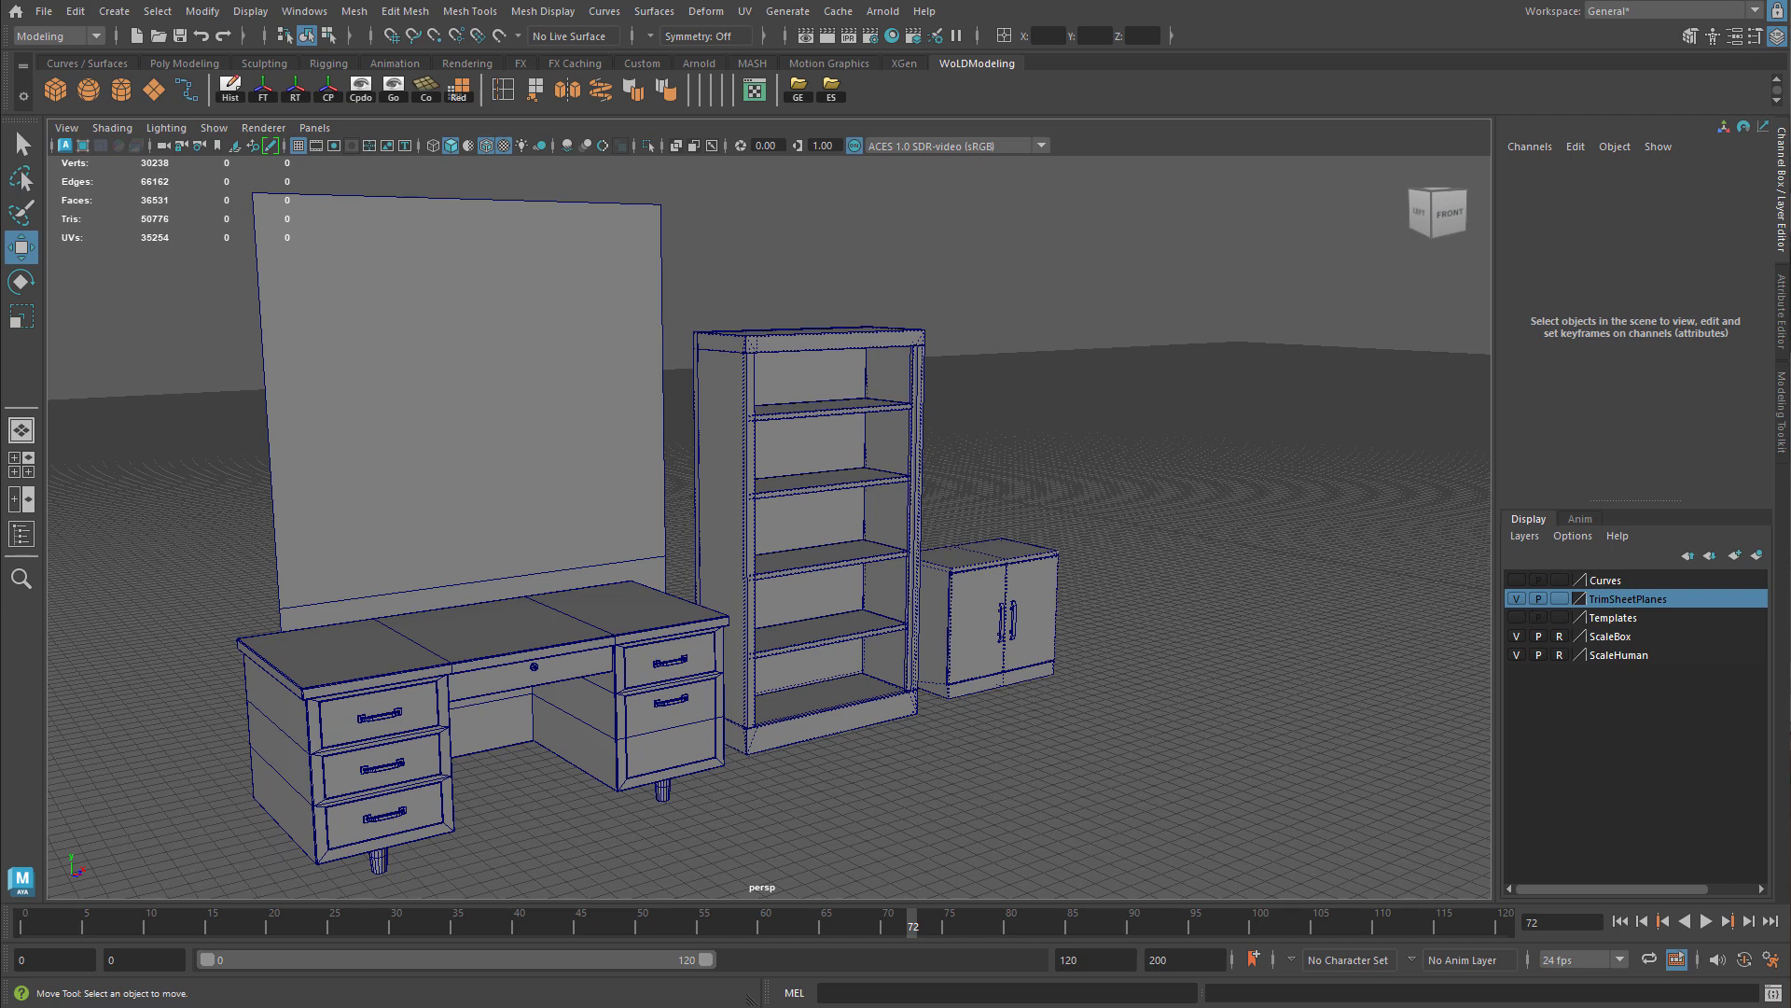
Select the desk, bookshelf and cabinet one after another to look over each furniture model
{"action": "left_click", "coordinate": [637, 621]}
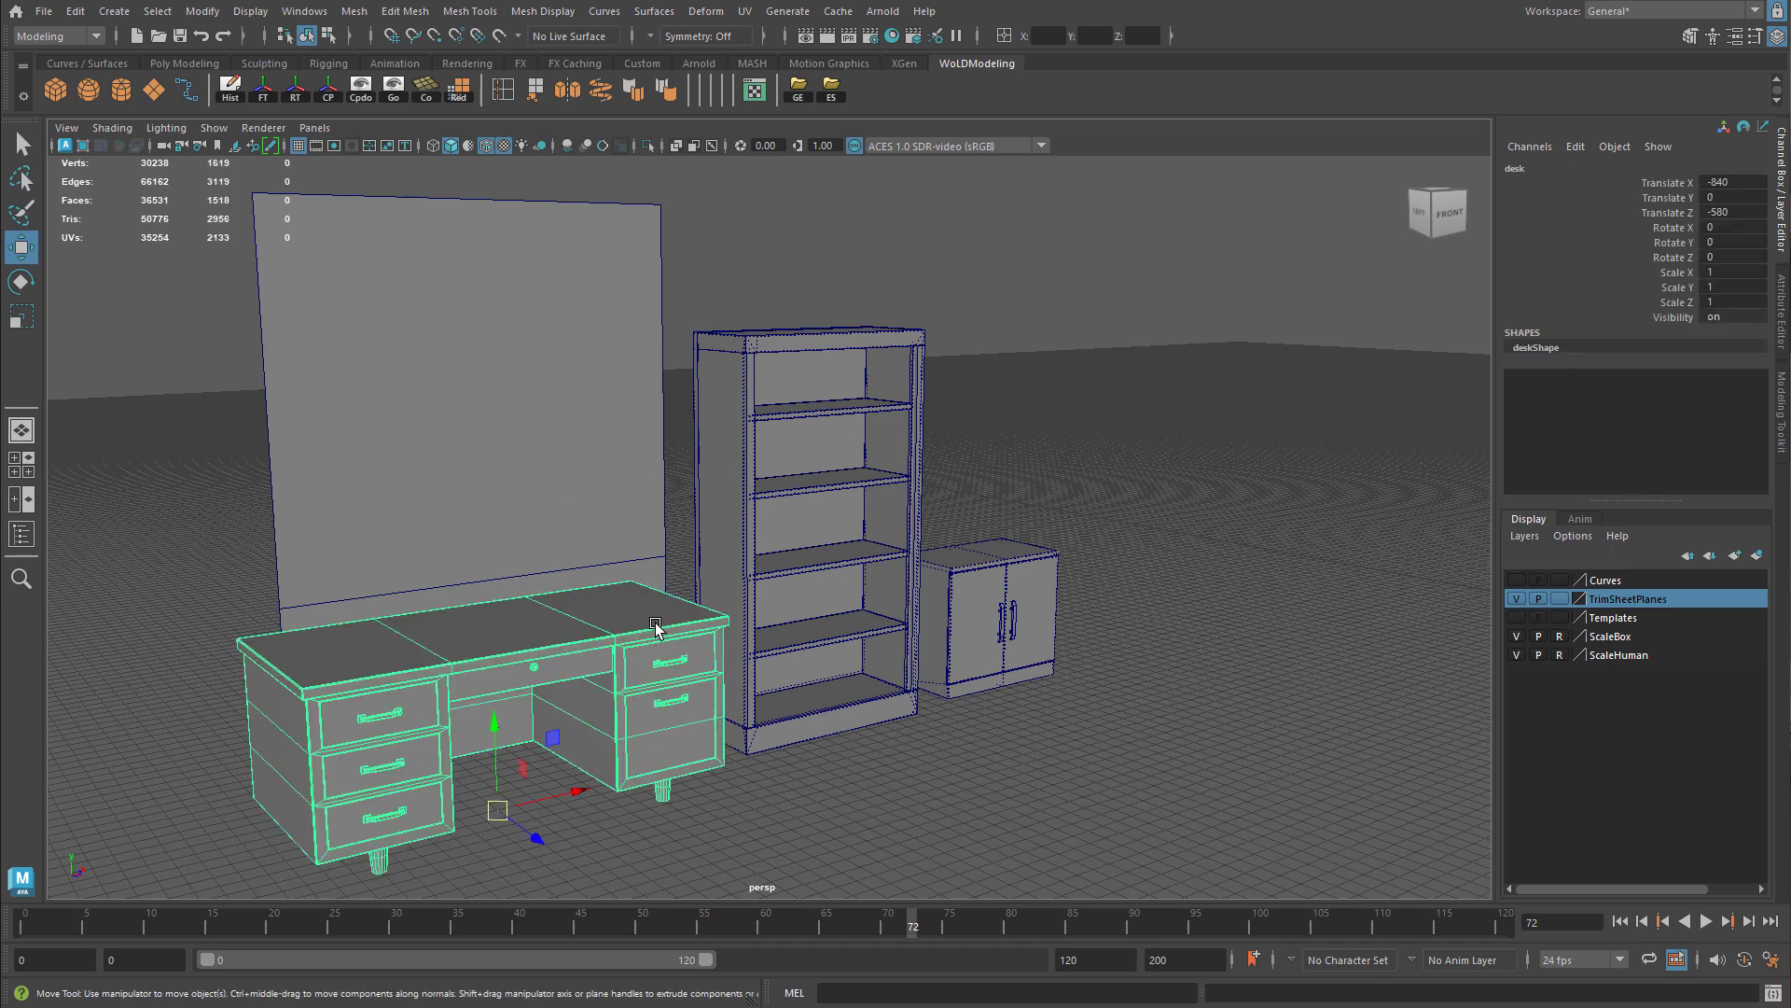
{"action": "left_click", "coordinate": [731, 336]}
{"action": "left_click", "coordinate": [990, 568]}
{"action": "middle_click_drag", "start_coordinate": [956, 571], "coordinate": [991, 566], "text": "alt"}
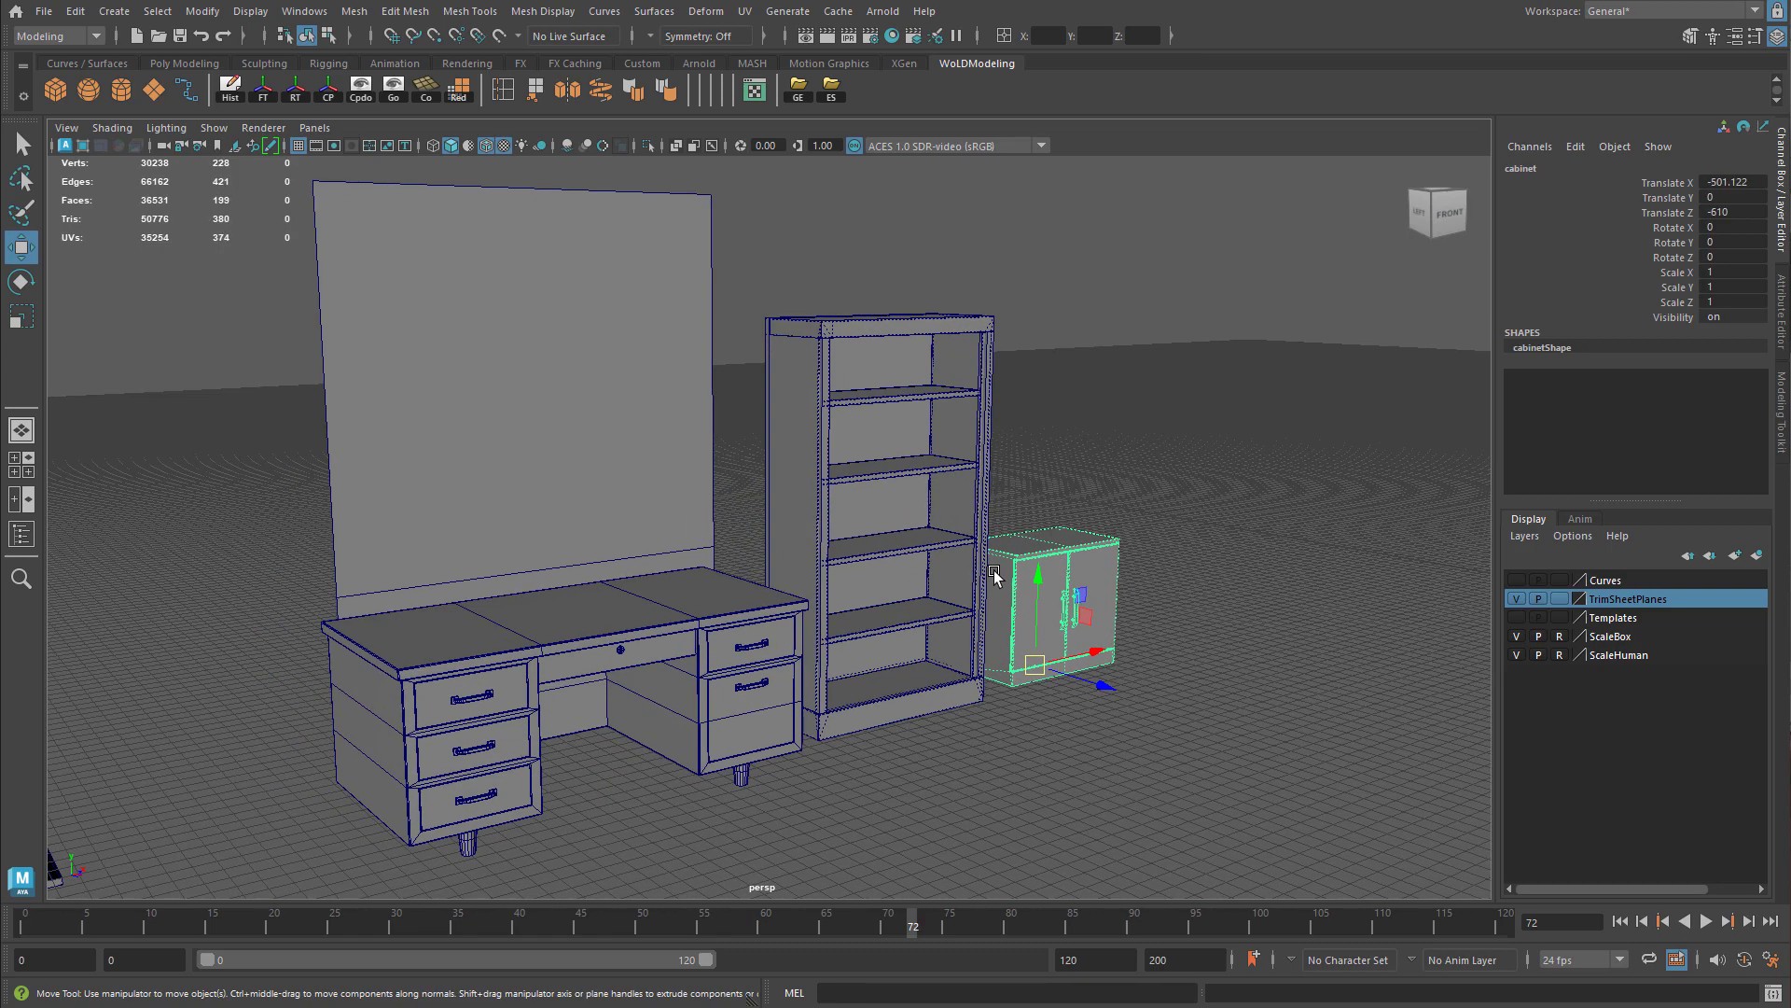
{"action": "right_click_drag", "start_coordinate": [992, 565], "coordinate": [1030, 562], "text": "alt"}
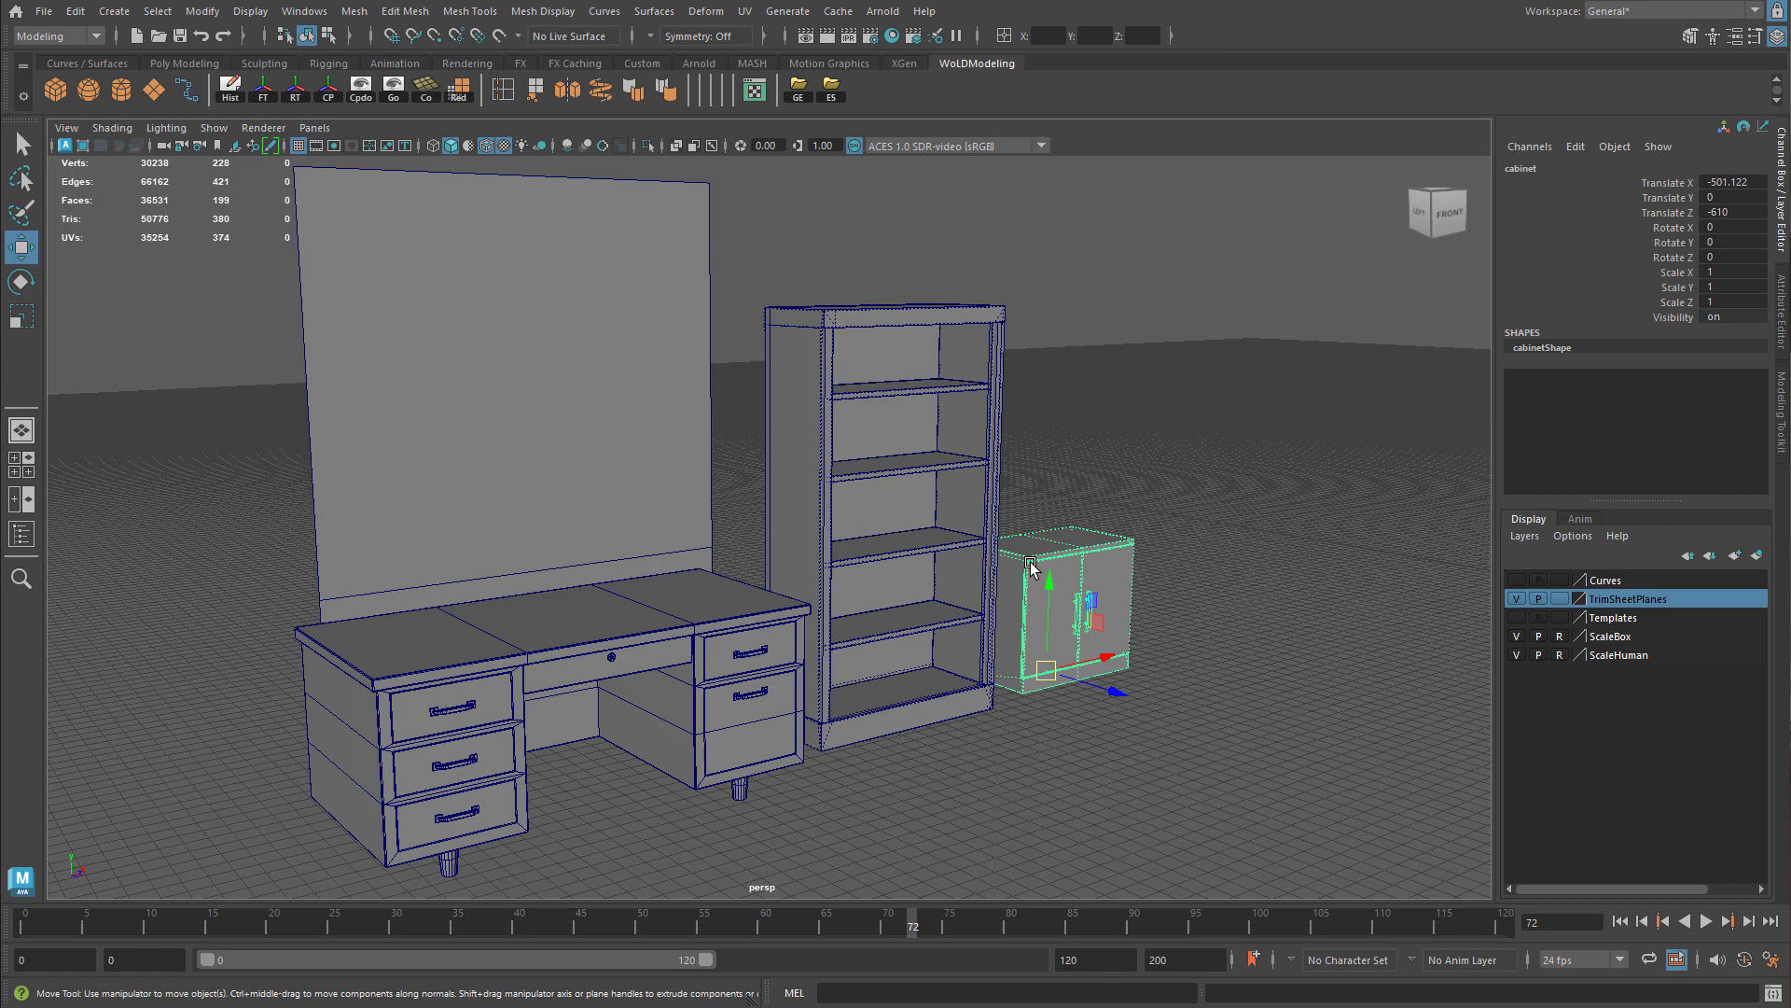
Inspect the wall plane's UV layout in the UV Editor and close the editor
{"action": "middle_click_drag", "start_coordinate": [644, 504], "coordinate": [947, 597], "text": "alt"}
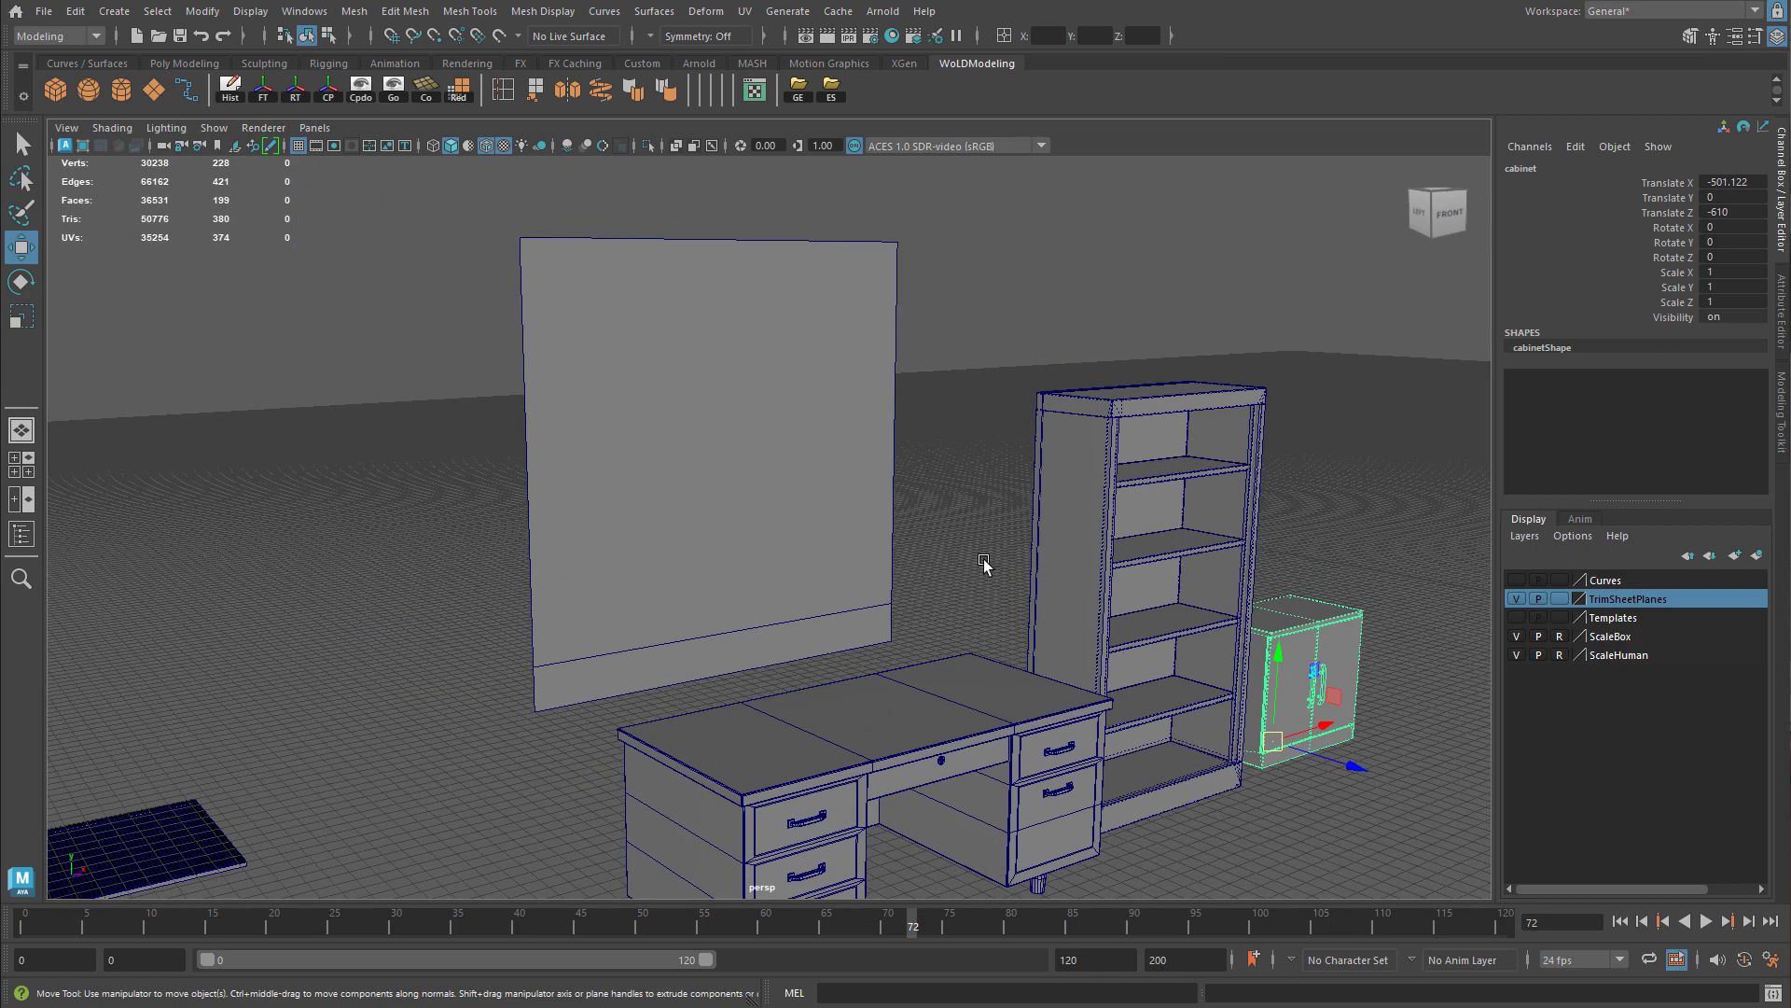
{"action": "left_click", "coordinate": [751, 399]}
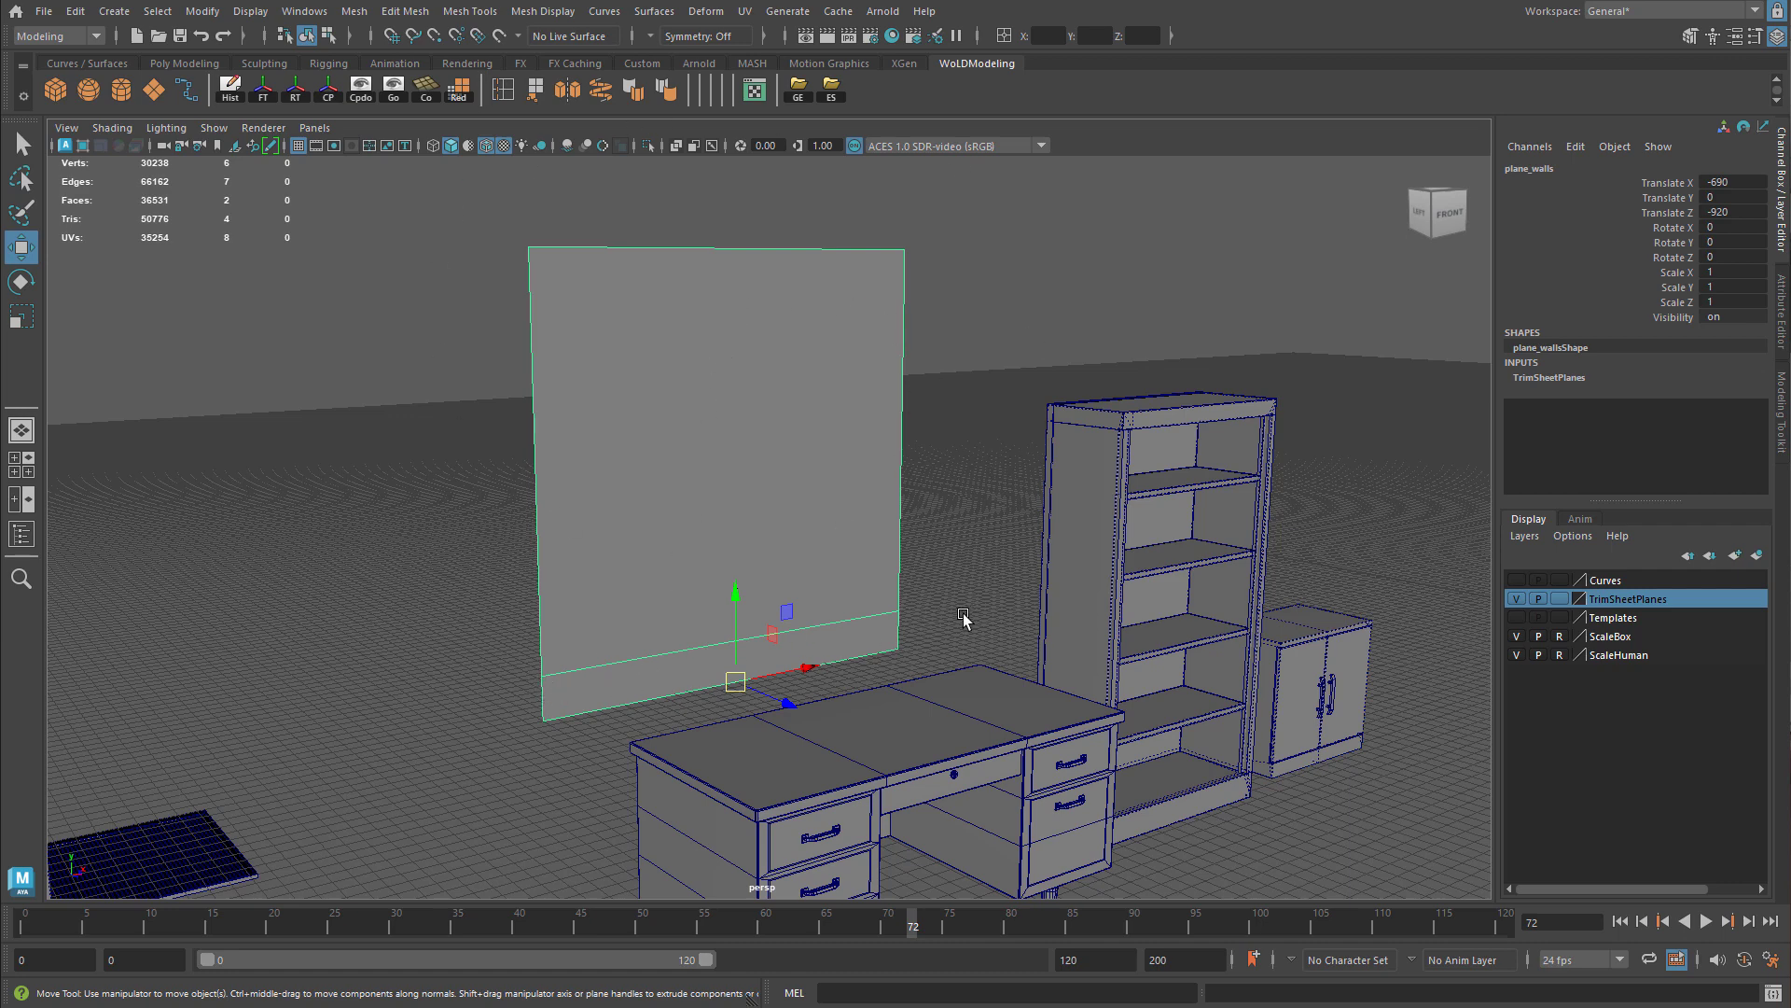
{"action": "key", "text": "alt+u"}
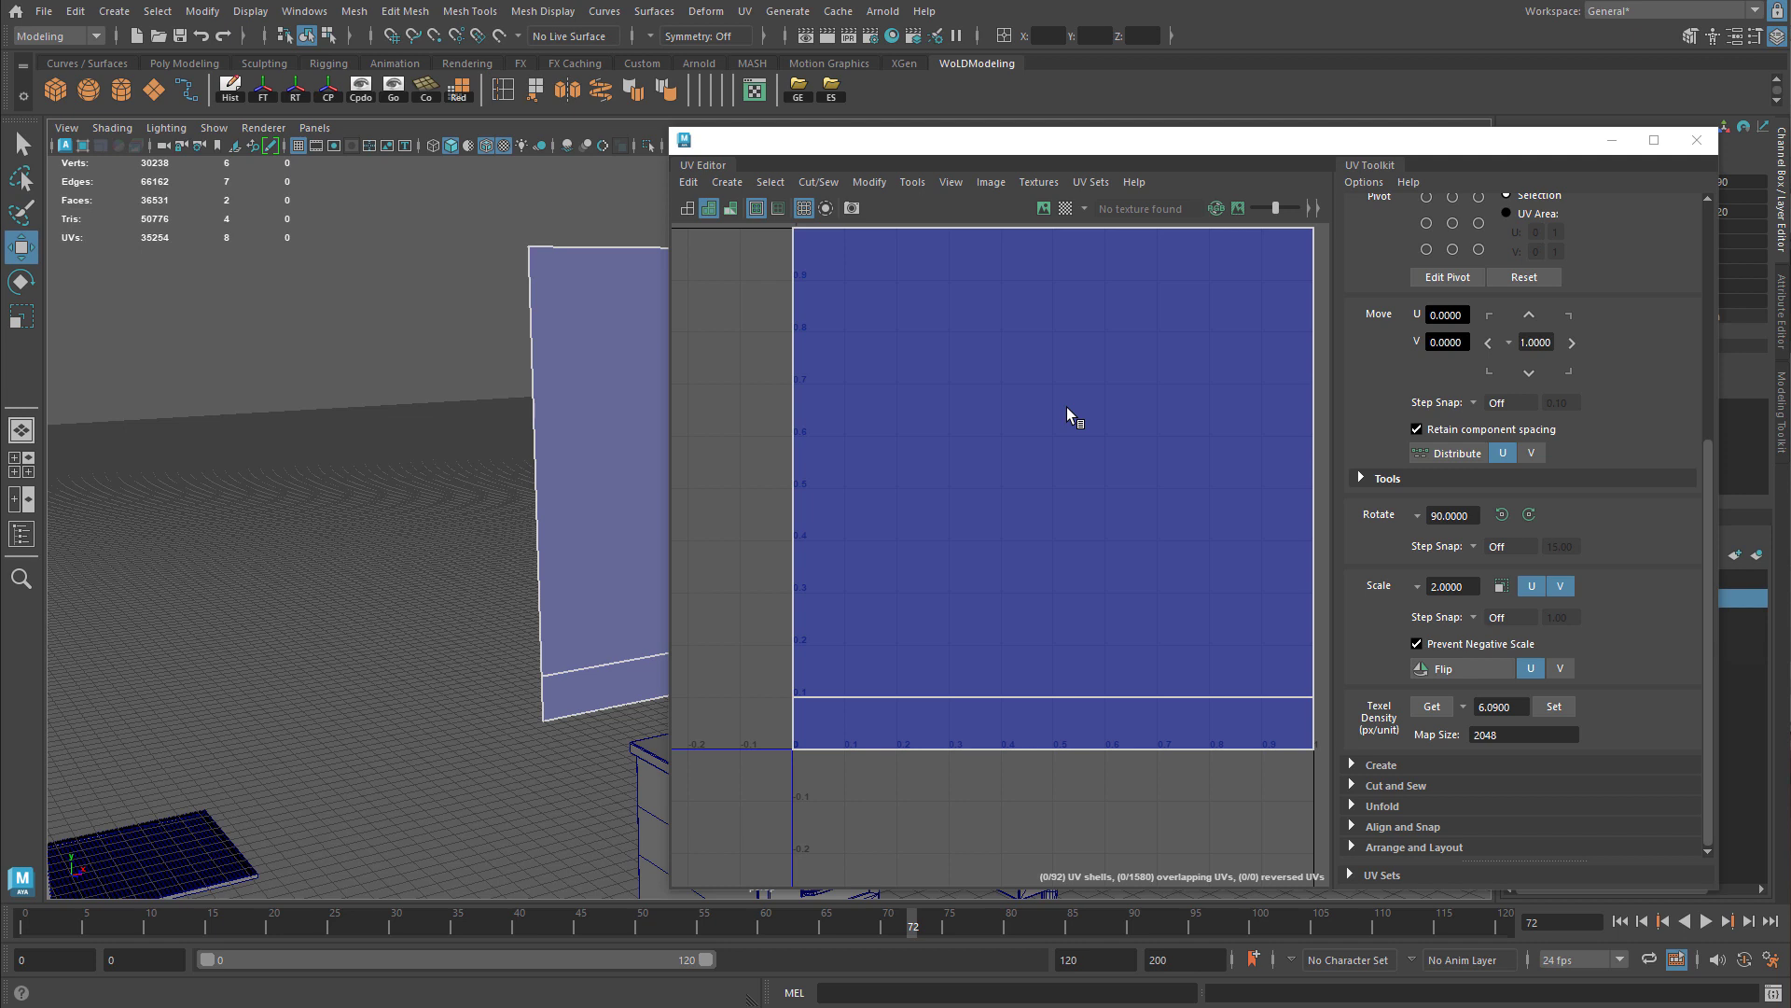
{"action": "left_click", "coordinate": [1696, 140]}
Select the desk, bookshelf and cabinet together and bring up their UVs in the UV Editor
{"action": "left_click", "coordinate": [893, 547]}
{"action": "left_click", "coordinate": [892, 554]}
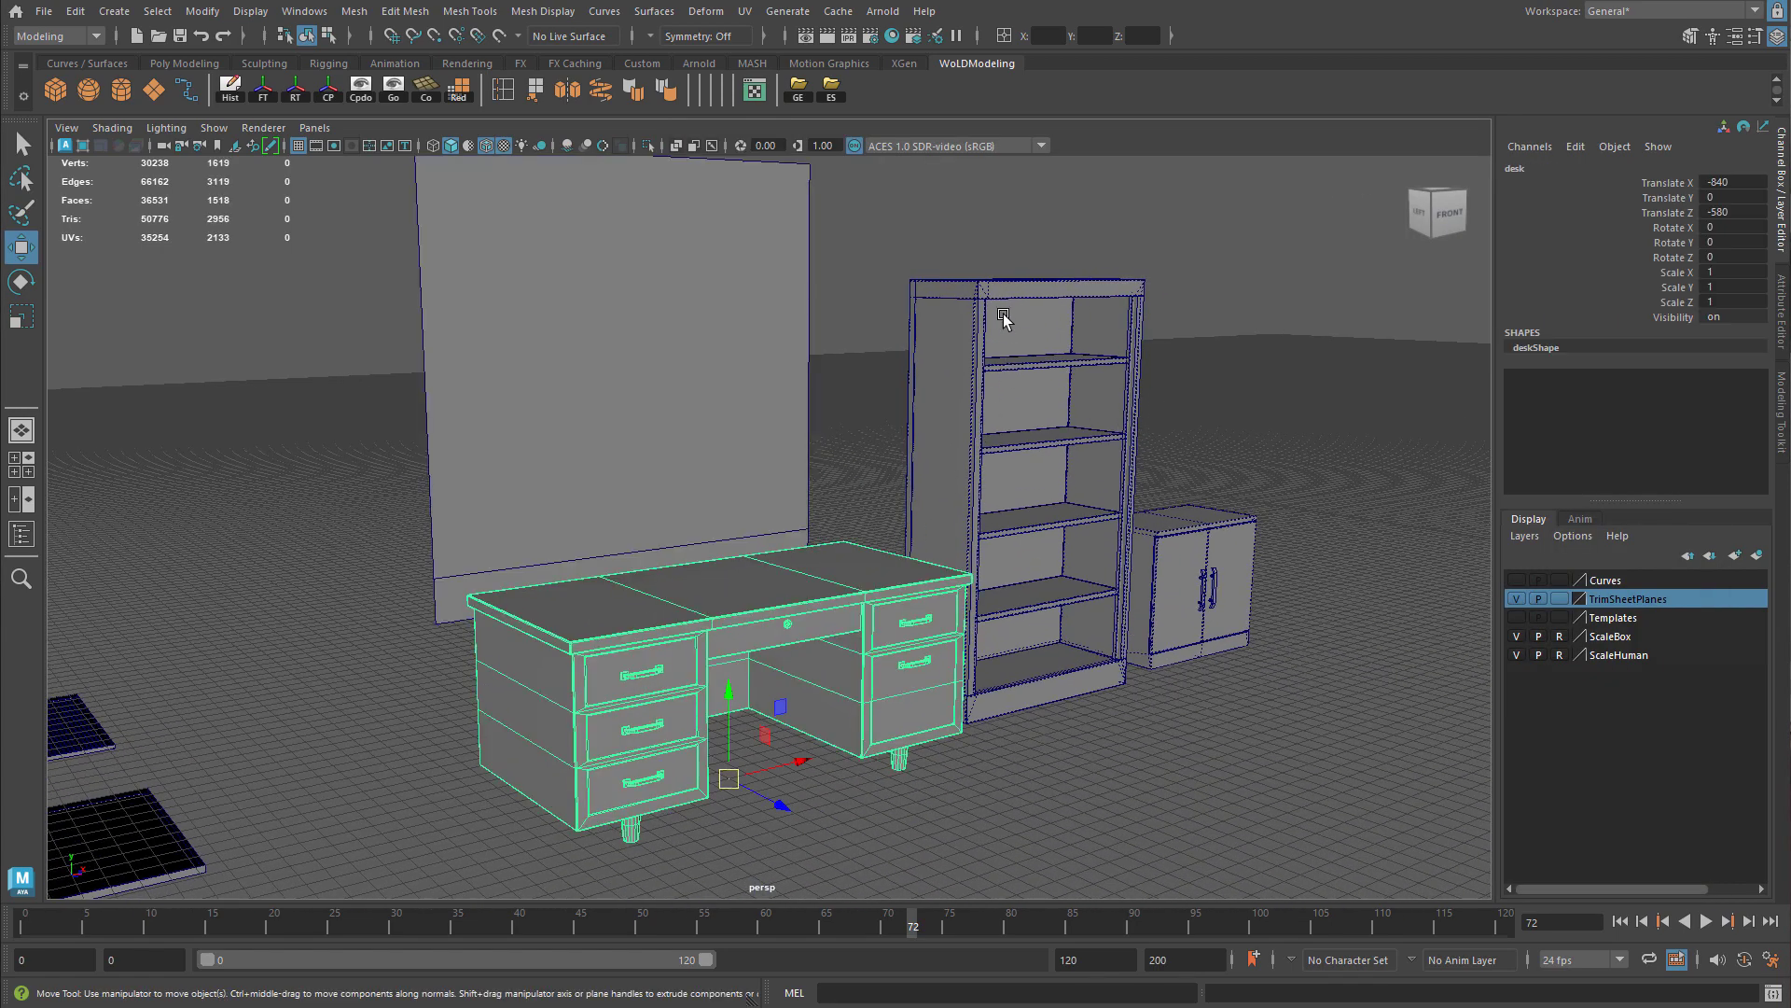
{"action": "left_click", "coordinate": [954, 289], "text": "shift"}
{"action": "left_click", "coordinate": [1166, 511], "text": "shift"}
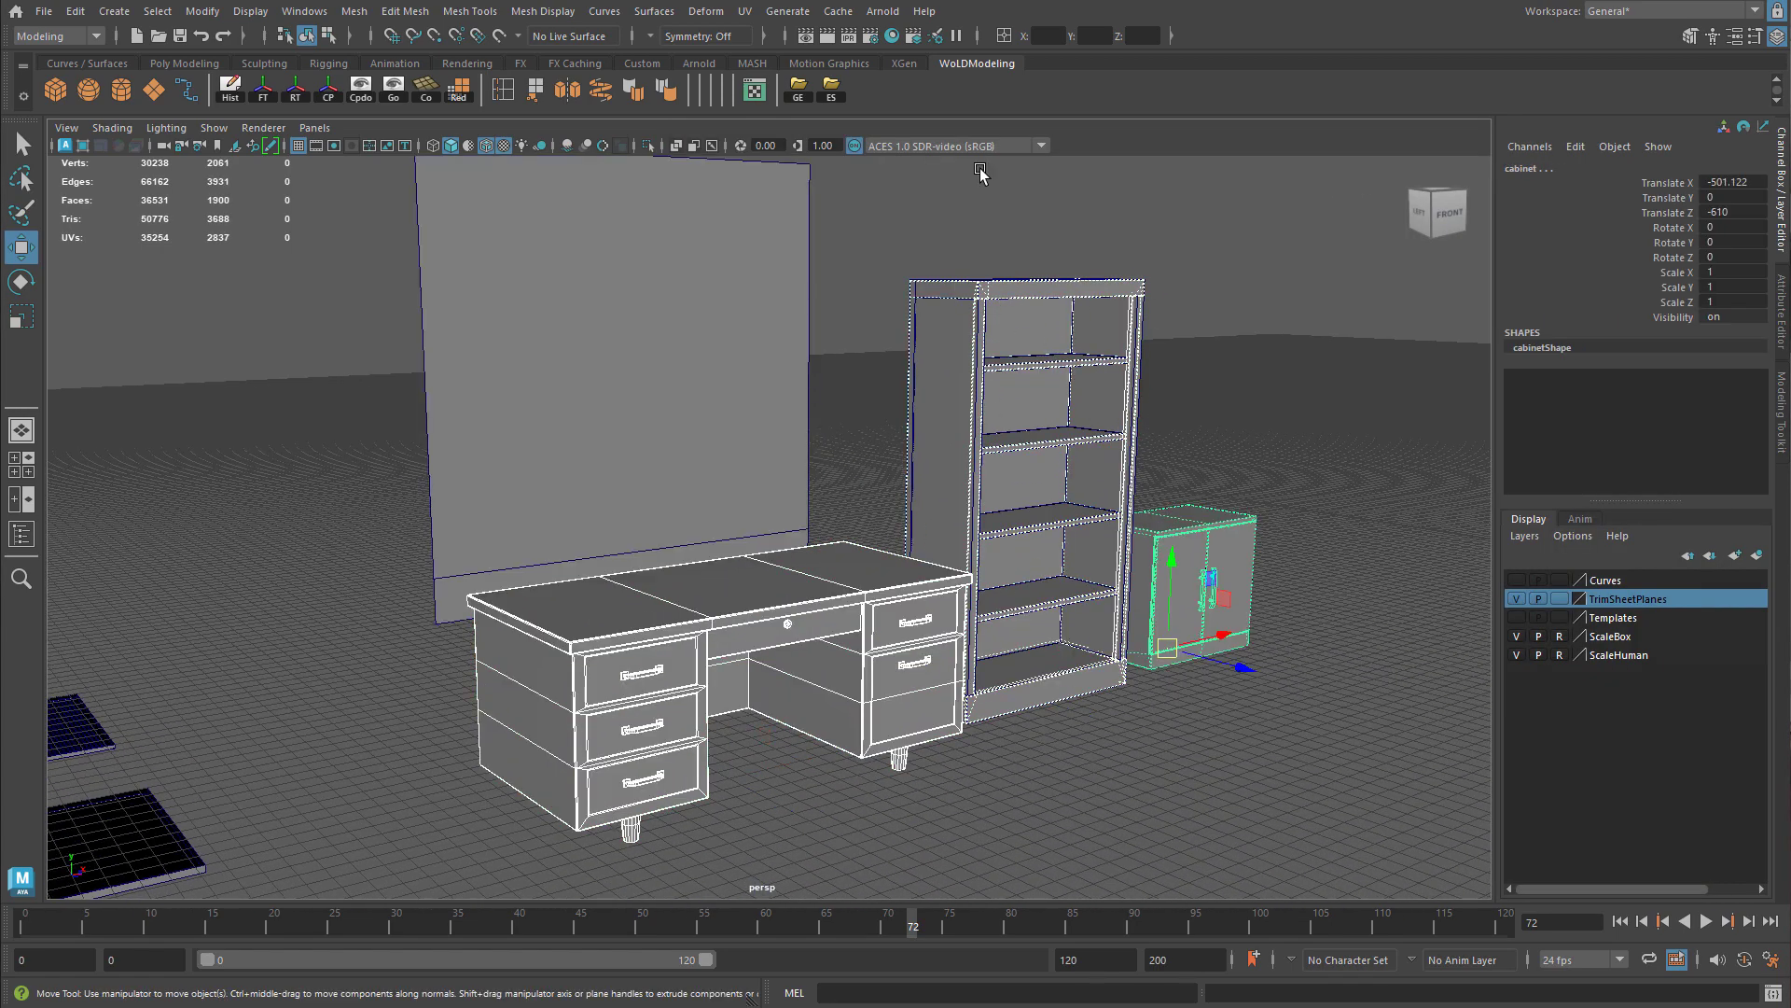
{"action": "left_click", "coordinate": [745, 11]}
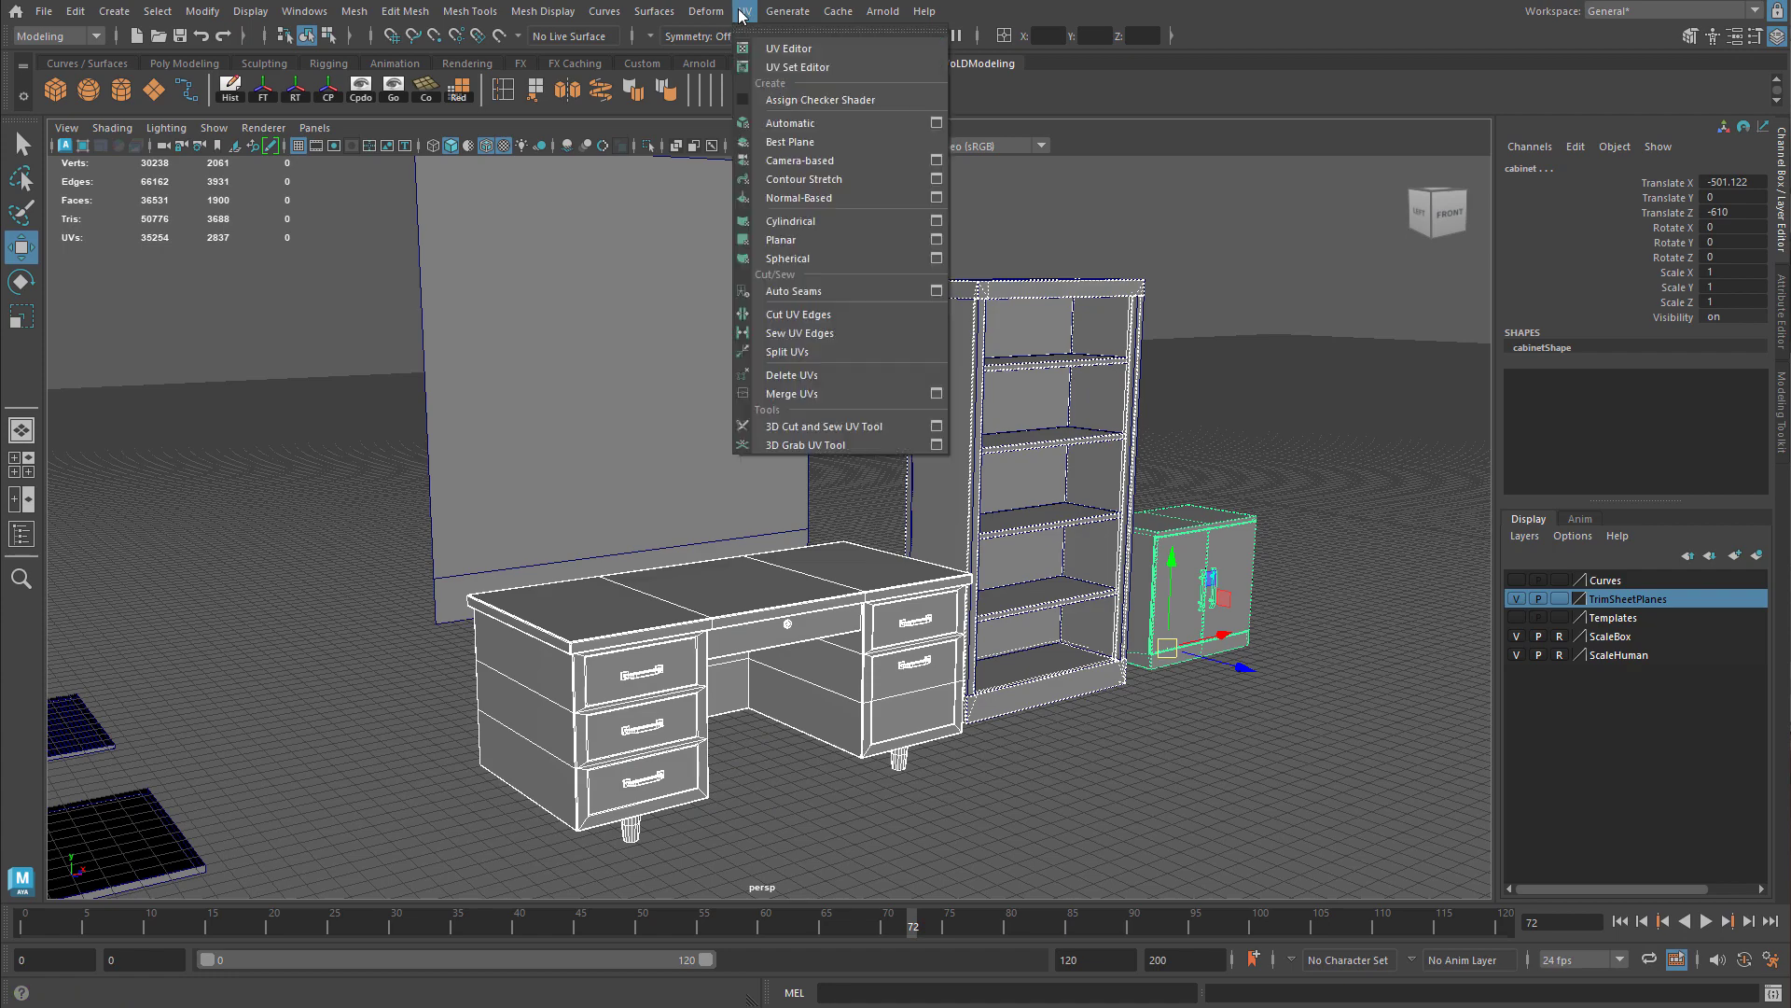
{"action": "left_click", "coordinate": [787, 52]}
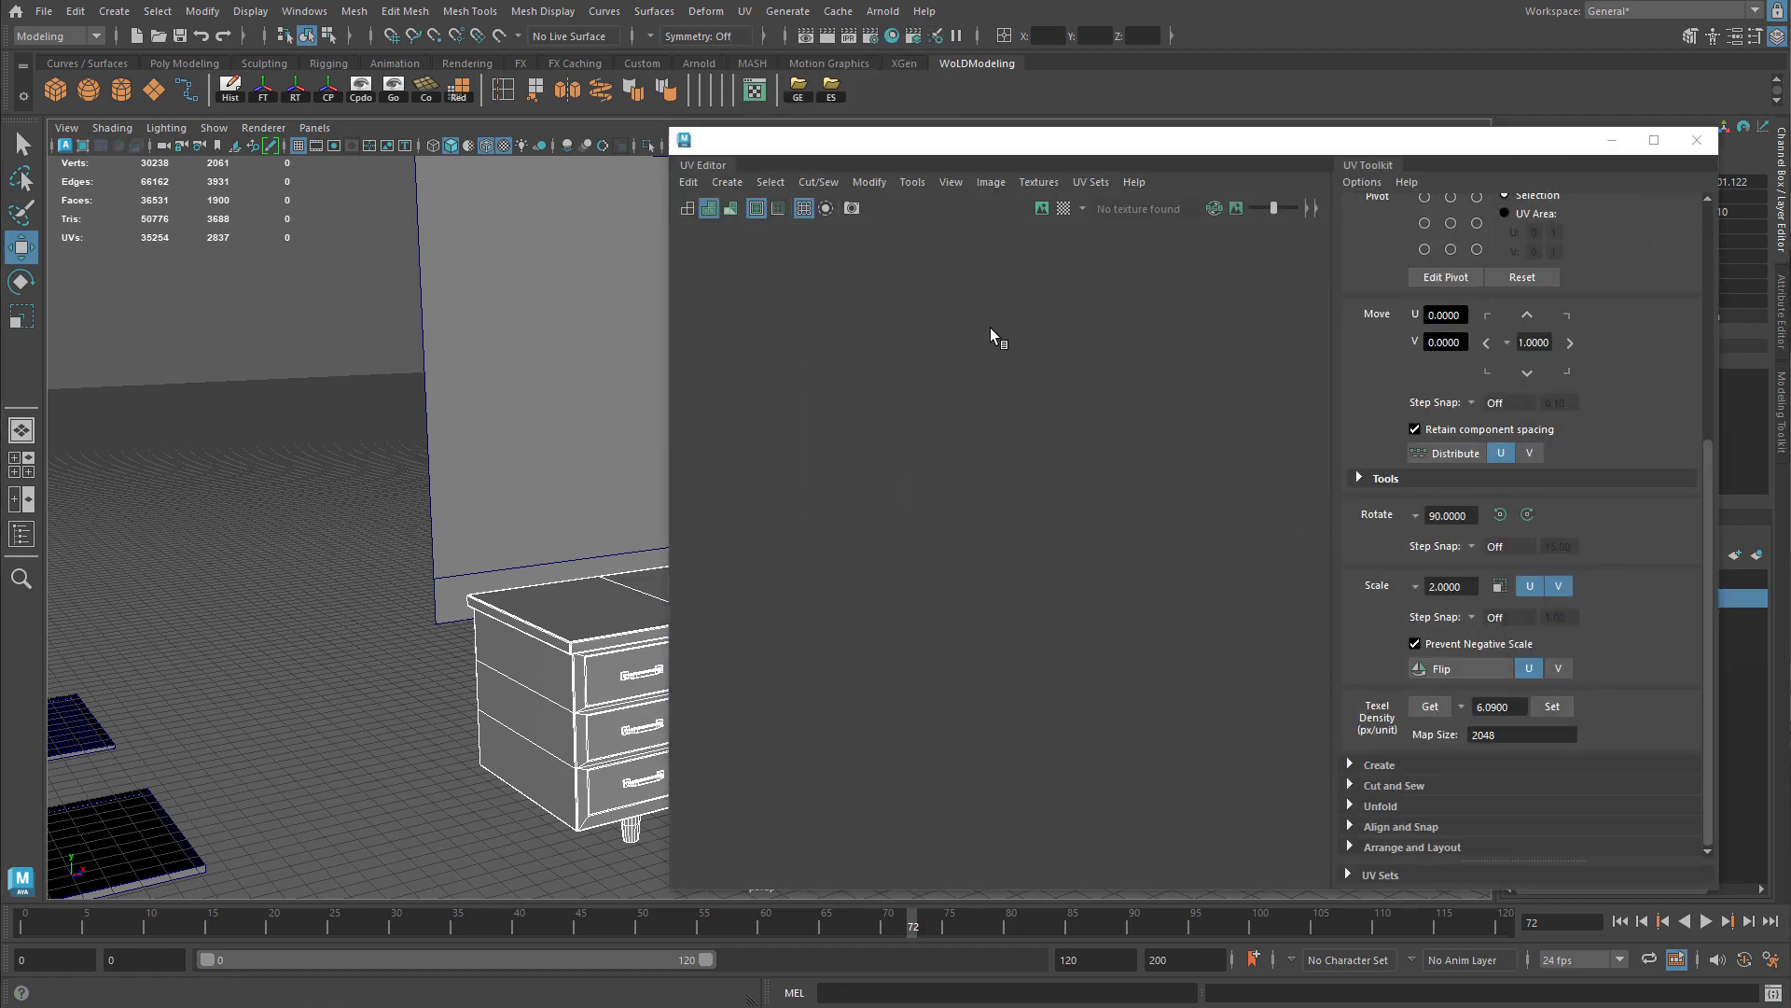
{"action": "middle_click_drag", "start_coordinate": [986, 419], "coordinate": [929, 481], "text": "alt"}
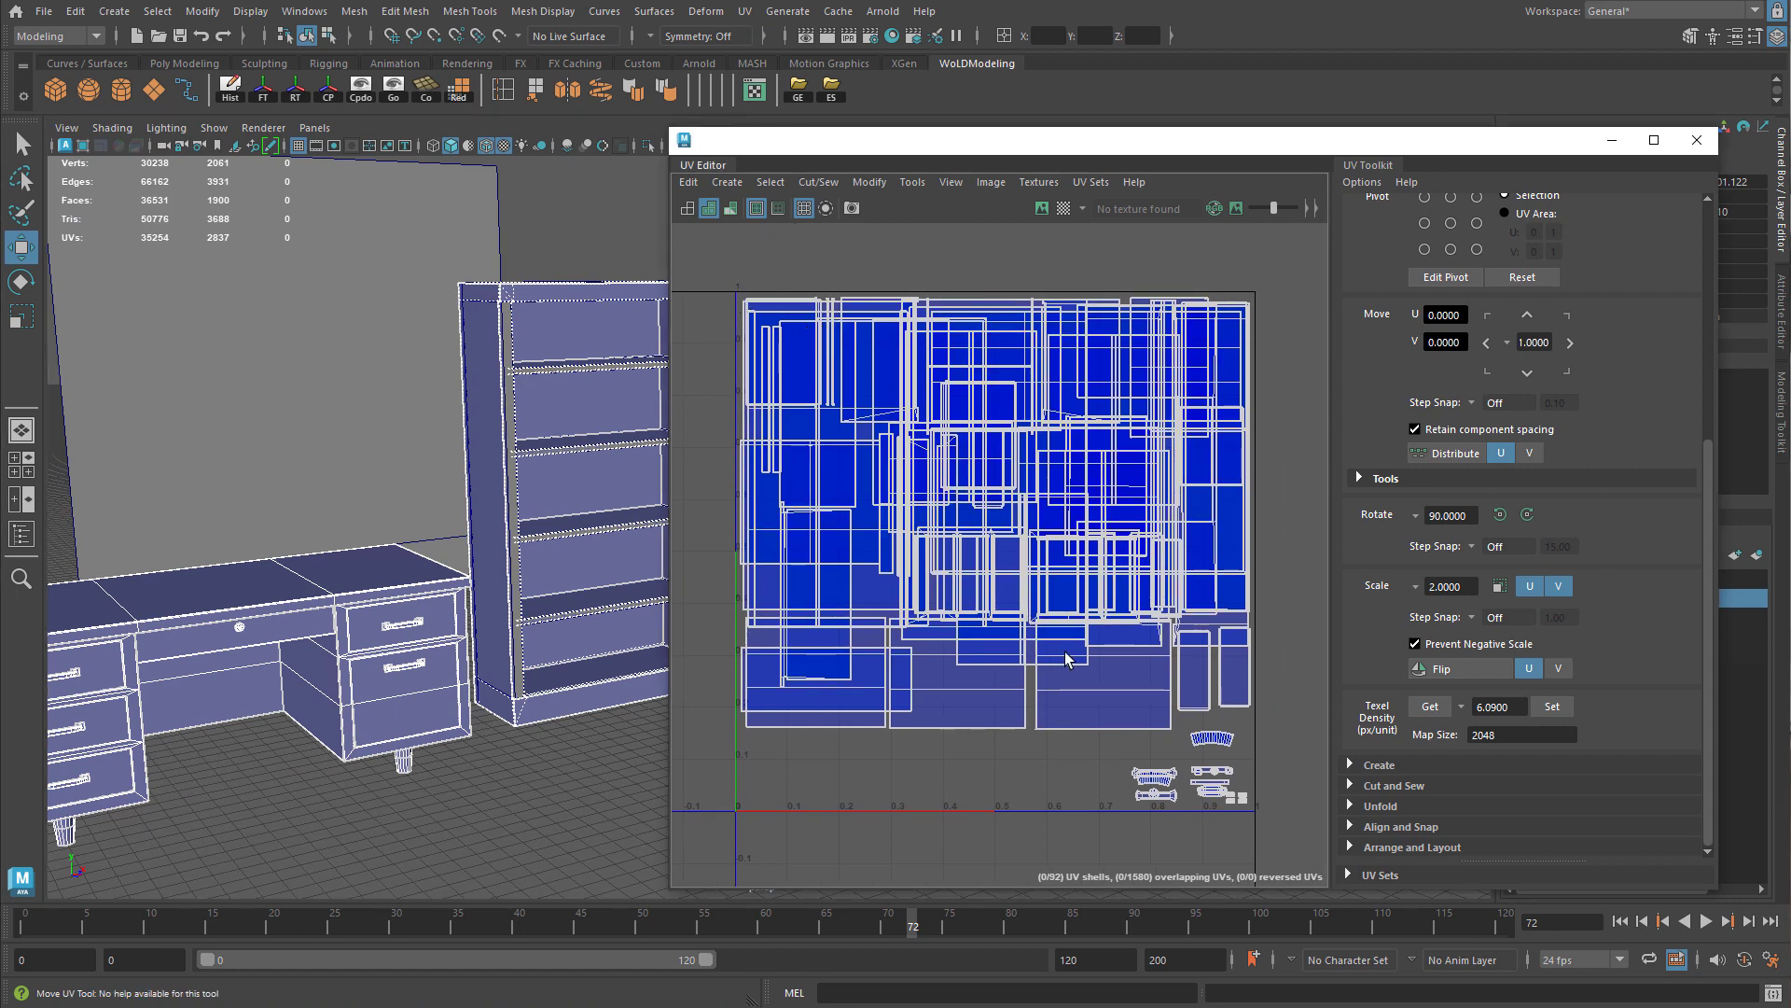
Examine the furniture's UV shells, selecting the large panel shells and the small hardware shells
{"action": "right_click_drag", "start_coordinate": [1027, 613], "coordinate": [1026, 565]}
{"action": "left_click_drag", "start_coordinate": [705, 274], "coordinate": [1230, 735]}
{"action": "middle_click_drag", "start_coordinate": [1133, 636], "coordinate": [1110, 447], "text": "alt"}
{"action": "right_click_drag", "start_coordinate": [991, 490], "coordinate": [1134, 558], "text": "alt"}
{"action": "middle_click_drag", "start_coordinate": [1133, 558], "coordinate": [980, 383], "text": "alt"}
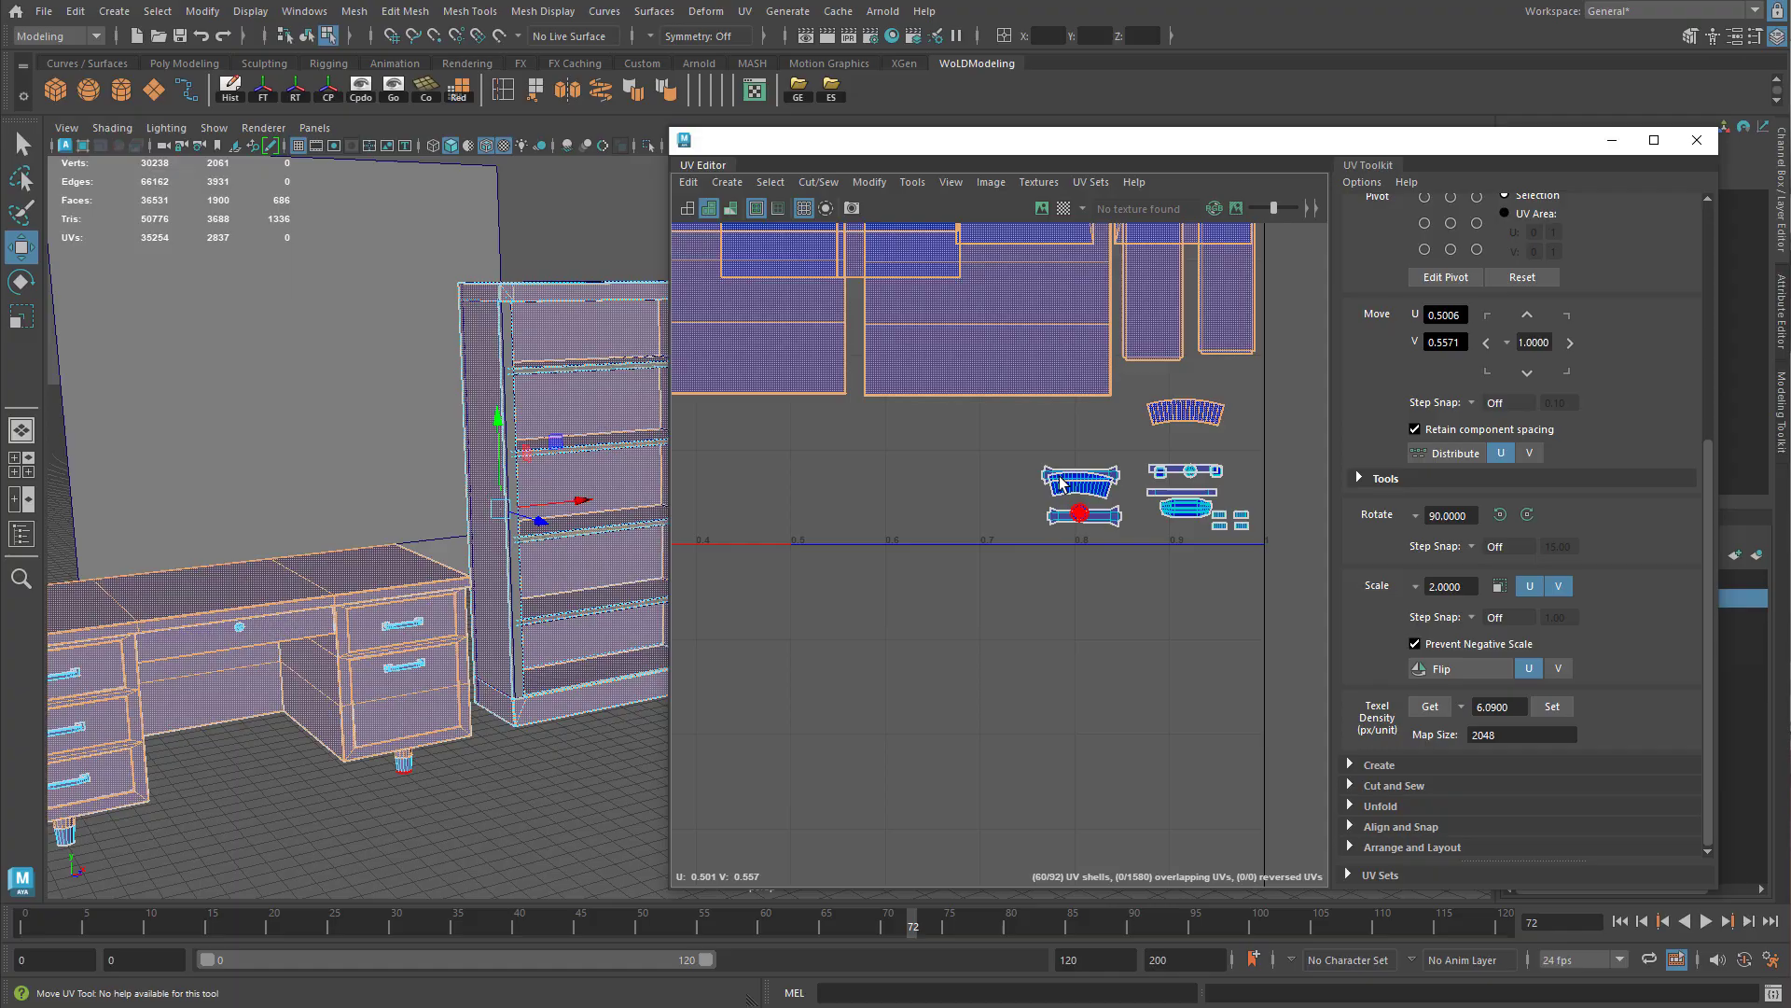
{"action": "left_click_drag", "start_coordinate": [978, 444], "coordinate": [1212, 574]}
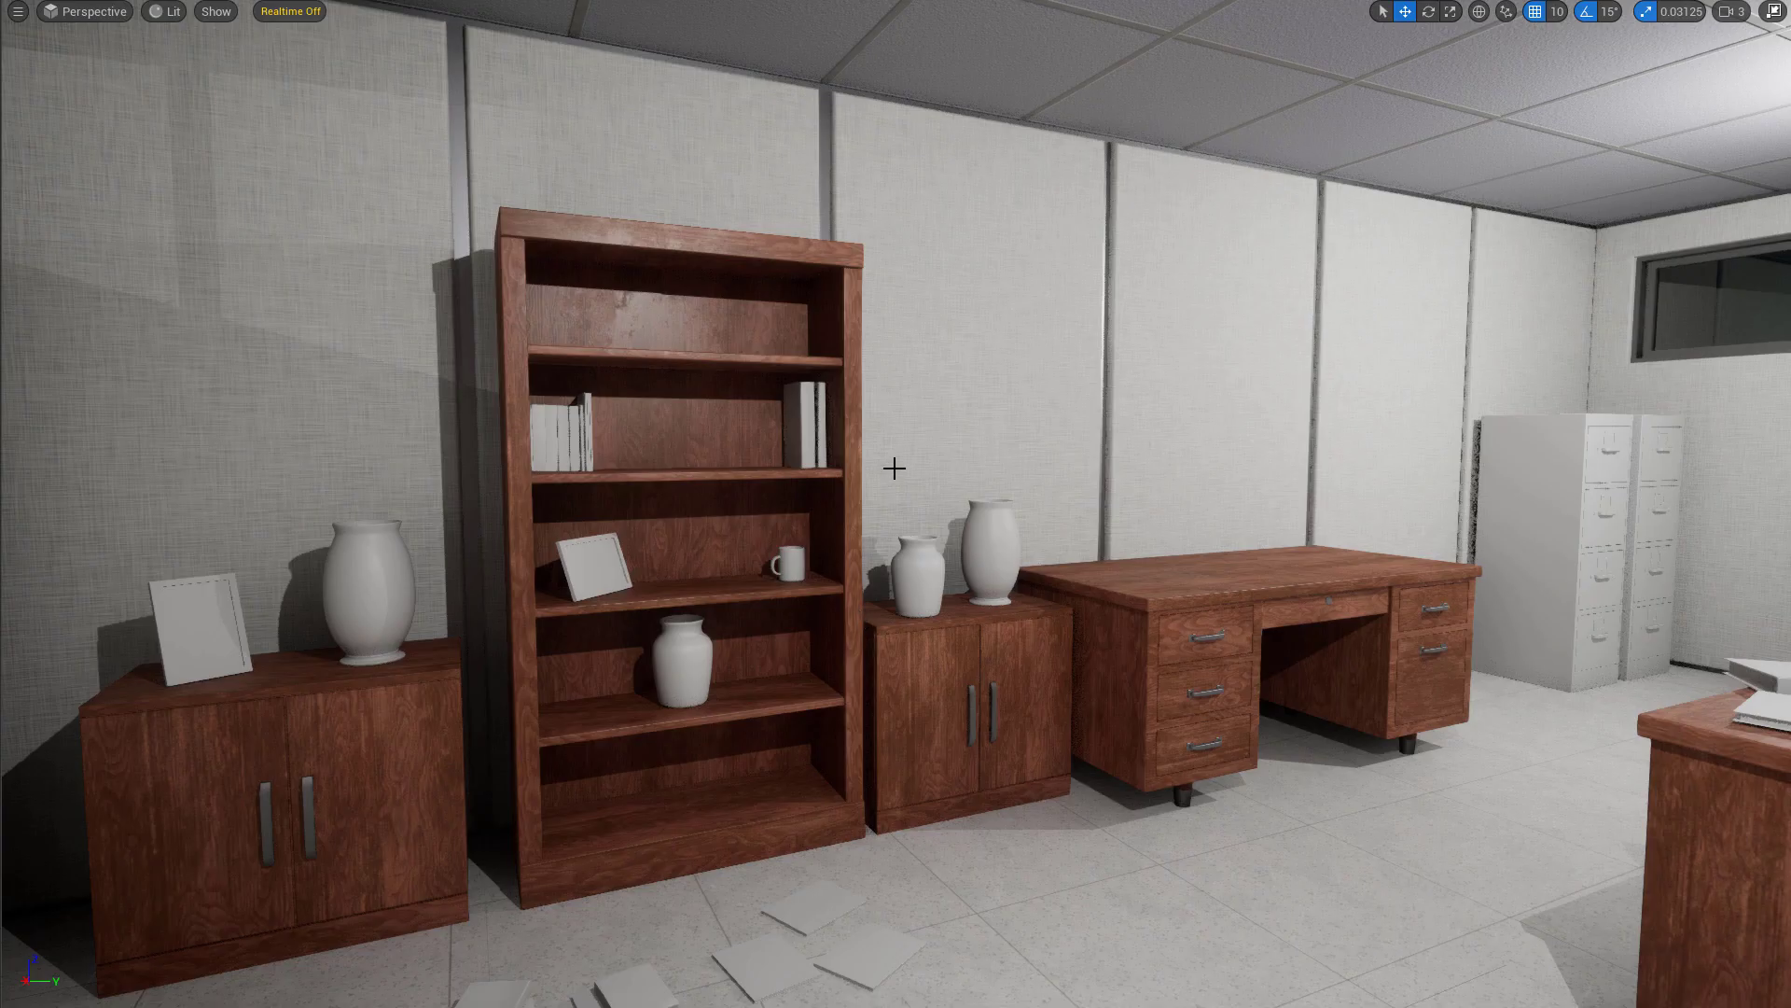
Switch to the Unreal Editor viewport and examine the wood-textured office furniture
{"action": "right_click_drag", "start_coordinate": [1010, 597], "coordinate": [964, 619]}
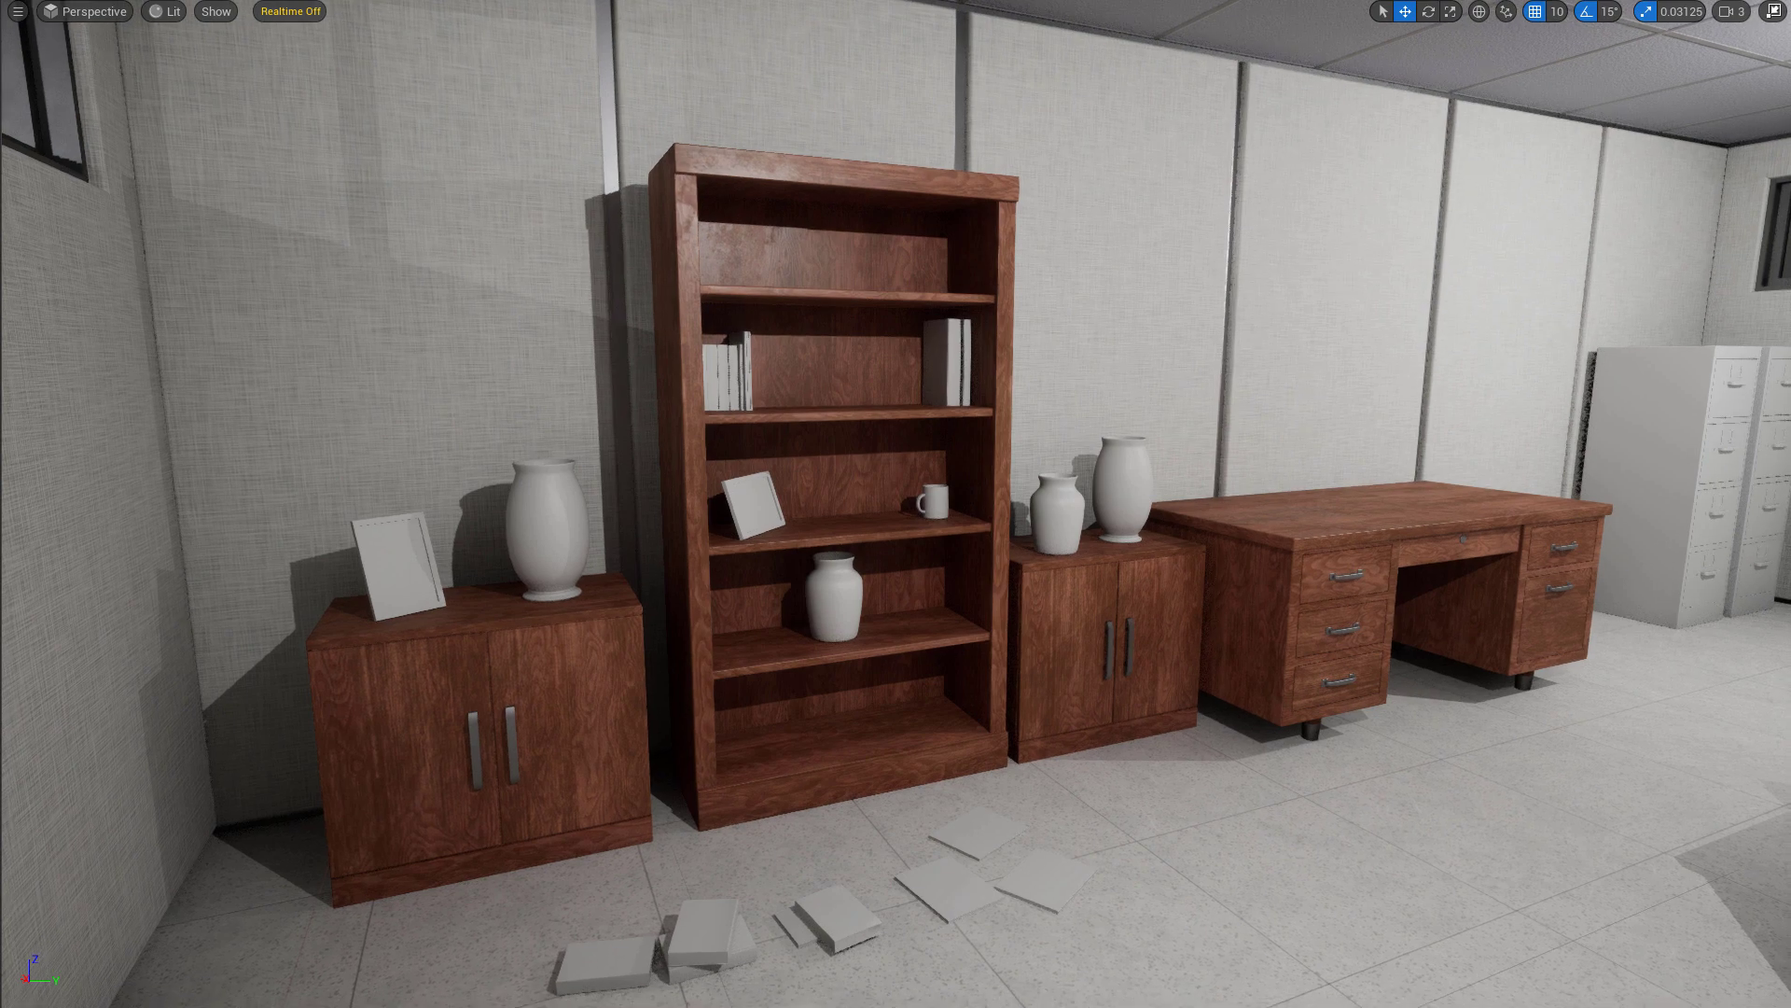
{"action": "key", "text": "s"}
{"action": "right_click_drag", "start_coordinate": [1125, 567], "coordinate": [1112, 592]}
{"action": "key", "text": "w"}
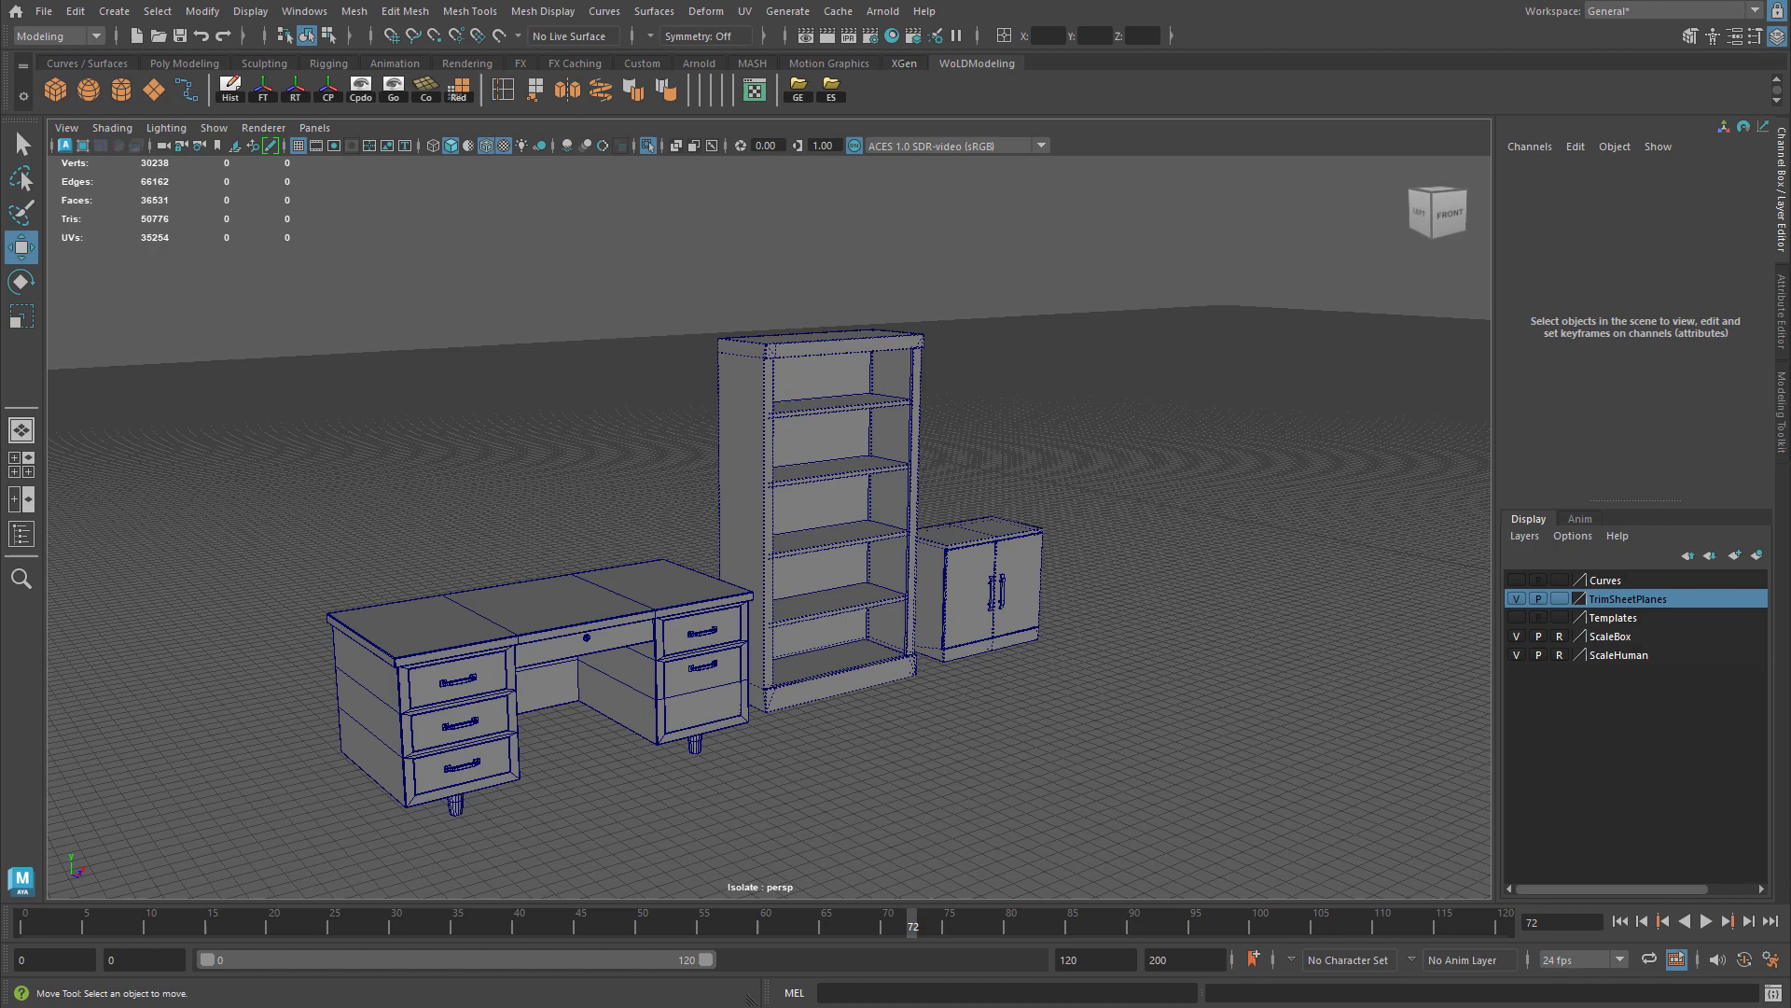
Return to Maya, look over the isolated furniture models, and exit isolation to show the whole scene
{"action": "scroll", "coordinate": [845, 673], "scroll_direction": "up", "scroll_amount": 4}
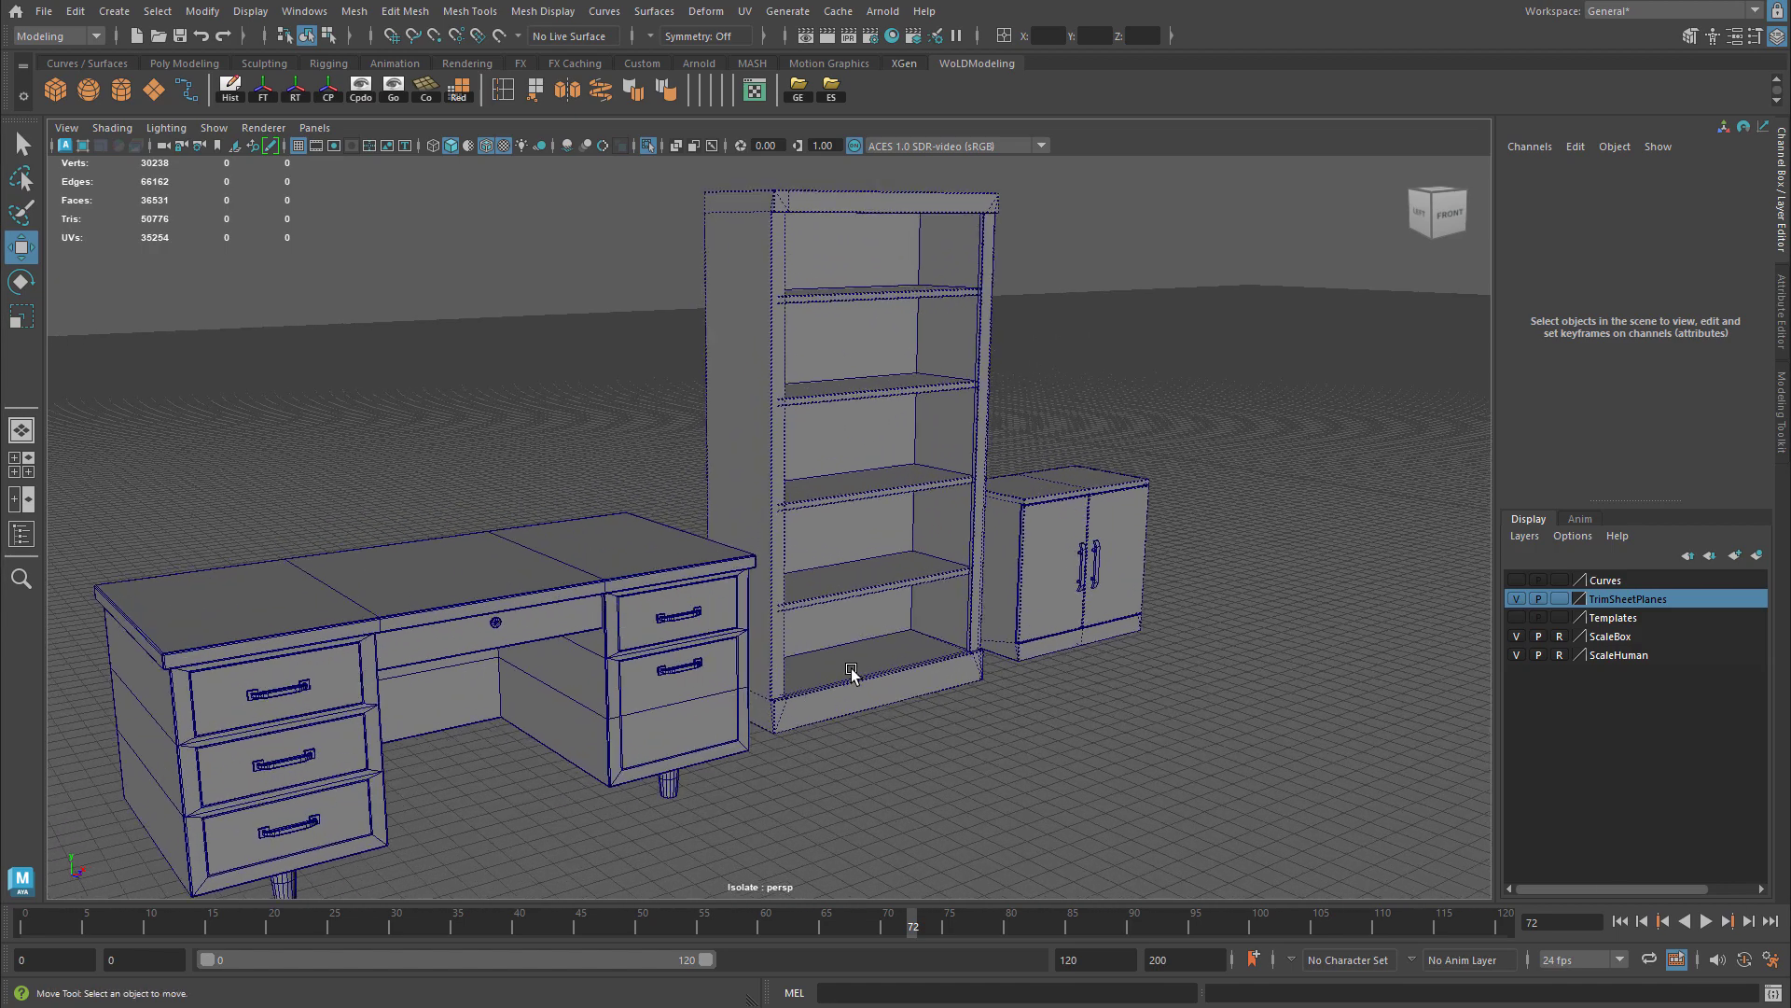
{"action": "middle_click_drag", "start_coordinate": [564, 597], "coordinate": [752, 513], "text": "alt"}
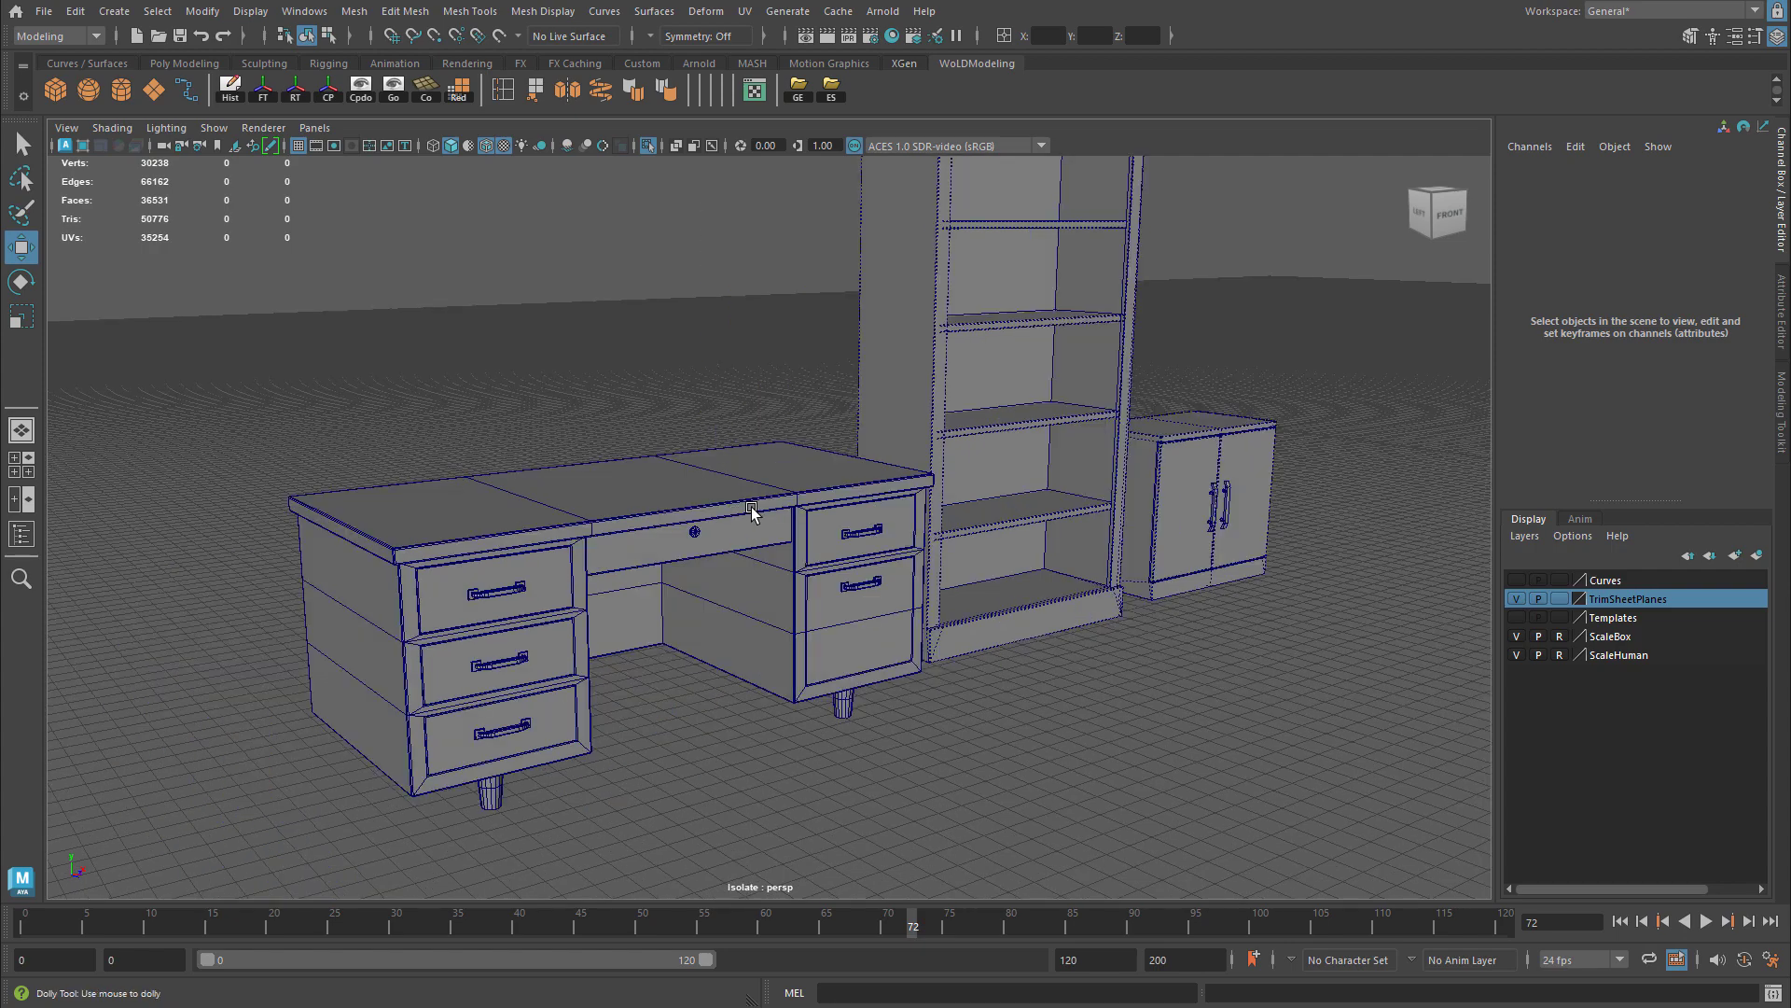
{"action": "right_click_drag", "start_coordinate": [752, 512], "coordinate": [869, 474], "text": "alt"}
{"action": "middle_click_drag", "start_coordinate": [817, 739], "coordinate": [902, 663], "text": "alt"}
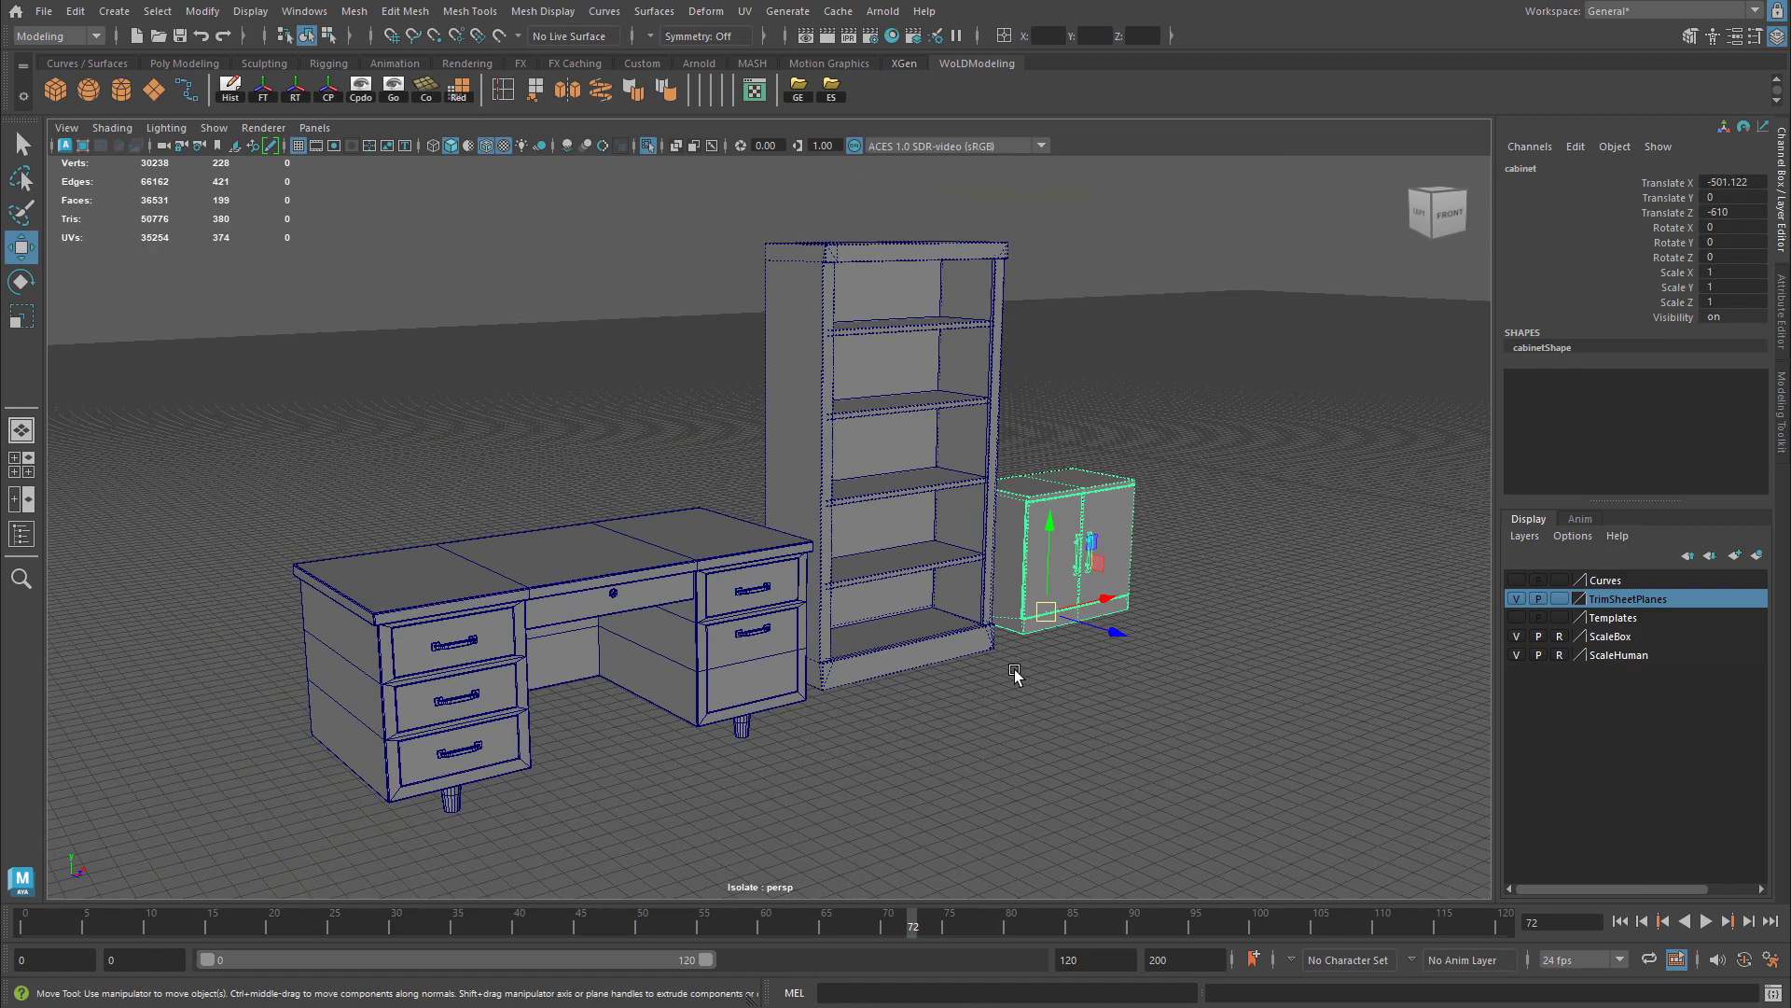
{"action": "left_click", "coordinate": [1015, 674]}
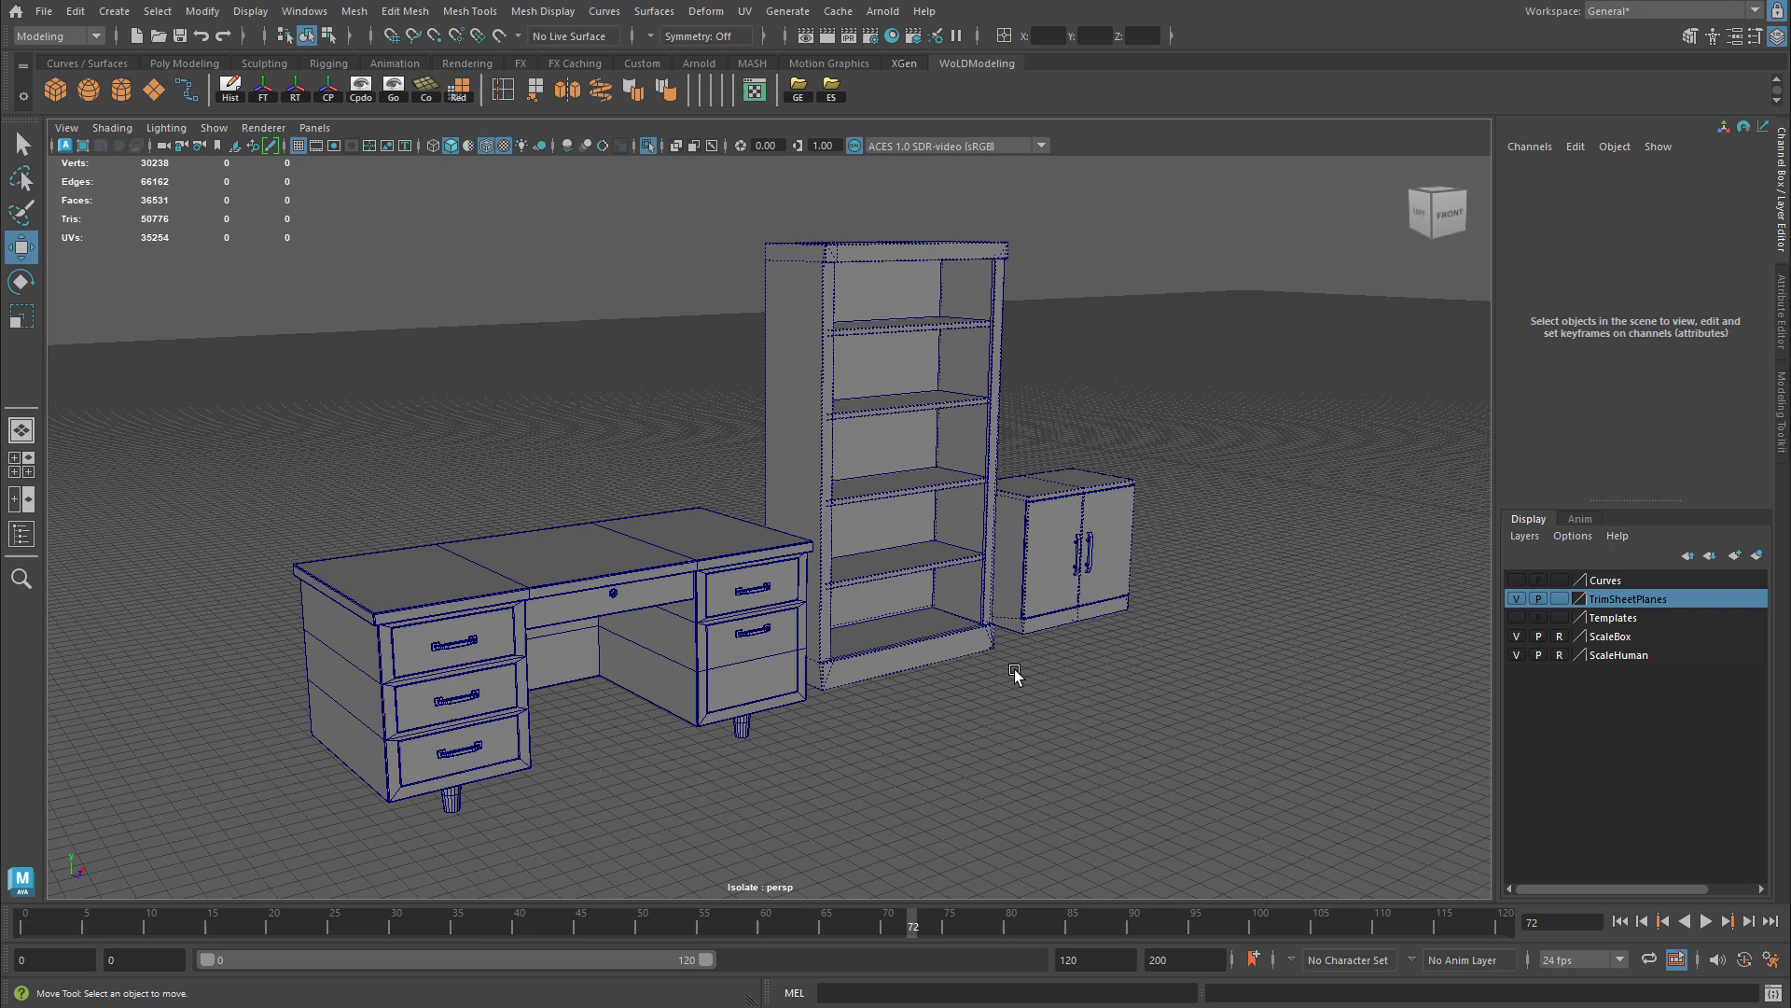
{"action": "key", "text": "ctrl+1"}
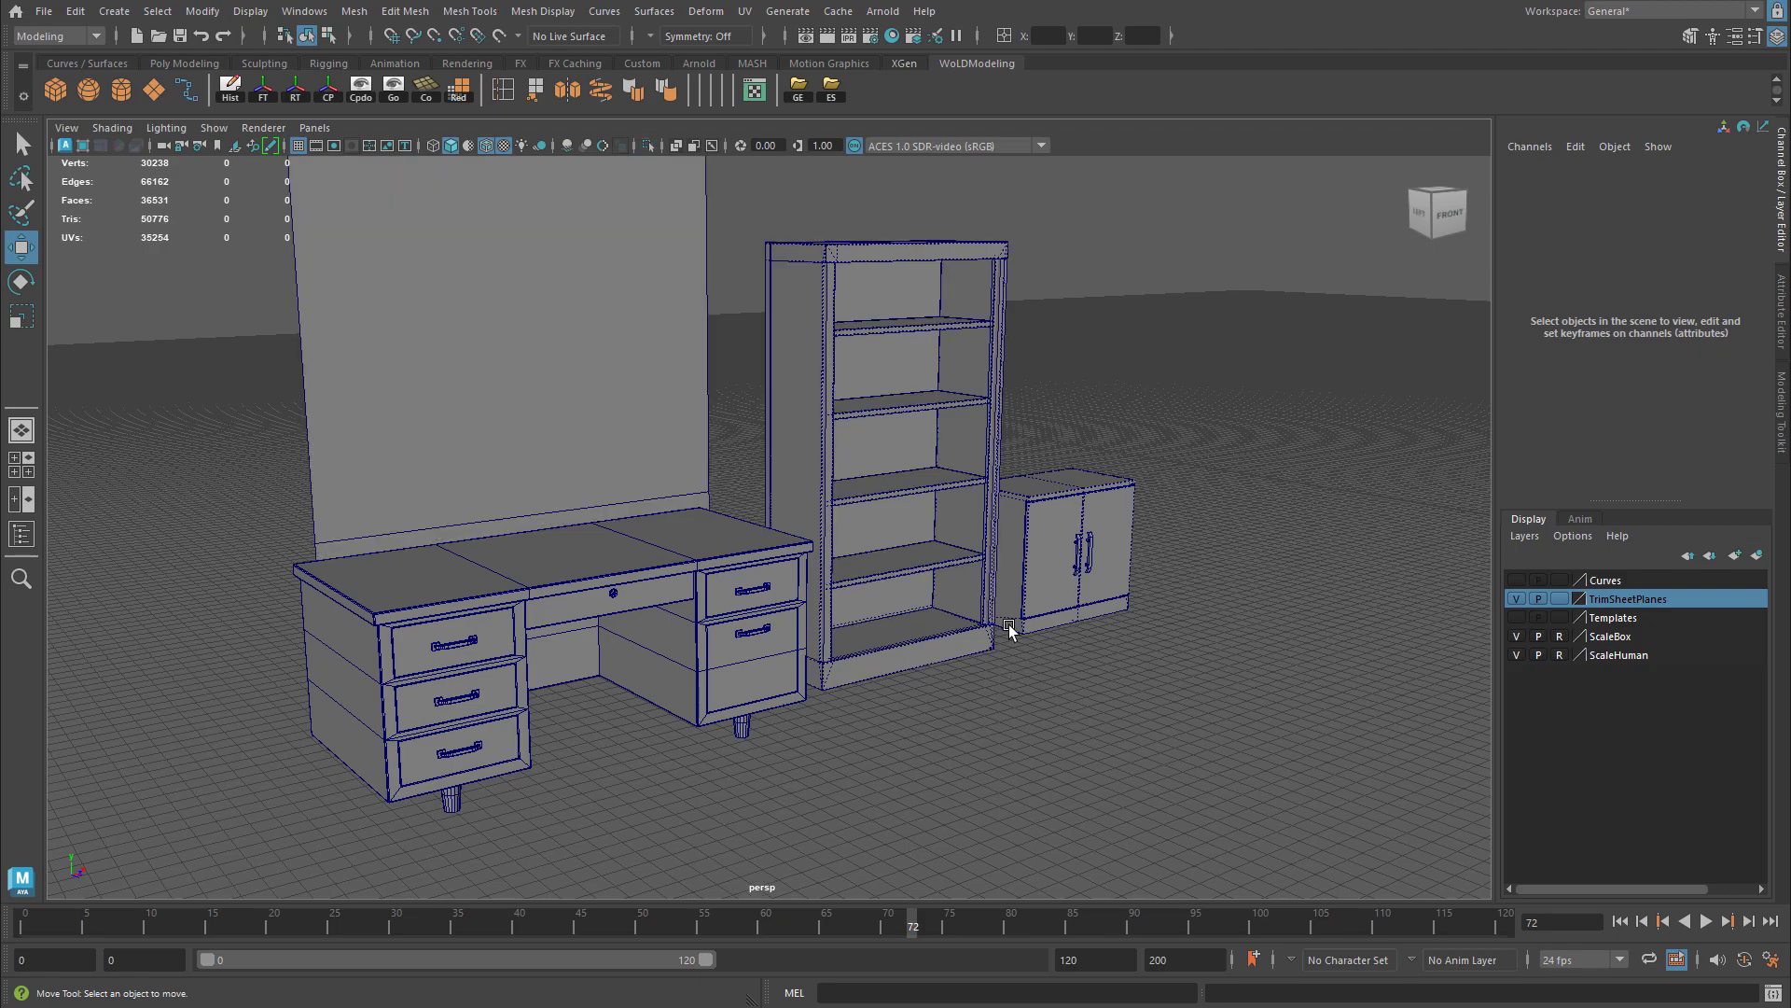
Select the large wall plane behind the desk and view it alongside the furniture
{"action": "left_click", "coordinate": [416, 306]}
{"action": "middle_click_drag", "start_coordinate": [657, 433], "coordinate": [933, 571], "text": "alt"}
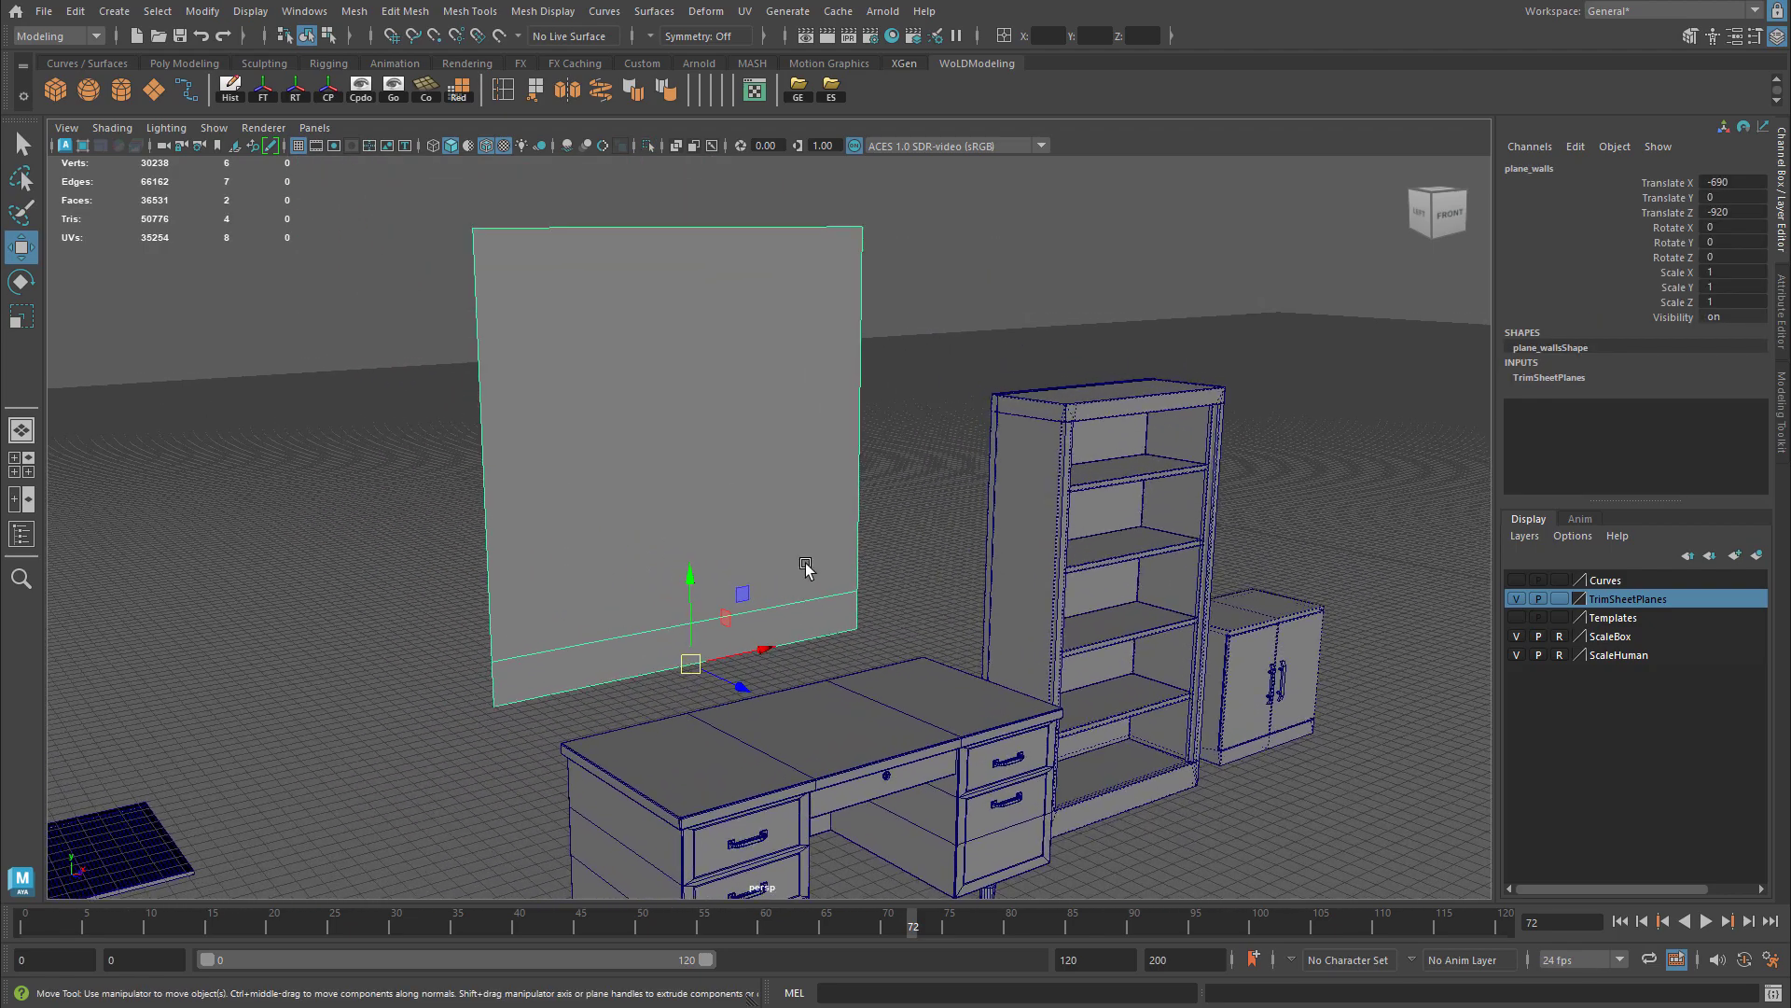
{"action": "right_click_drag", "start_coordinate": [804, 566], "coordinate": [944, 581], "text": "alt"}
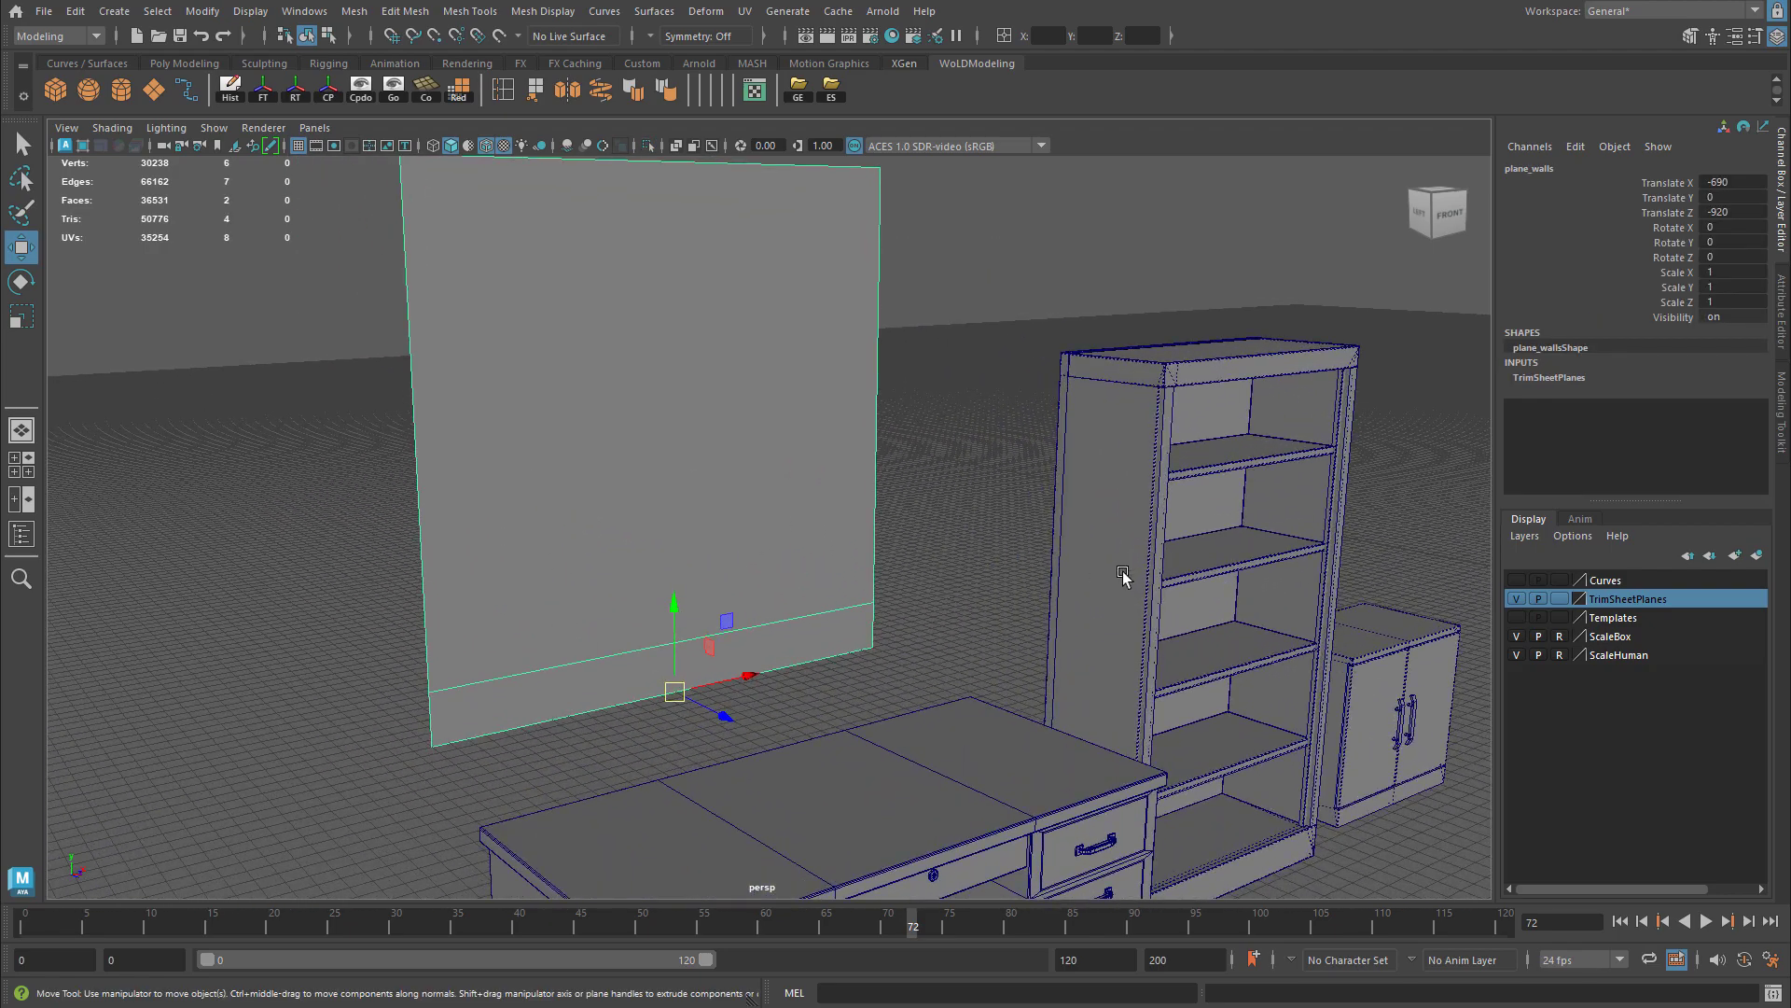
{"action": "right_click_drag", "start_coordinate": [1233, 573], "coordinate": [1160, 568], "text": "alt"}
{"action": "middle_click_drag", "start_coordinate": [1160, 568], "coordinate": [948, 550], "text": "alt"}
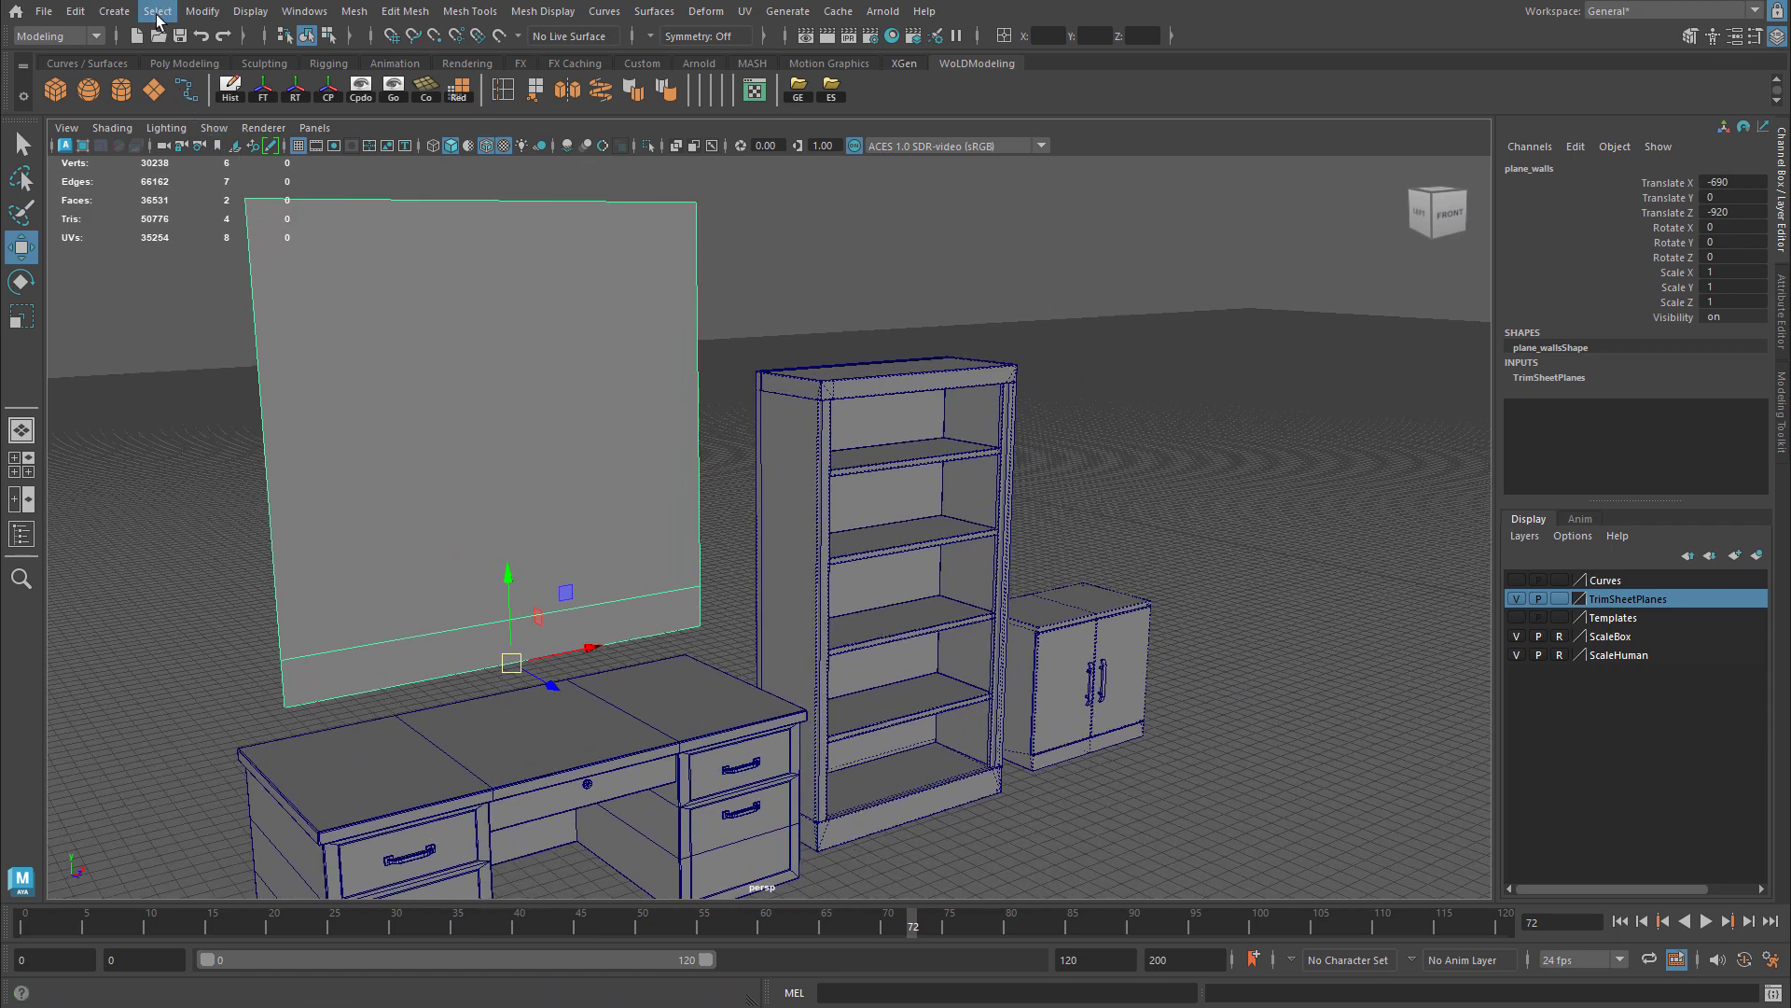
Create a polygon plane and set its width and height subdivisions to 1
{"action": "left_click", "coordinate": [114, 12]}
{"action": "mouse_move", "coordinate": [136, 81]}
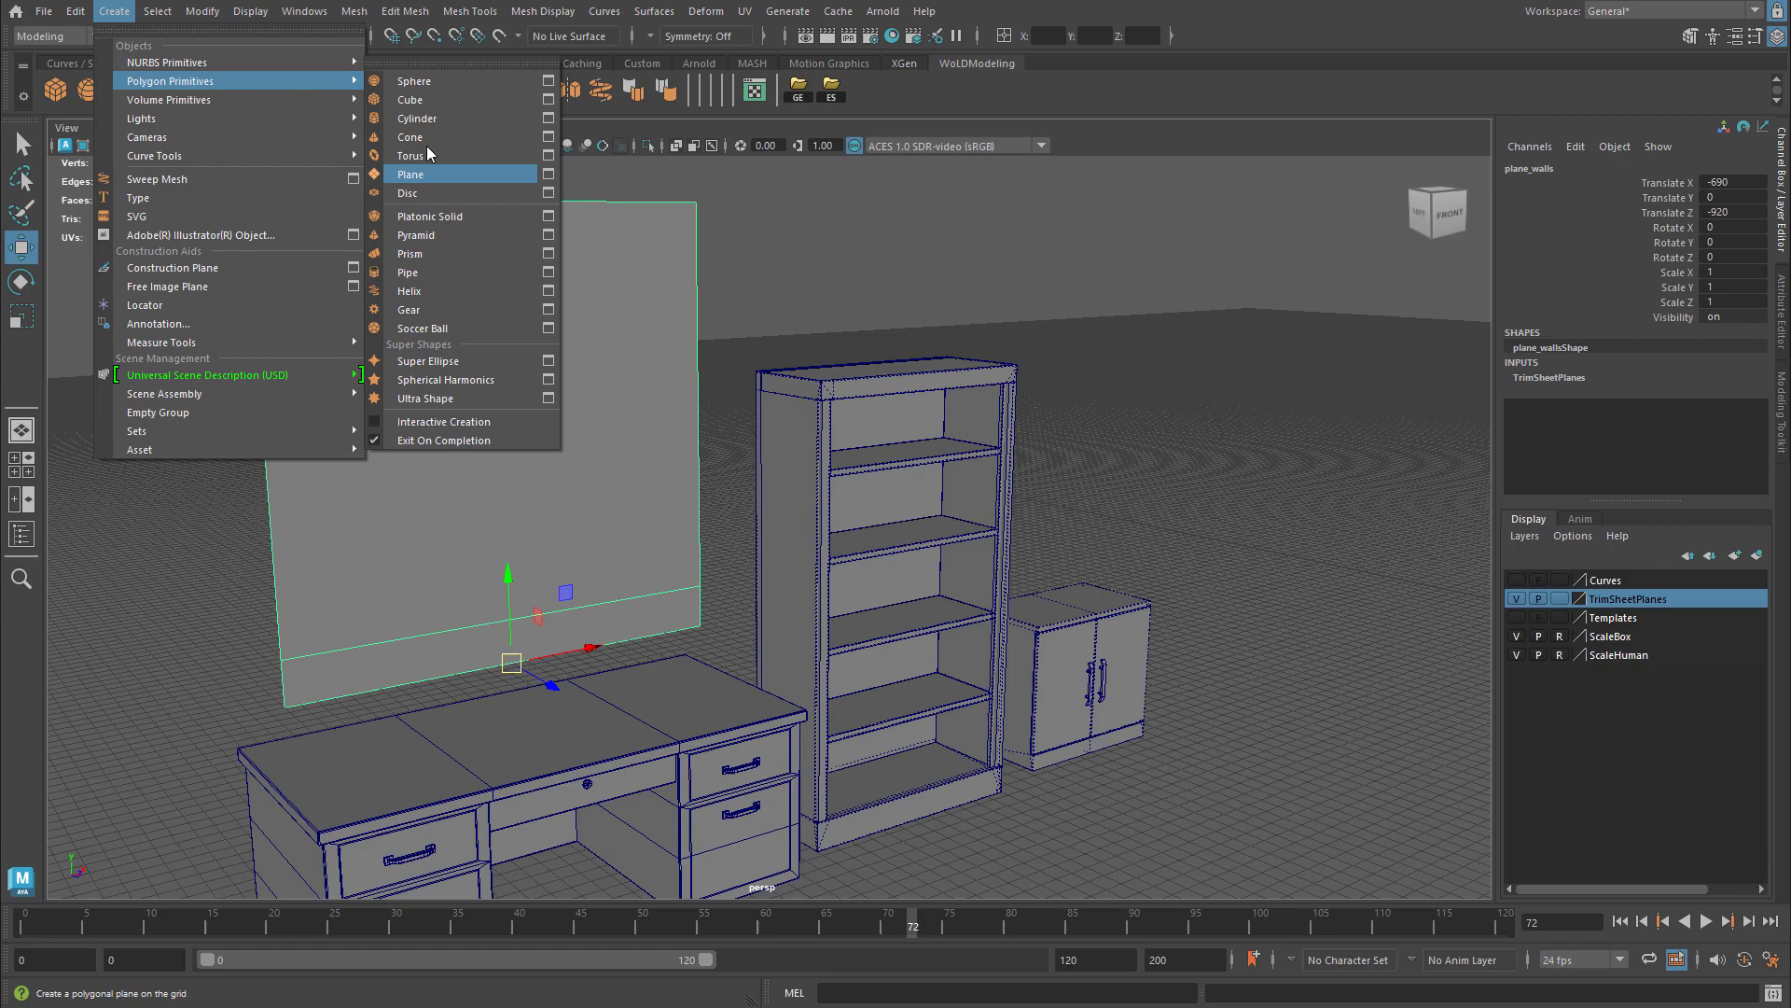
{"action": "left_click", "coordinate": [410, 174]}
{"action": "scroll", "coordinate": [1236, 569], "scroll_direction": "down", "scroll_amount": 4}
{"action": "middle_click_drag", "start_coordinate": [1236, 567], "coordinate": [684, 557], "text": "alt"}
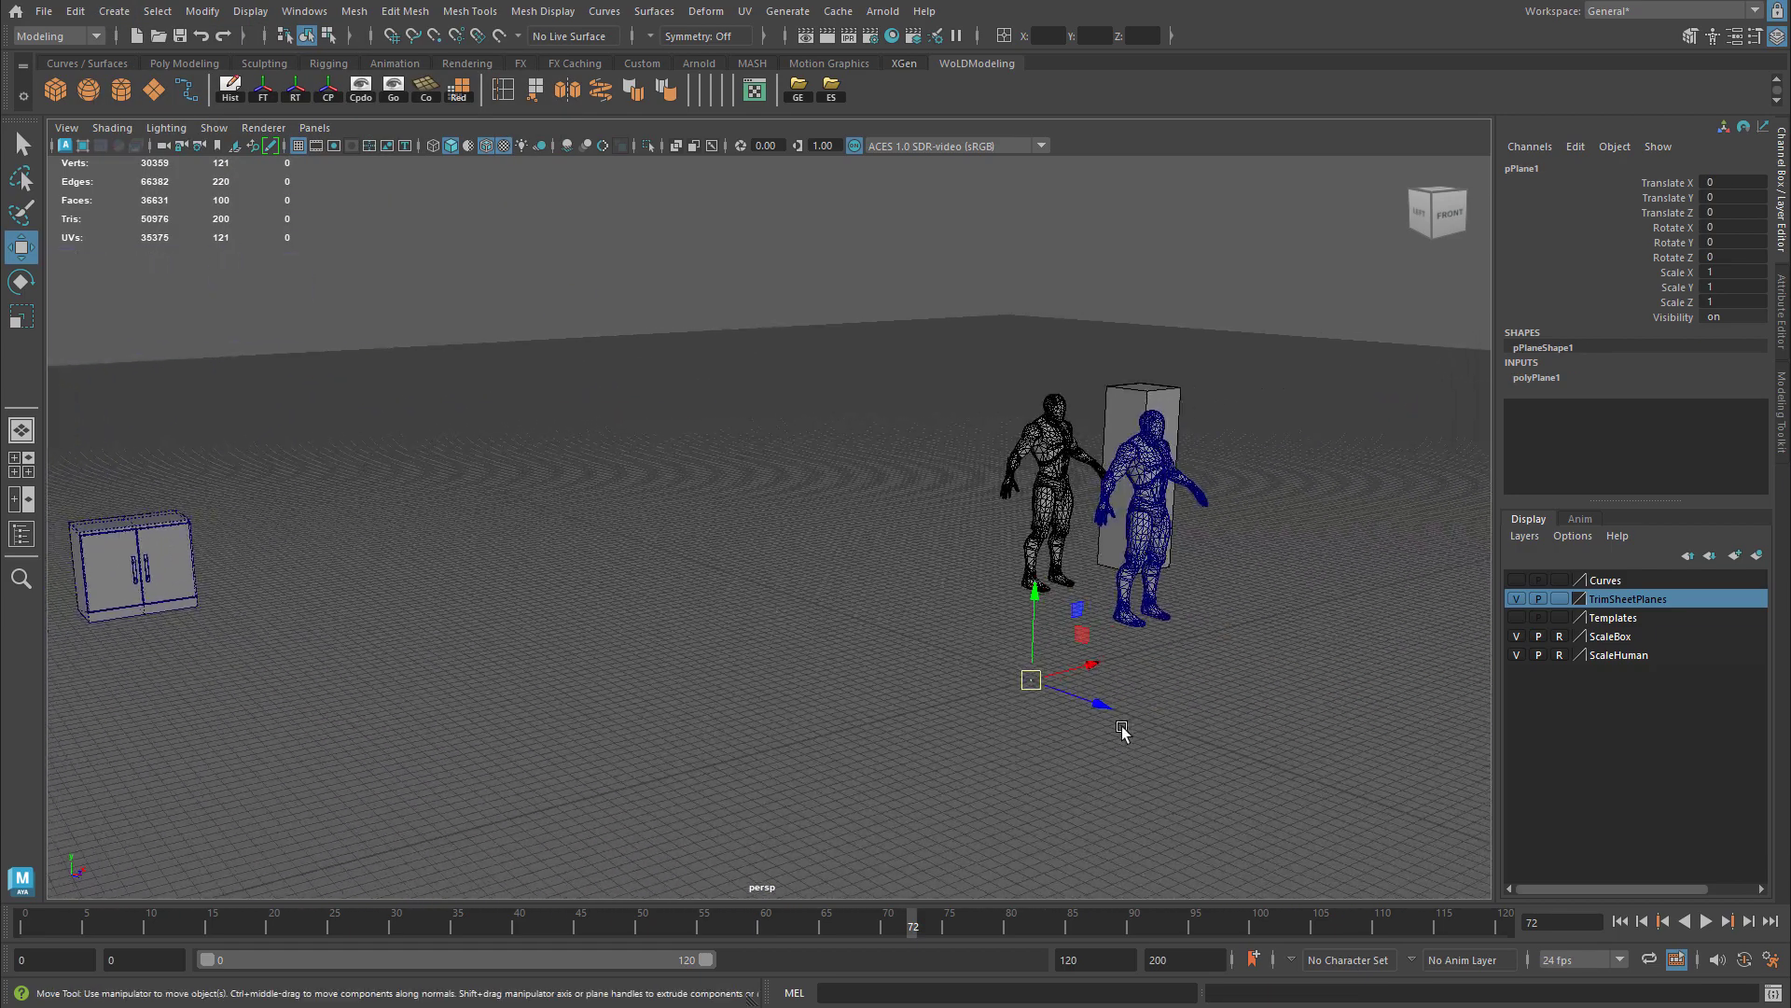
{"action": "left_click", "coordinate": [1537, 378]}
{"action": "left_click", "coordinate": [1736, 436]}
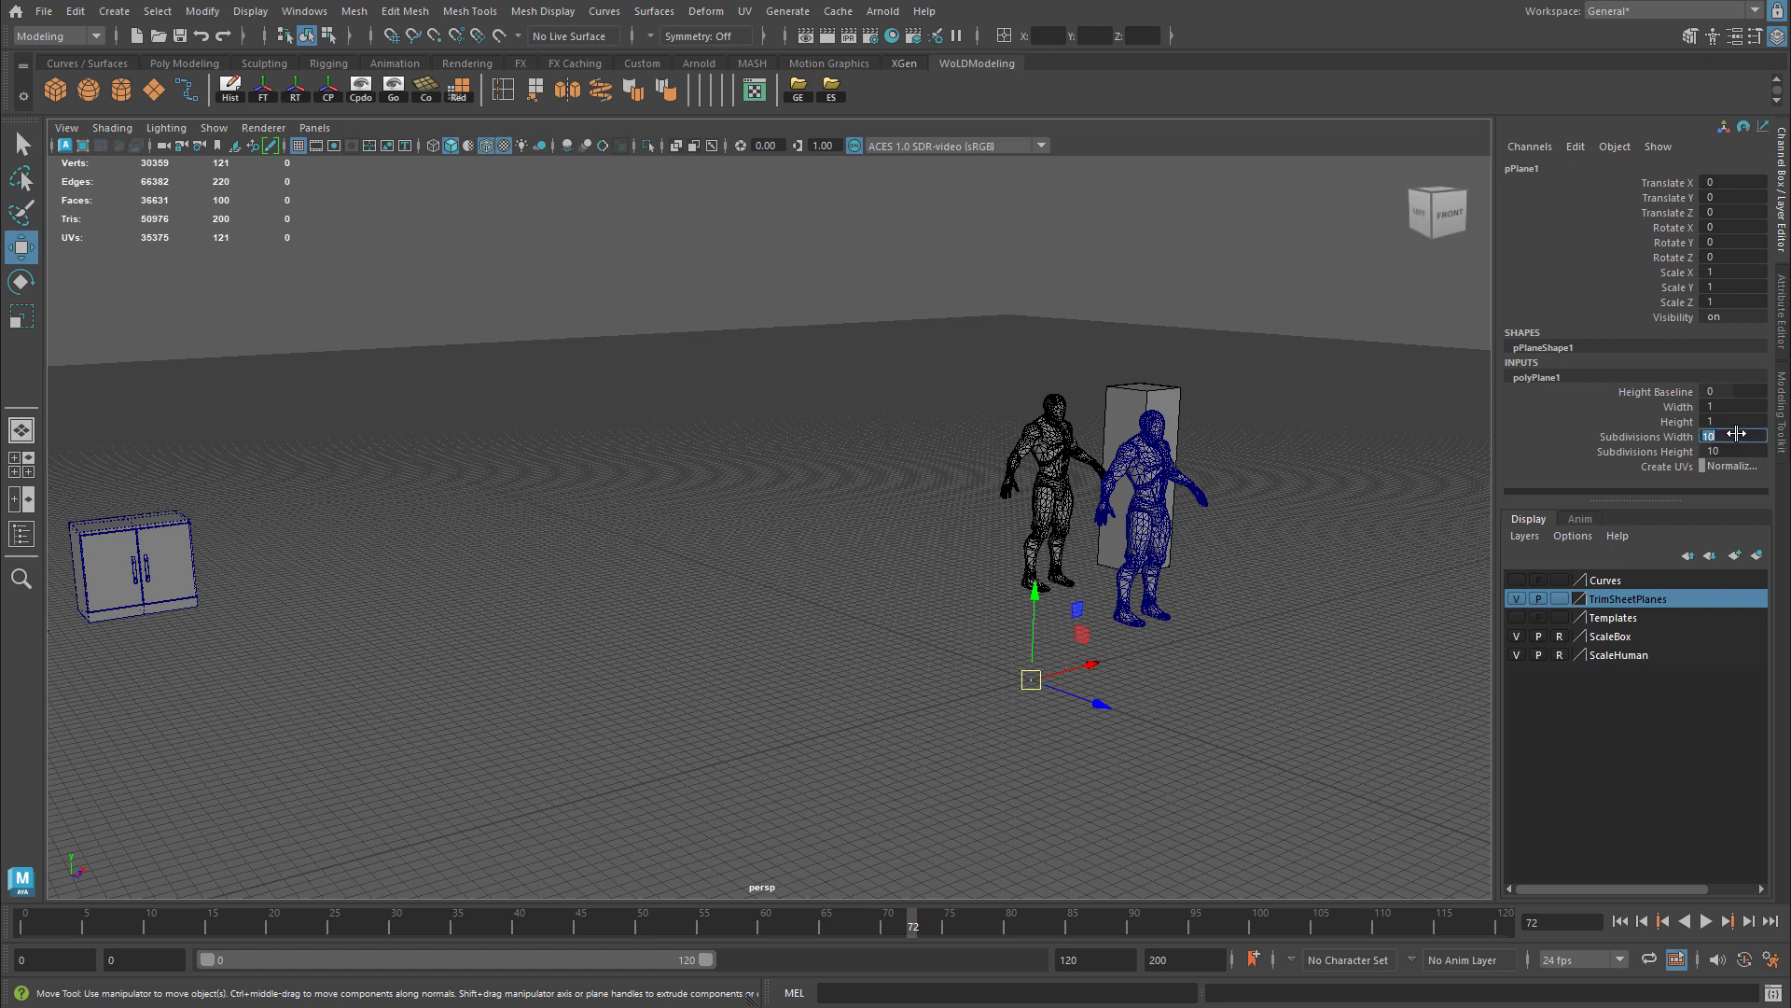
{"action": "type", "text": "1"}
{"action": "key", "text": "Tab"}
{"action": "type", "text": "1"}
Set the new plane's width and height to 300
{"action": "left_click", "coordinate": [1725, 411]}
{"action": "type", "text": "300"}
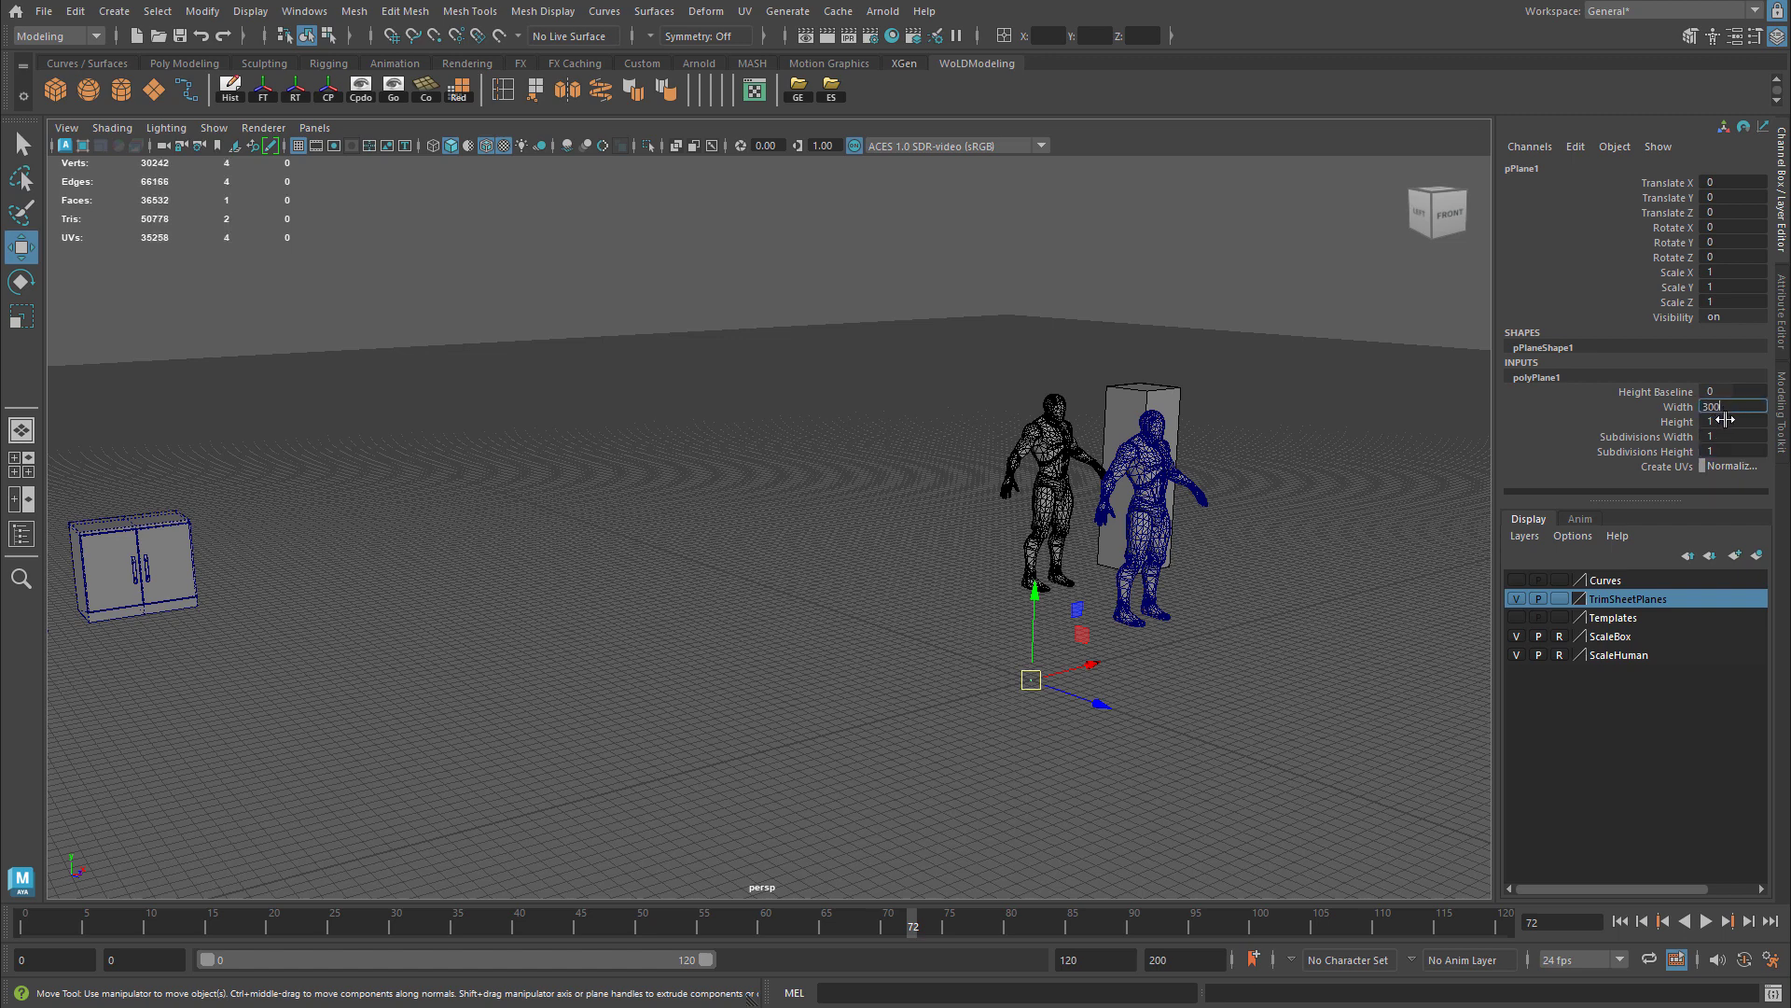
{"action": "left_click", "coordinate": [1726, 422]}
{"action": "type", "text": "300"}
{"action": "key", "text": "Return"}
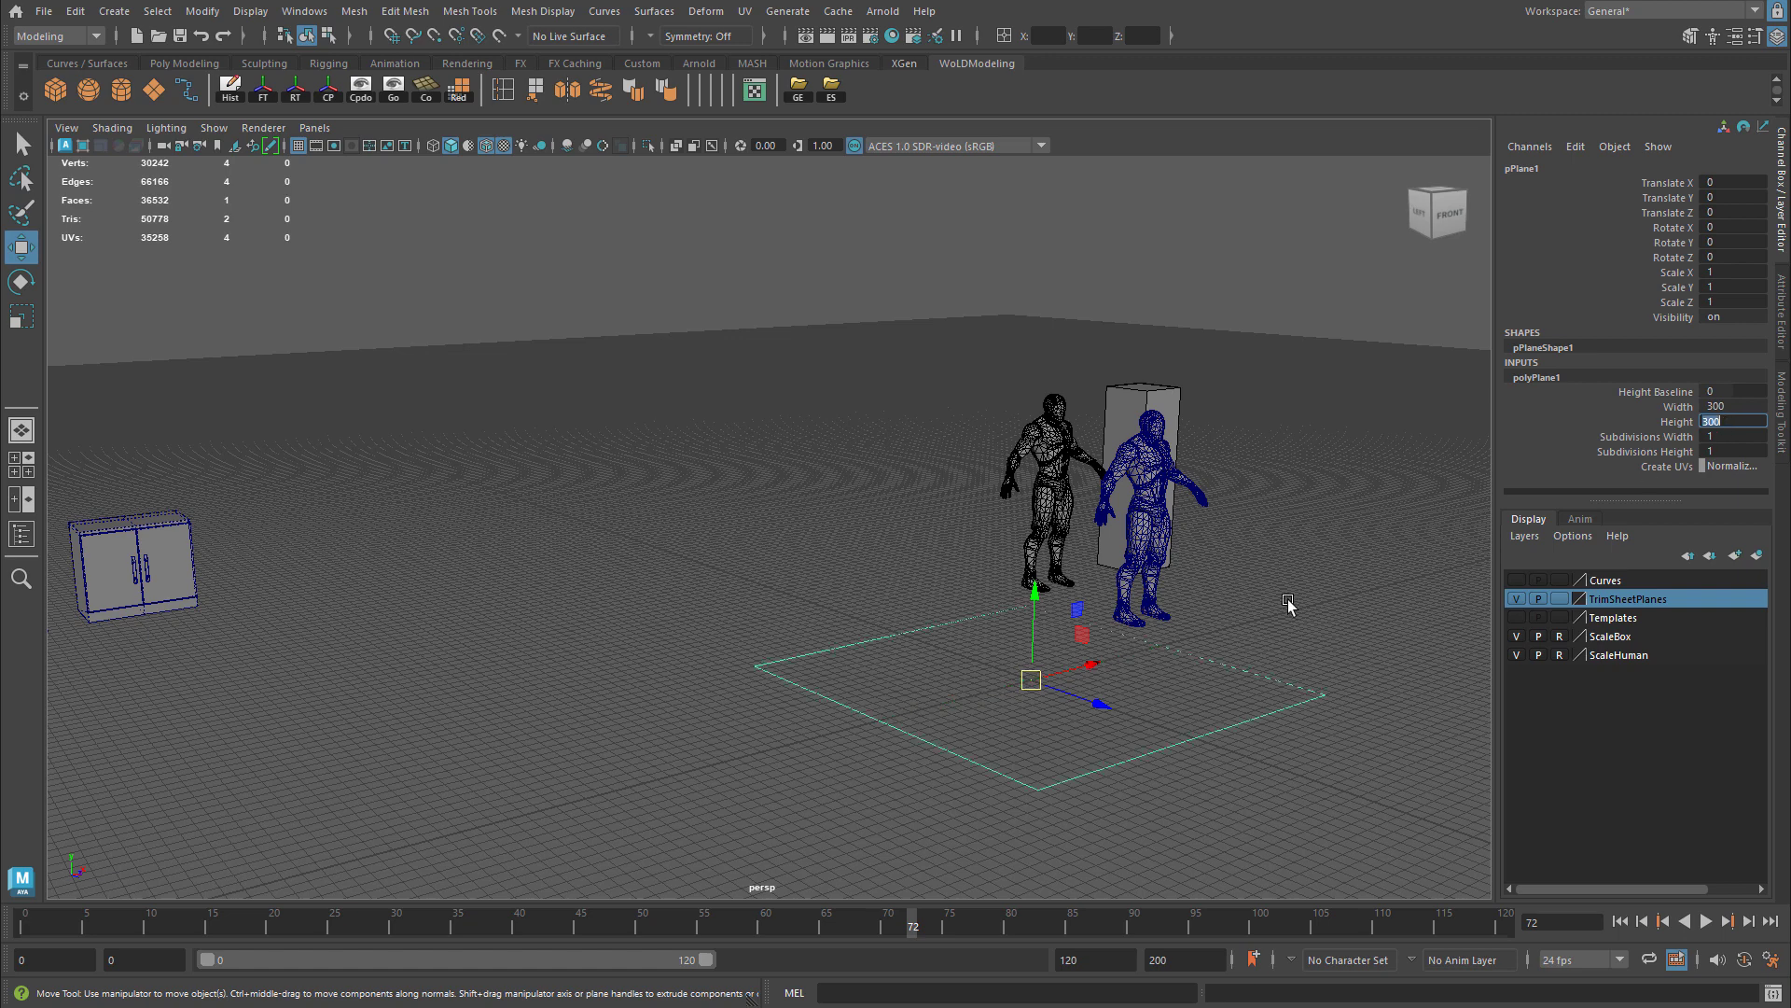
Stand the new plane upright at 90 degrees in X, raised to about 164 in Y, and delete it
{"action": "left_click_drag", "start_coordinate": [1139, 688], "coordinate": [1111, 687], "text": "alt"}
{"action": "key", "text": "e"}
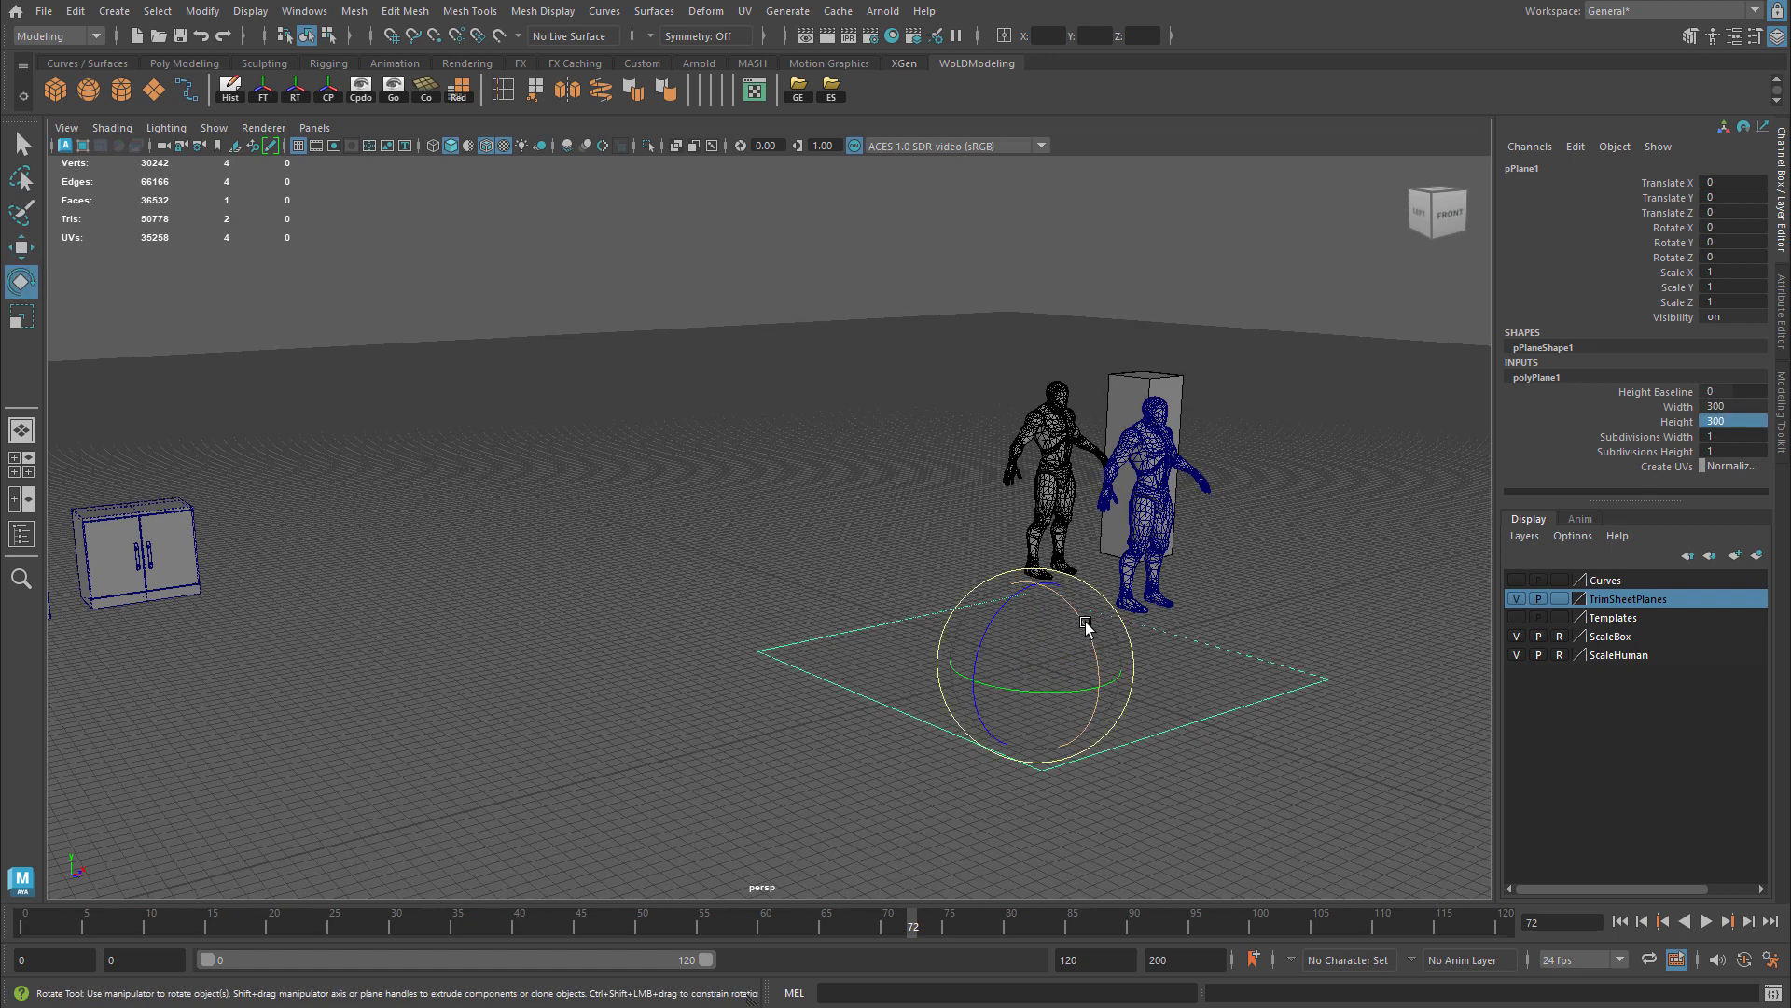
{"action": "left_click_drag", "start_coordinate": [1090, 623], "coordinate": [1012, 671]}
{"action": "key", "text": "w"}
{"action": "left_click_drag", "start_coordinate": [971, 569], "coordinate": [972, 366]}
{"action": "left_click_drag", "start_coordinate": [972, 365], "coordinate": [1120, 600], "text": "alt"}
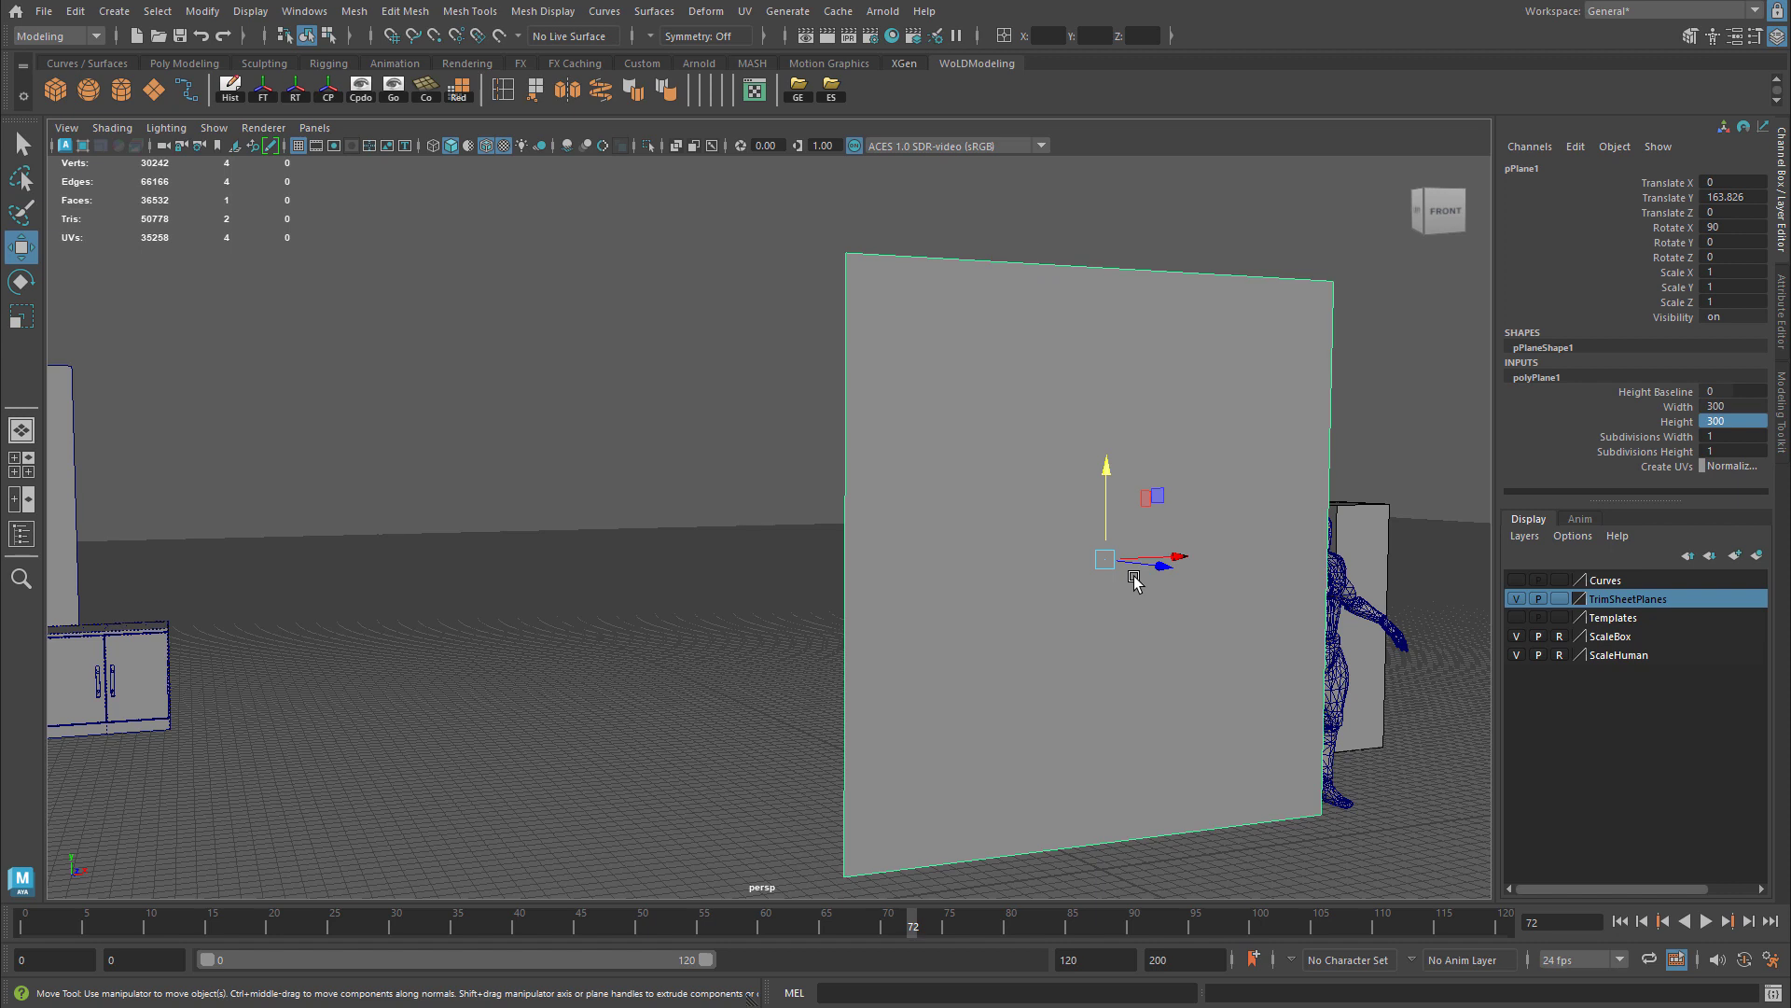
{"action": "key", "text": "Delete"}
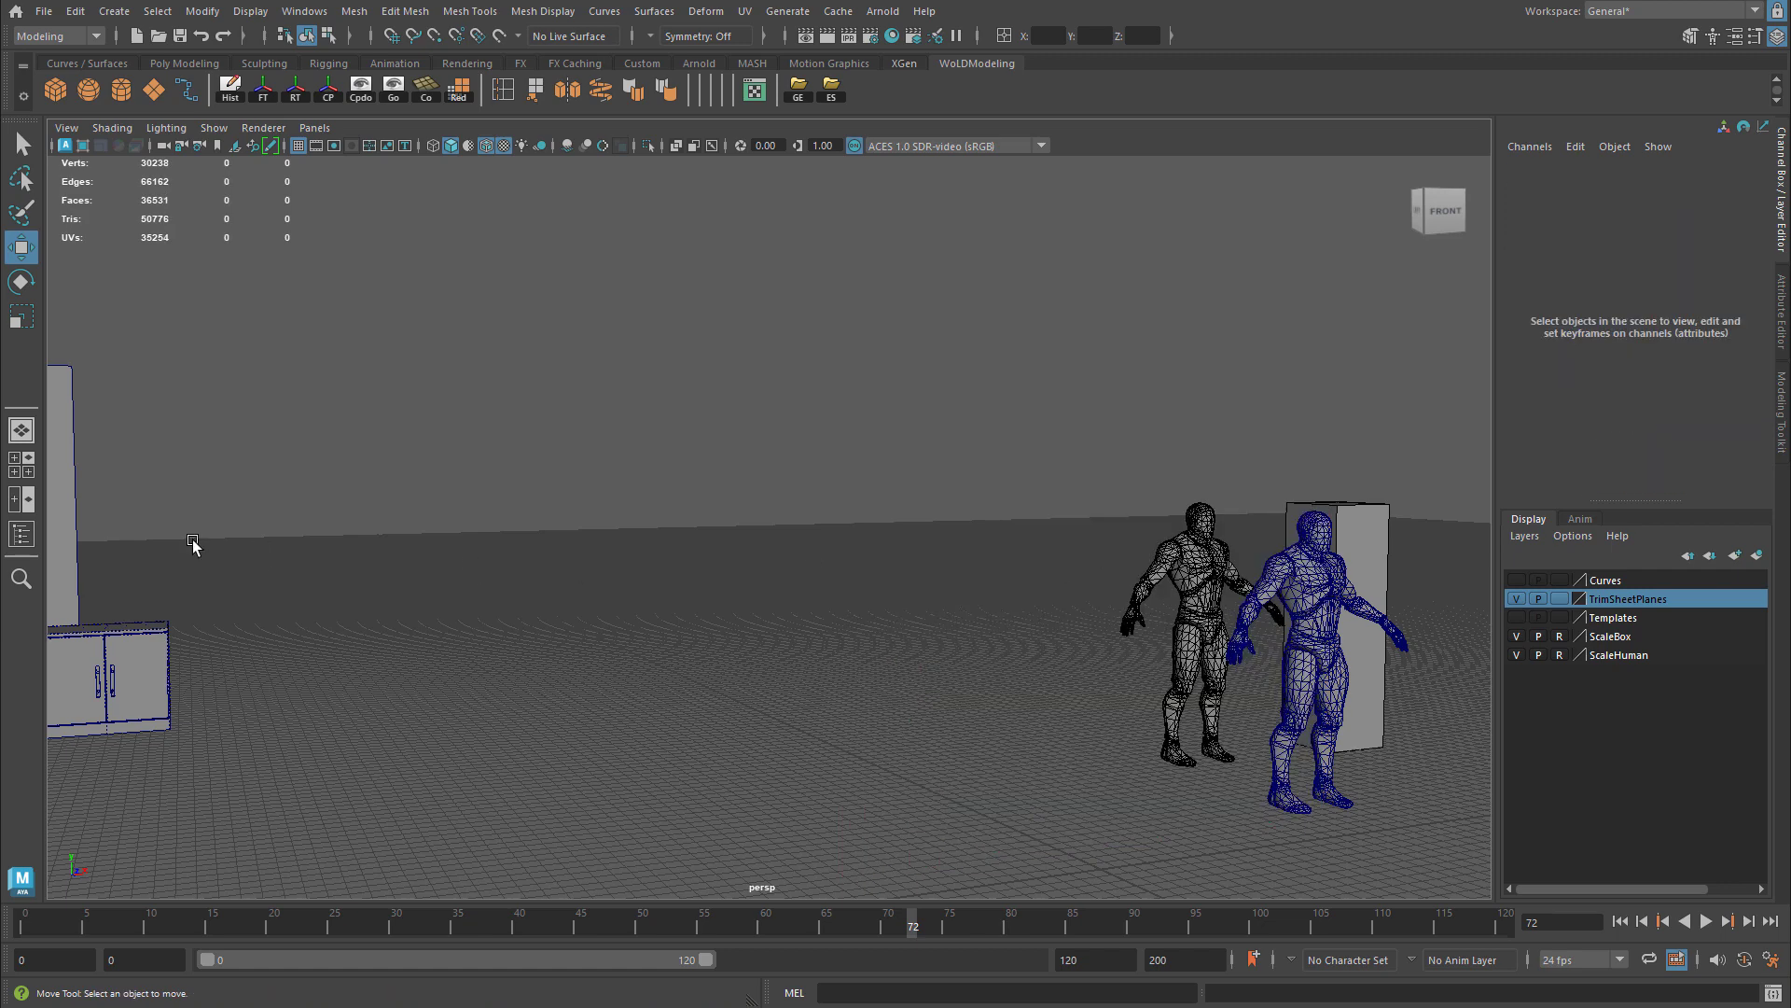
Select the existing wall plane behind the desk and frame it in the view
{"action": "left_click_drag", "start_coordinate": [194, 546], "coordinate": [512, 539], "text": "alt"}
{"action": "left_click", "coordinate": [288, 432]}
{"action": "key", "text": "f"}
{"action": "left_click_drag", "start_coordinate": [401, 552], "coordinate": [468, 579], "text": "alt"}
{"action": "middle_click_drag", "start_coordinate": [467, 579], "coordinate": [453, 542], "text": "alt"}
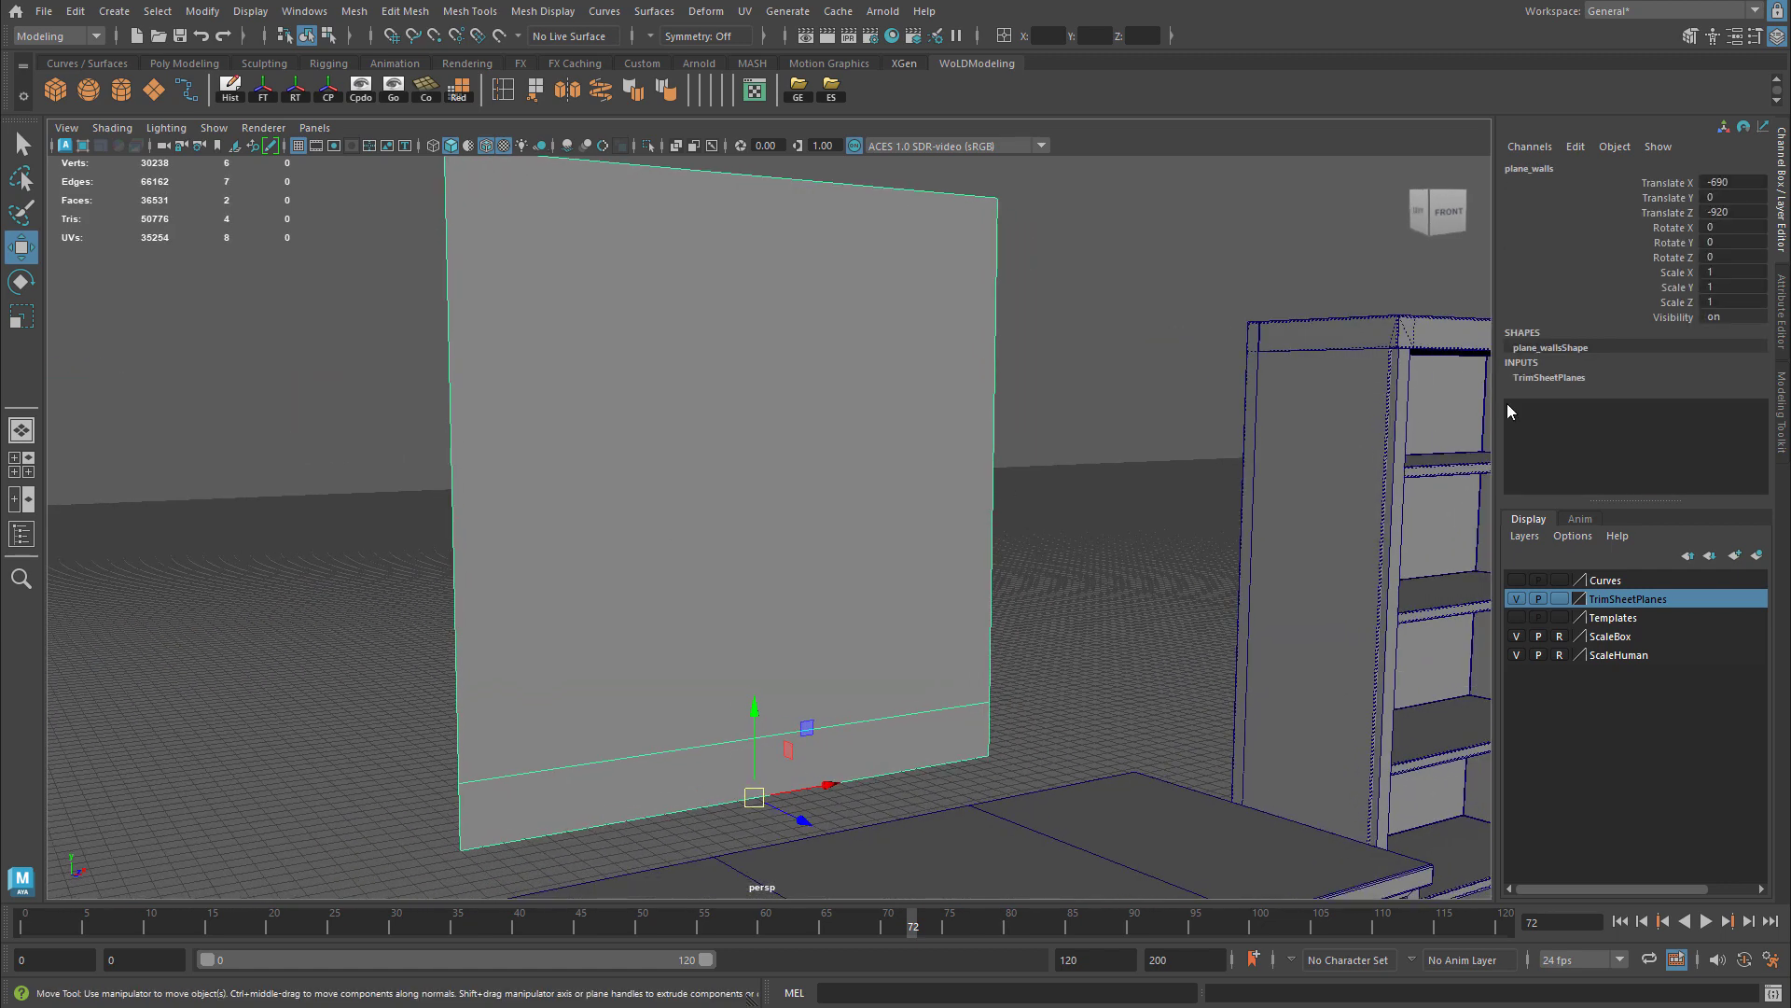
Show the Modeling Toolkit for the selected wall plane and view the dividing edge near its base
{"action": "left_click", "coordinate": [1783, 406]}
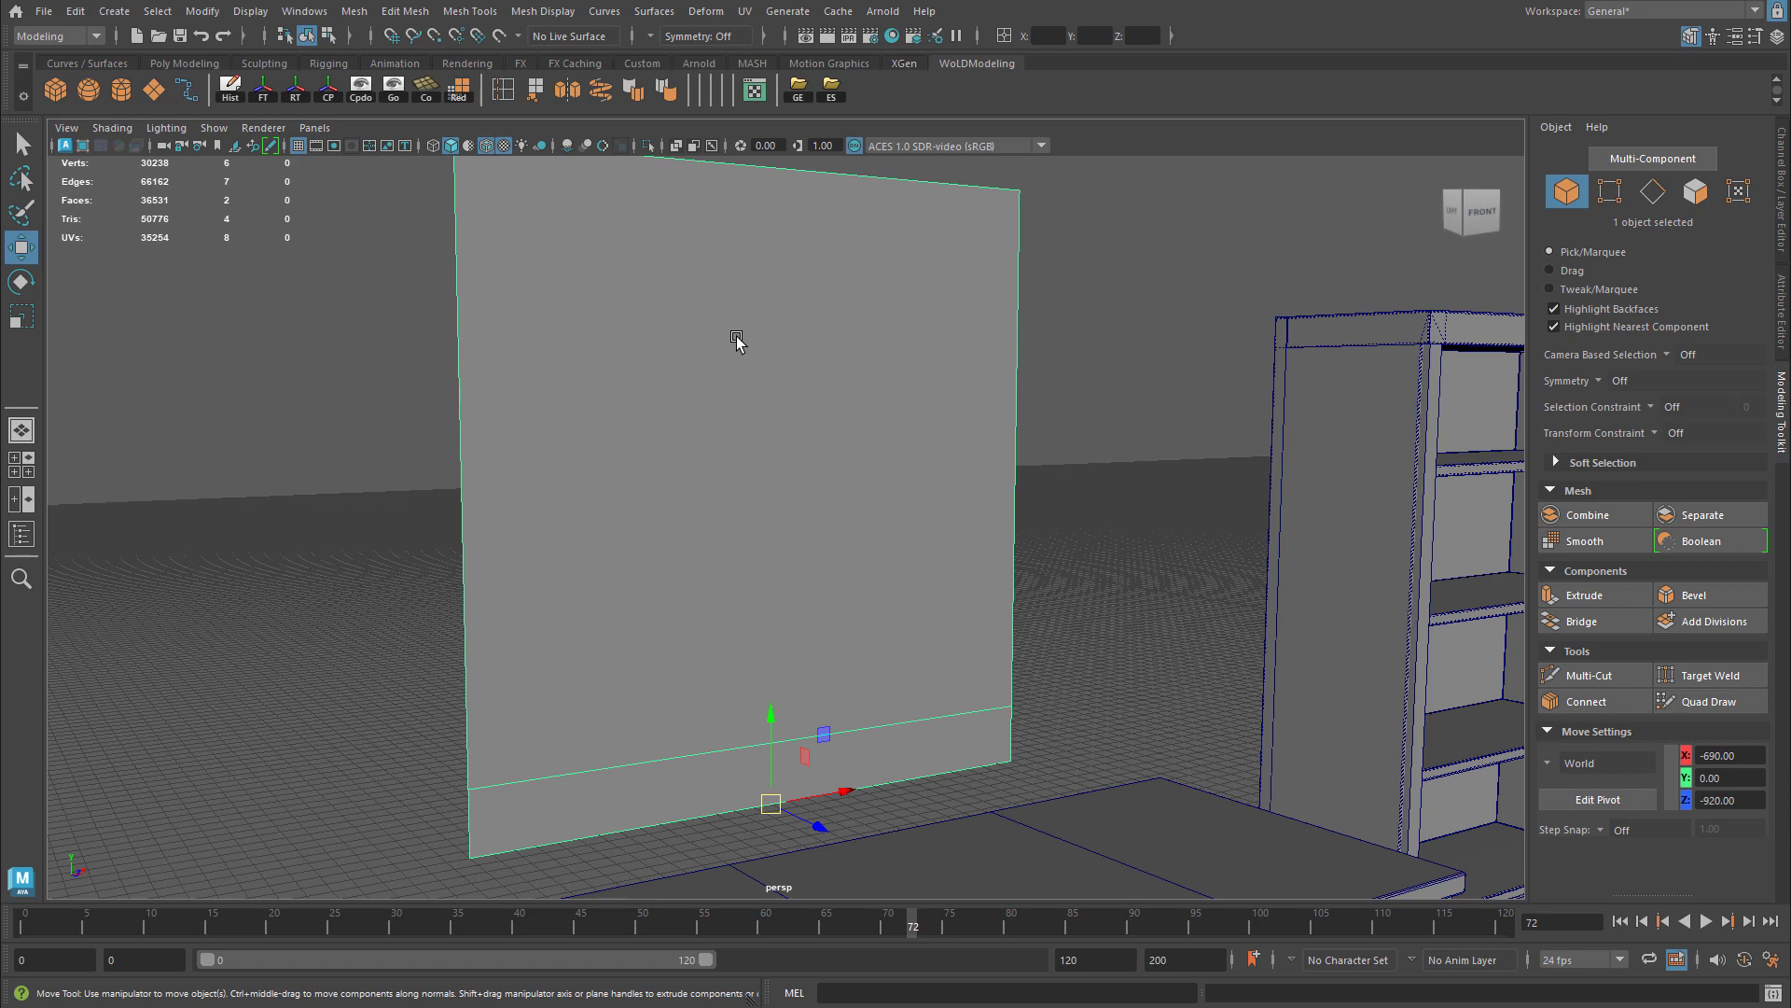
{"action": "middle_click_drag", "start_coordinate": [819, 506], "coordinate": [863, 427], "text": "alt"}
{"action": "scroll", "coordinate": [843, 546], "scroll_direction": "up", "scroll_amount": 2}
{"action": "left_click_drag", "start_coordinate": [843, 546], "coordinate": [936, 546], "text": "alt"}
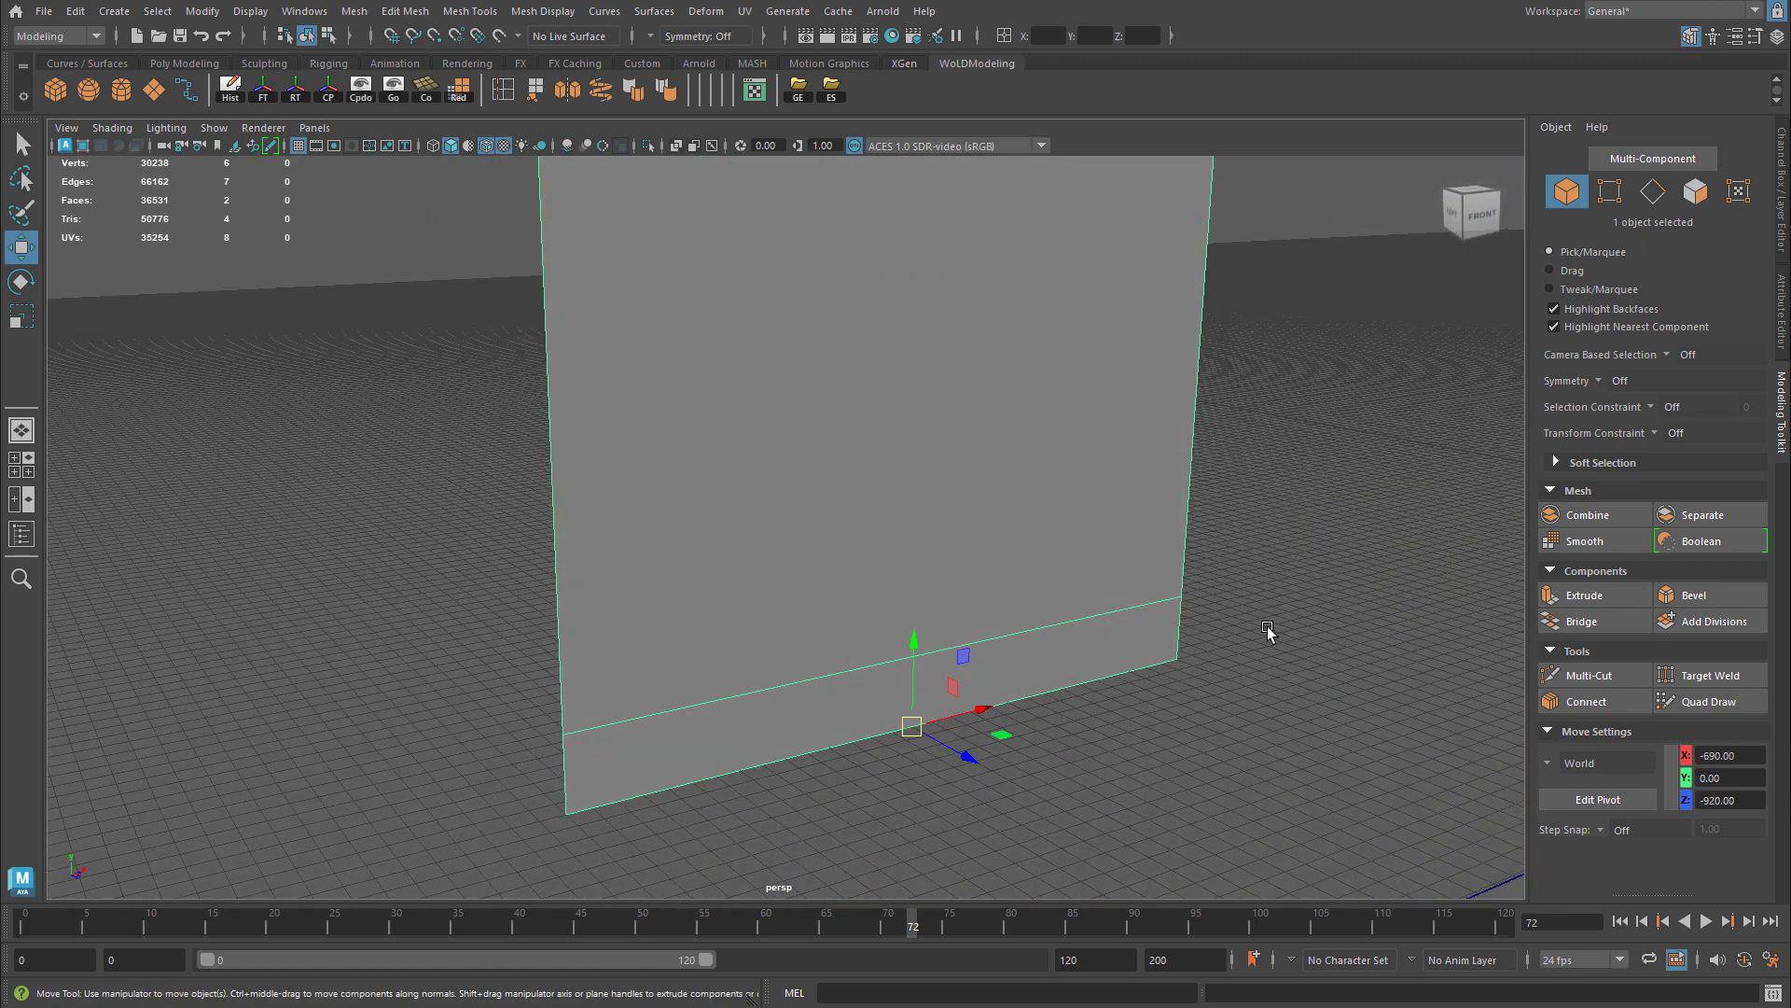
{"action": "left_click_drag", "start_coordinate": [1267, 632], "coordinate": [1241, 607], "text": "alt"}
{"action": "scroll", "coordinate": [1241, 607], "scroll_direction": "down", "scroll_amount": 1}
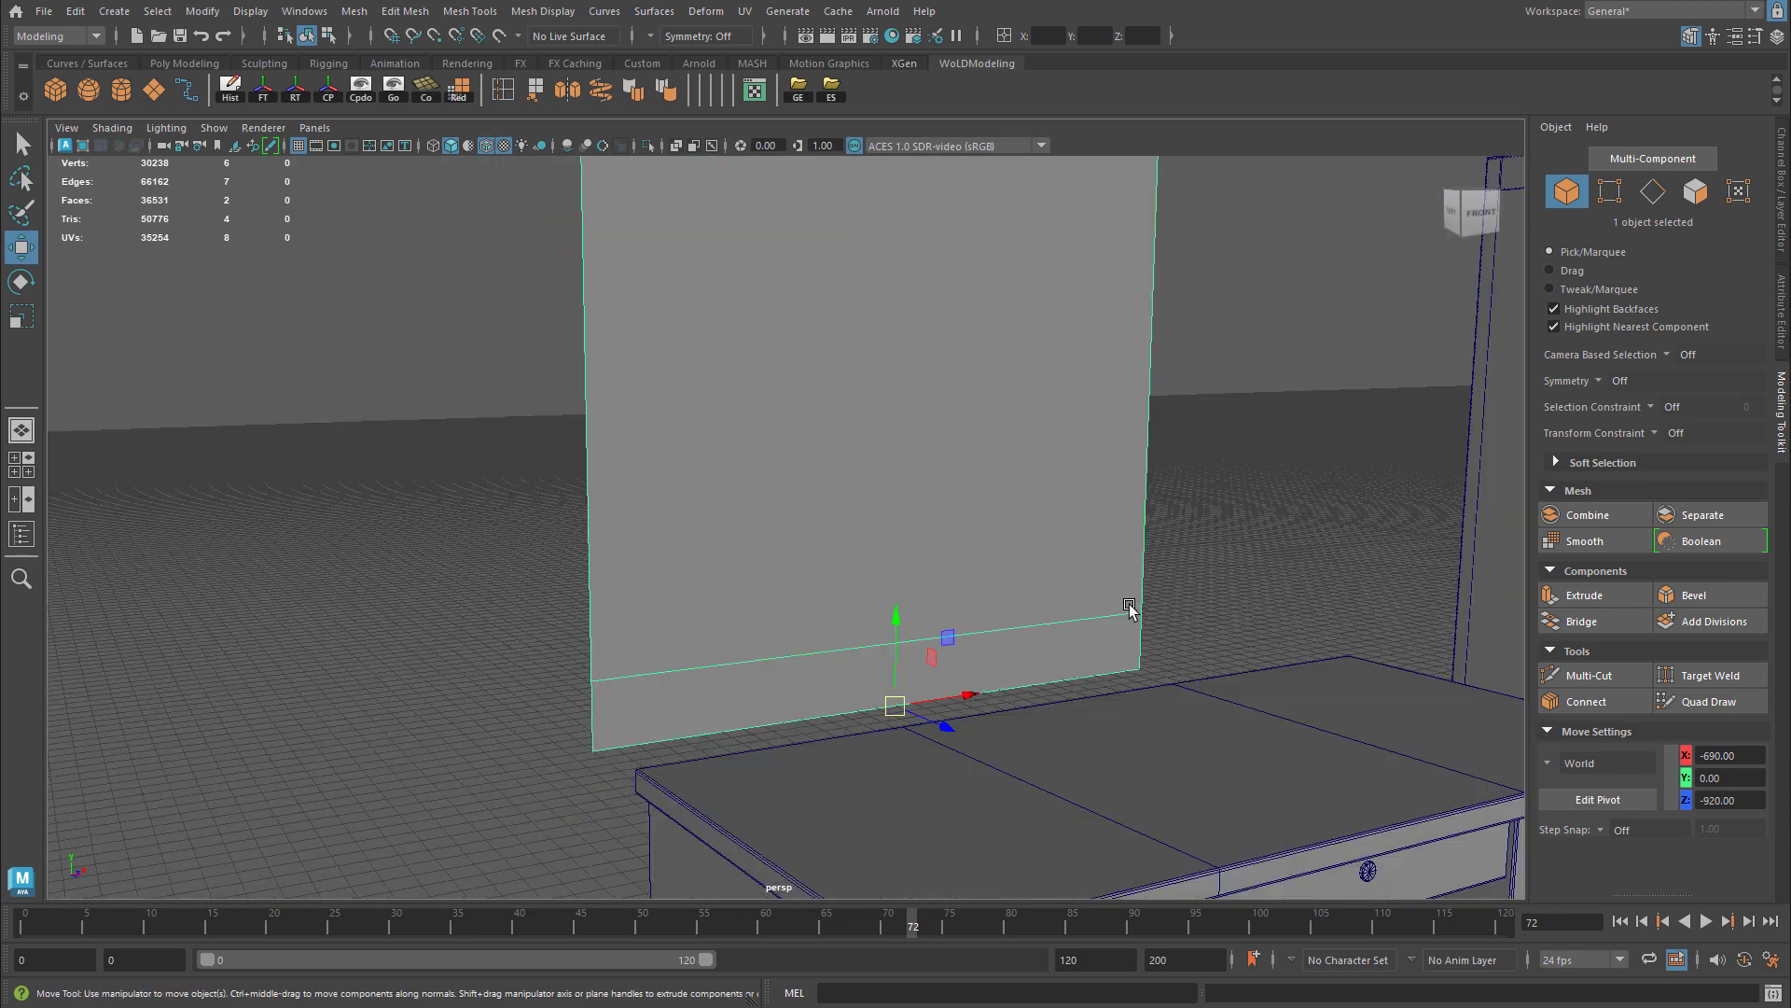
Open the UV Editor for the selected wall plane and examine how its UVs fill the 0 to 1 tile
{"action": "left_click", "coordinate": [744, 11]}
{"action": "left_click", "coordinate": [775, 44]}
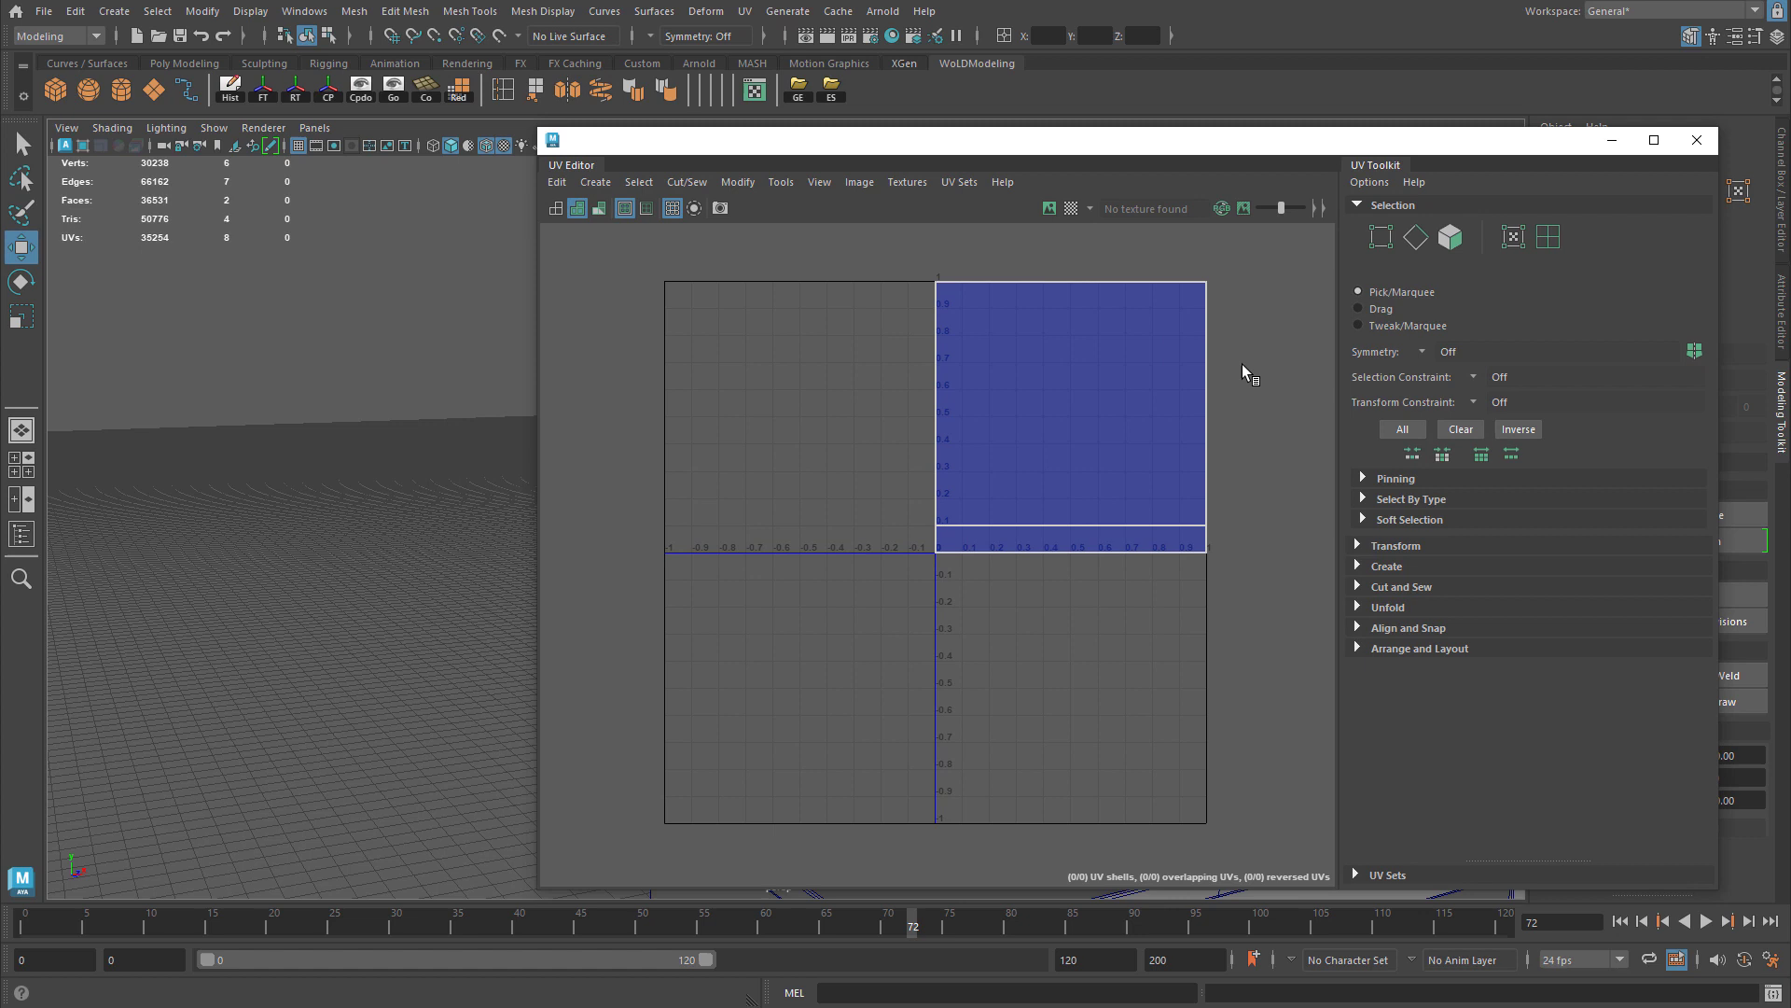
{"action": "scroll", "coordinate": [1049, 528], "scroll_direction": "up", "scroll_amount": 4}
{"action": "middle_click_drag", "start_coordinate": [1049, 528], "coordinate": [900, 468], "text": "alt"}
{"action": "scroll", "coordinate": [1087, 418], "scroll_direction": "down", "scroll_amount": 3}
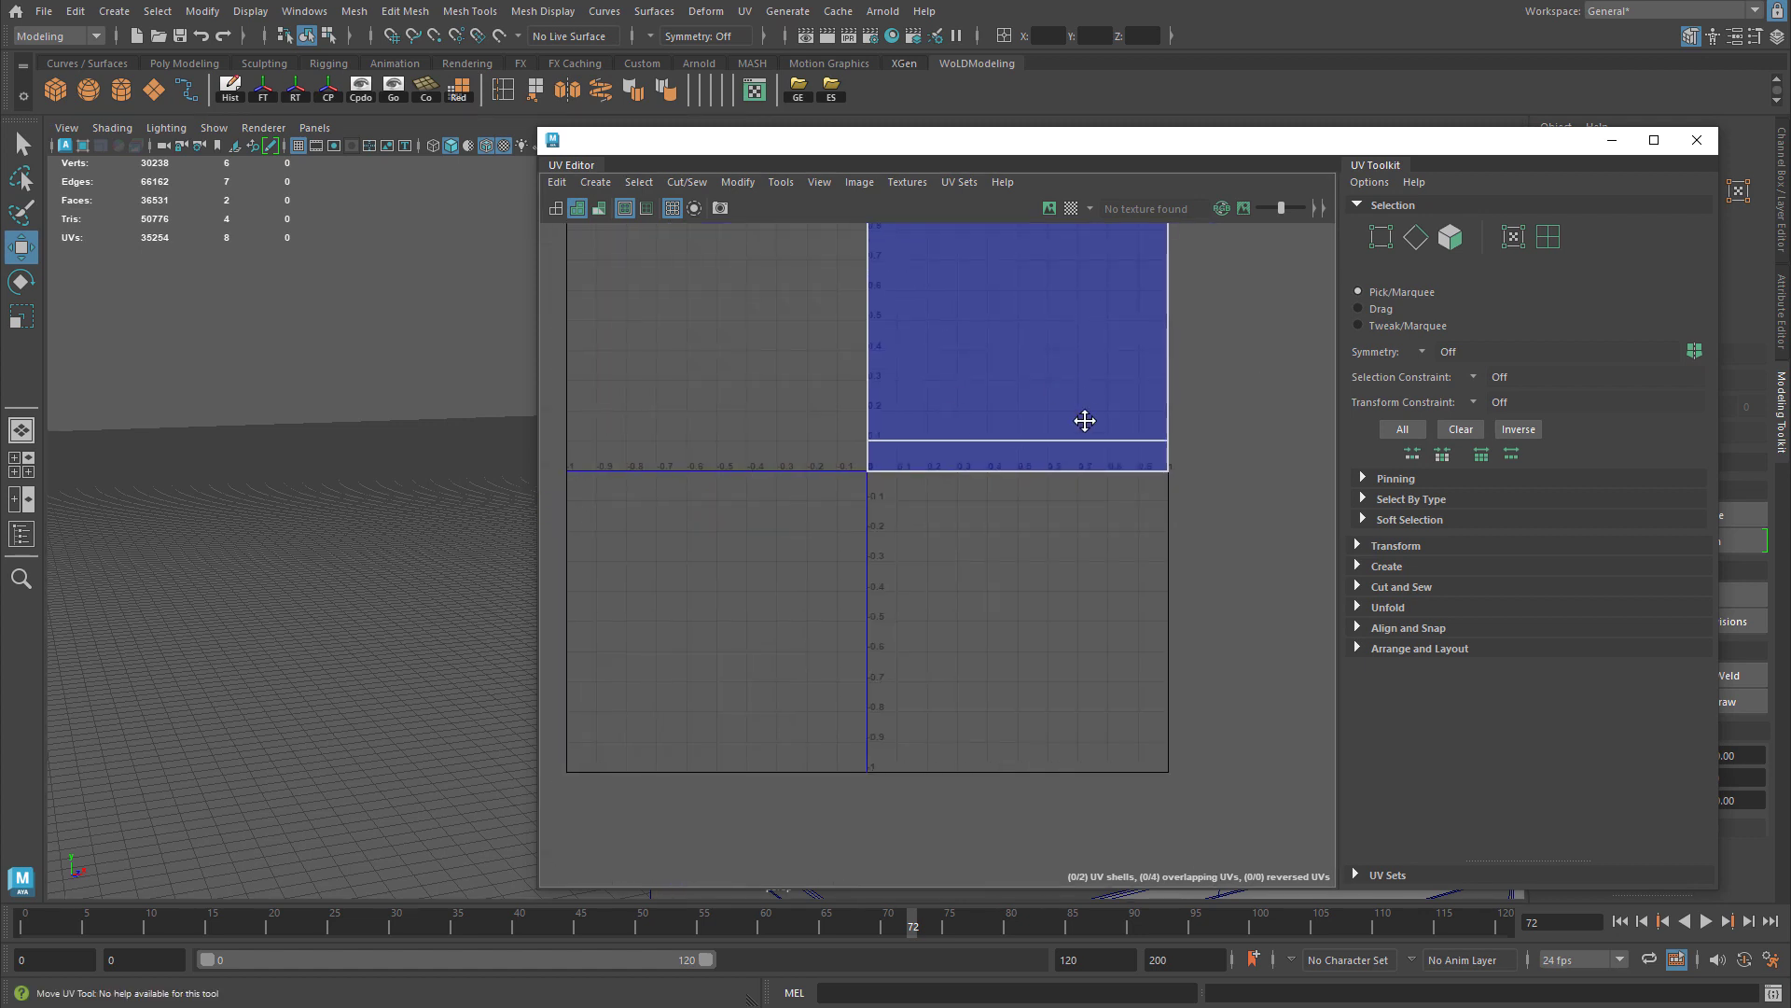
{"action": "middle_click_drag", "start_coordinate": [1085, 421], "coordinate": [1091, 503], "text": "alt"}
{"action": "right_click_drag", "start_coordinate": [1190, 412], "coordinate": [746, 414], "text": "alt"}
{"action": "right_click_drag", "start_coordinate": [850, 392], "coordinate": [1203, 392], "text": "alt"}
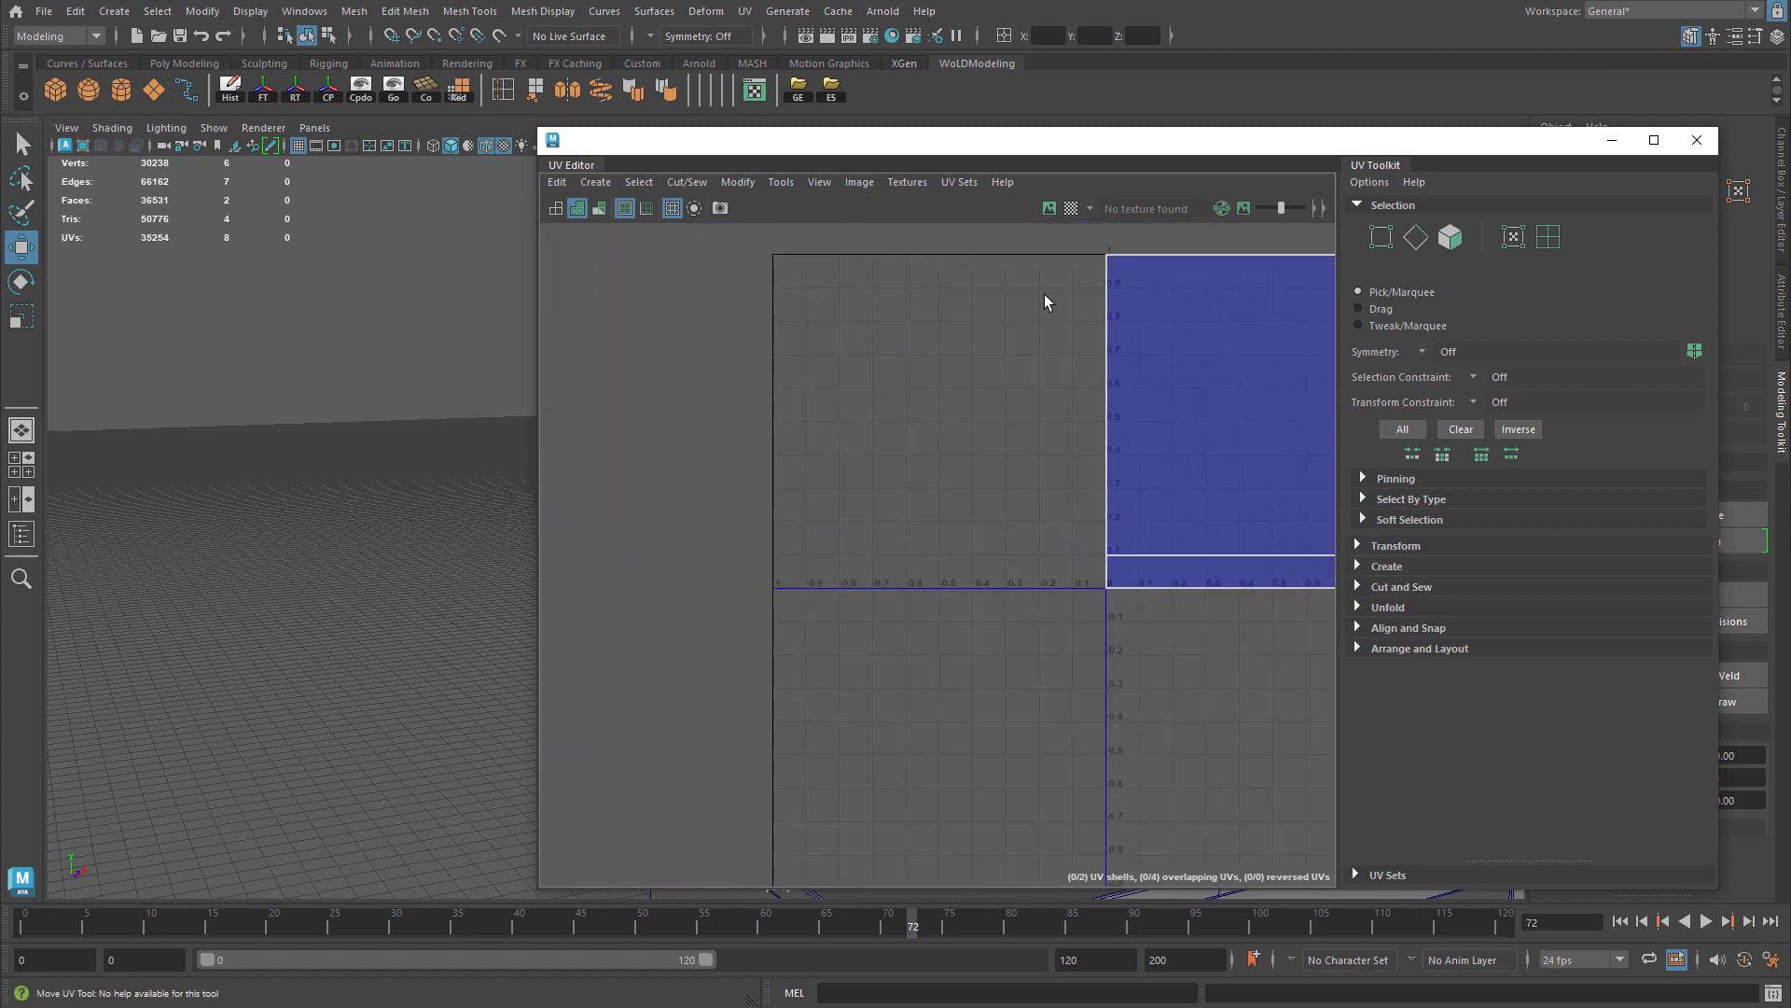
{"action": "middle_click_drag", "start_coordinate": [1042, 372], "coordinate": [762, 349], "text": "alt"}
{"action": "right_click_drag", "start_coordinate": [1058, 397], "coordinate": [504, 397], "text": "alt"}
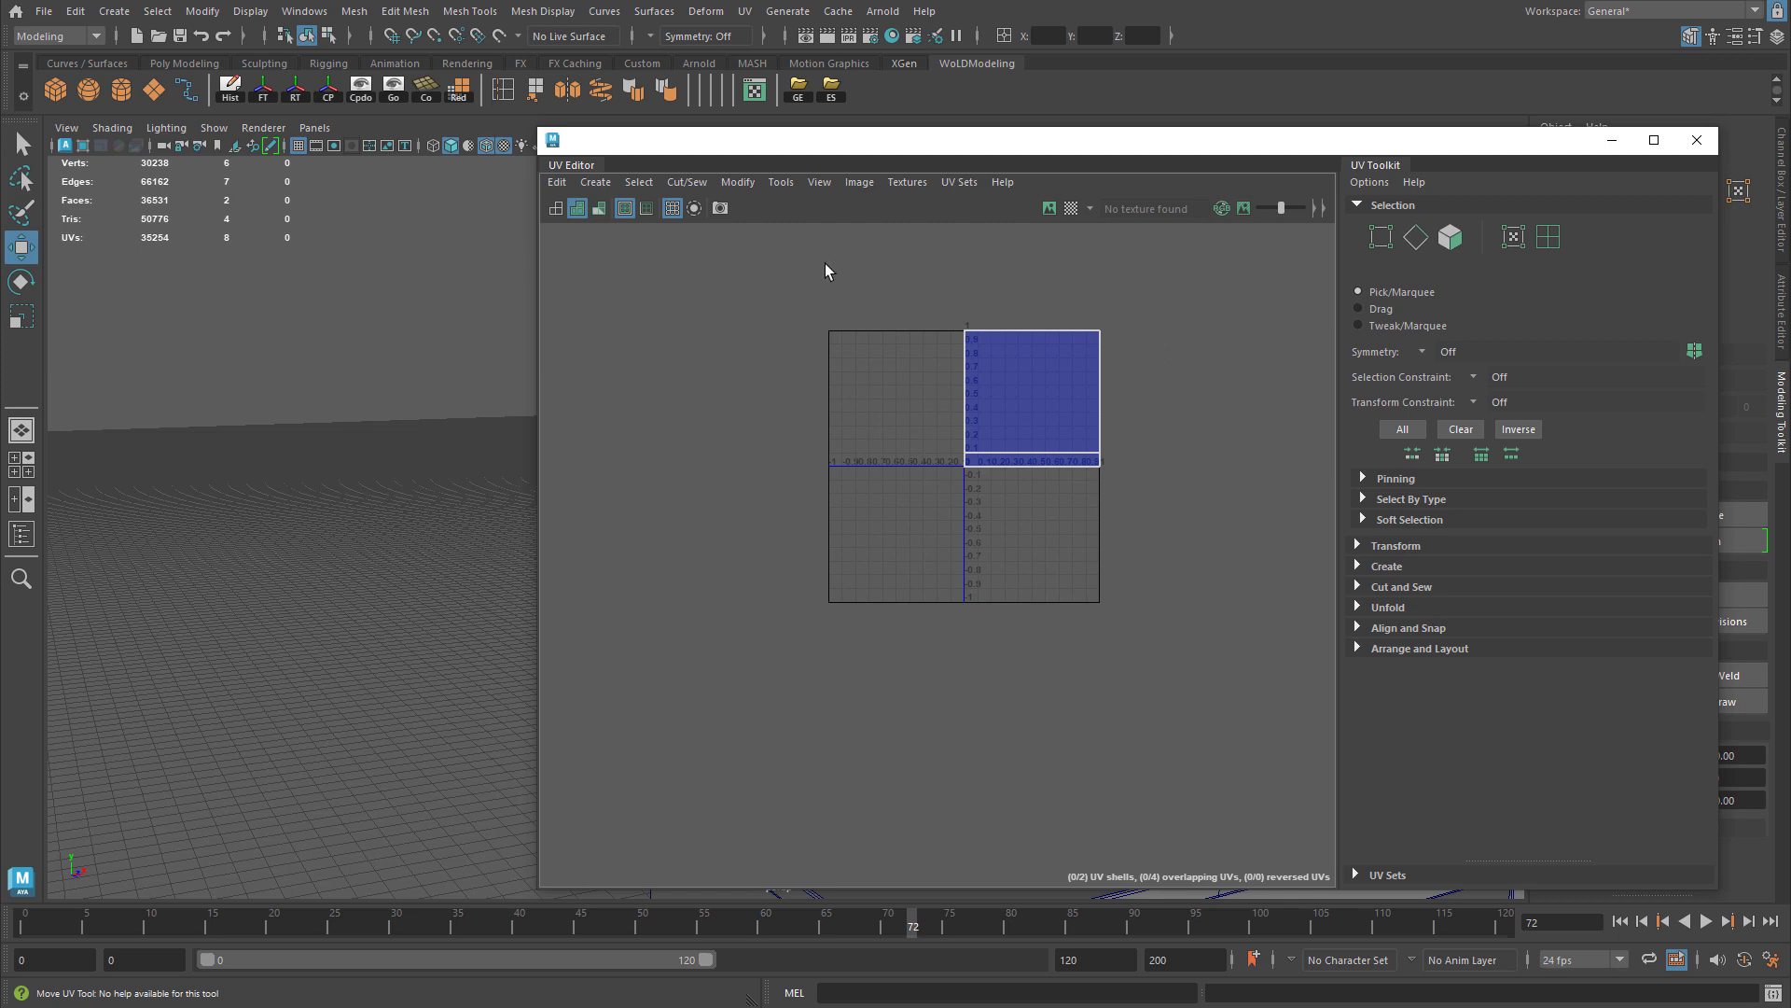
Reset the UV Editor grid options to the default length and width of 10 units and apply them
{"action": "left_click", "coordinate": [820, 182]}
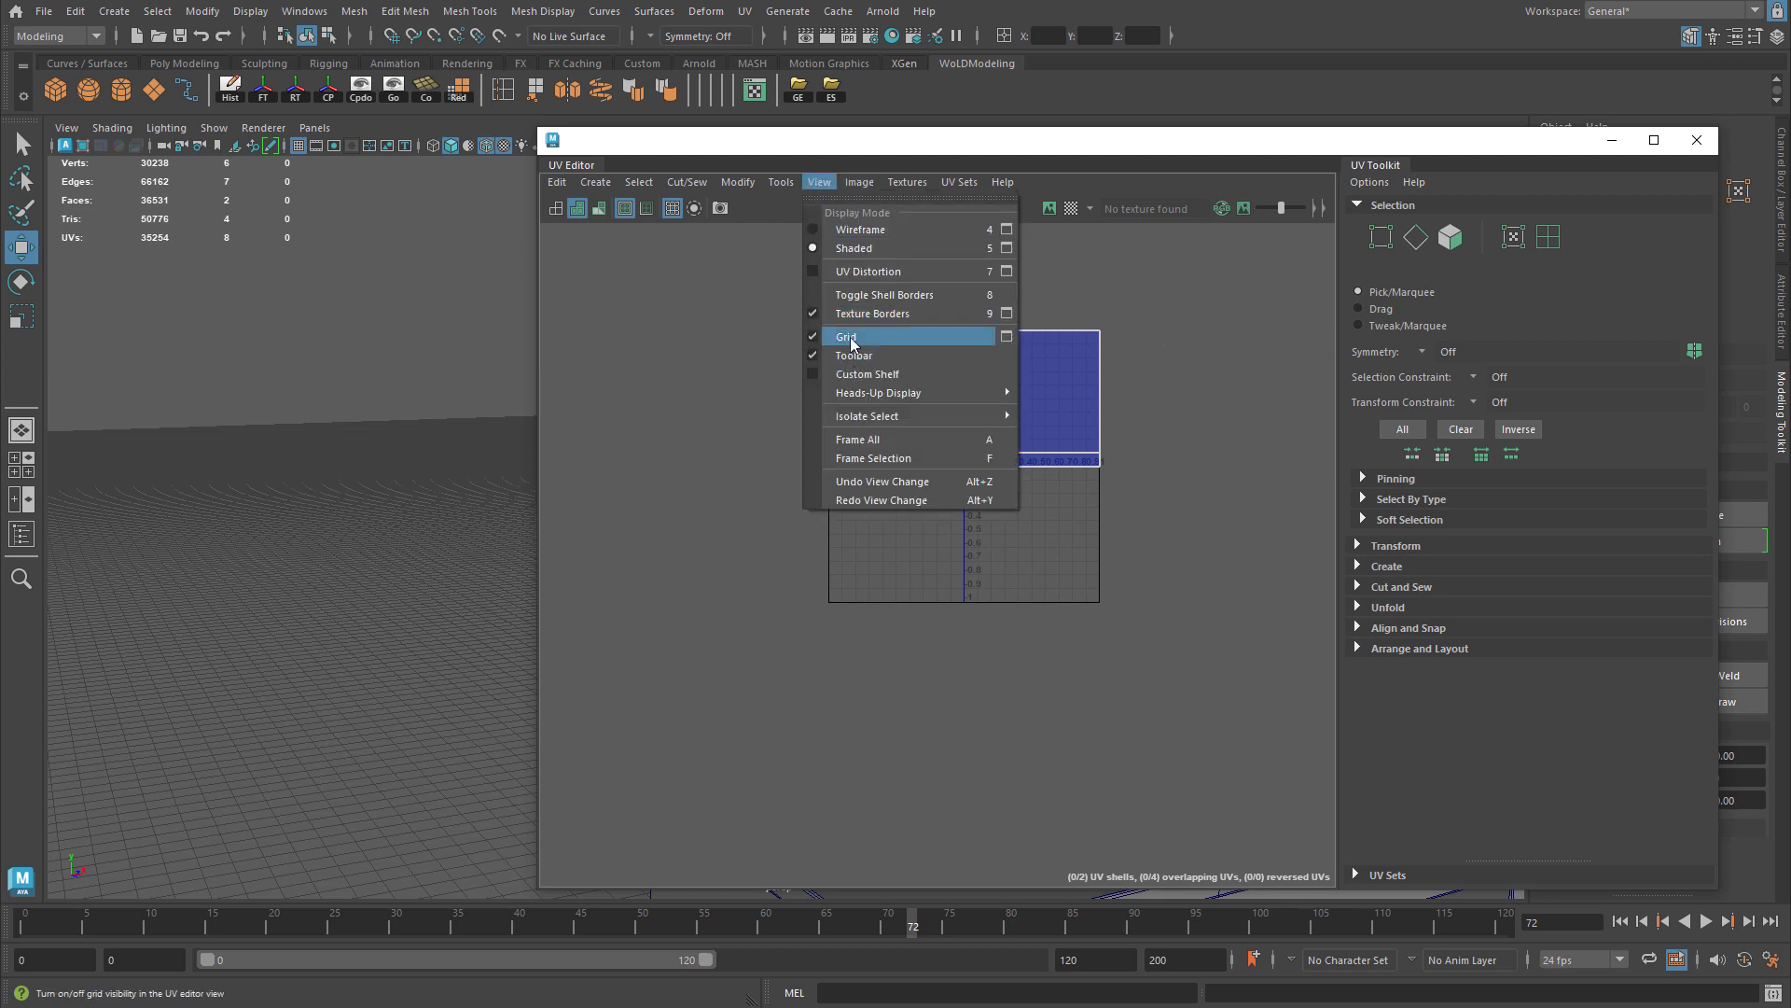
{"action": "left_click", "coordinate": [1006, 336]}
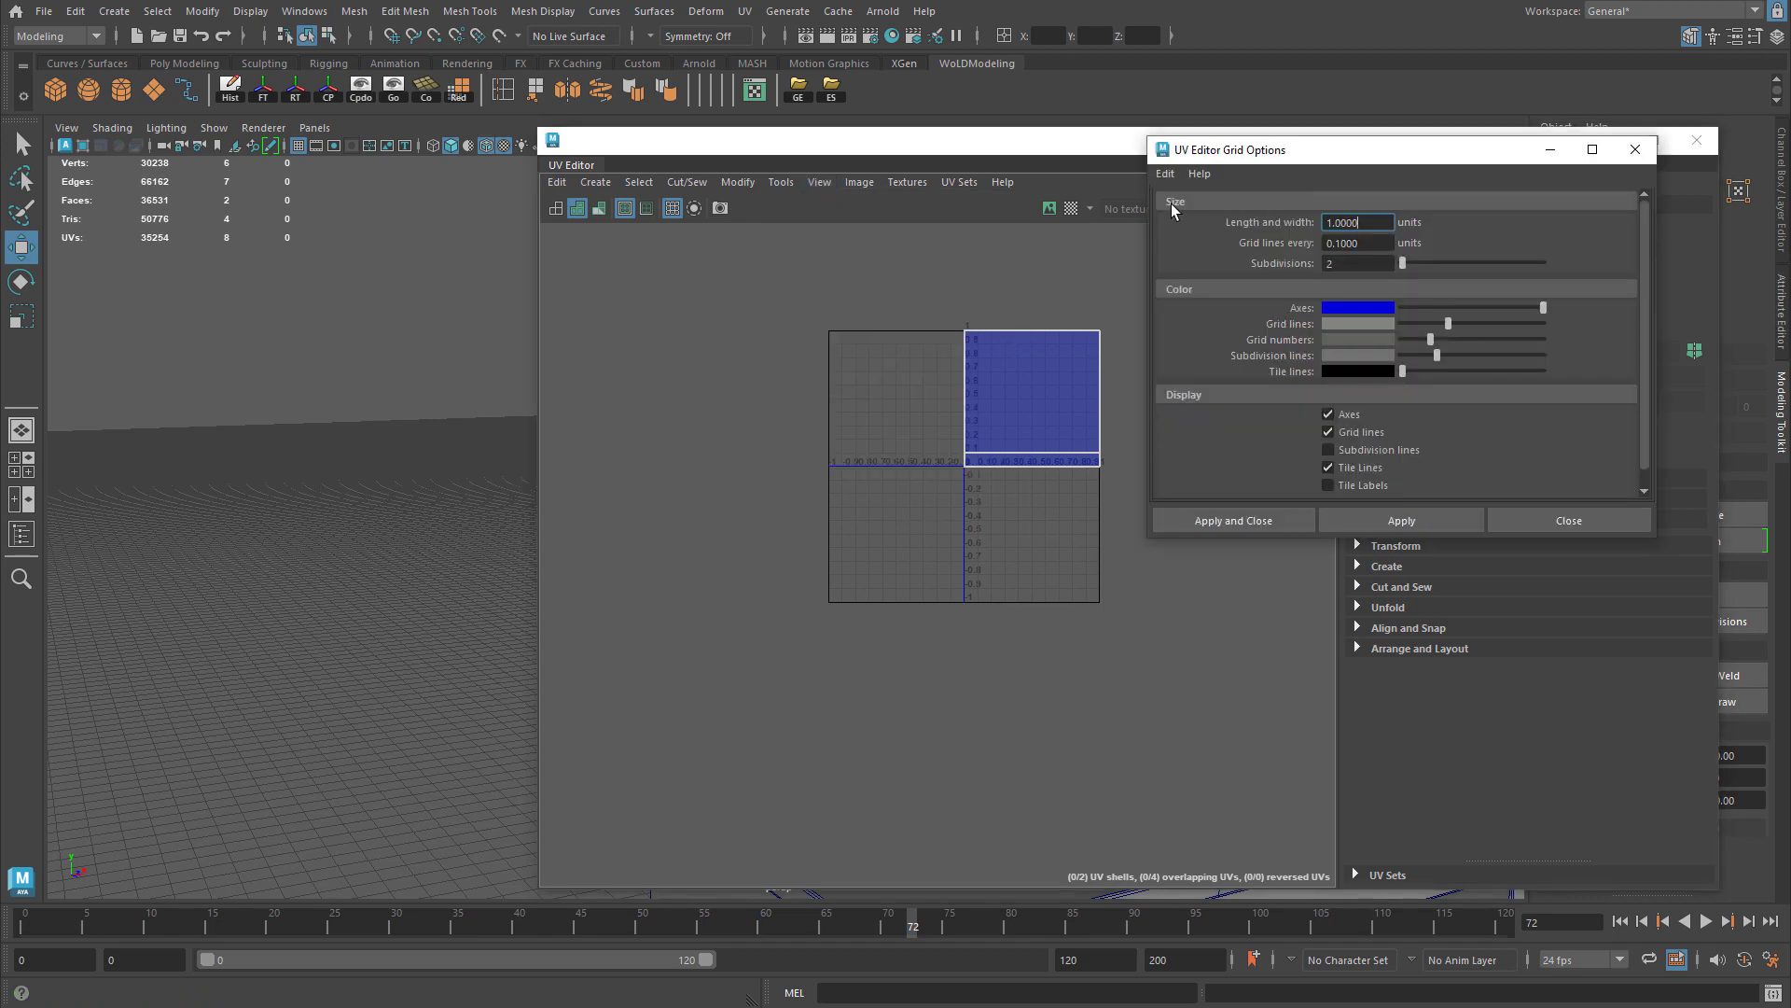
{"action": "left_click", "coordinate": [1166, 174]}
{"action": "left_click", "coordinate": [1213, 209]}
{"action": "left_click", "coordinate": [1414, 517]}
{"action": "right_click_drag", "start_coordinate": [984, 496], "coordinate": [663, 440], "text": "alt"}
{"action": "middle_click_drag", "start_coordinate": [1325, 347], "coordinate": [1050, 407], "text": "alt"}
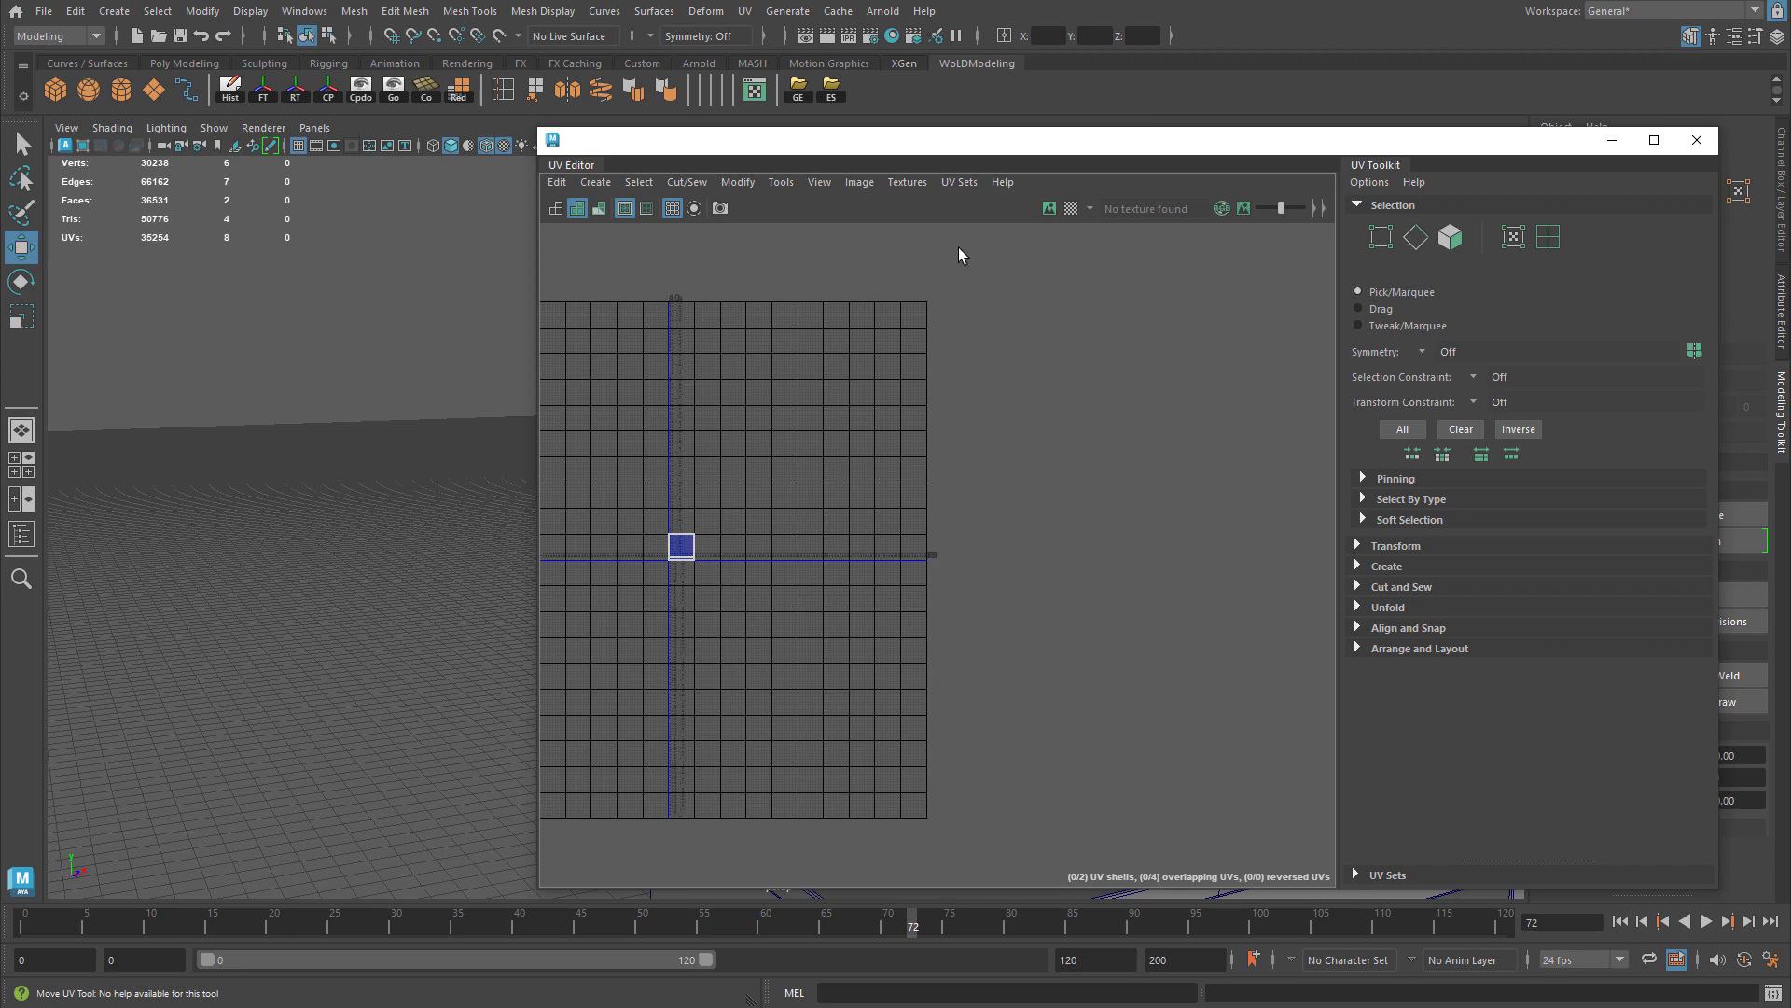
{"action": "scroll", "coordinate": [948, 495], "scroll_direction": "up", "scroll_amount": 6}
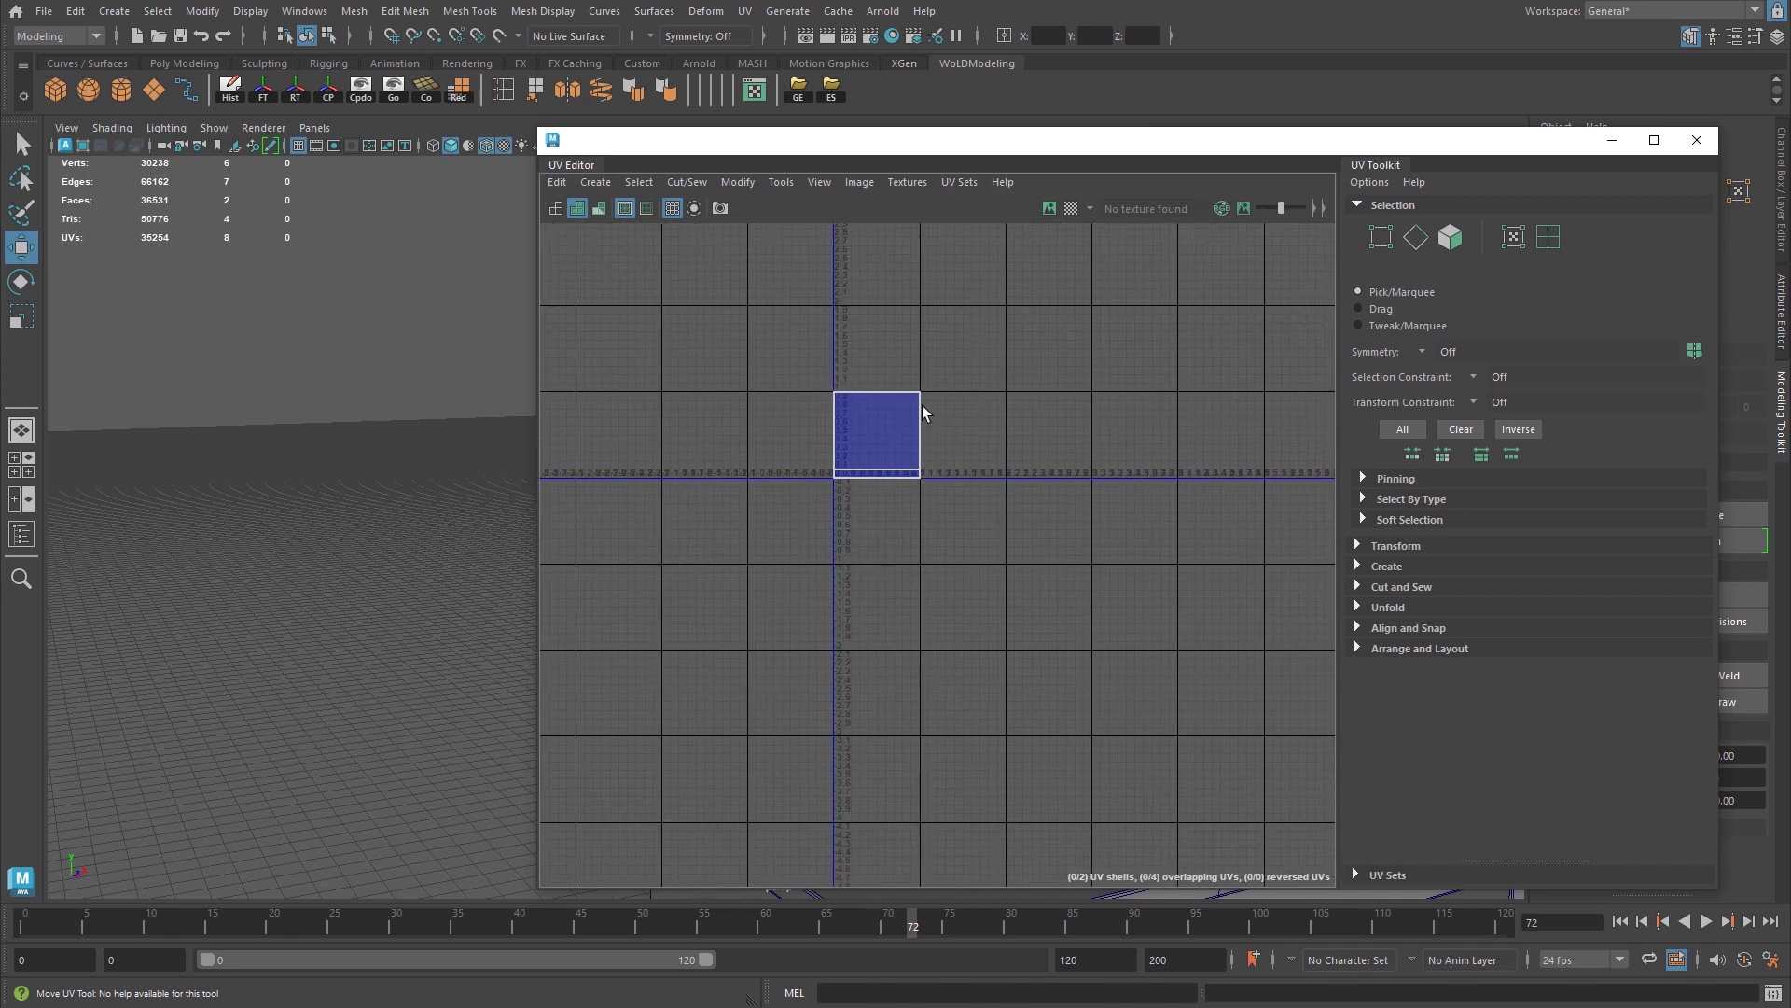
{"action": "scroll", "coordinate": [922, 410], "scroll_direction": "up", "scroll_amount": 6}
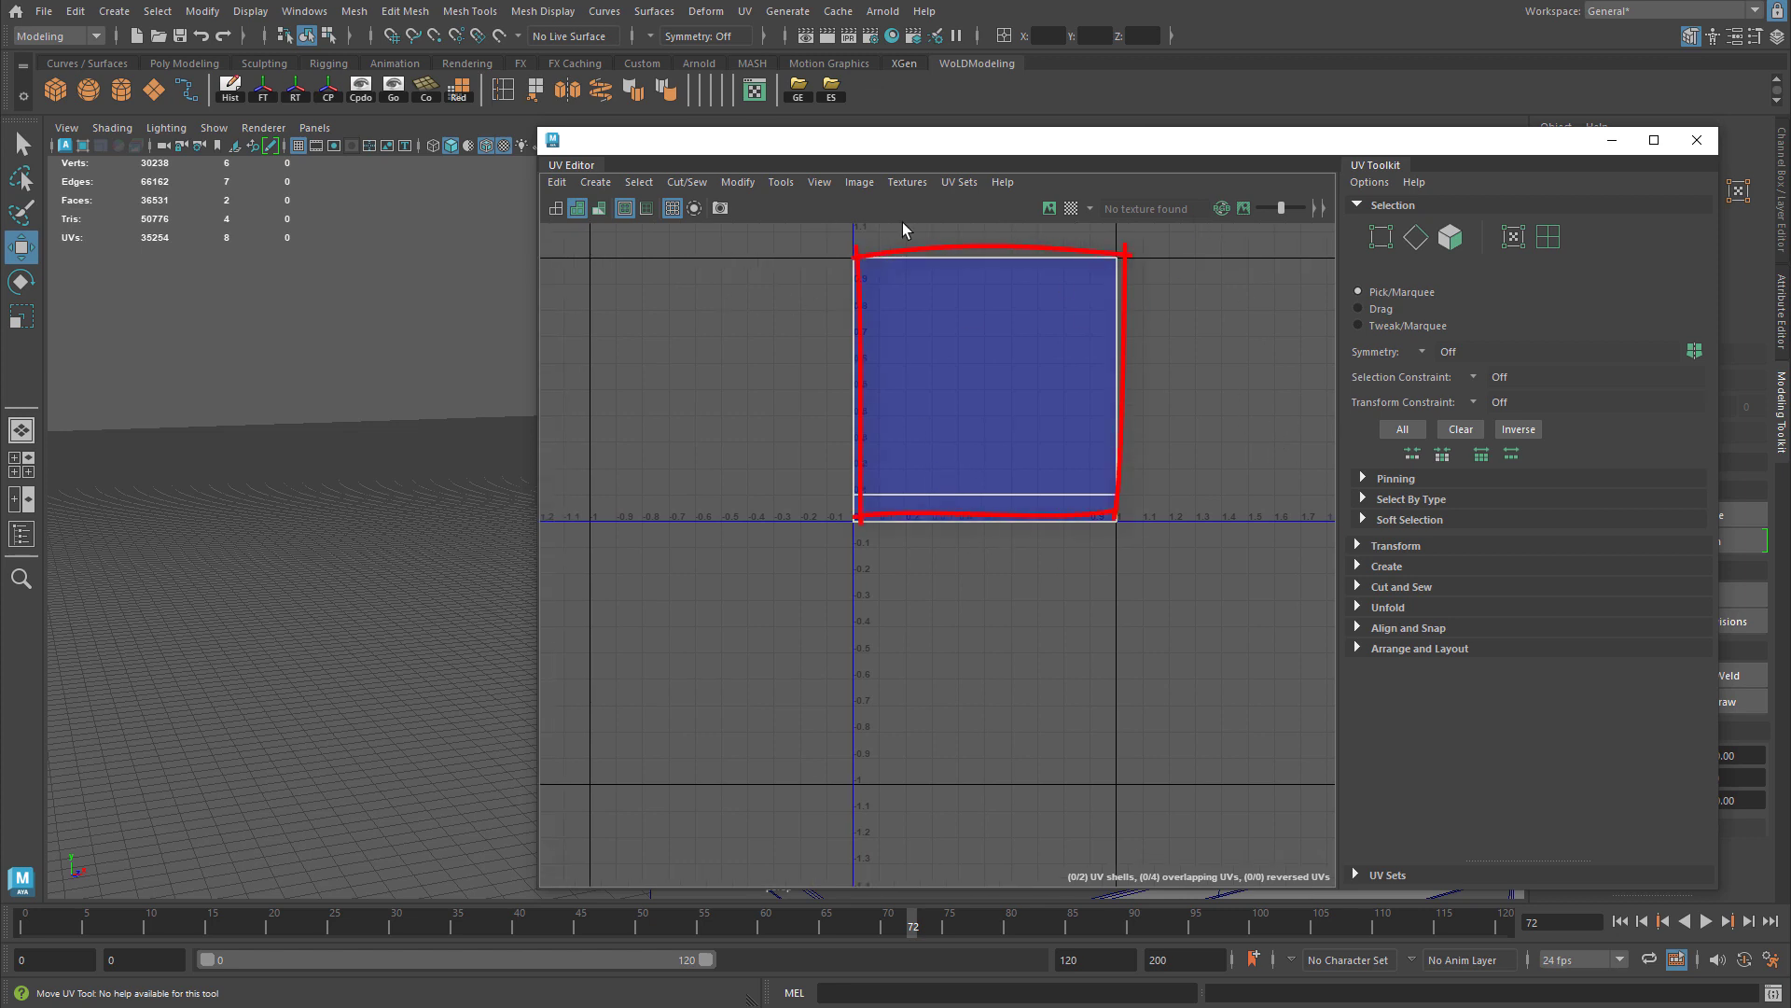
Set the UV Editor grid's length and width to 1 unit, apply it and close the grid options
{"action": "left_click", "coordinate": [810, 183]}
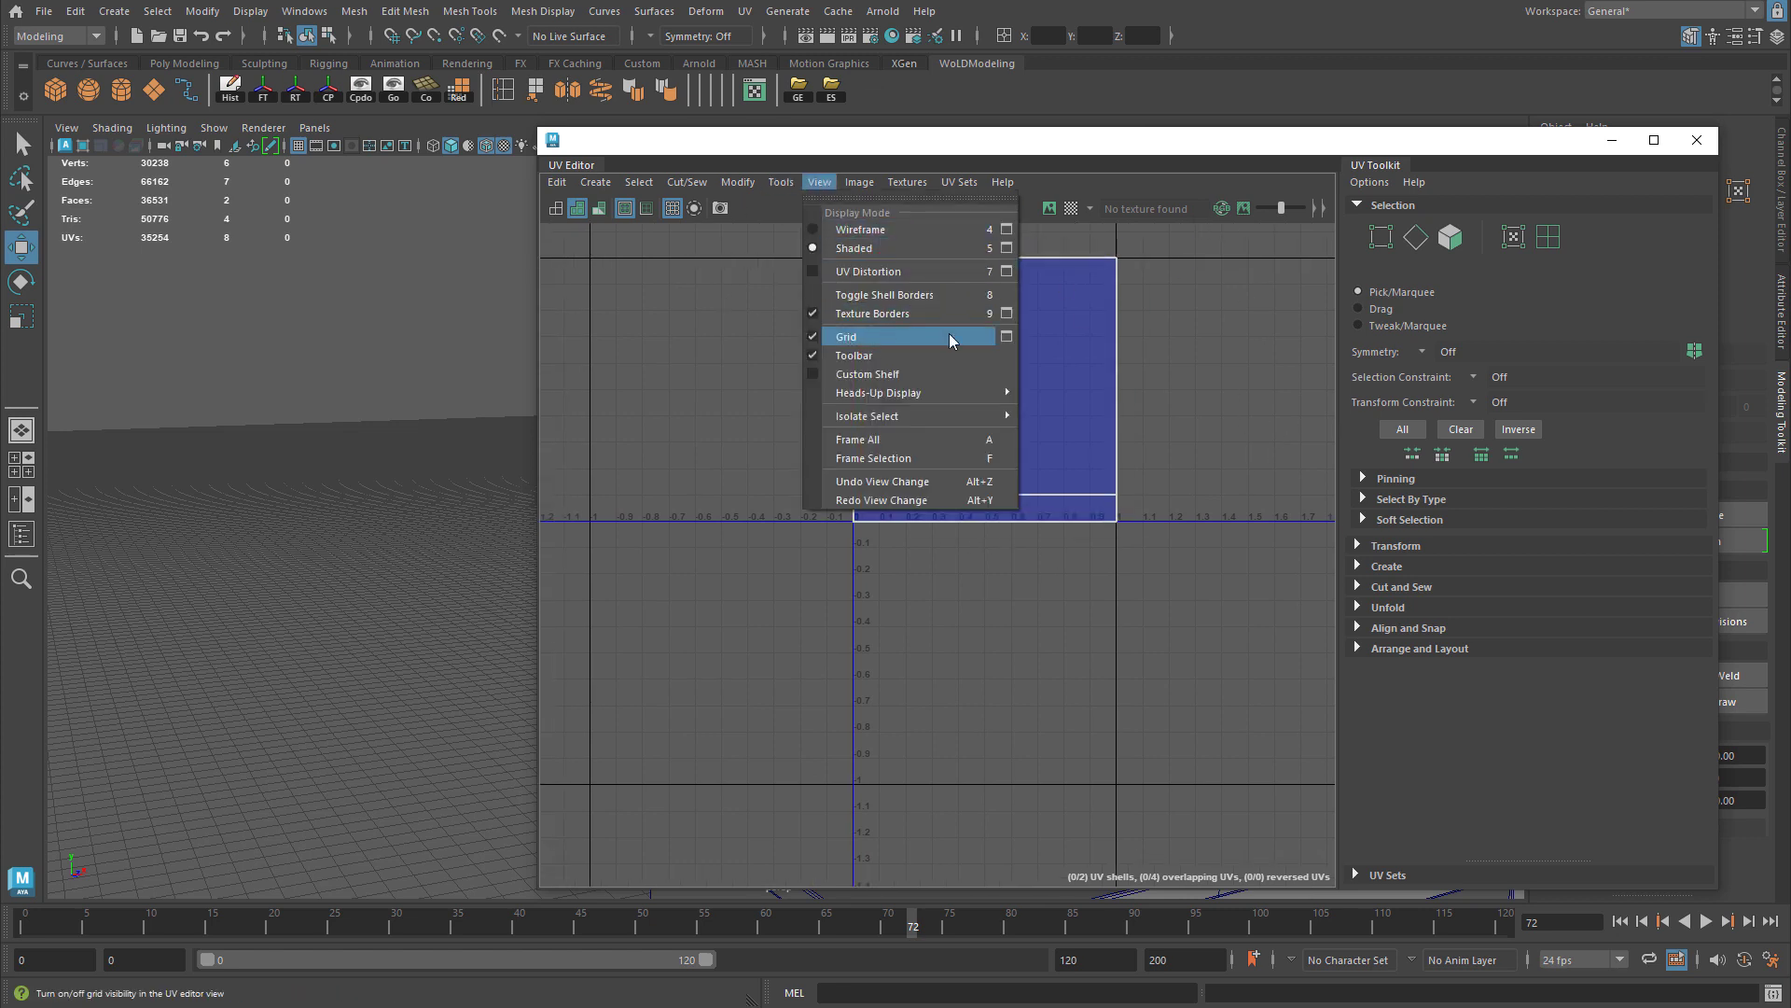
{"action": "left_click", "coordinate": [1006, 336]}
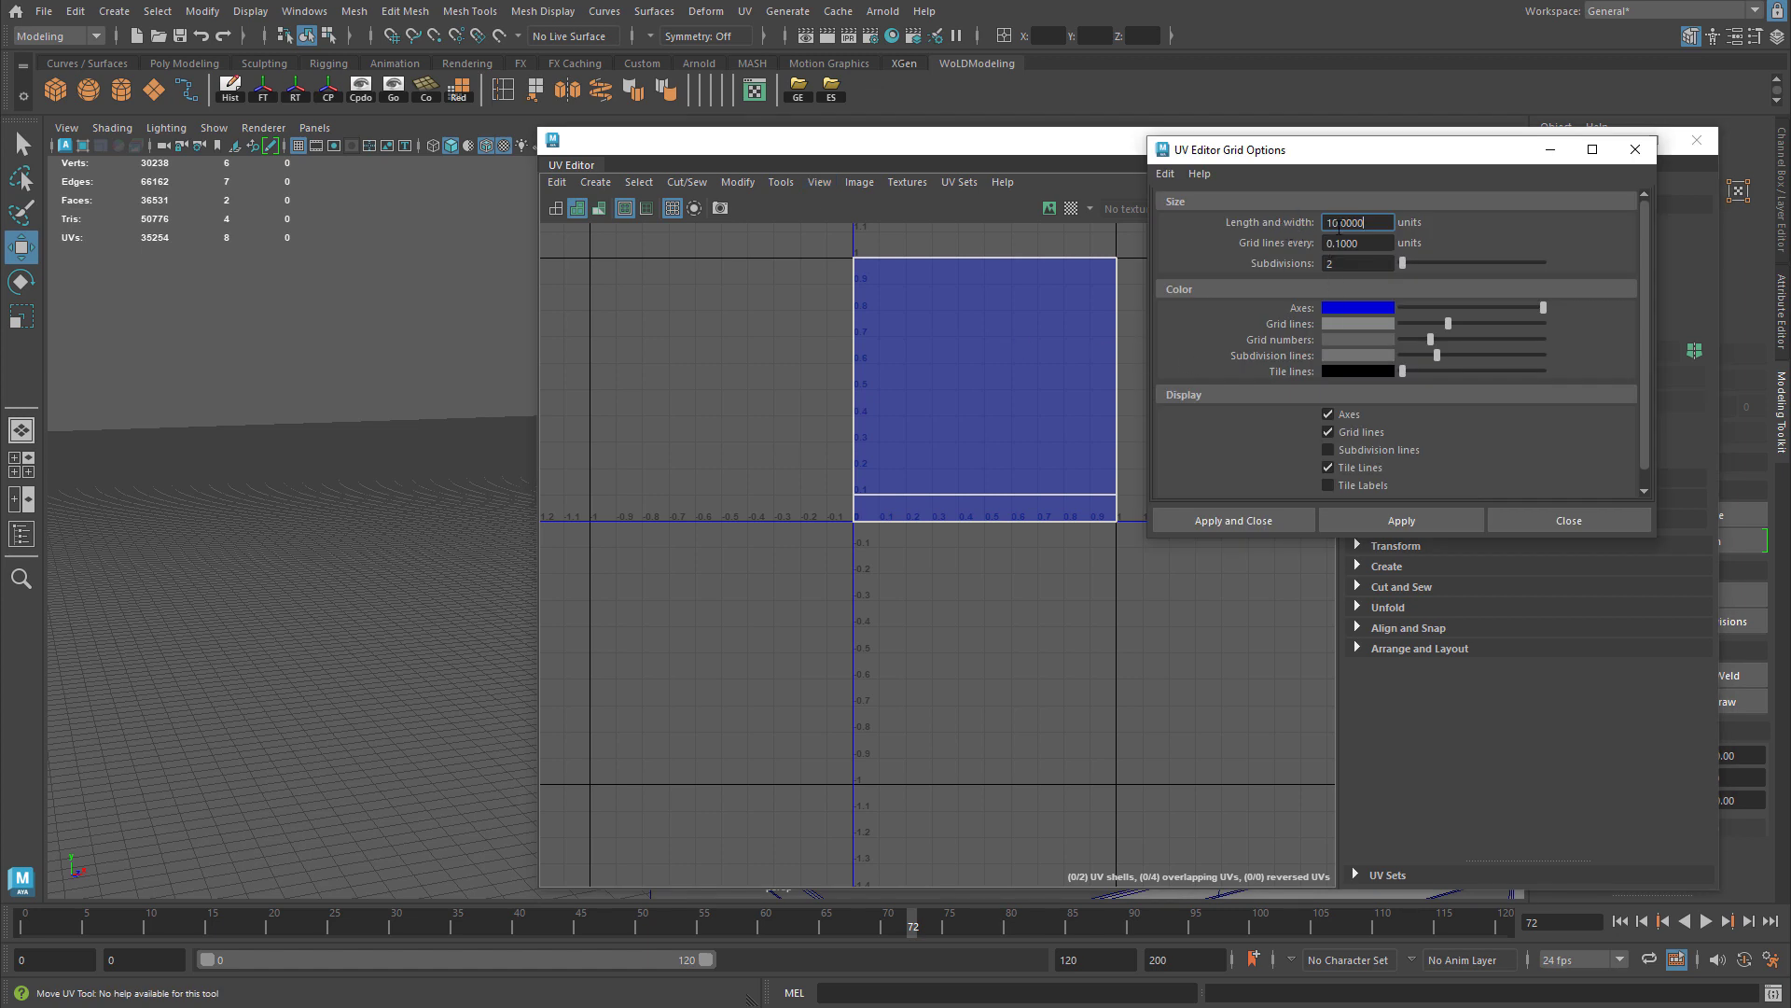
{"action": "double_click", "coordinate": [1380, 225]}
{"action": "type", "text": "1"}
{"action": "left_click", "coordinate": [1366, 520]}
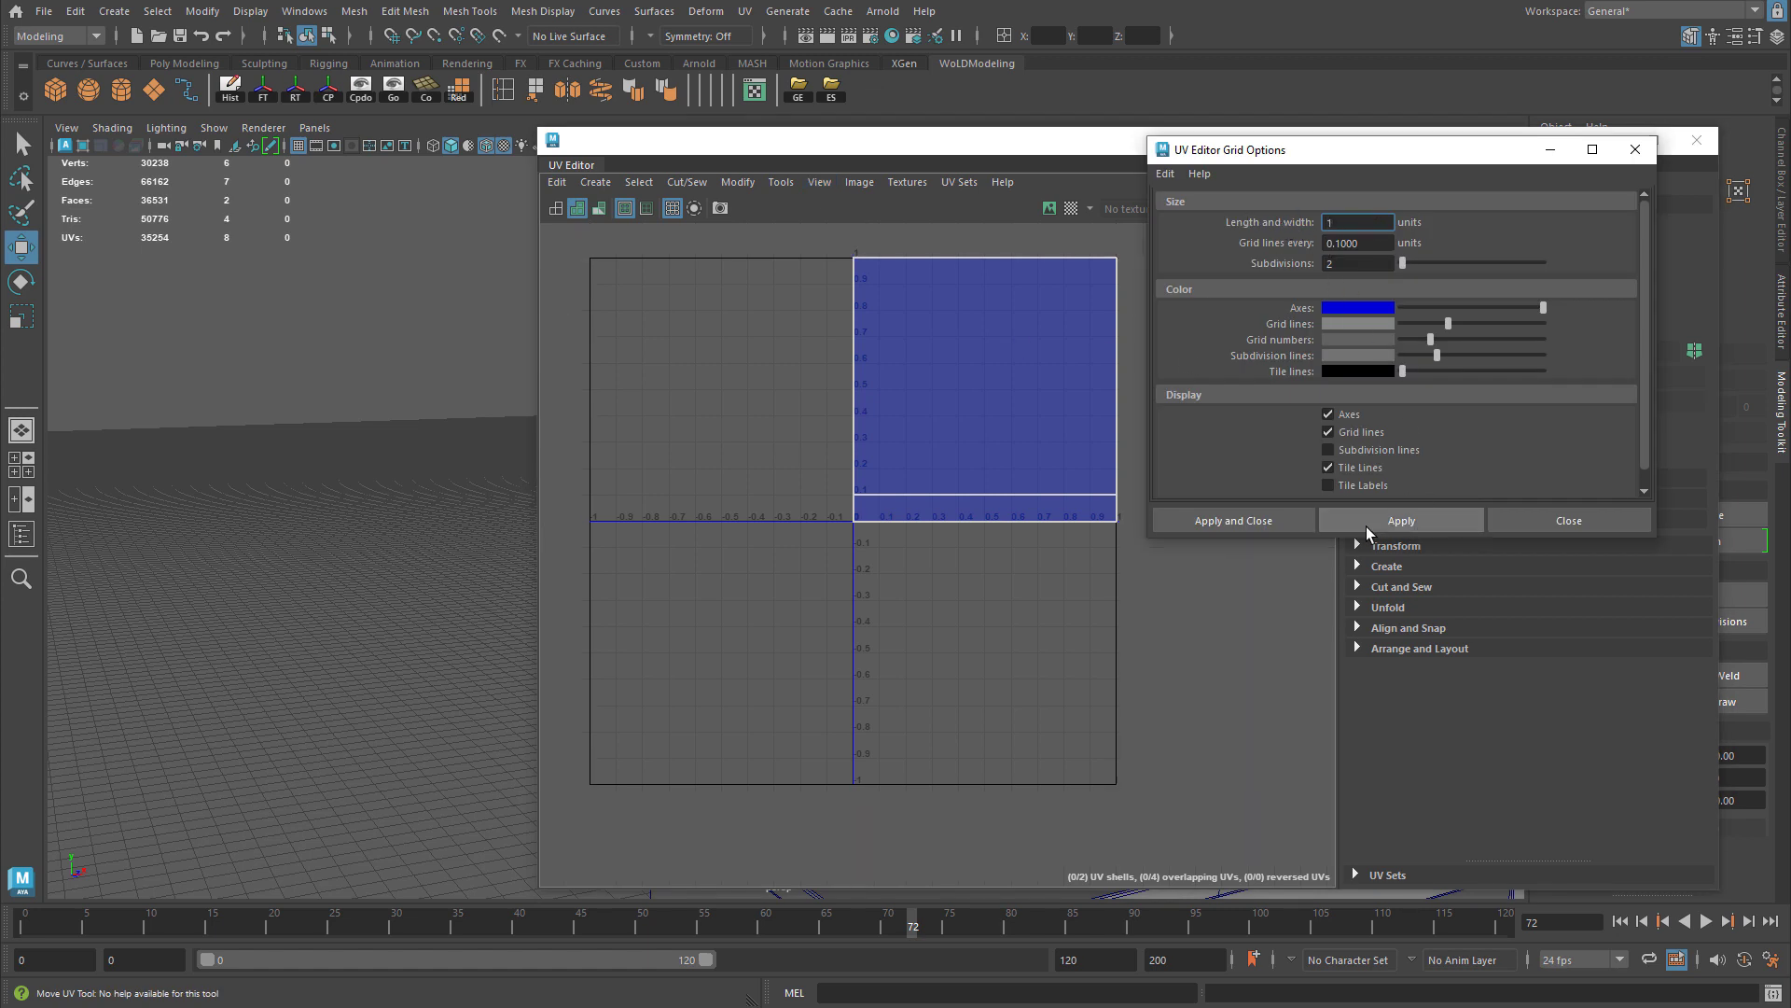
{"action": "left_click", "coordinate": [1635, 149]}
Examine the wall plane's UVs against the grid tiles, including the dividing edge near the base
{"action": "scroll", "coordinate": [1072, 432], "scroll_direction": "down", "scroll_amount": 2}
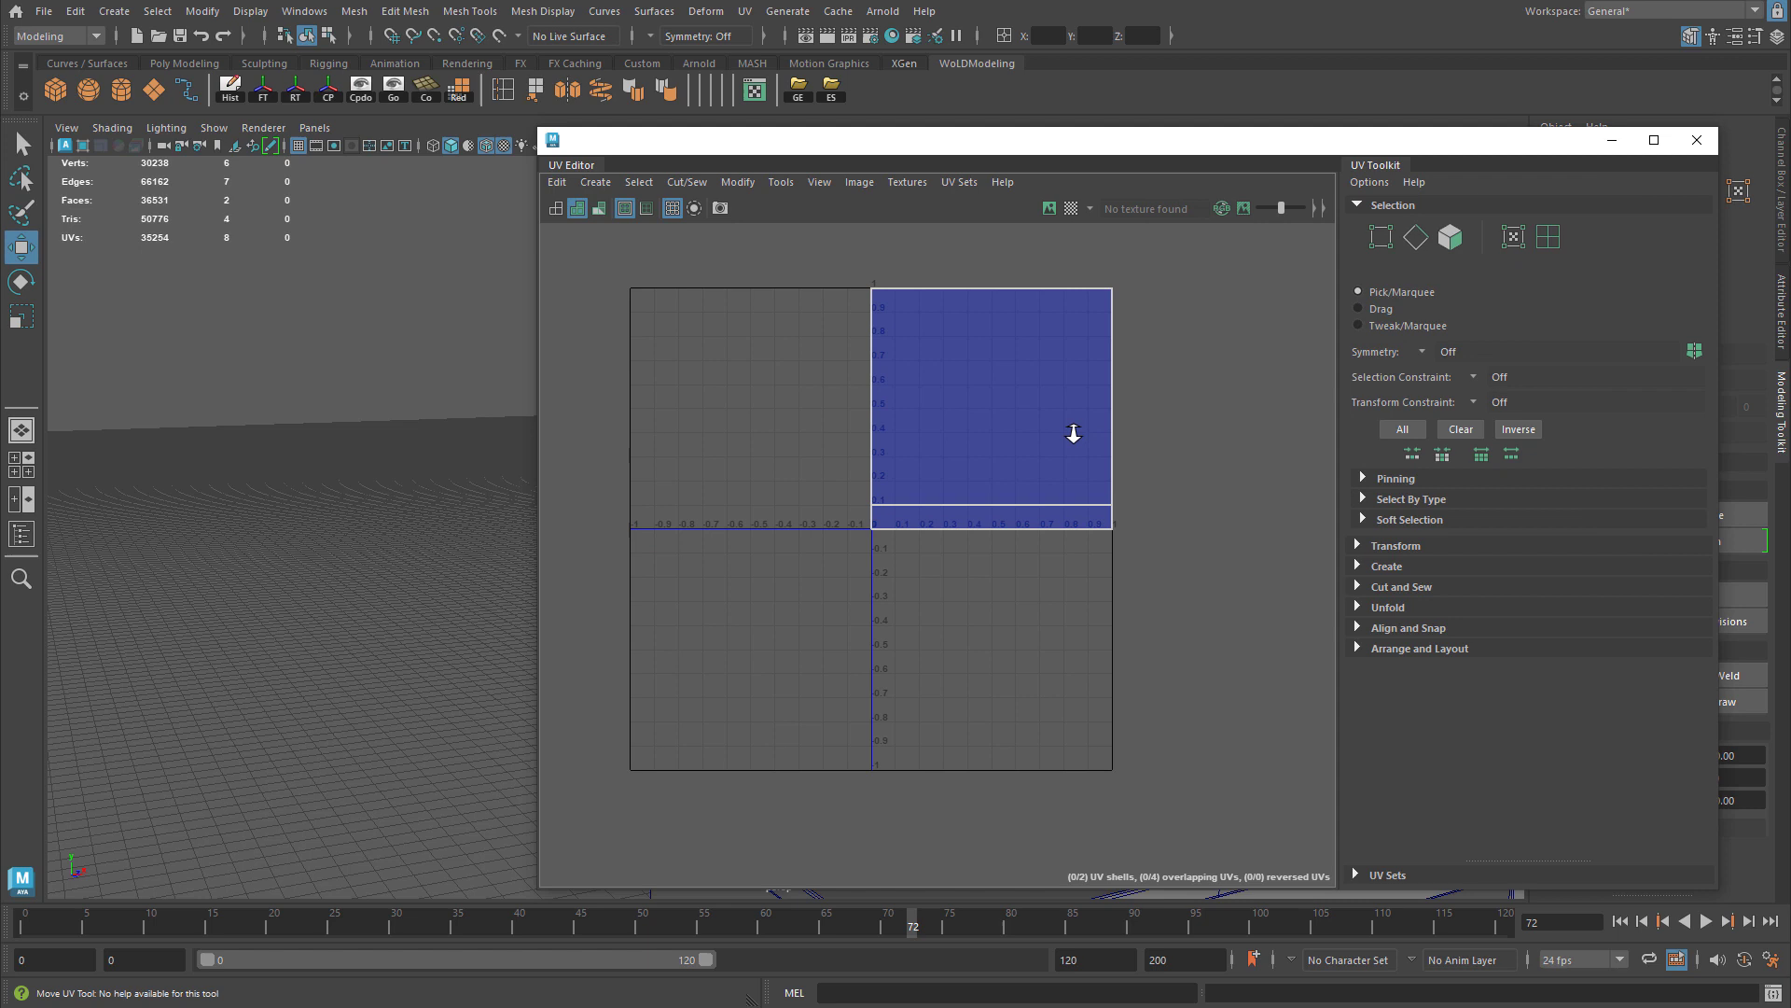
{"action": "scroll", "coordinate": [1006, 393], "scroll_direction": "up", "scroll_amount": 5}
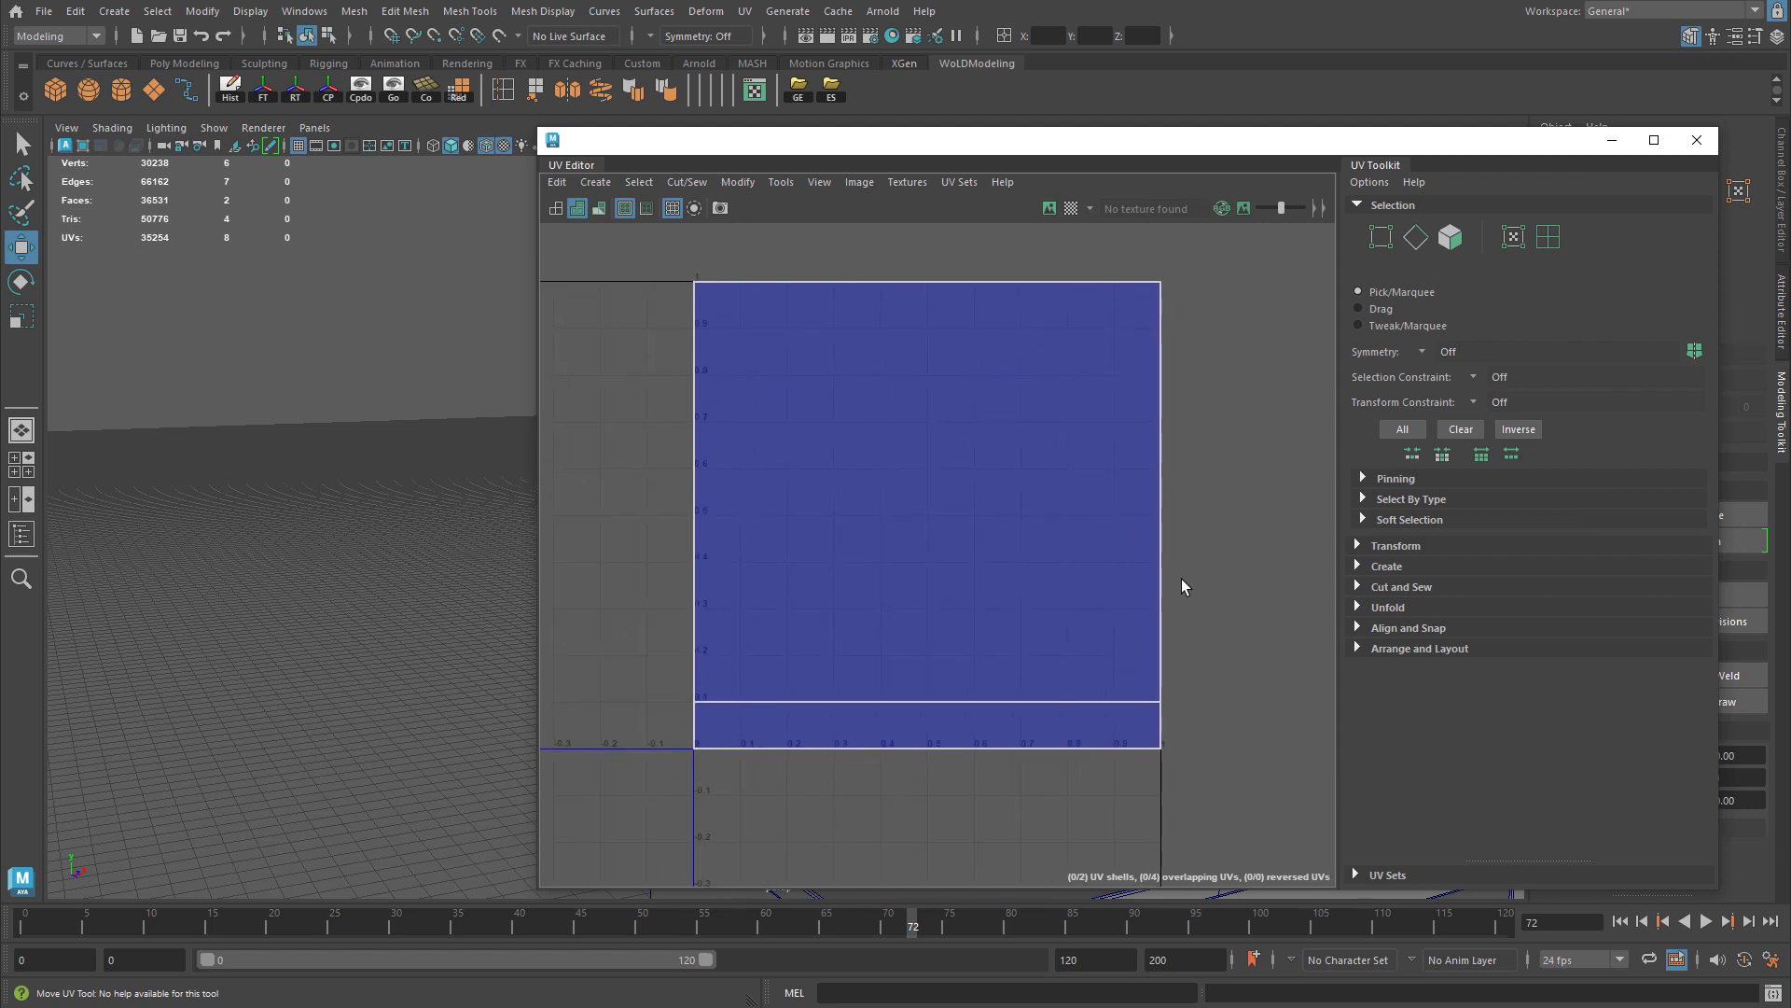
{"action": "scroll", "coordinate": [1181, 586], "scroll_direction": "down", "scroll_amount": 5}
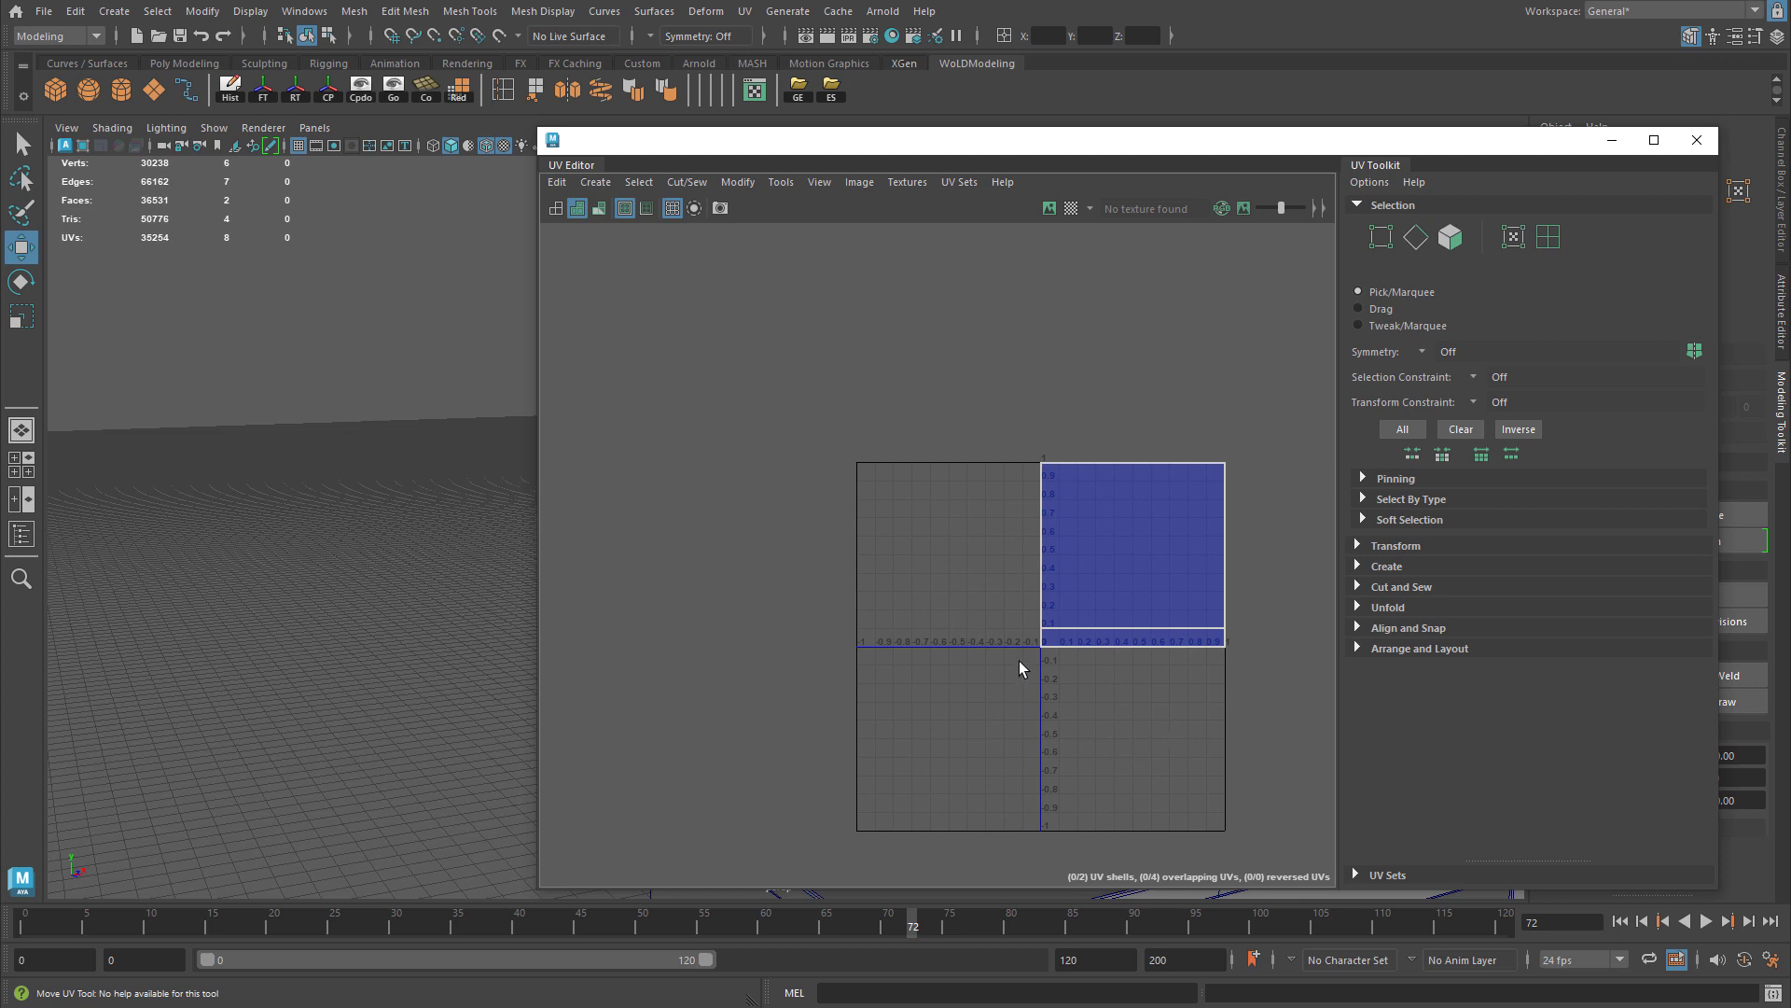
{"action": "right_click_drag", "start_coordinate": [1018, 661], "coordinate": [1177, 586], "text": "alt"}
{"action": "middle_click_drag", "start_coordinate": [1021, 545], "coordinate": [804, 512], "text": "alt"}
{"action": "right_click_drag", "start_coordinate": [692, 509], "coordinate": [1045, 480], "text": "alt"}
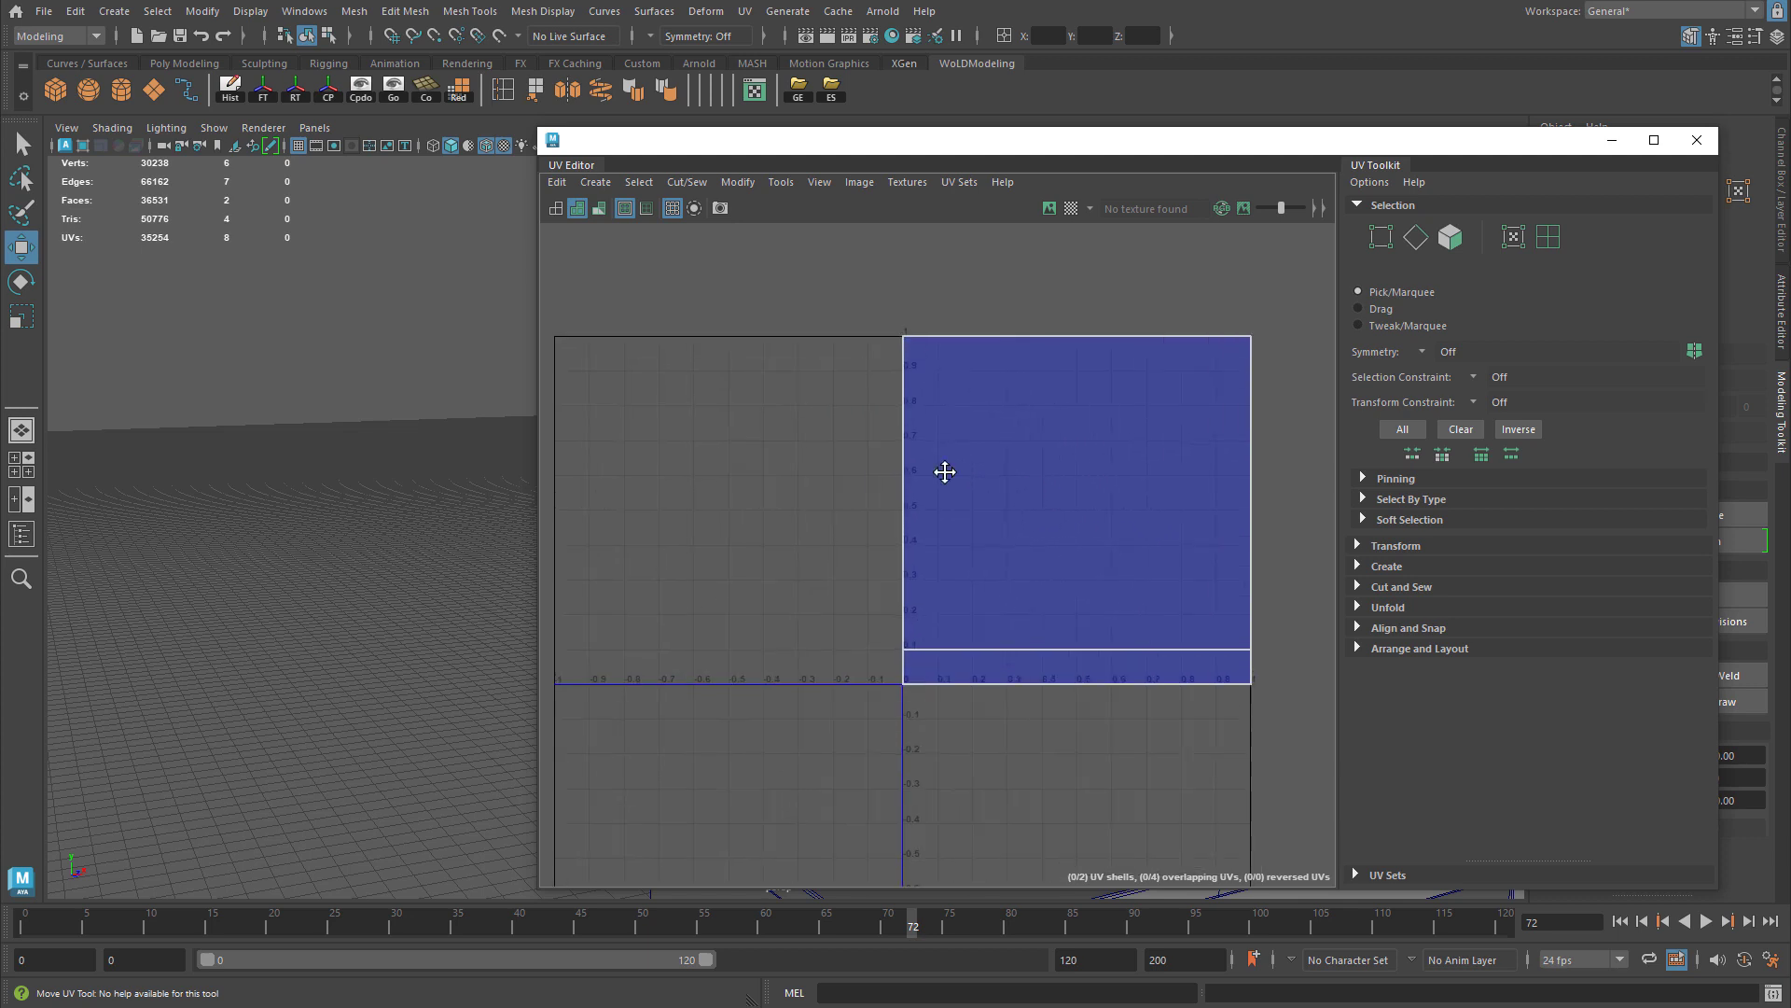
{"action": "middle_click_drag", "start_coordinate": [945, 473], "coordinate": [661, 450], "text": "alt"}
{"action": "right_click_drag", "start_coordinate": [660, 459], "coordinate": [916, 460], "text": "alt"}
{"action": "middle_click_drag", "start_coordinate": [915, 460], "coordinate": [1042, 471], "text": "alt"}
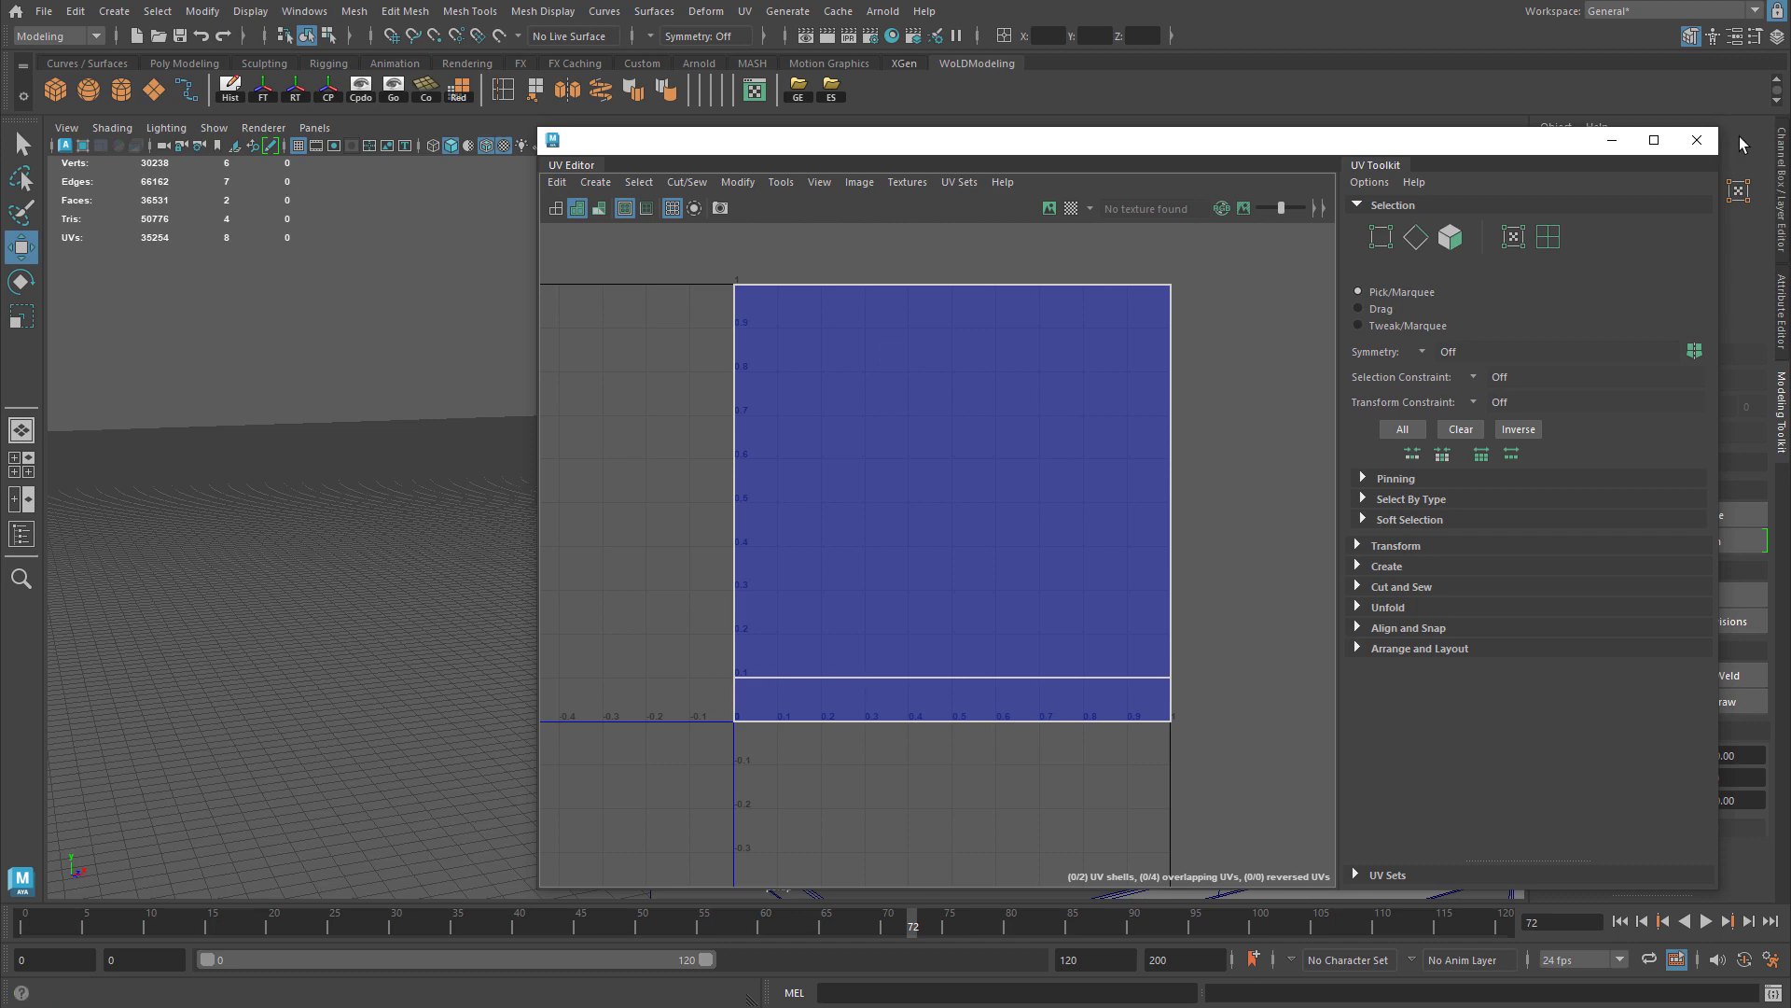
Close the UV Editor, move the wall plane to the origin with Translate X and Z at 0, and frame it
{"action": "left_click", "coordinate": [1697, 140]}
{"action": "right_click_drag", "start_coordinate": [1182, 464], "coordinate": [964, 416], "text": "alt"}
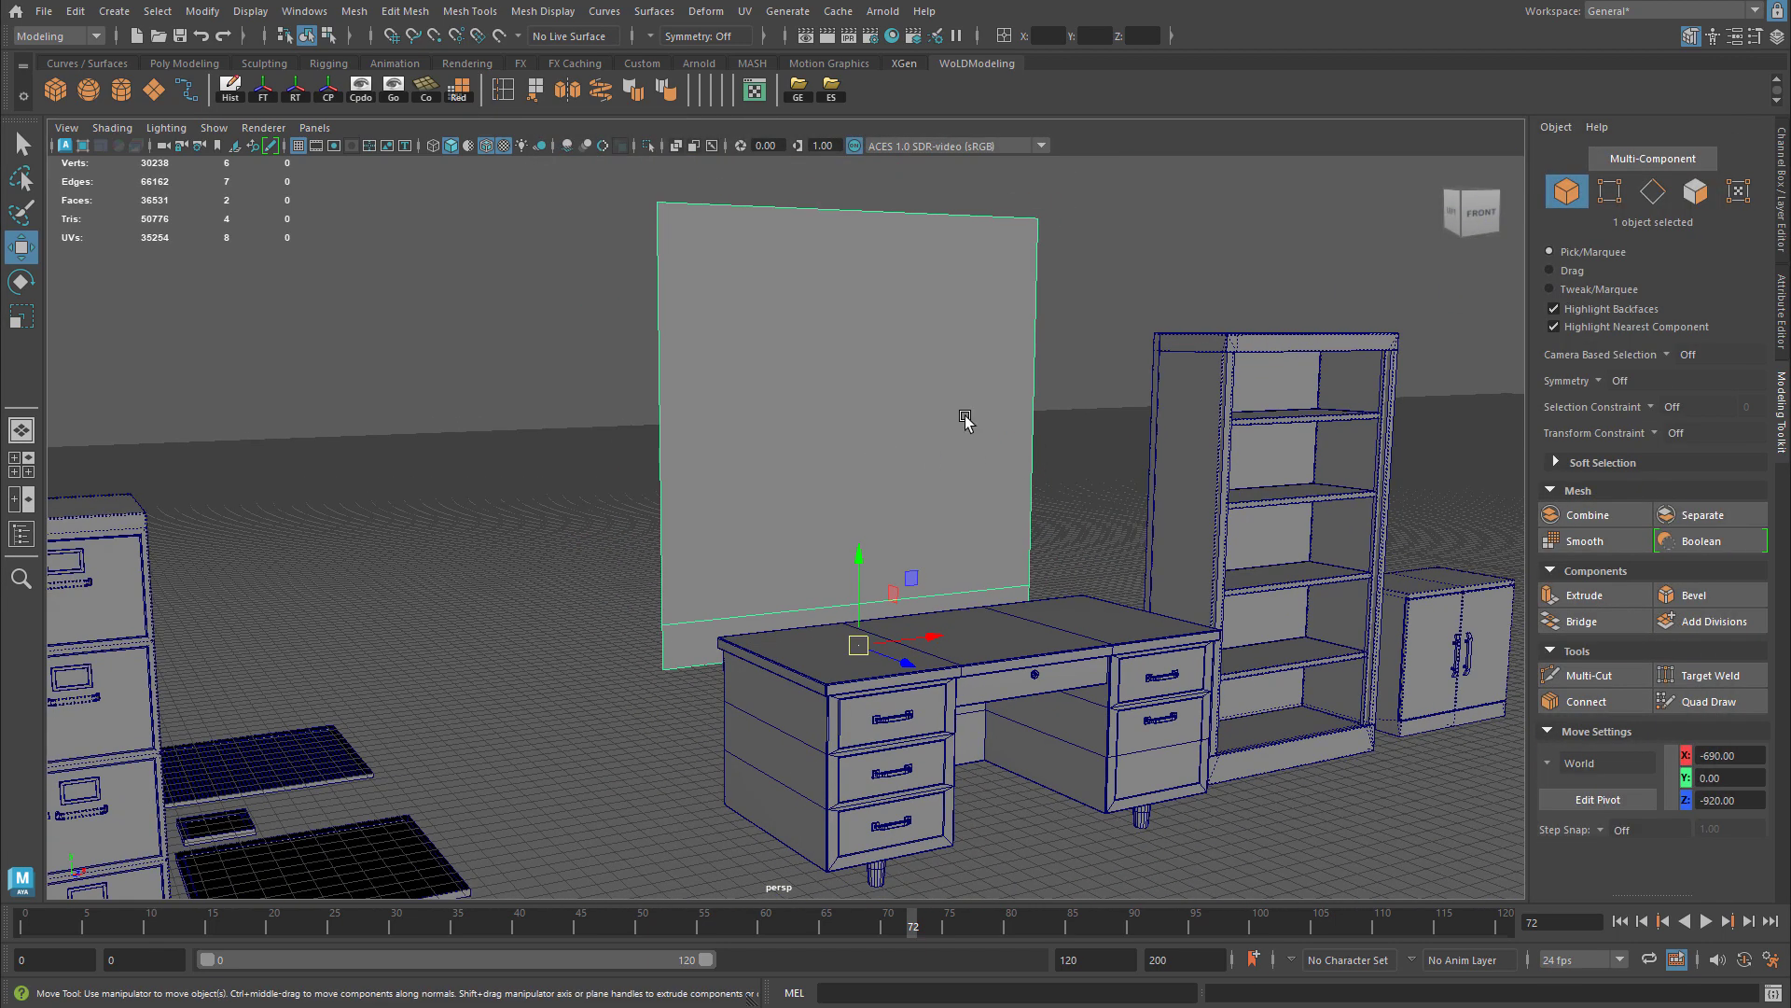
{"action": "middle_click_drag", "start_coordinate": [1070, 404], "coordinate": [709, 448], "text": "alt"}
{"action": "left_click", "coordinate": [1782, 196]}
{"action": "left_click", "coordinate": [1727, 215]}
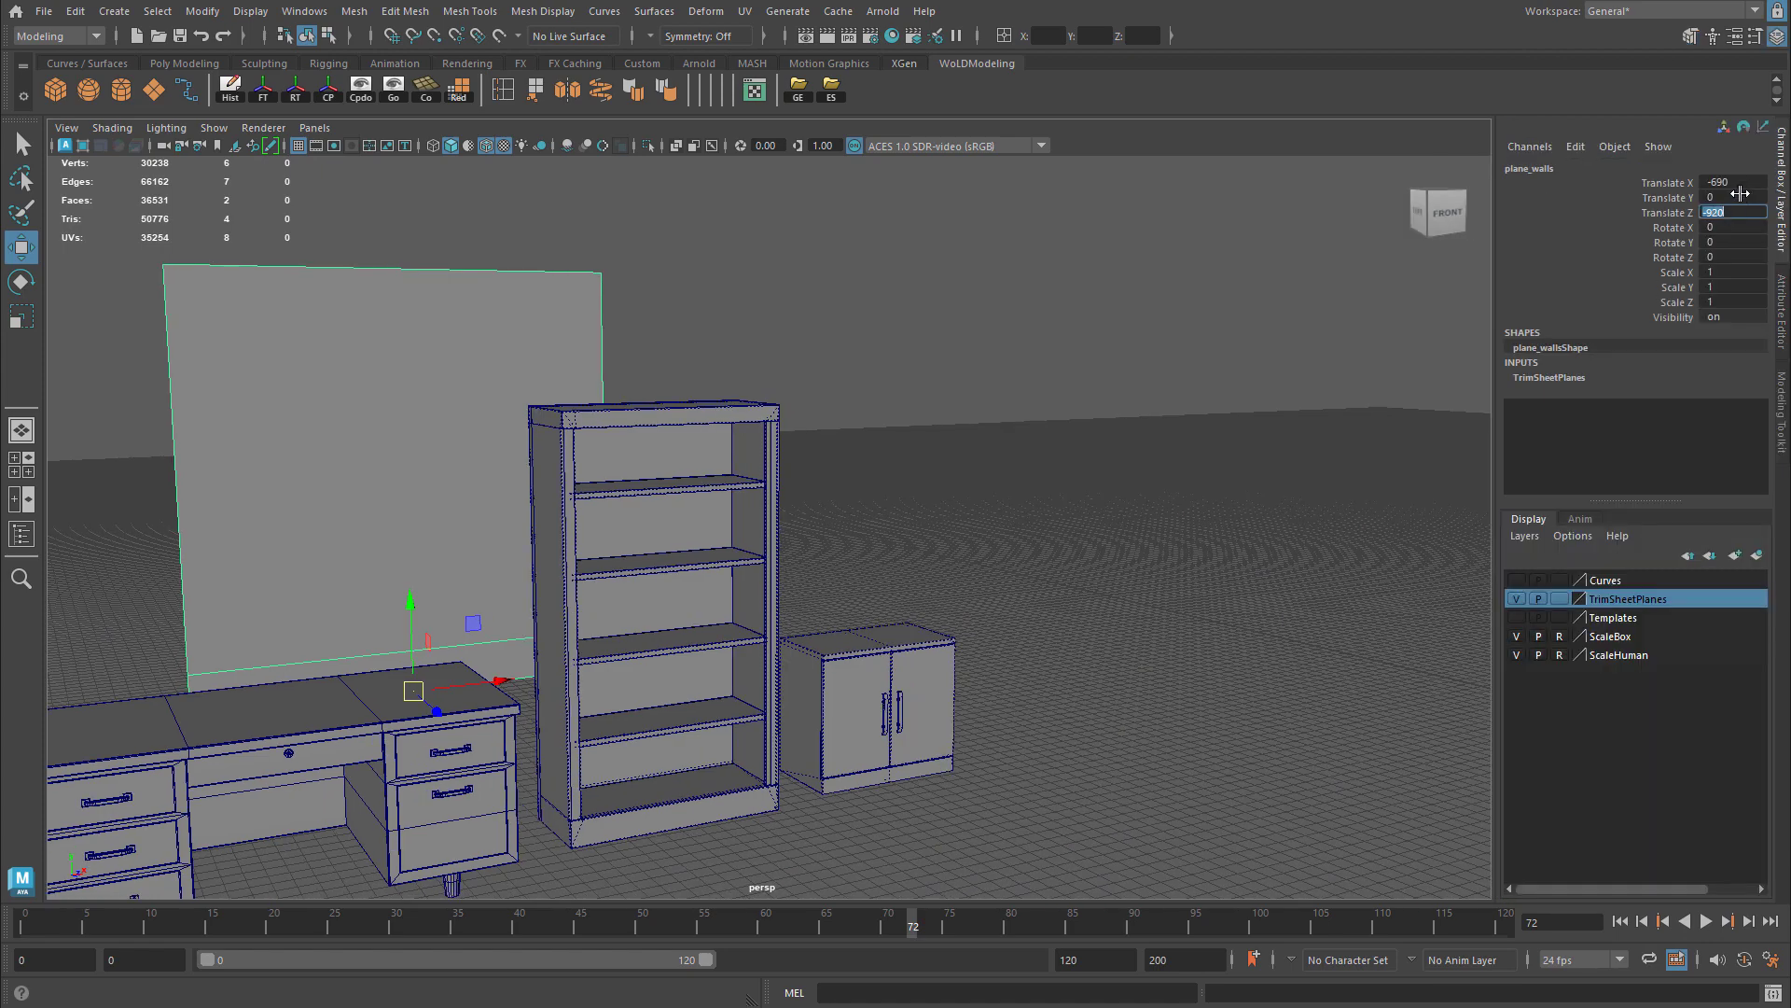
{"action": "type", "text": "0"}
{"action": "left_click", "coordinate": [1740, 185]}
{"action": "type", "text": "0"}
{"action": "key", "text": "Return"}
{"action": "key", "text": "f"}
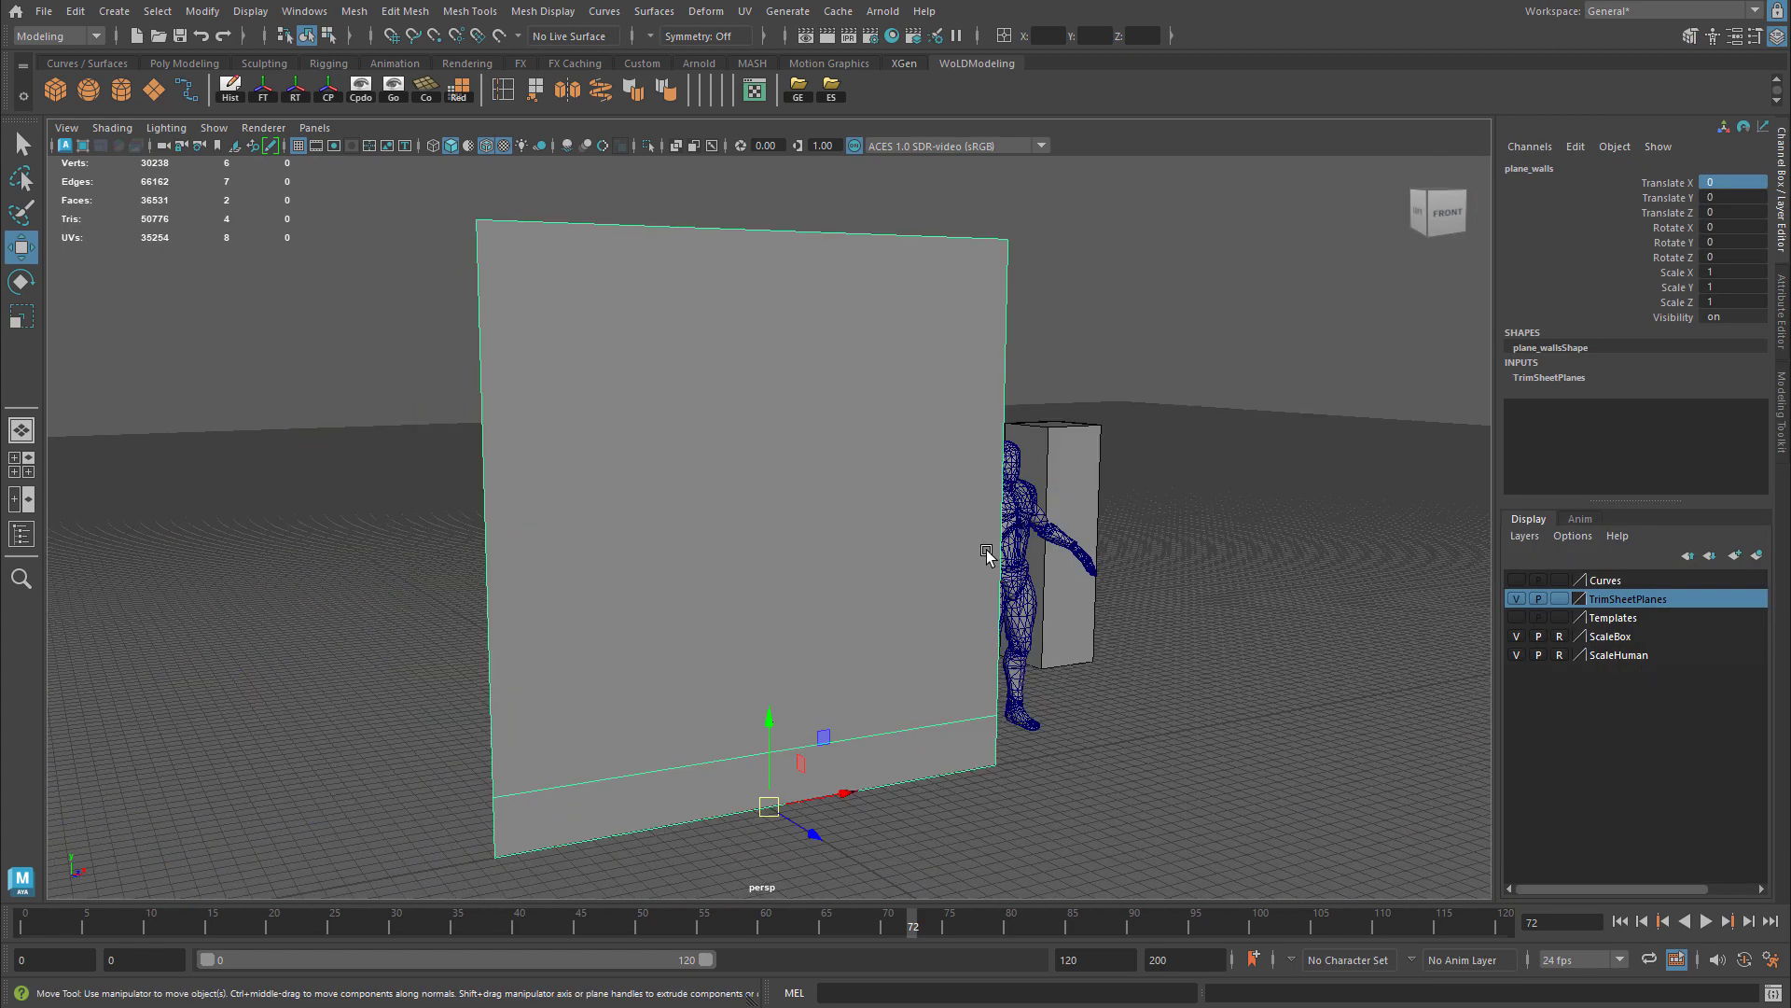
{"action": "left_click_drag", "start_coordinate": [992, 593], "coordinate": [1024, 617], "text": "alt"}
{"action": "middle_click_drag", "start_coordinate": [989, 616], "coordinate": [1023, 547], "text": "alt"}
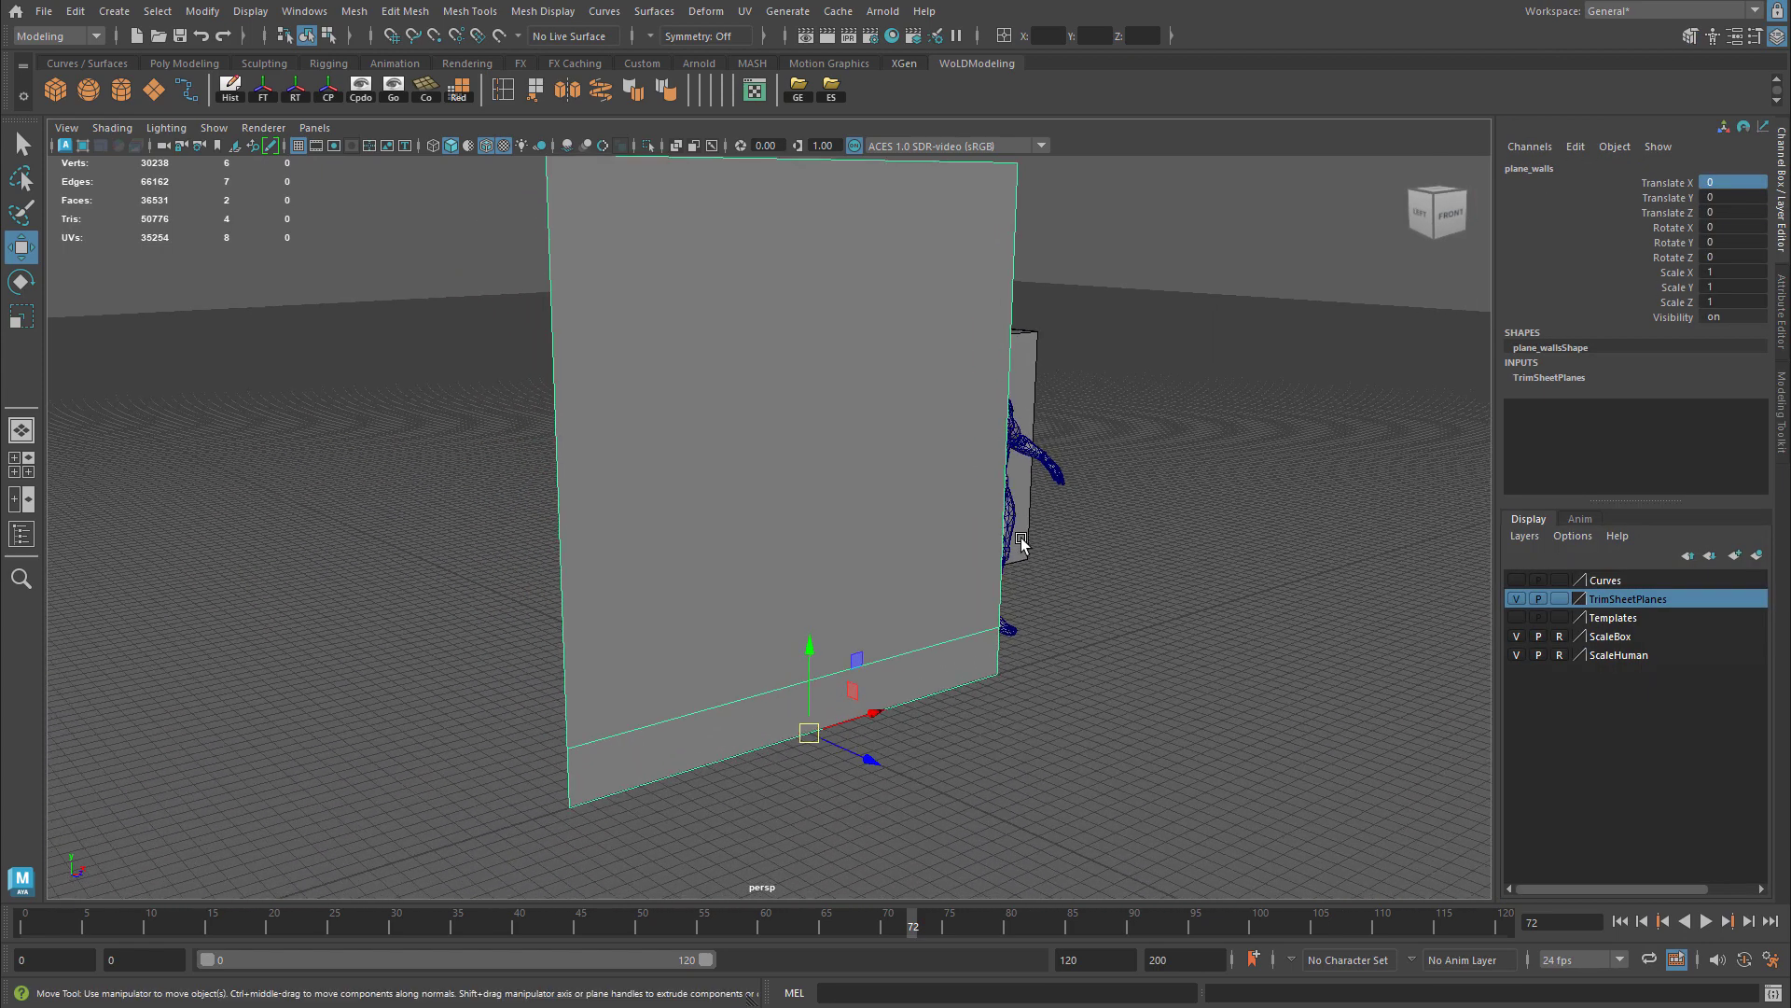
Start an export of the selected wall plane with FBX export as file type and review the geometry options
{"action": "left_click", "coordinate": [44, 11]}
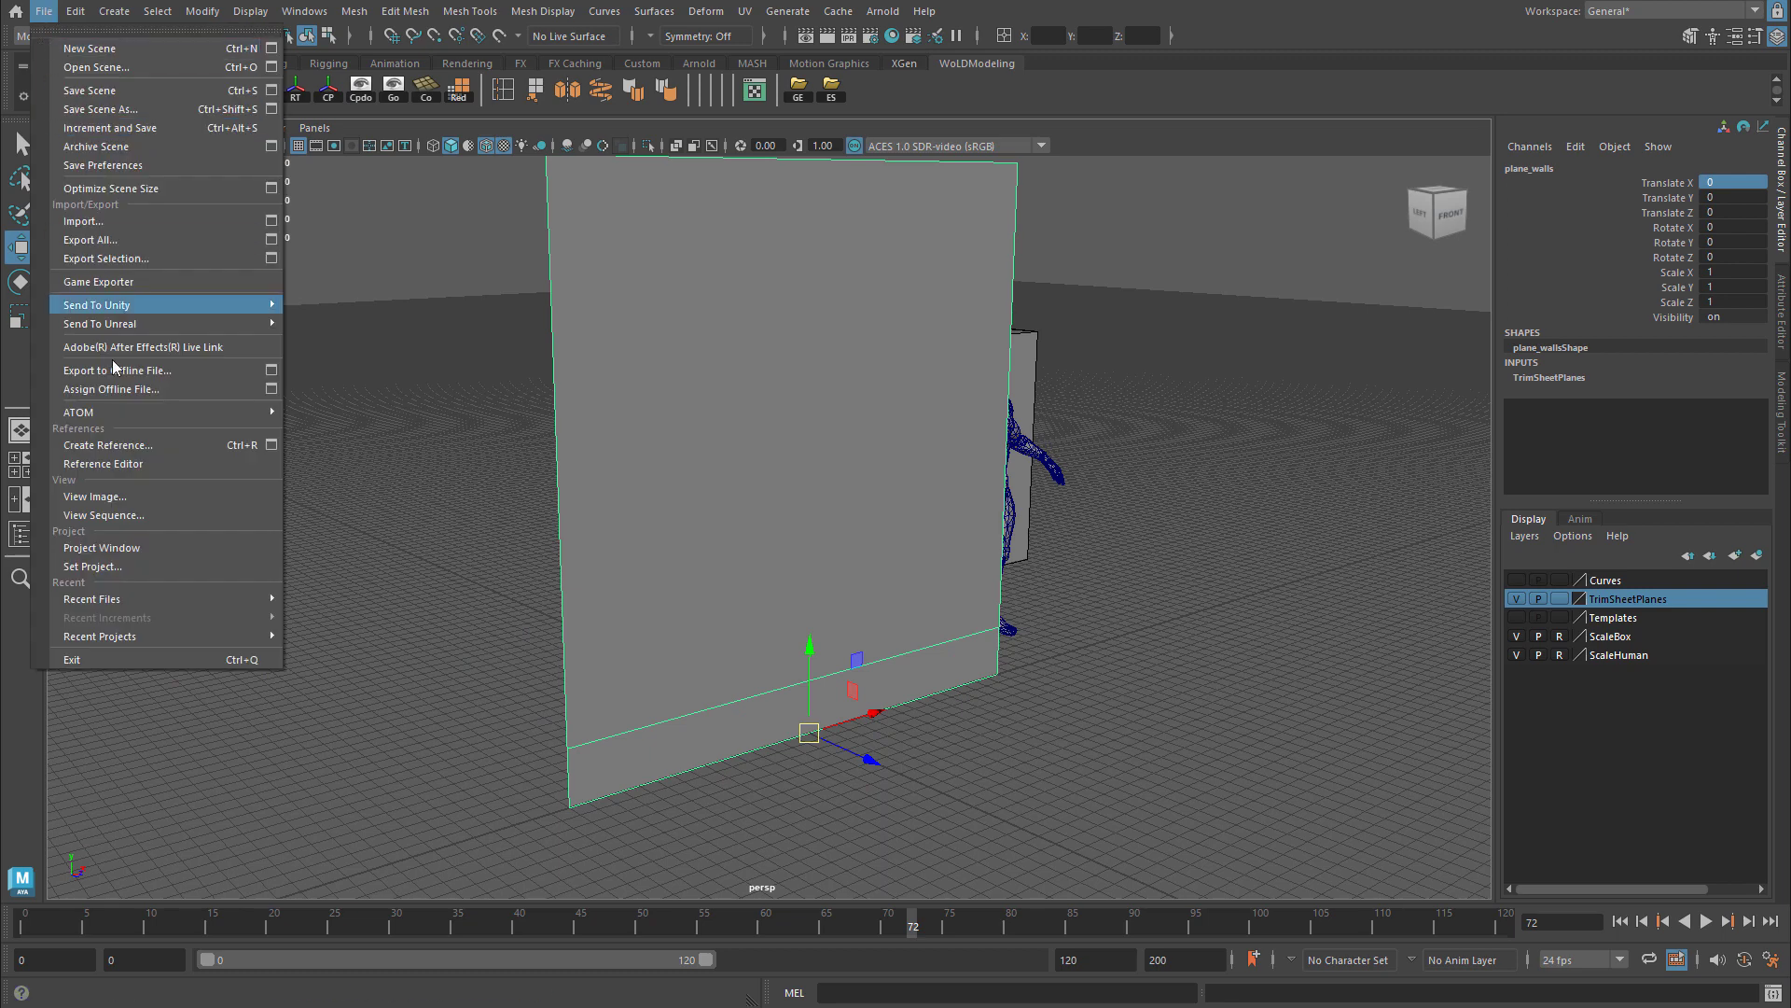
{"action": "left_click", "coordinate": [105, 258]}
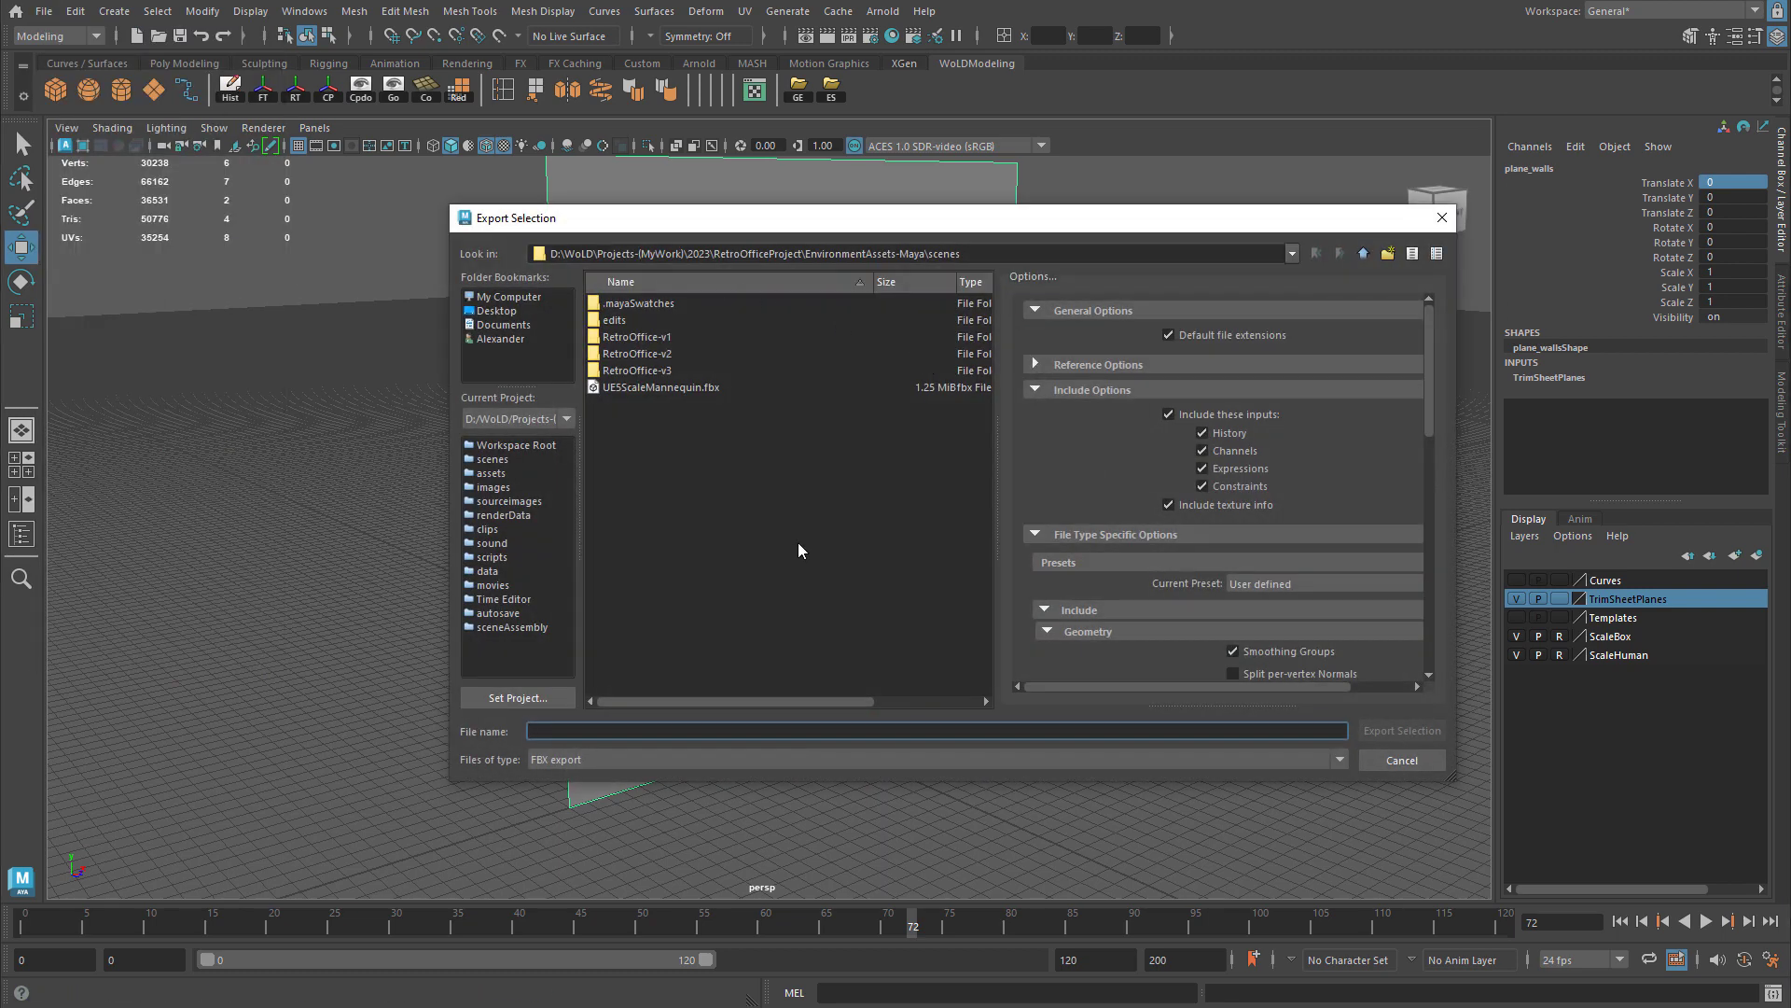
{"action": "left_click", "coordinate": [567, 759]}
{"action": "left_click", "coordinate": [569, 760]}
{"action": "scroll", "coordinate": [1207, 513], "scroll_direction": "down", "scroll_amount": 2}
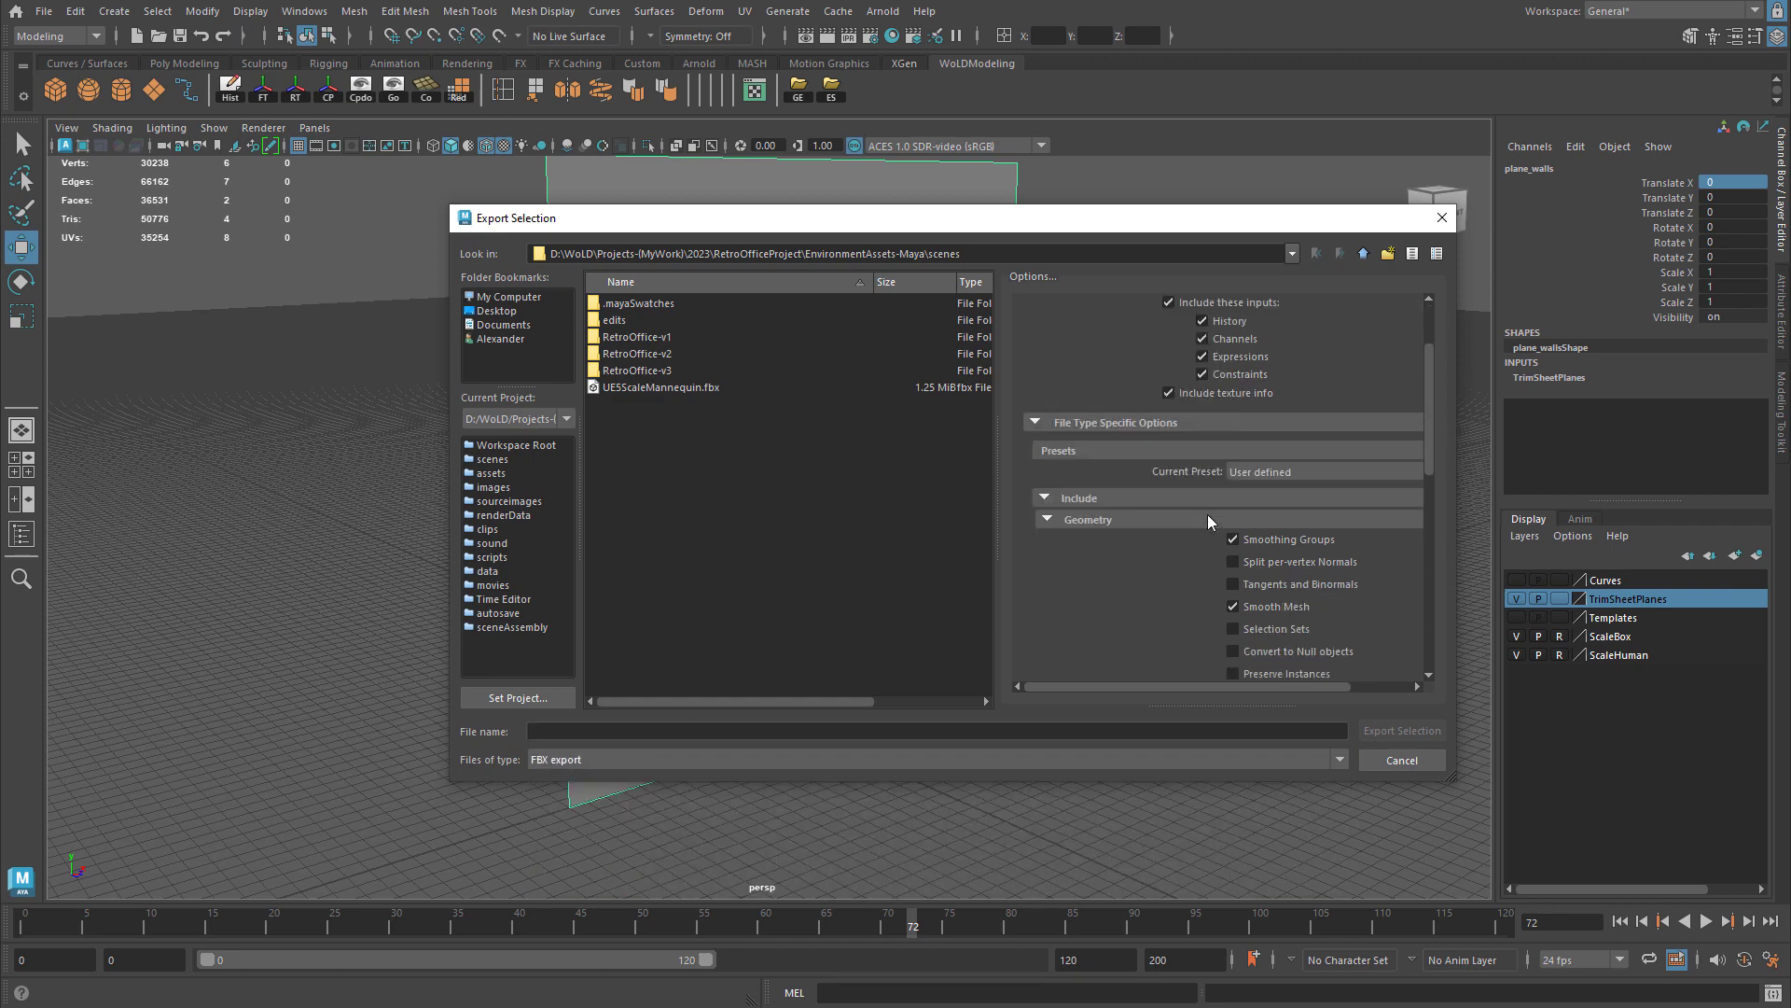
{"action": "scroll", "coordinate": [1207, 514], "scroll_direction": "down", "scroll_amount": 2}
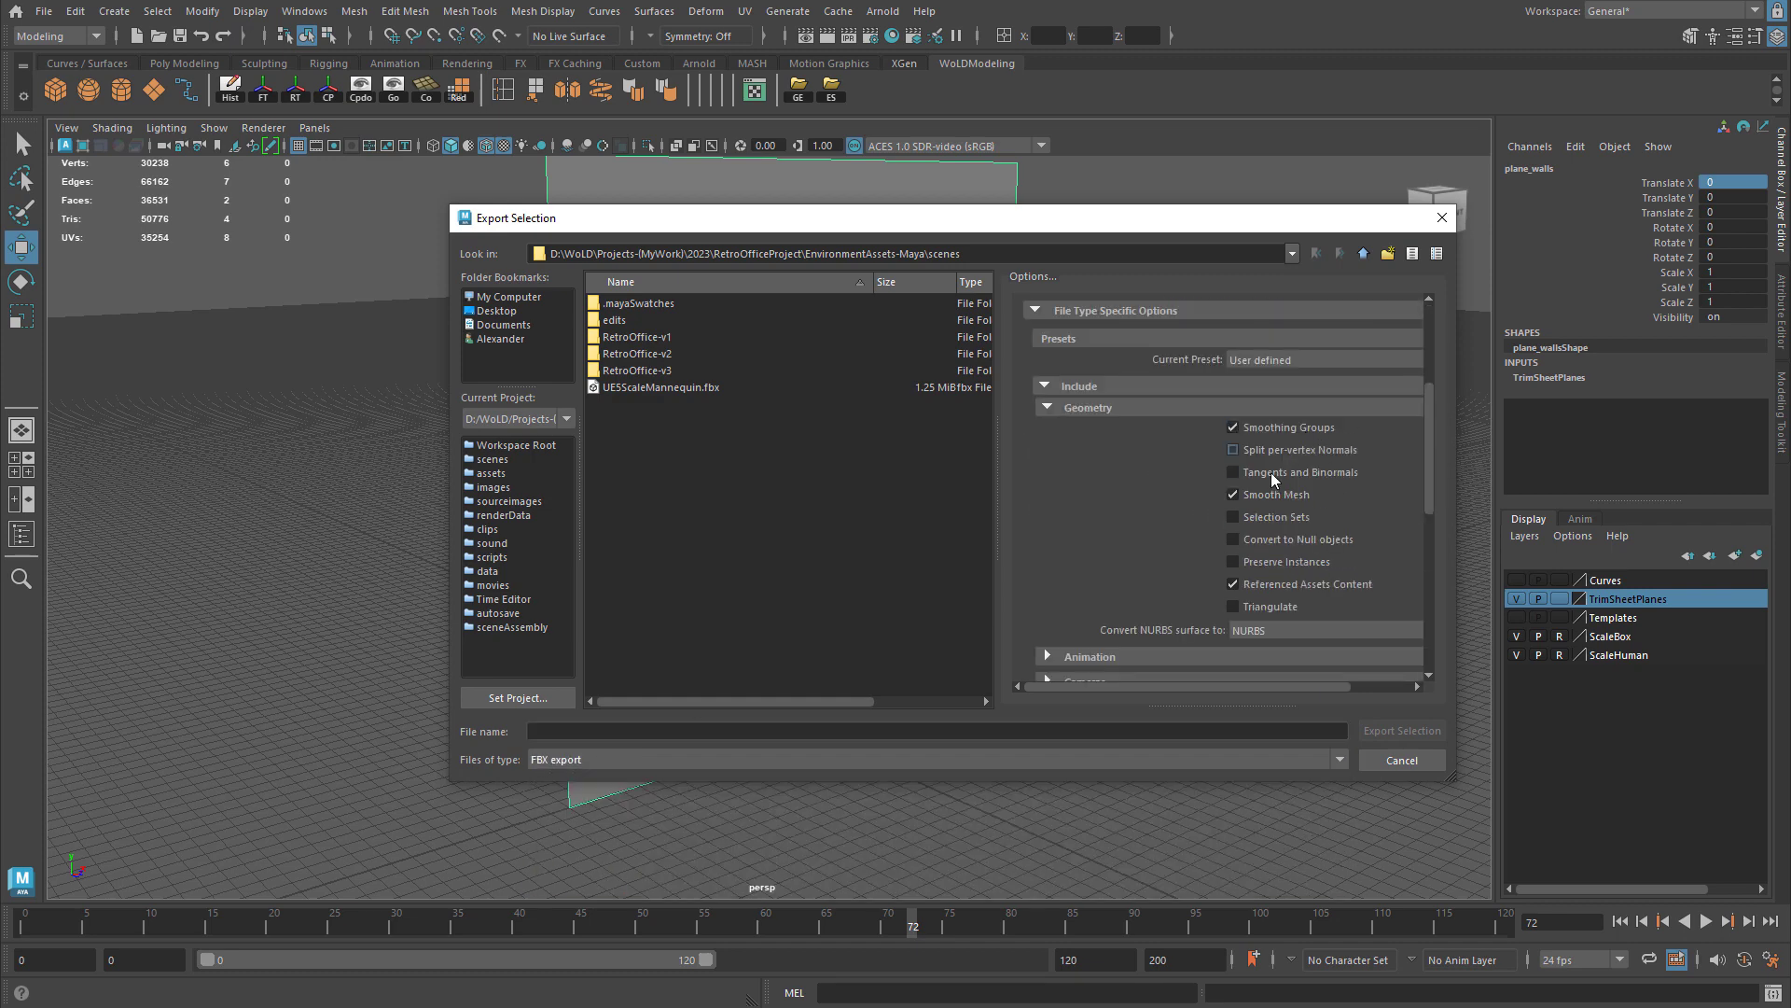
{"action": "left_click", "coordinate": [612, 730]}
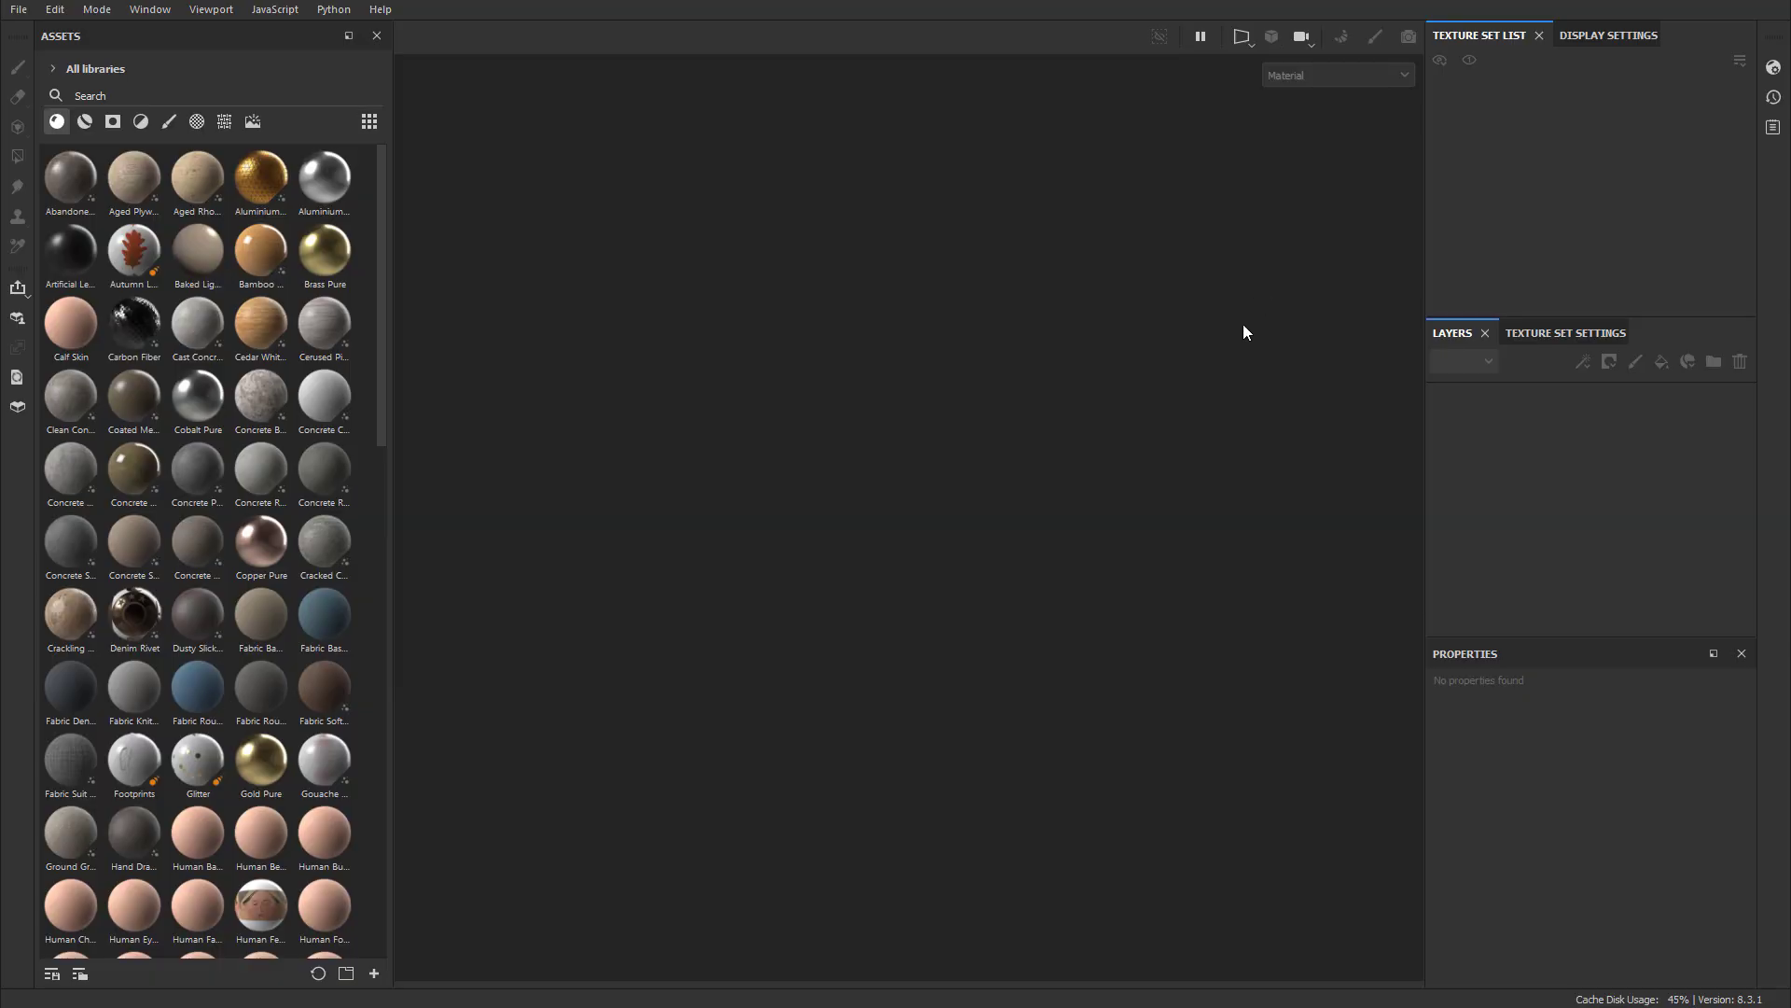
Switch to Substance 3D Painter and create a new project from plane_2strip.fbx with the Unreal Engine 4 (starter_assets) template at 2048 resolution
{"action": "left_click", "coordinate": [18, 9]}
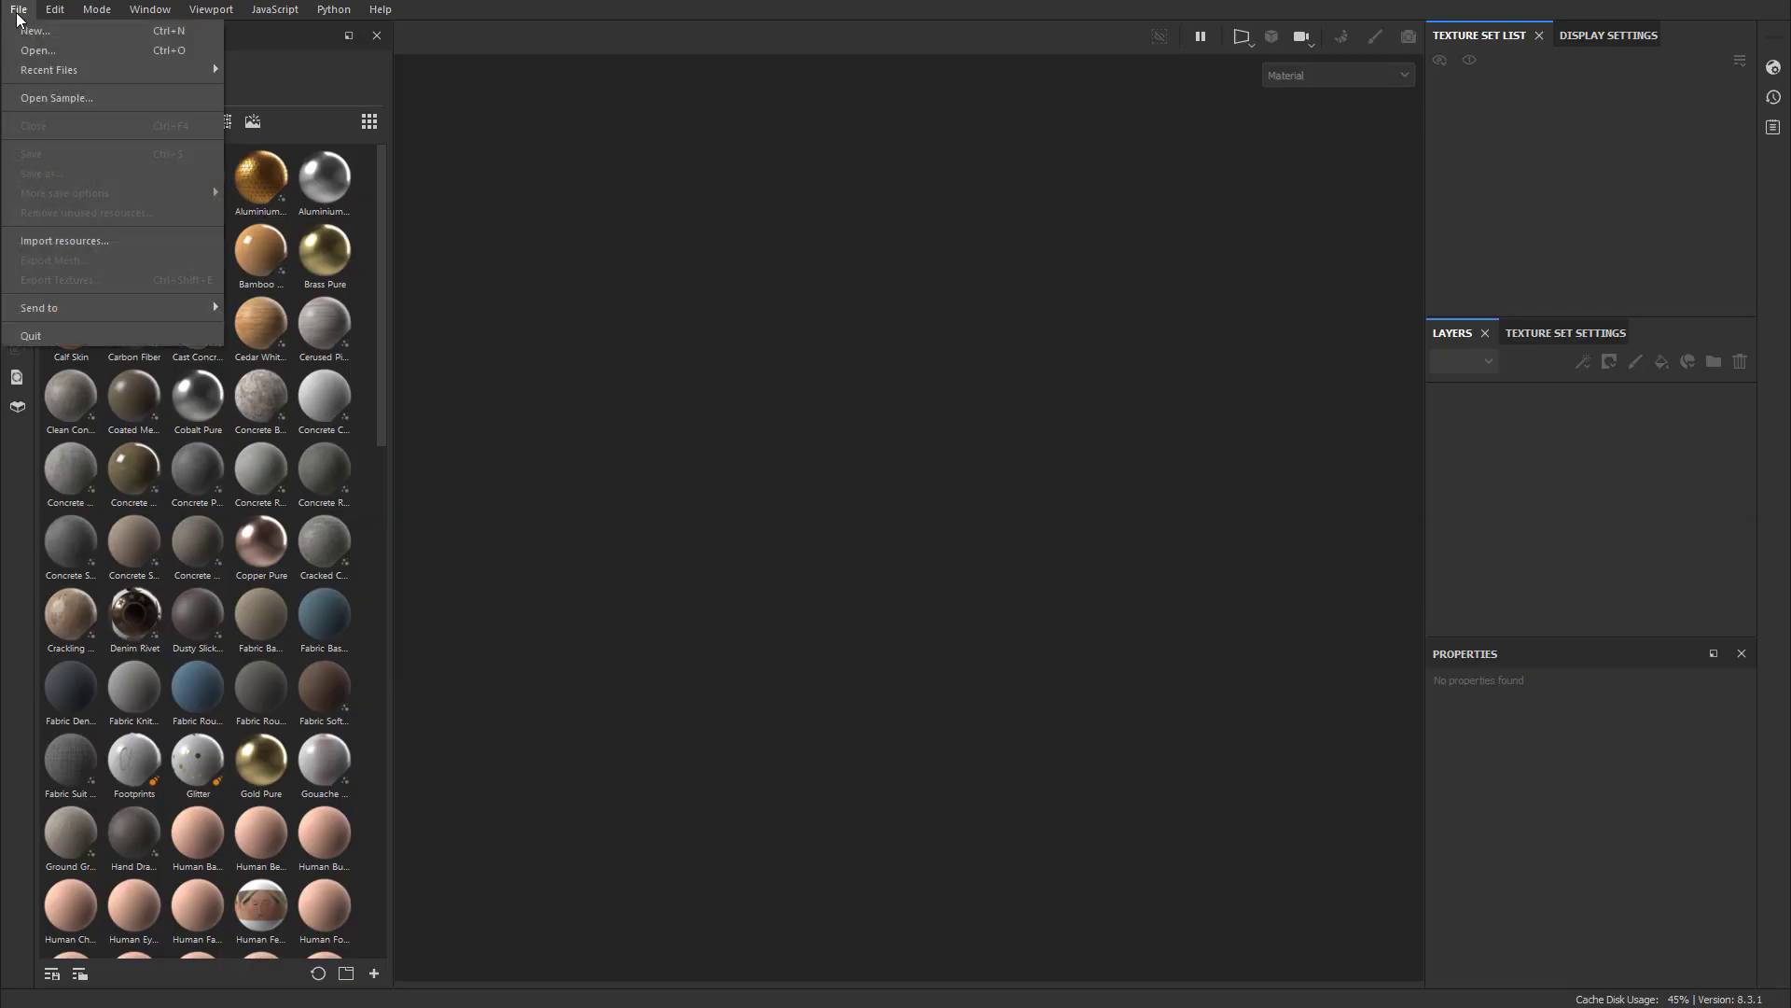
{"action": "left_click", "coordinate": [42, 36]}
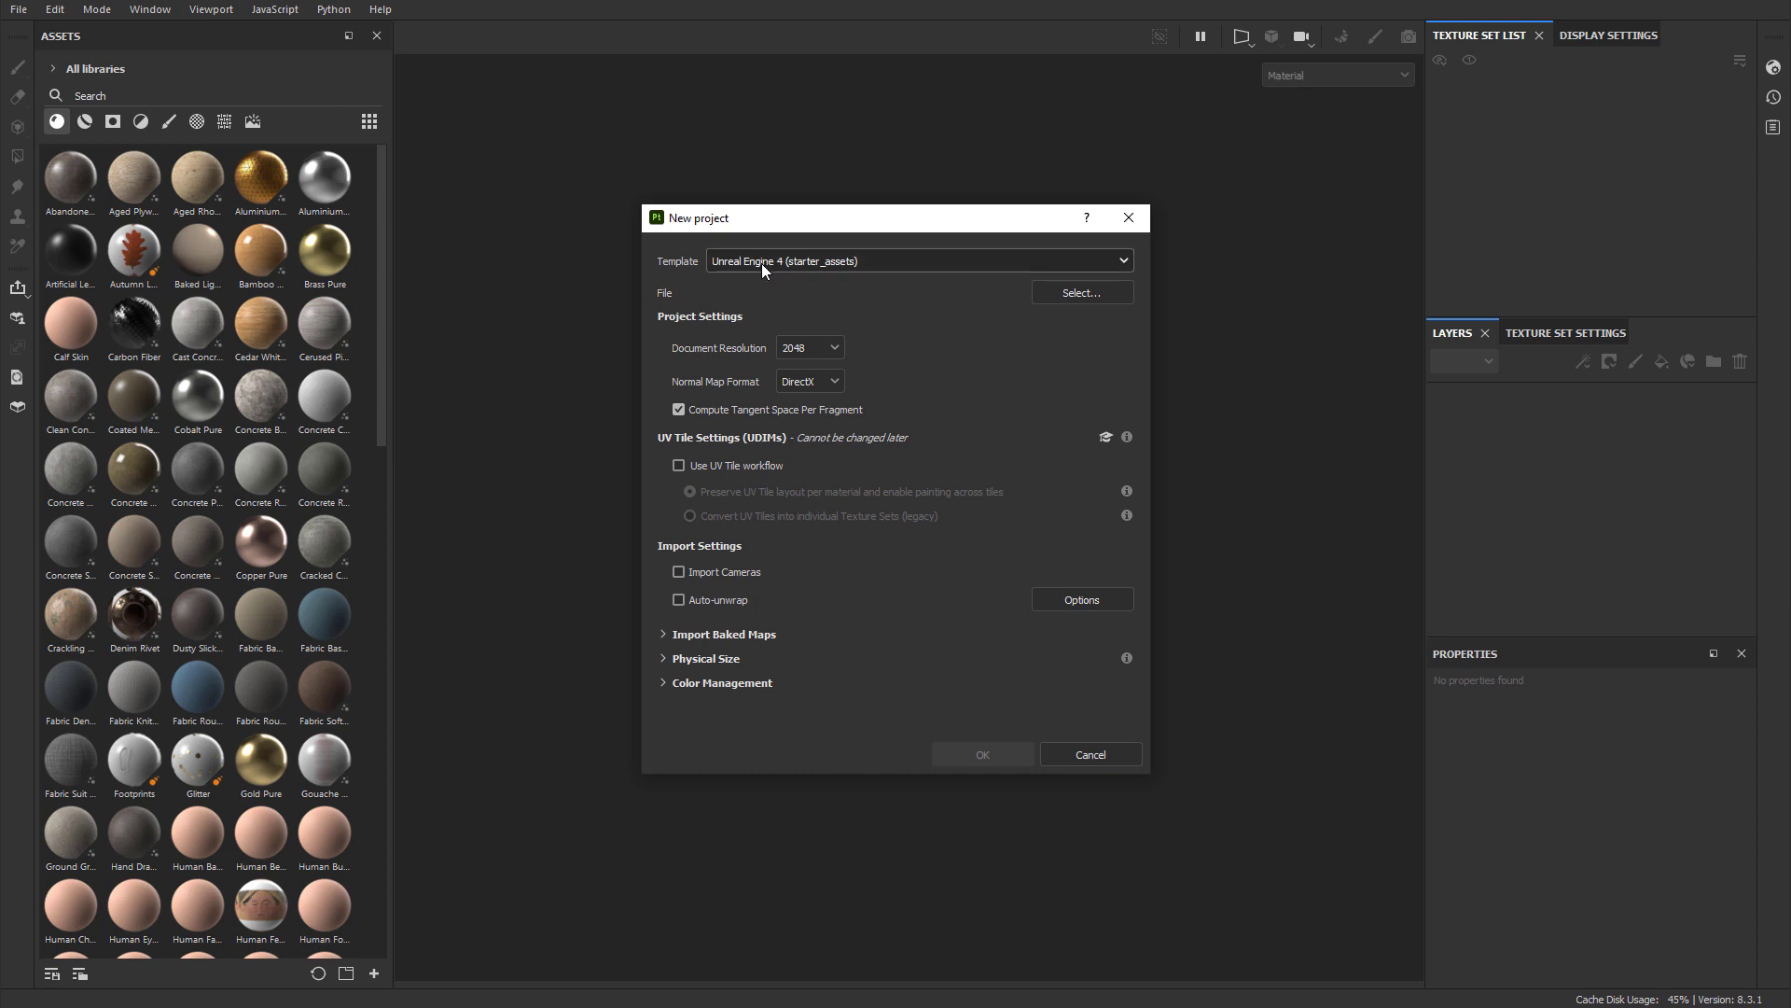
{"action": "left_click", "coordinate": [1083, 293]}
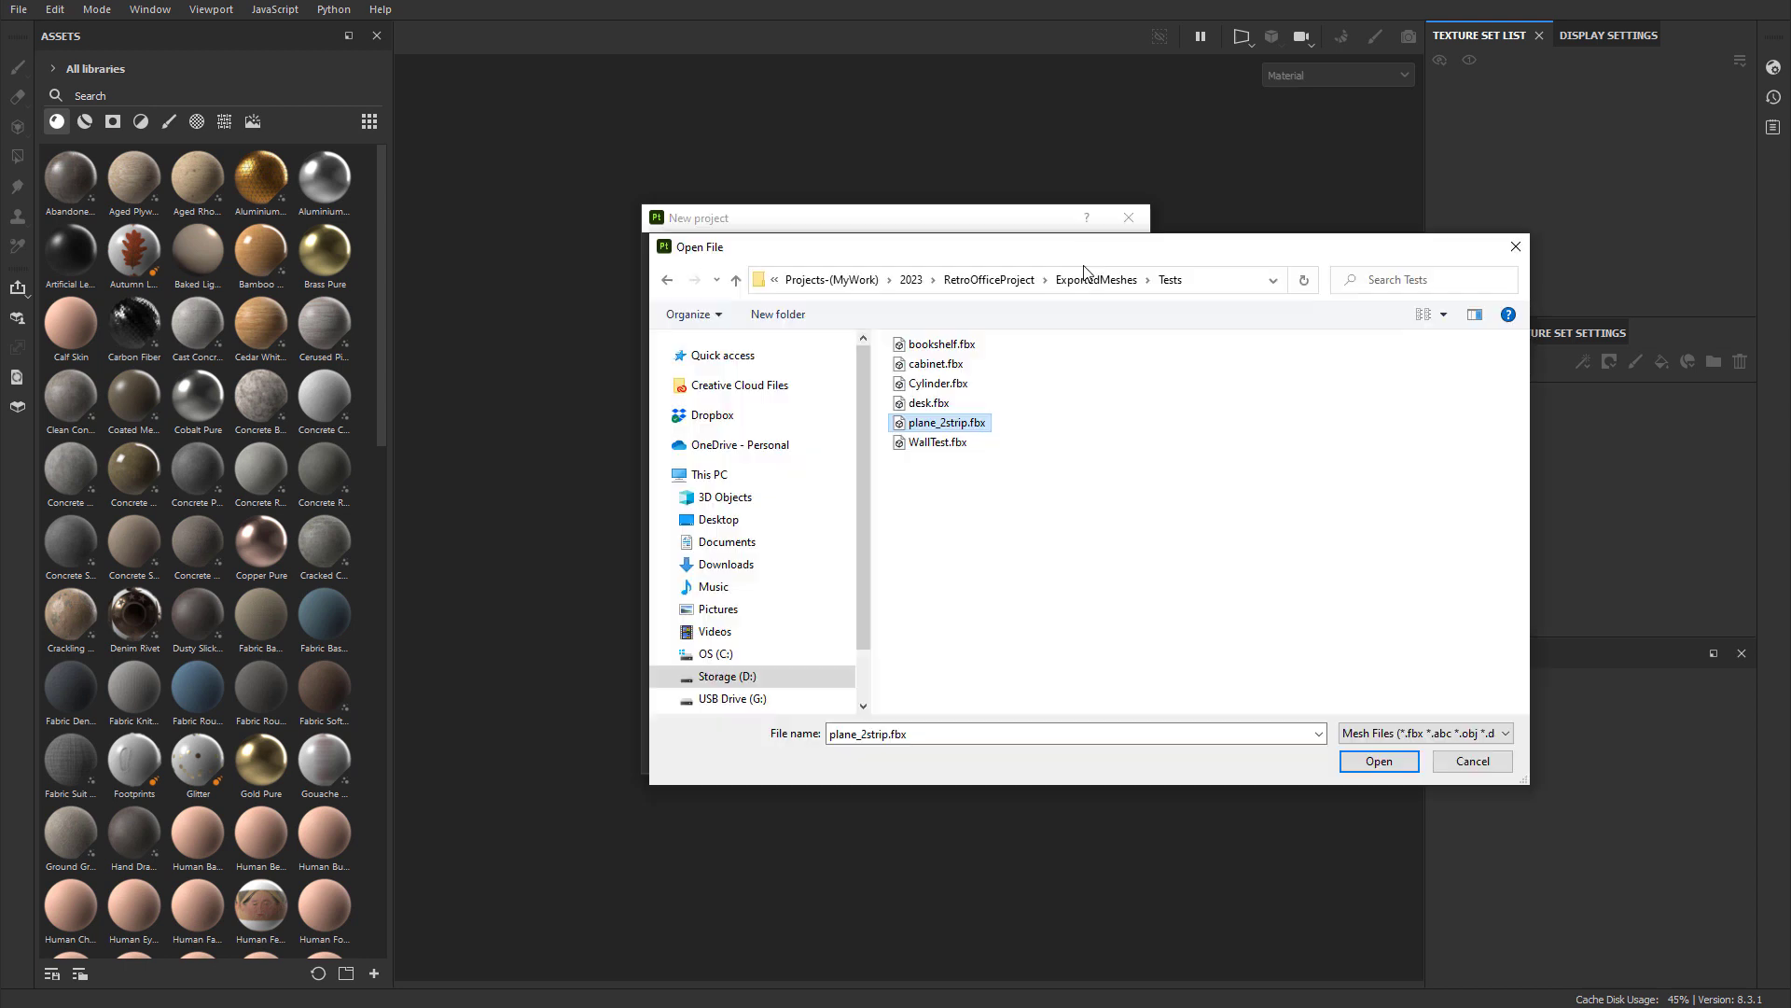
{"action": "double_click", "coordinate": [950, 423]}
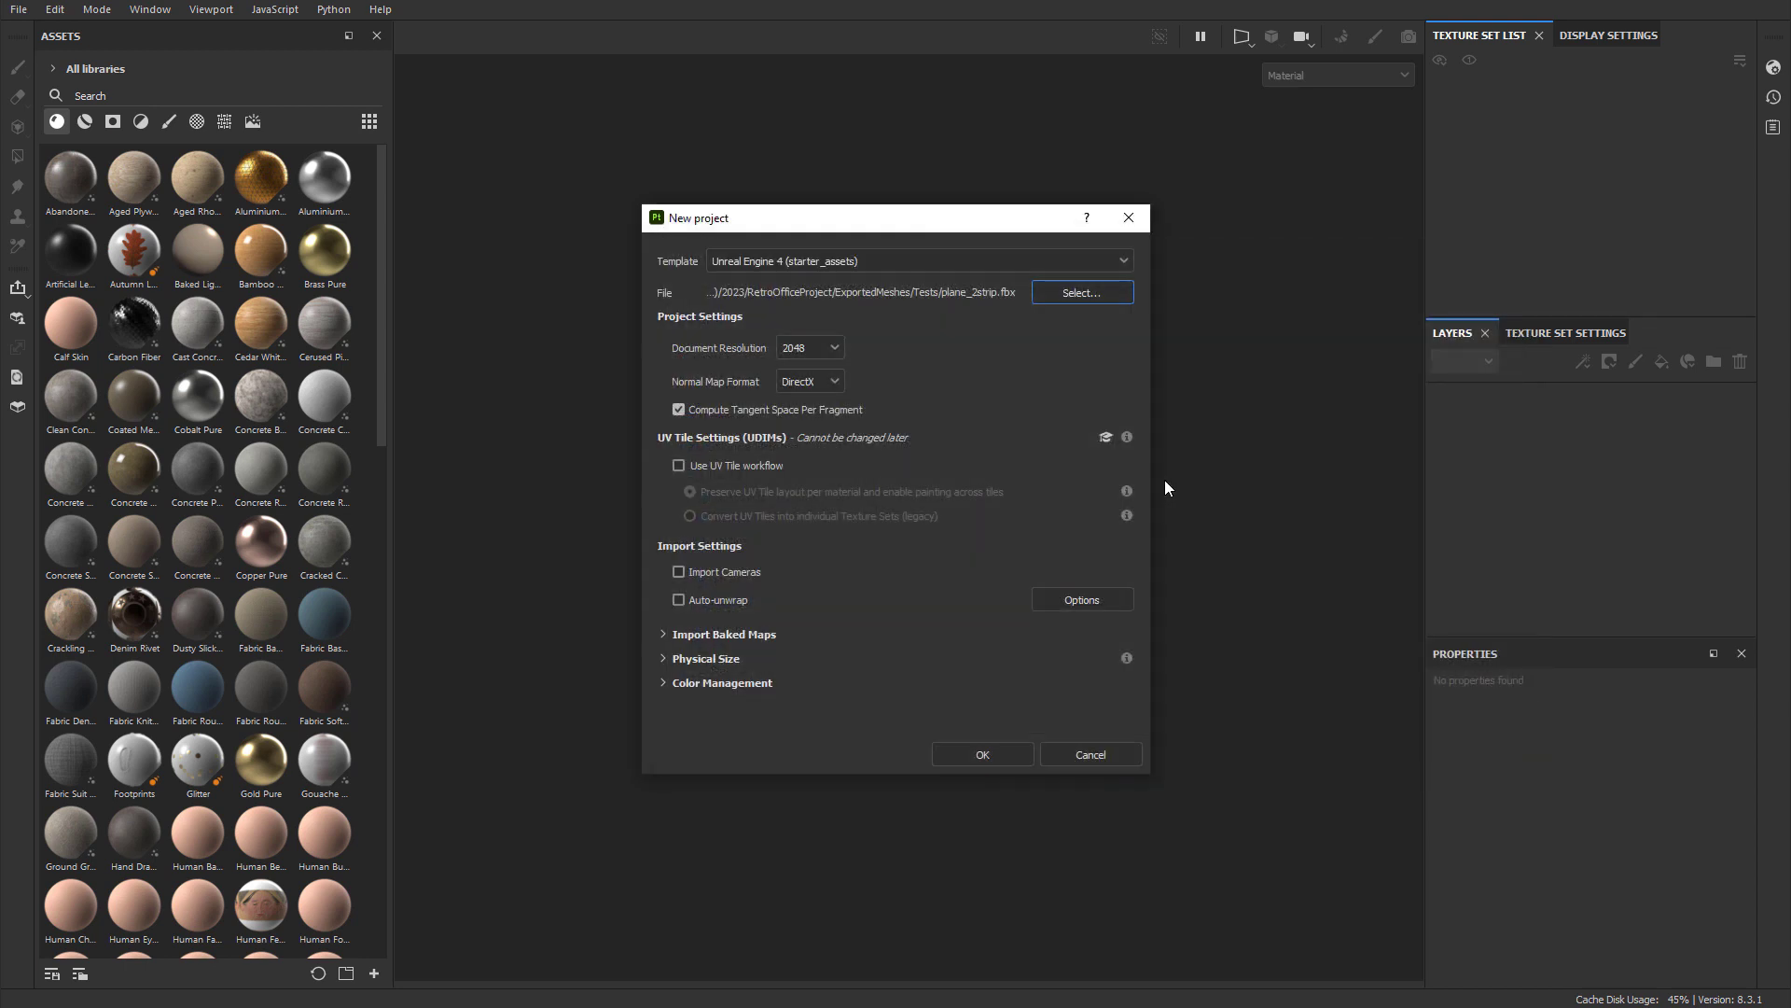
{"action": "left_click", "coordinate": [993, 754]}
{"action": "left_click_drag", "start_coordinate": [1006, 621], "coordinate": [871, 616], "text": "alt"}
{"action": "middle_click_drag", "start_coordinate": [870, 616], "coordinate": [823, 525], "text": "alt"}
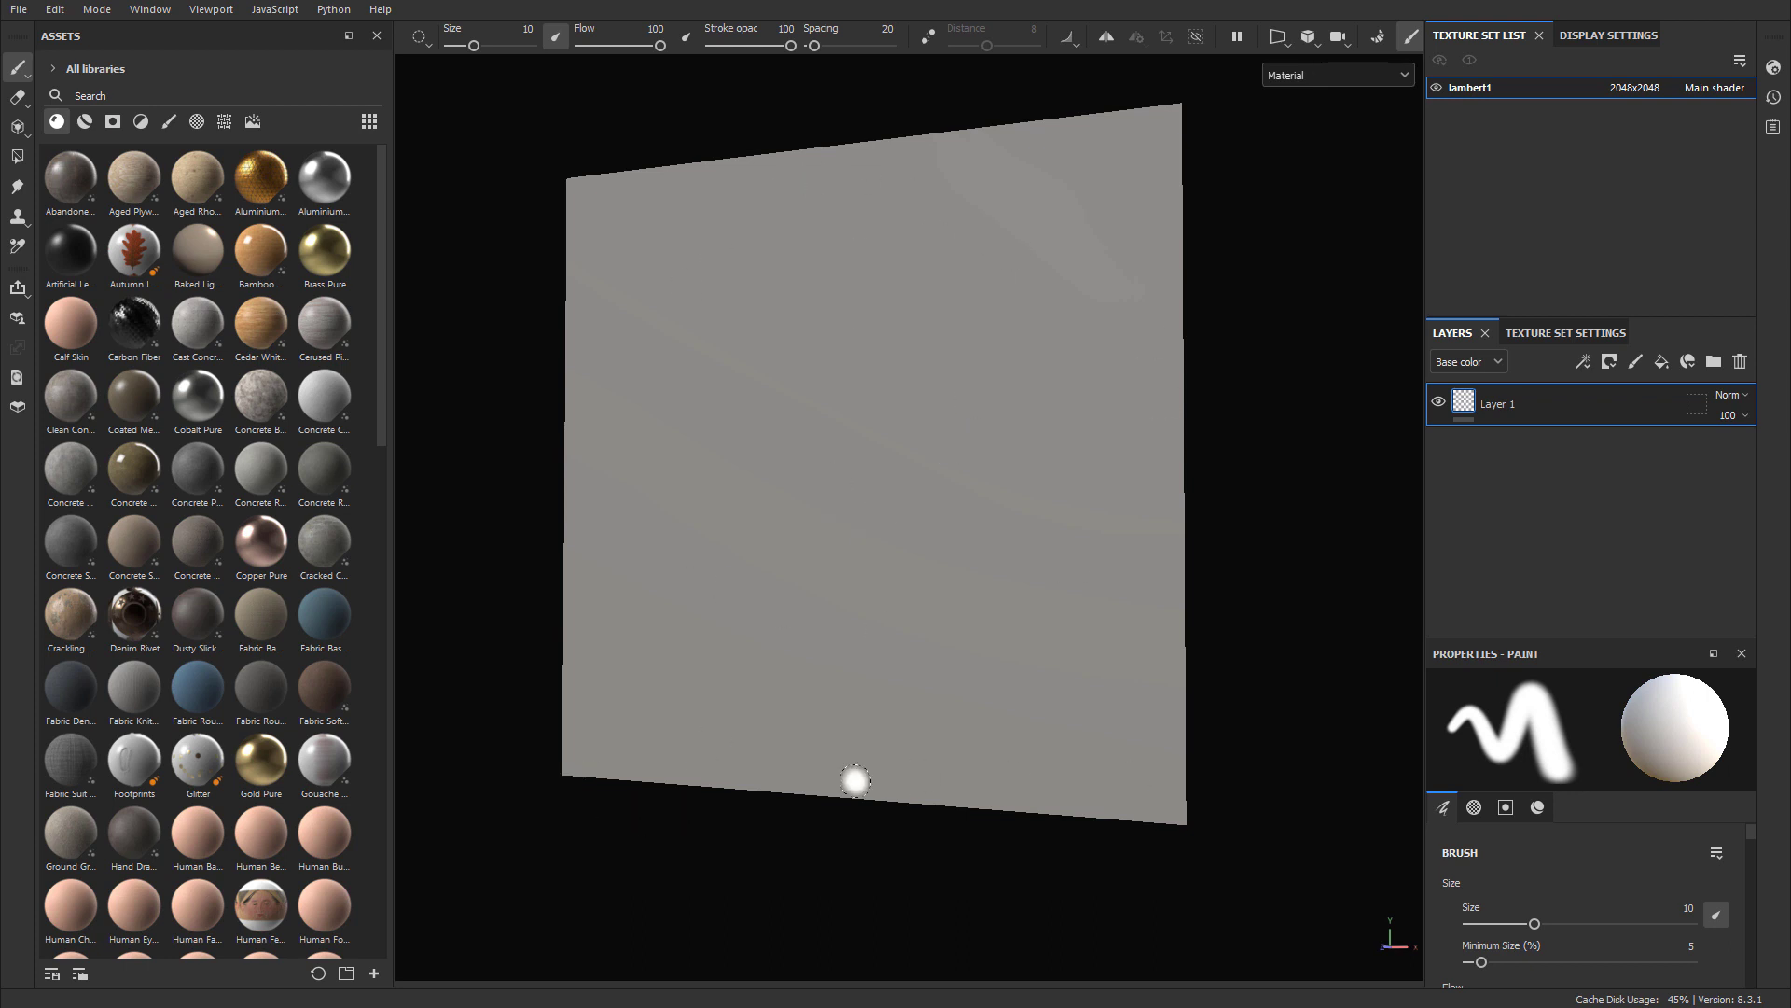
Search the assets for "wood" and apply the Cedar White Wood material to the wall plane as a fill layer
{"action": "left_click", "coordinate": [190, 99]}
{"action": "type", "text": "wood"}
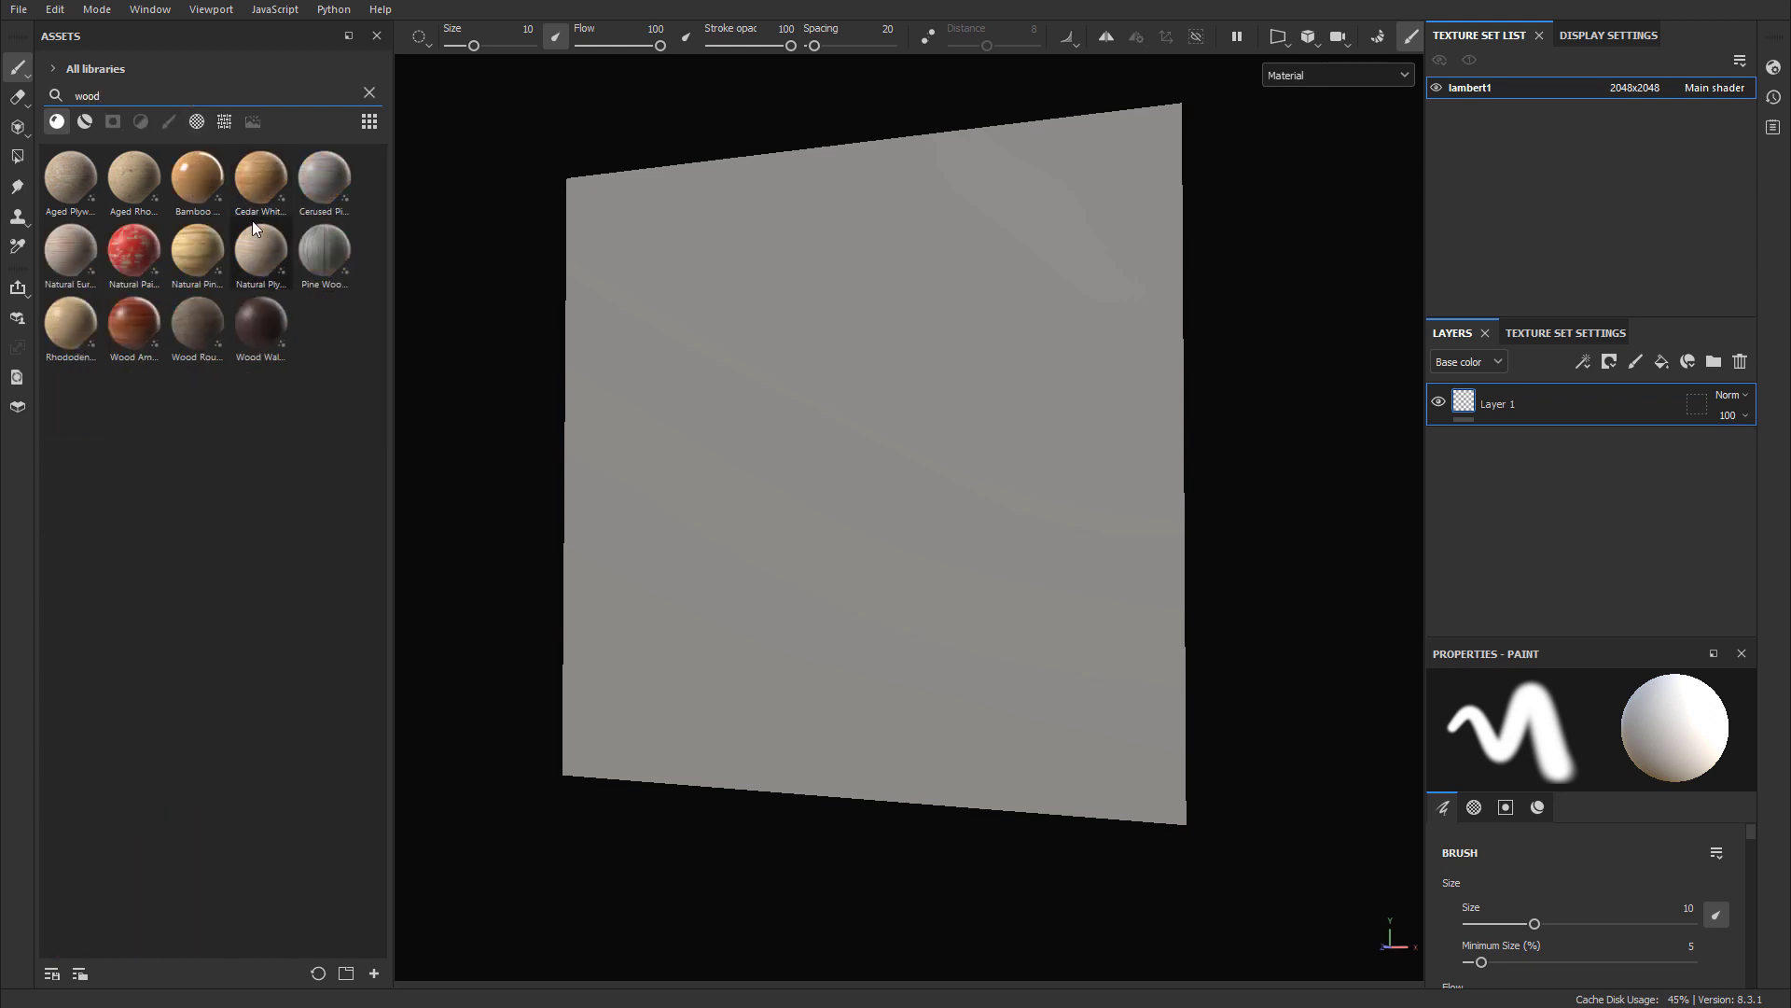
{"action": "mouse_move", "coordinate": [280, 175]}
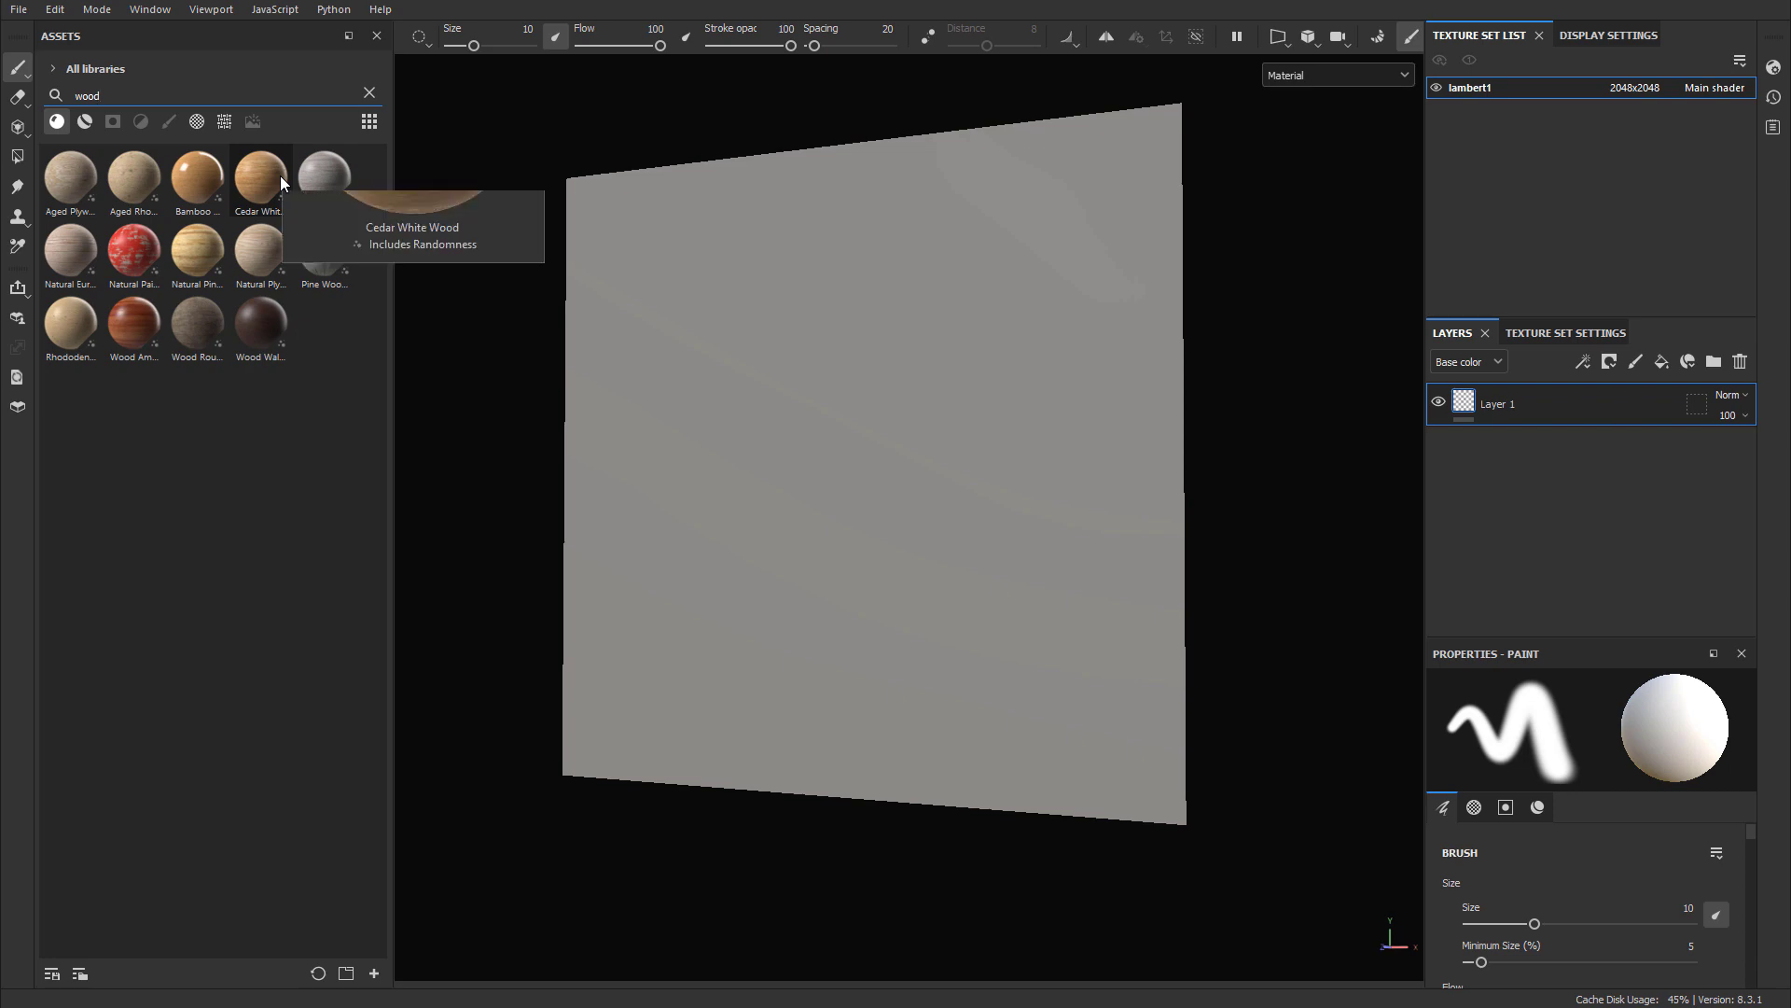
{"action": "left_click_drag", "start_coordinate": [262, 173], "coordinate": [855, 241]}
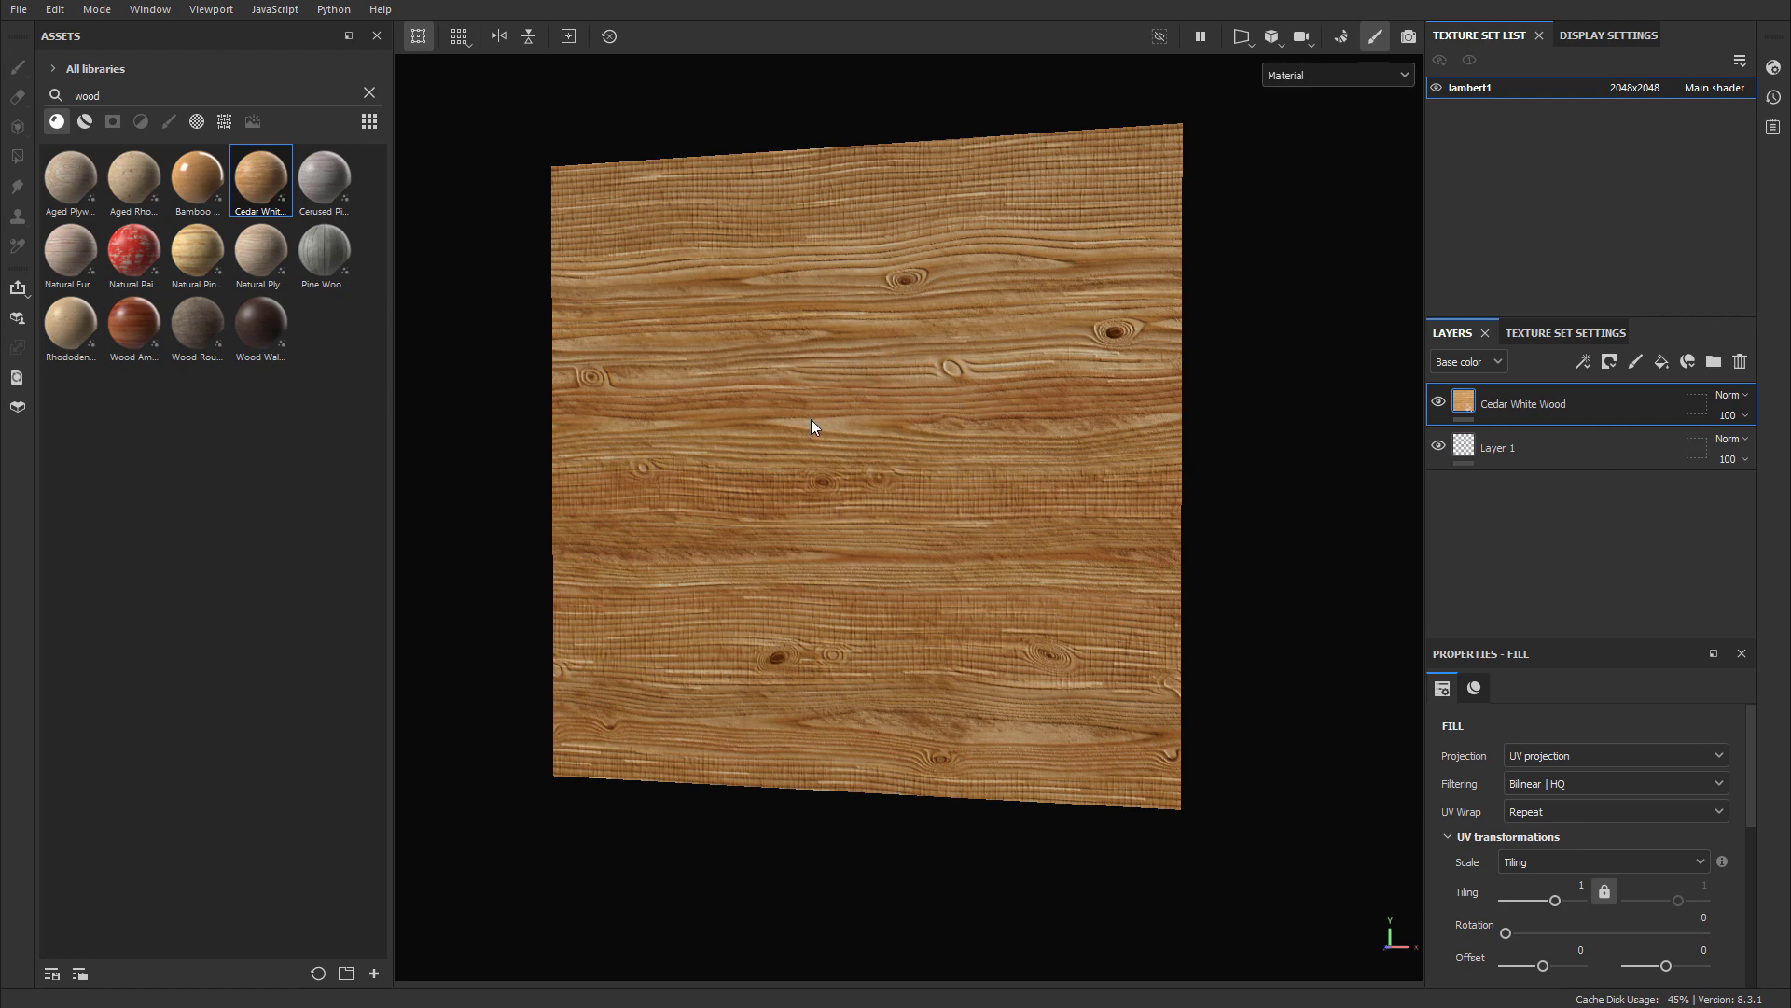
{"action": "left_click_drag", "start_coordinate": [812, 420], "coordinate": [989, 451], "text": "alt"}
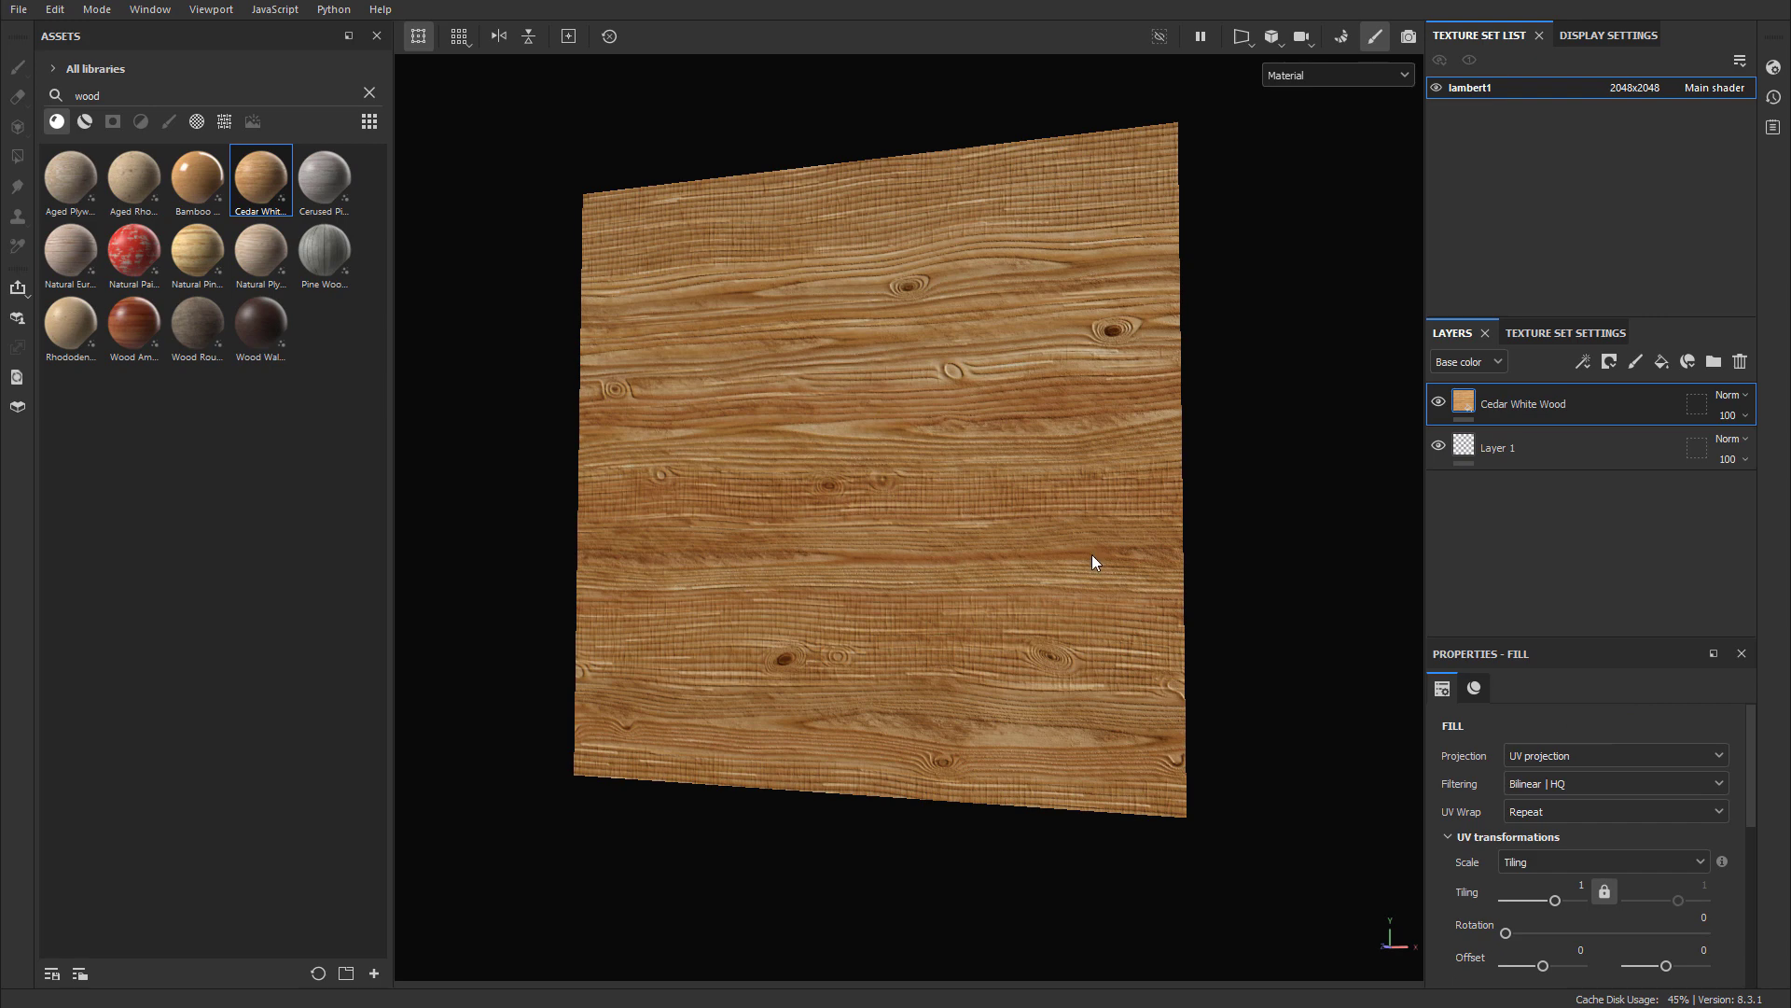
Search the assets for "metal" and apply the Cobalt Pure material to the wall plane as a fill layer
{"action": "double_click", "coordinate": [162, 93]}
{"action": "type", "text": "metal"}
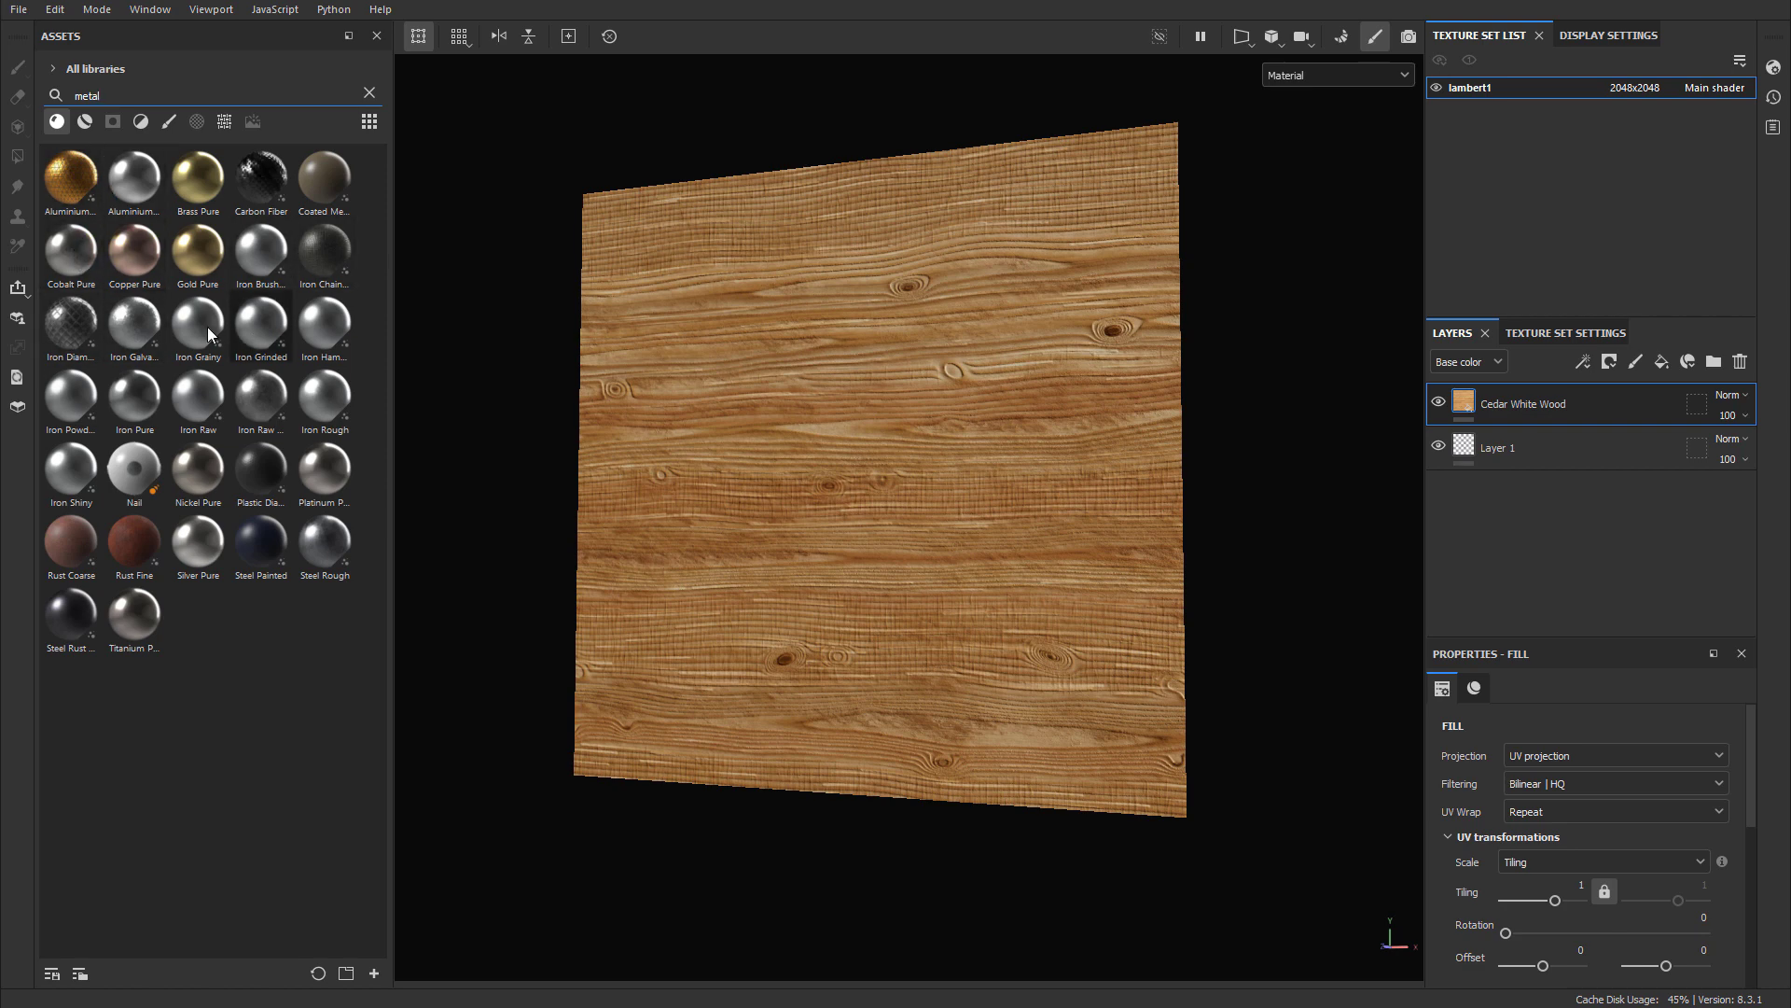
{"action": "left_click_drag", "start_coordinate": [76, 253], "coordinate": [915, 427]}
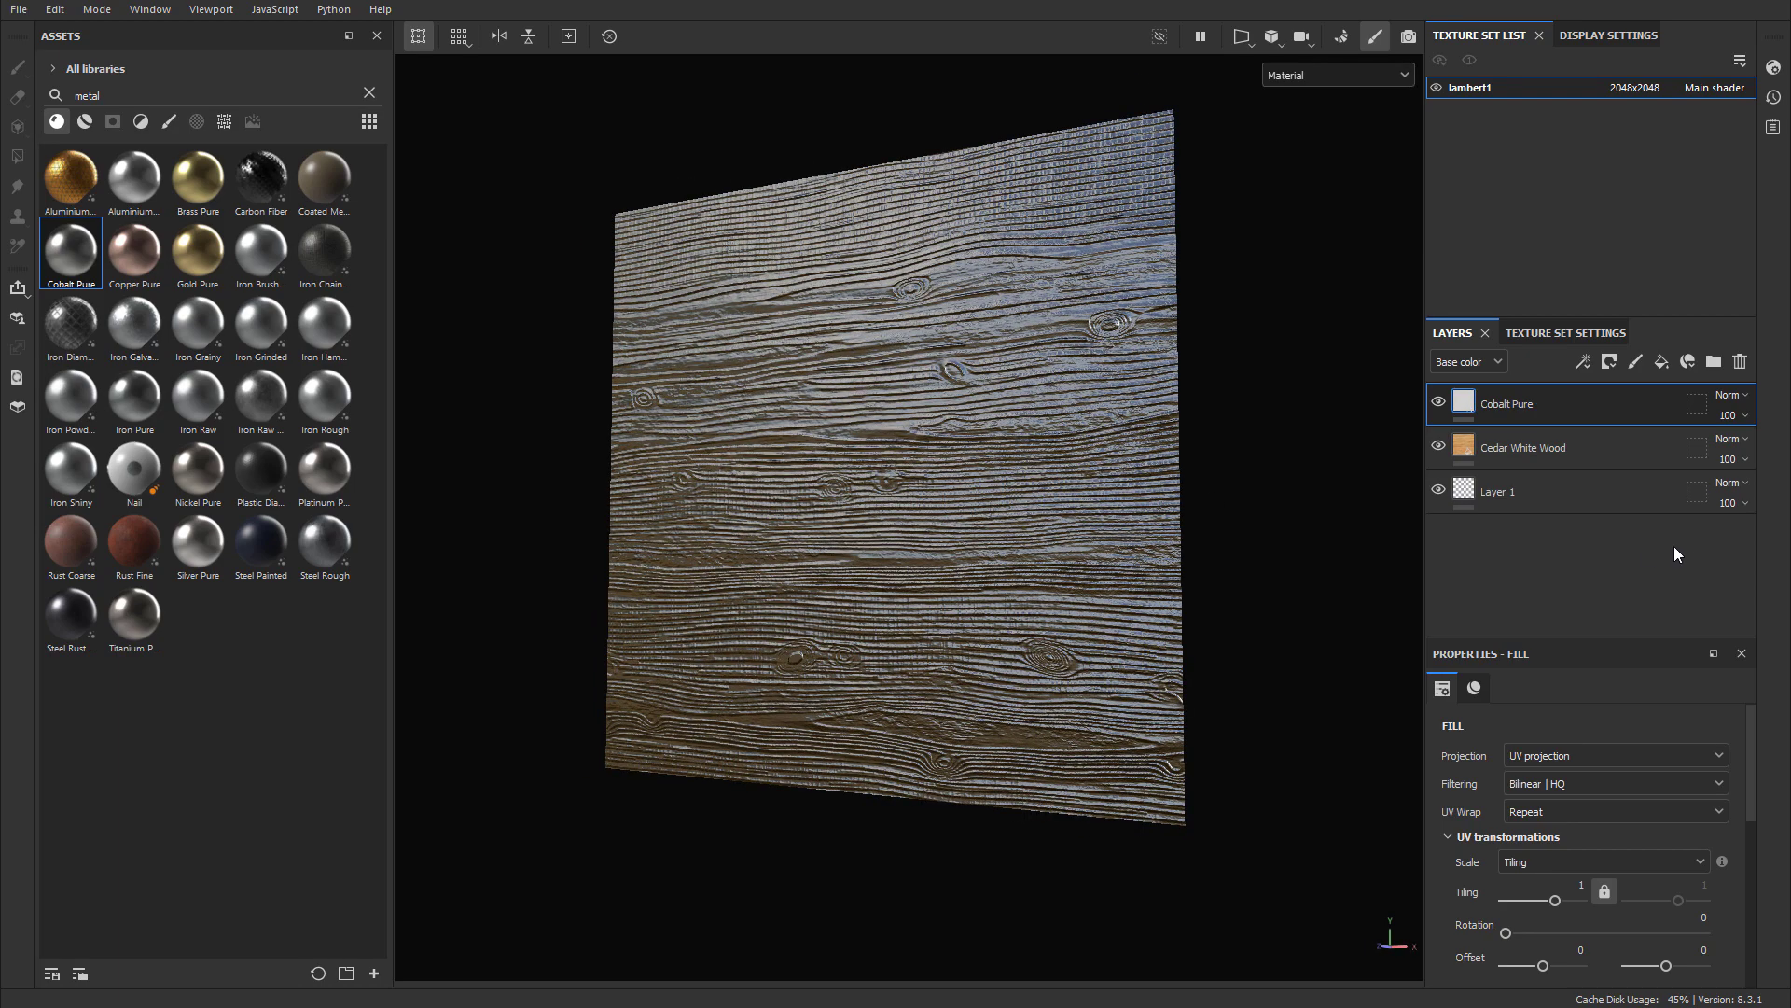
Add a black mask to the Cobalt Pure layer and reveal it on the plane's lower strip with Polygon Fill
{"action": "right_click", "coordinate": [1464, 401]}
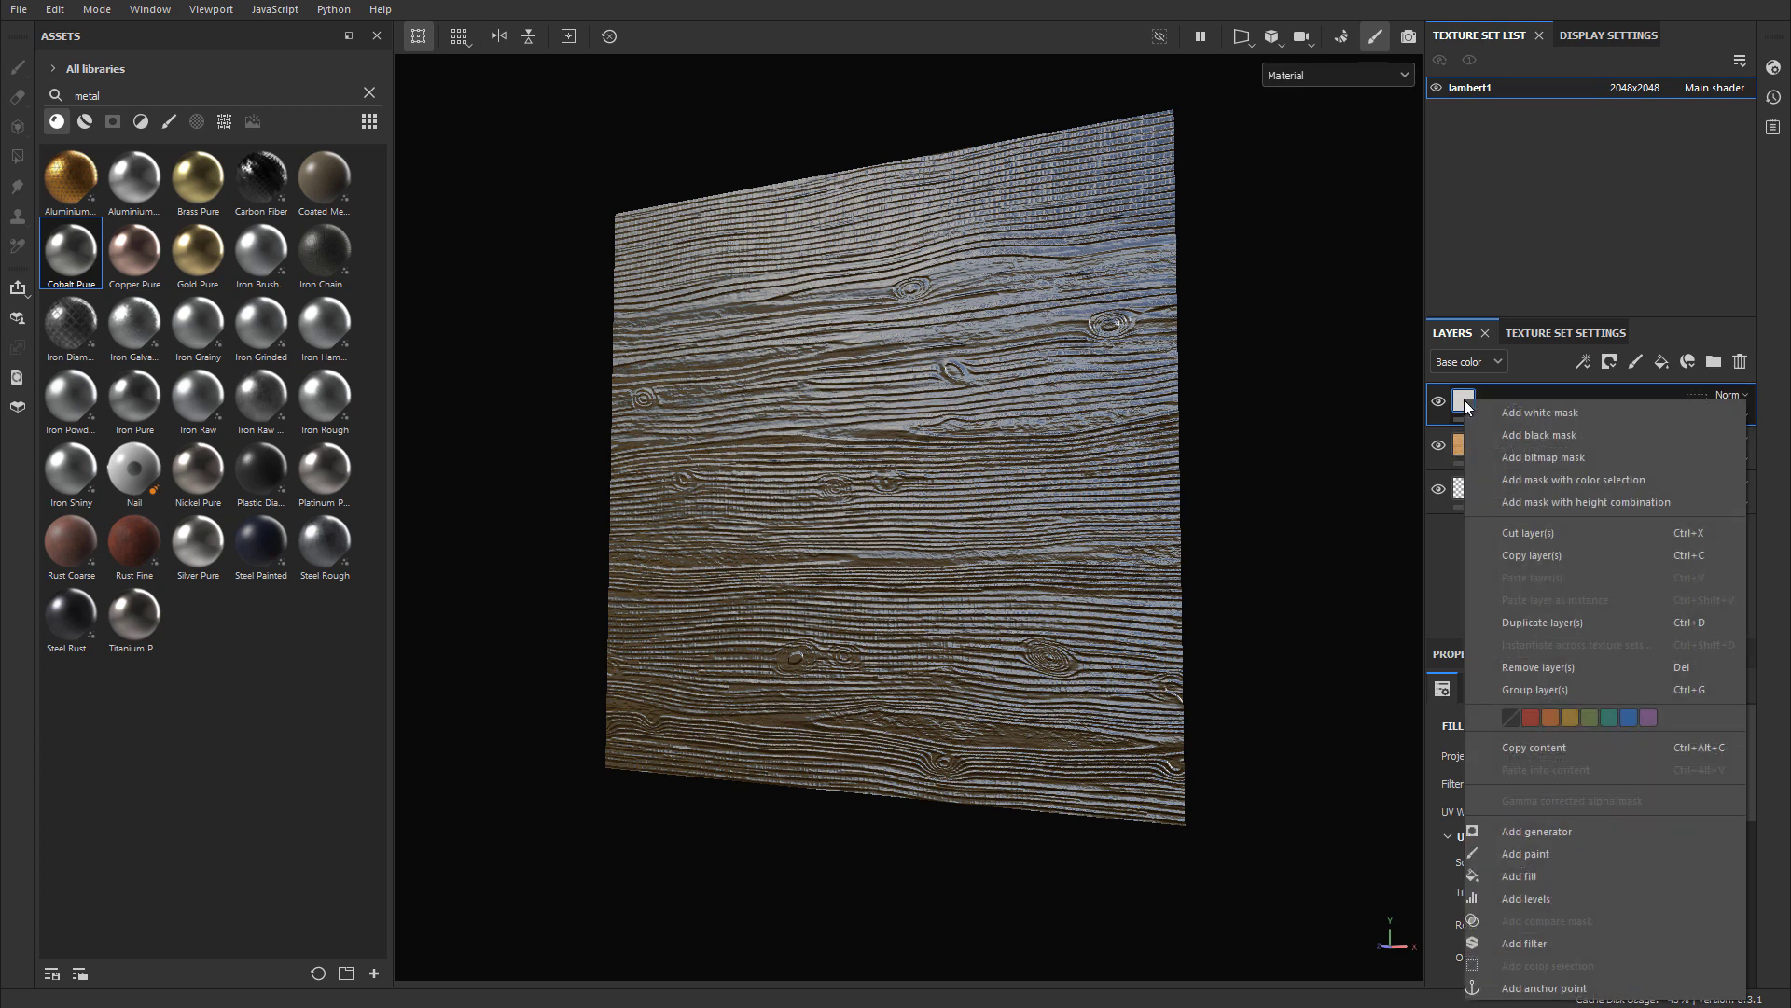
{"action": "left_click", "coordinate": [1536, 434]}
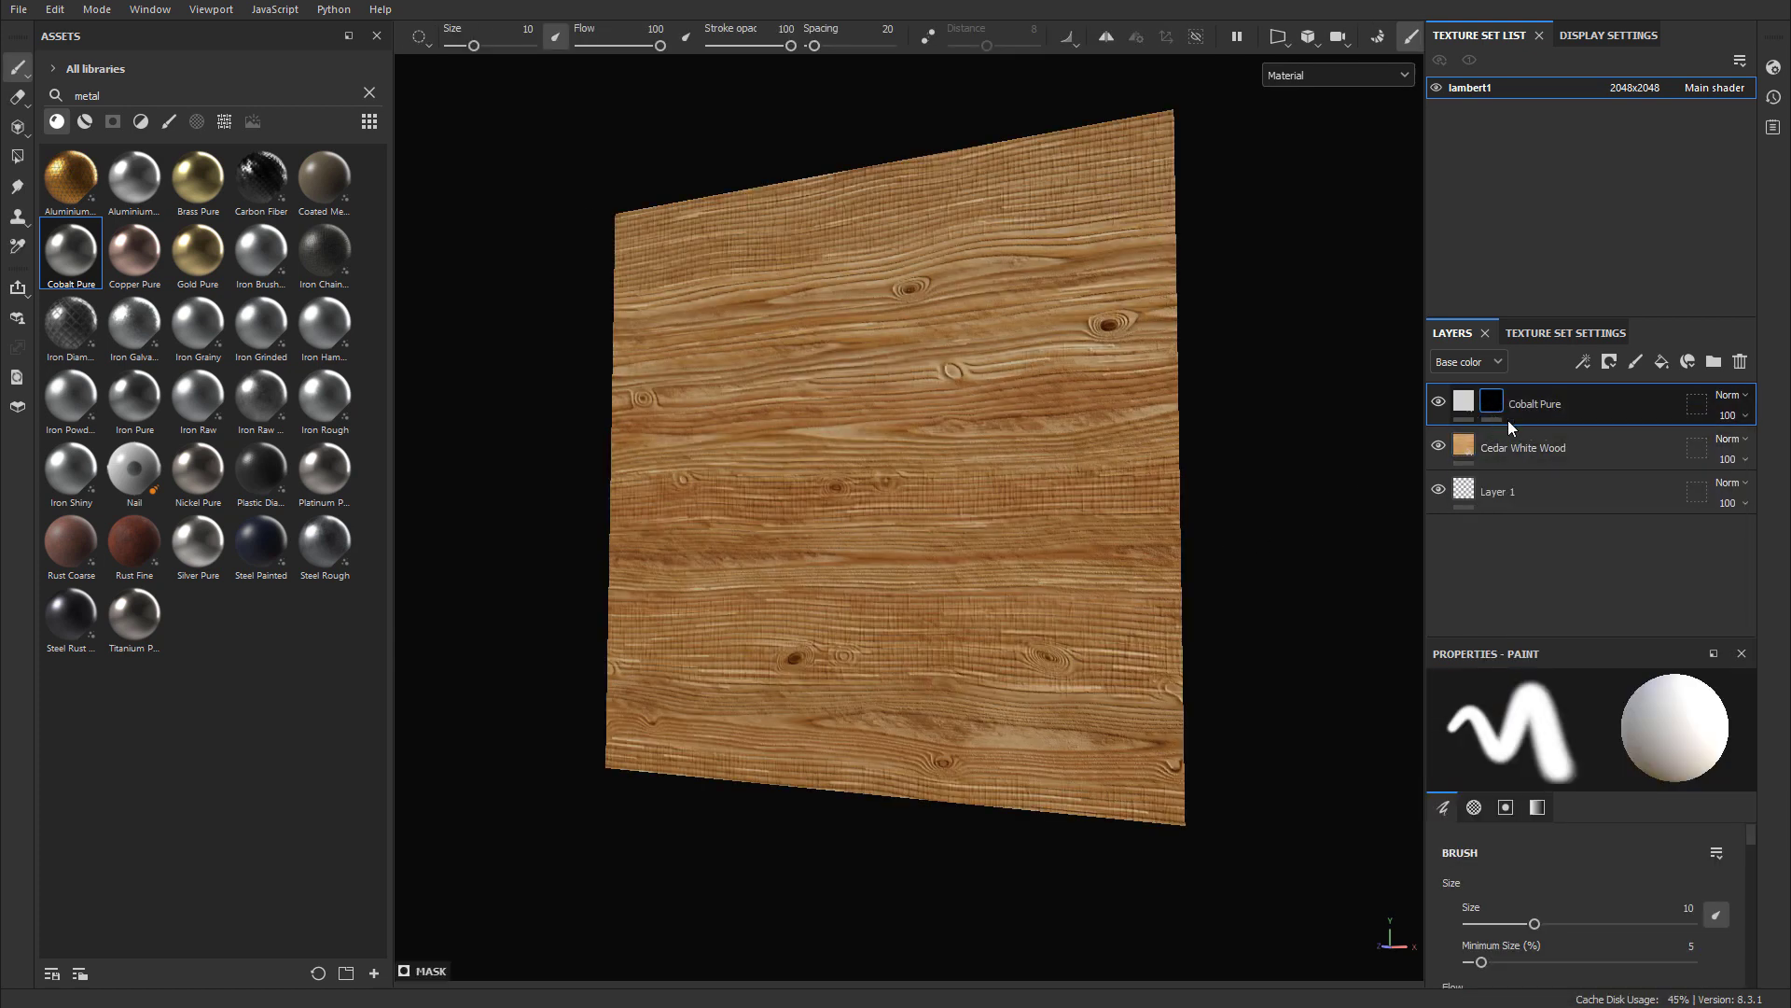
{"action": "scroll", "coordinate": [1271, 512], "scroll_direction": "up", "scroll_amount": 1}
{"action": "middle_click_drag", "start_coordinate": [1271, 511], "coordinate": [1288, 448], "text": "alt"}
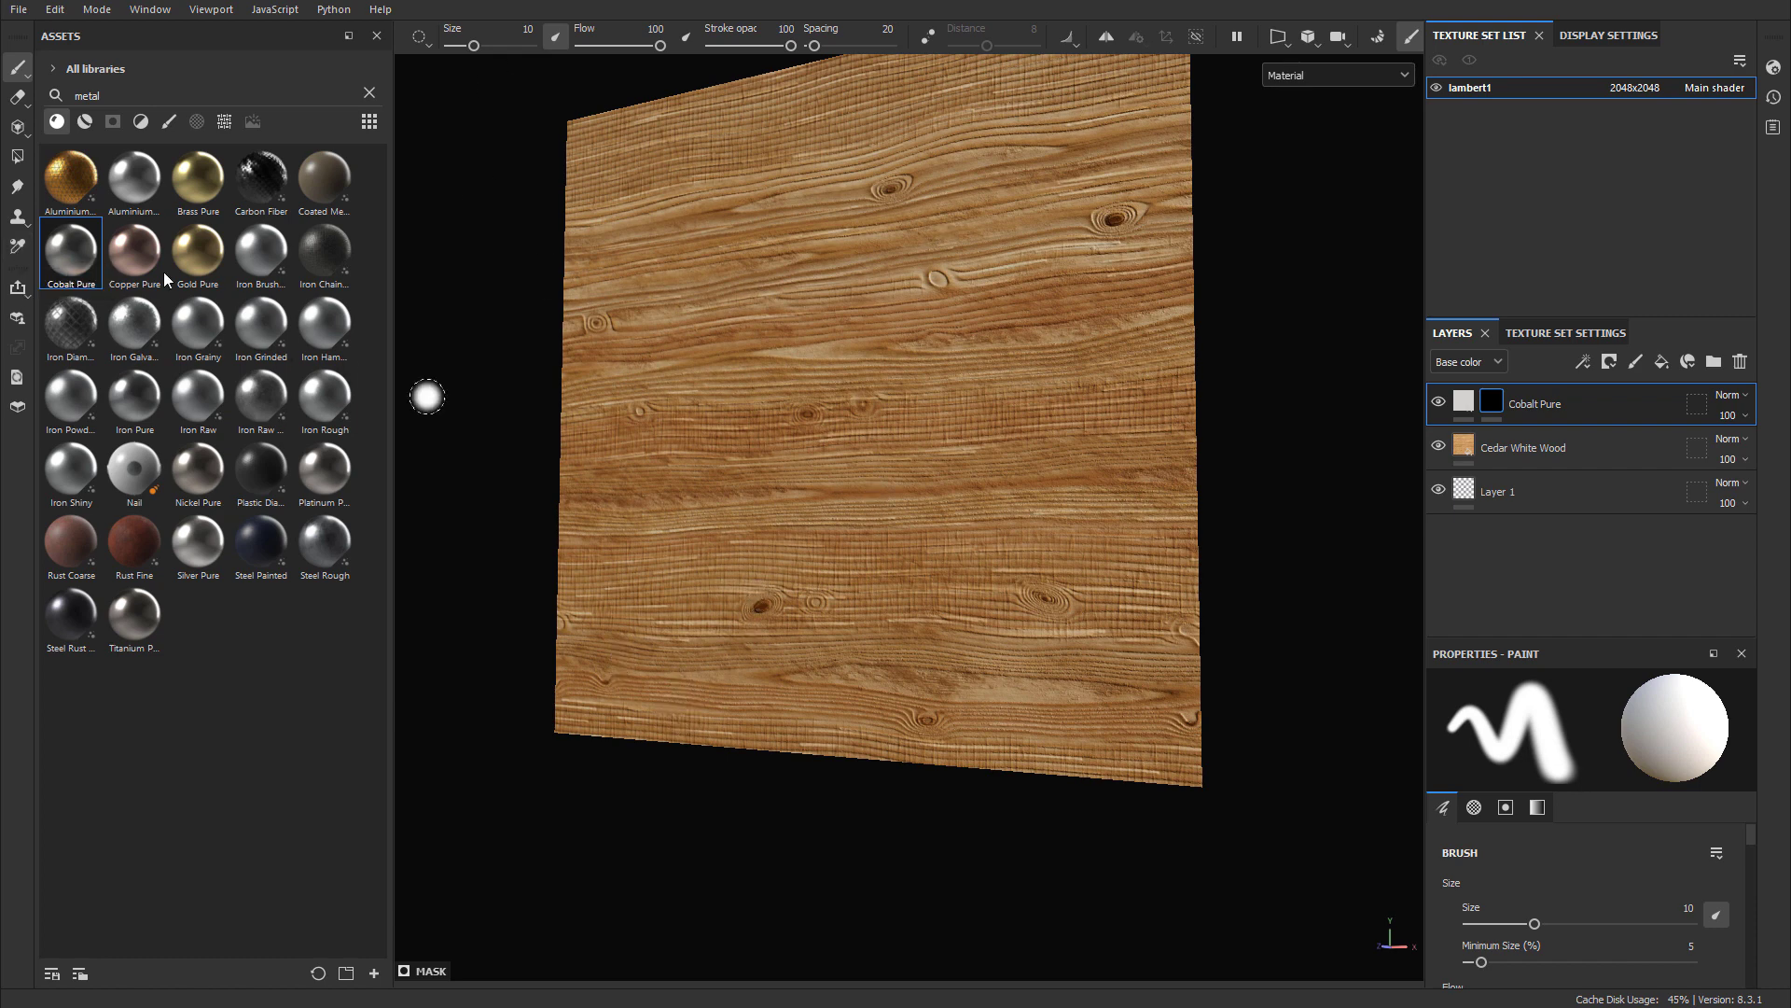
{"action": "left_click", "coordinate": [17, 158]}
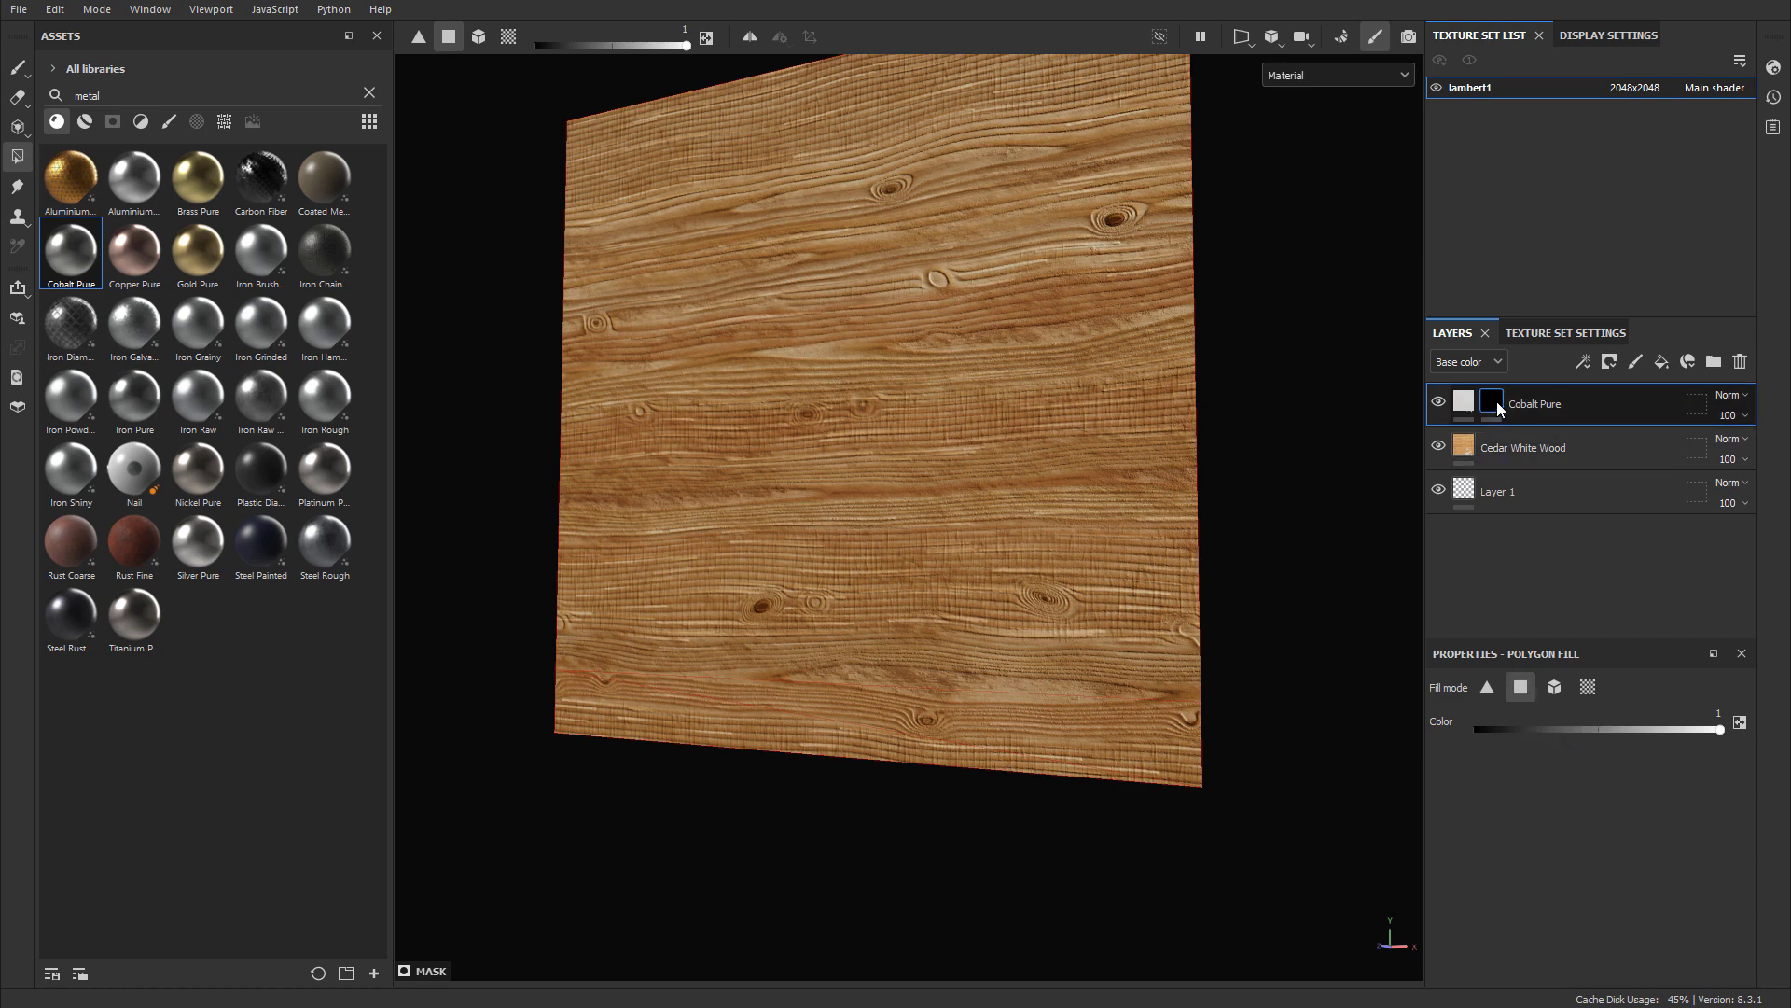
{"action": "left_click", "coordinate": [920, 737]}
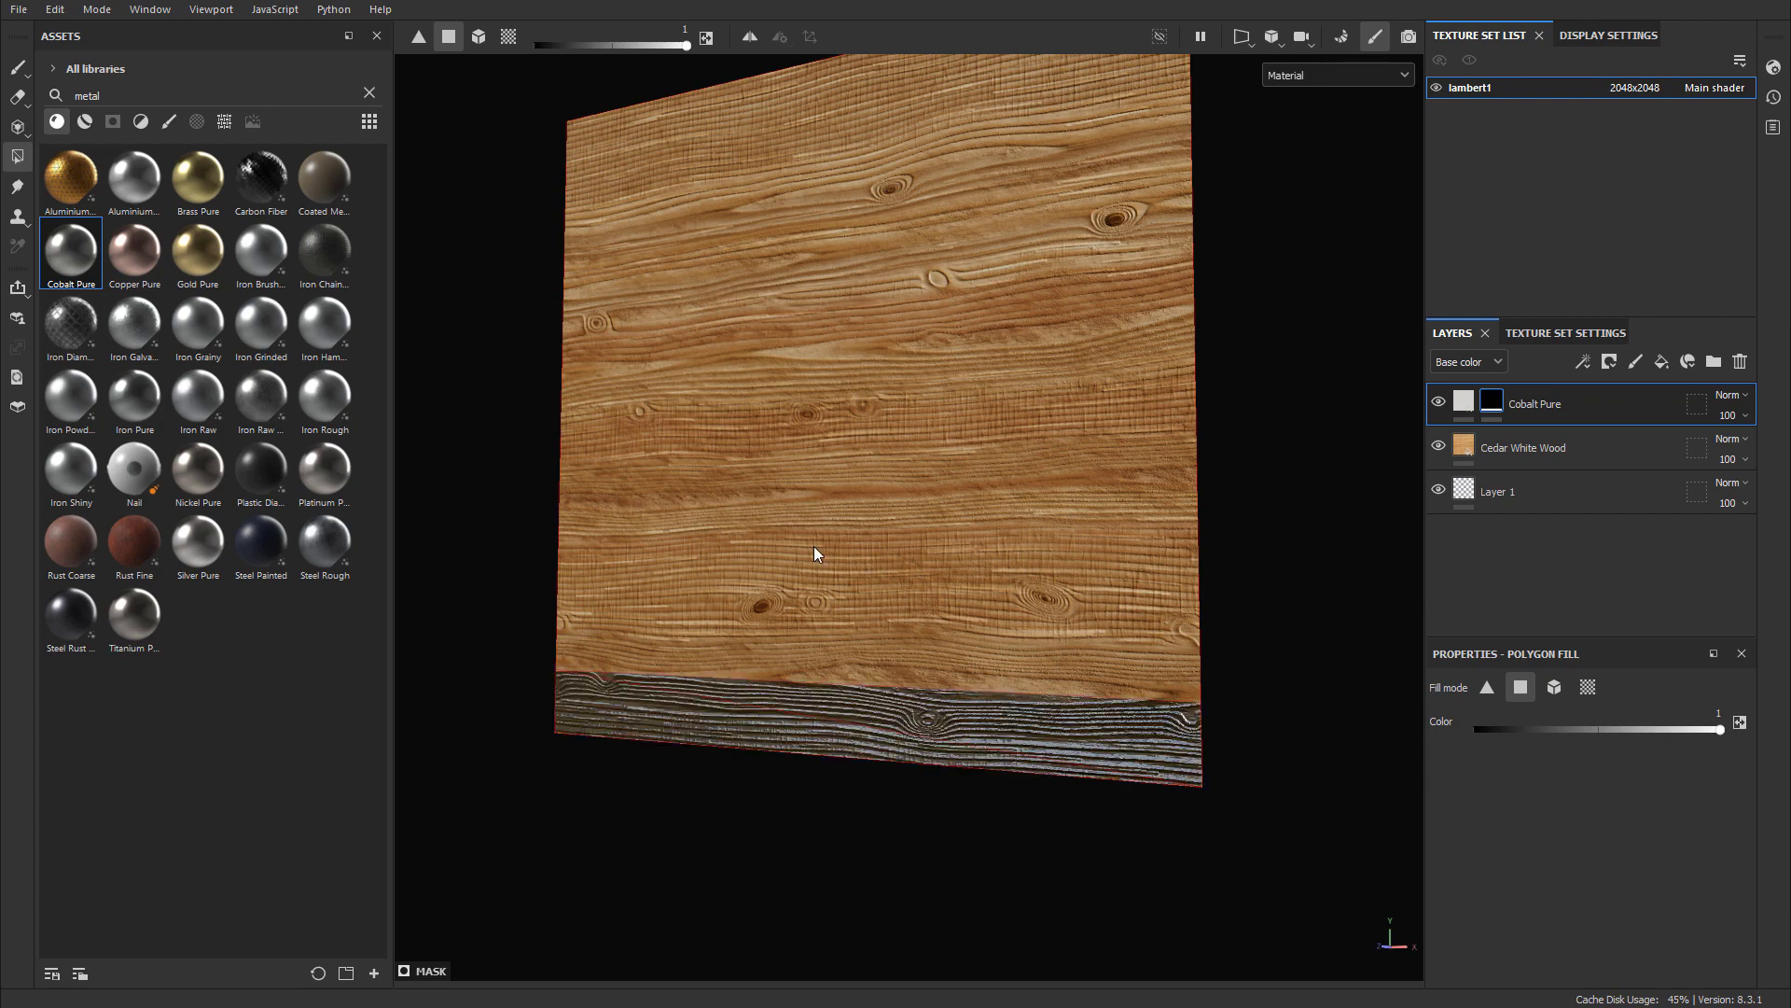
{"action": "left_click_drag", "start_coordinate": [813, 545], "coordinate": [854, 433], "text": "alt"}
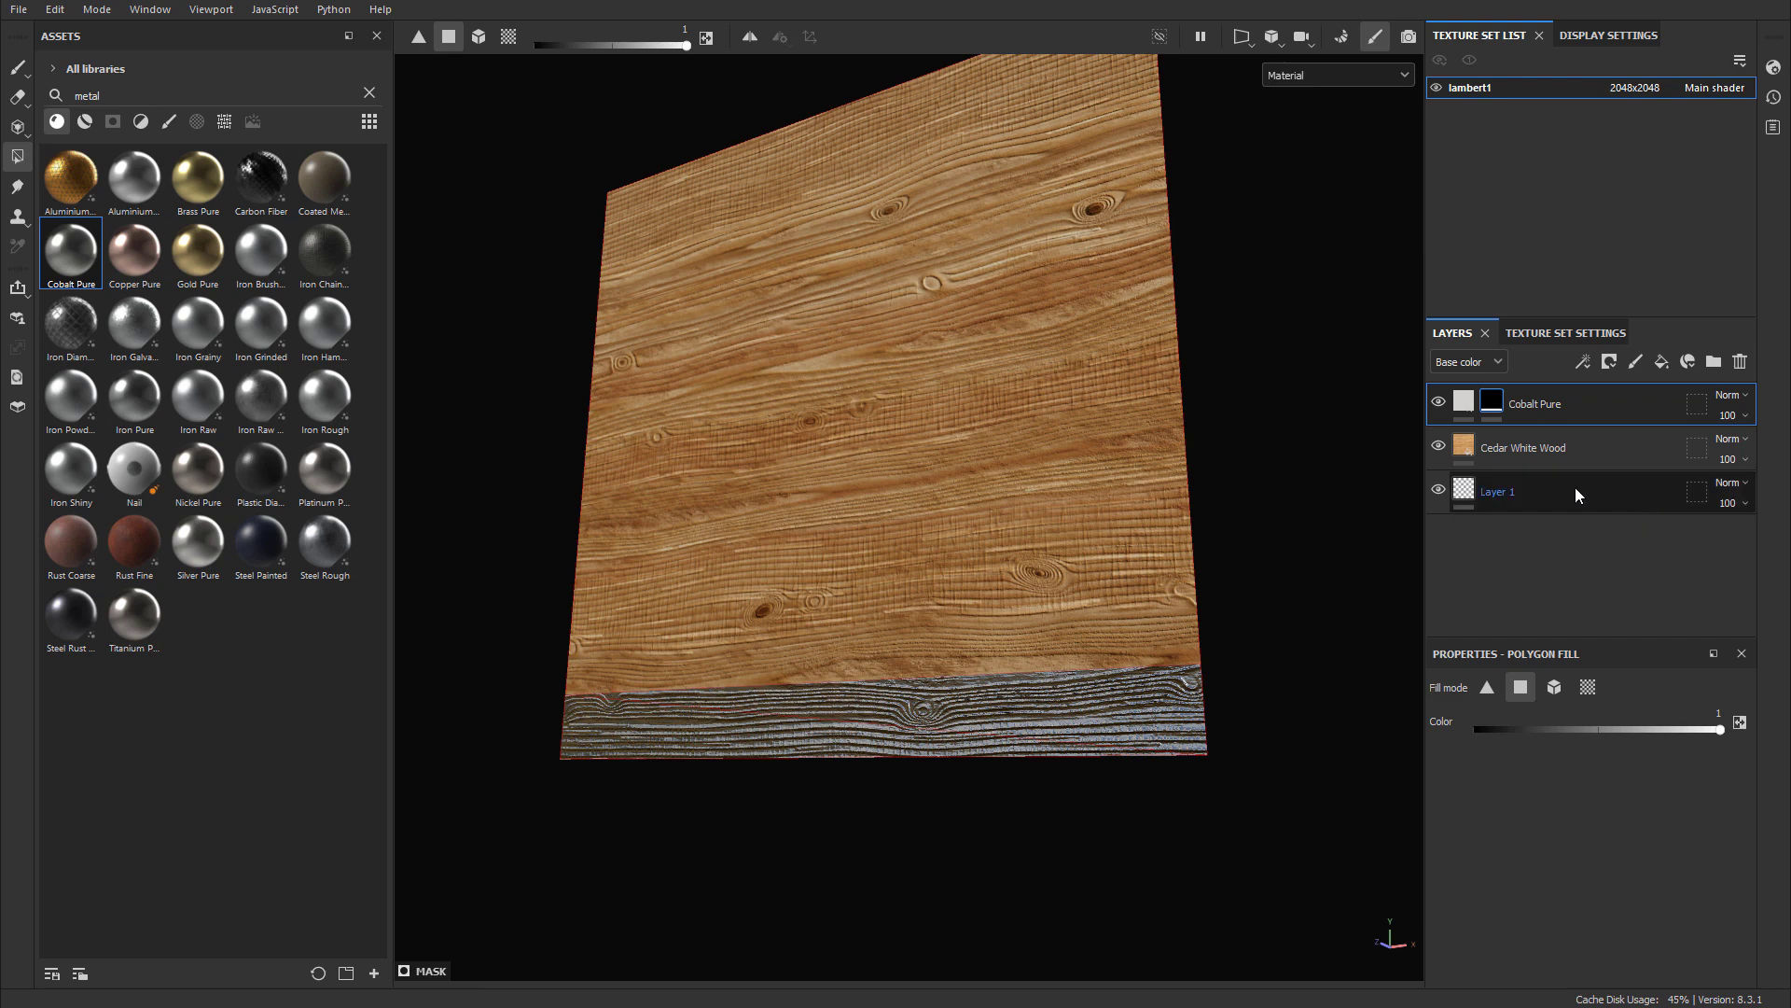
Check what the Cedar White Wood layer contributes by hiding and showing it, and delete that layer
{"action": "left_click", "coordinate": [1437, 447]}
{"action": "mouse_move", "coordinate": [1255, 447]}
{"action": "left_mouse_down", "text": "alt"}
{"action": "mouse_move", "coordinate": [1323, 428]}
{"action": "mouse_move", "coordinate": [1248, 424]}
{"action": "mouse_move", "coordinate": [1245, 448]}
{"action": "left_mouse_up", "text": "alt"}
{"action": "left_click", "coordinate": [1438, 447]}
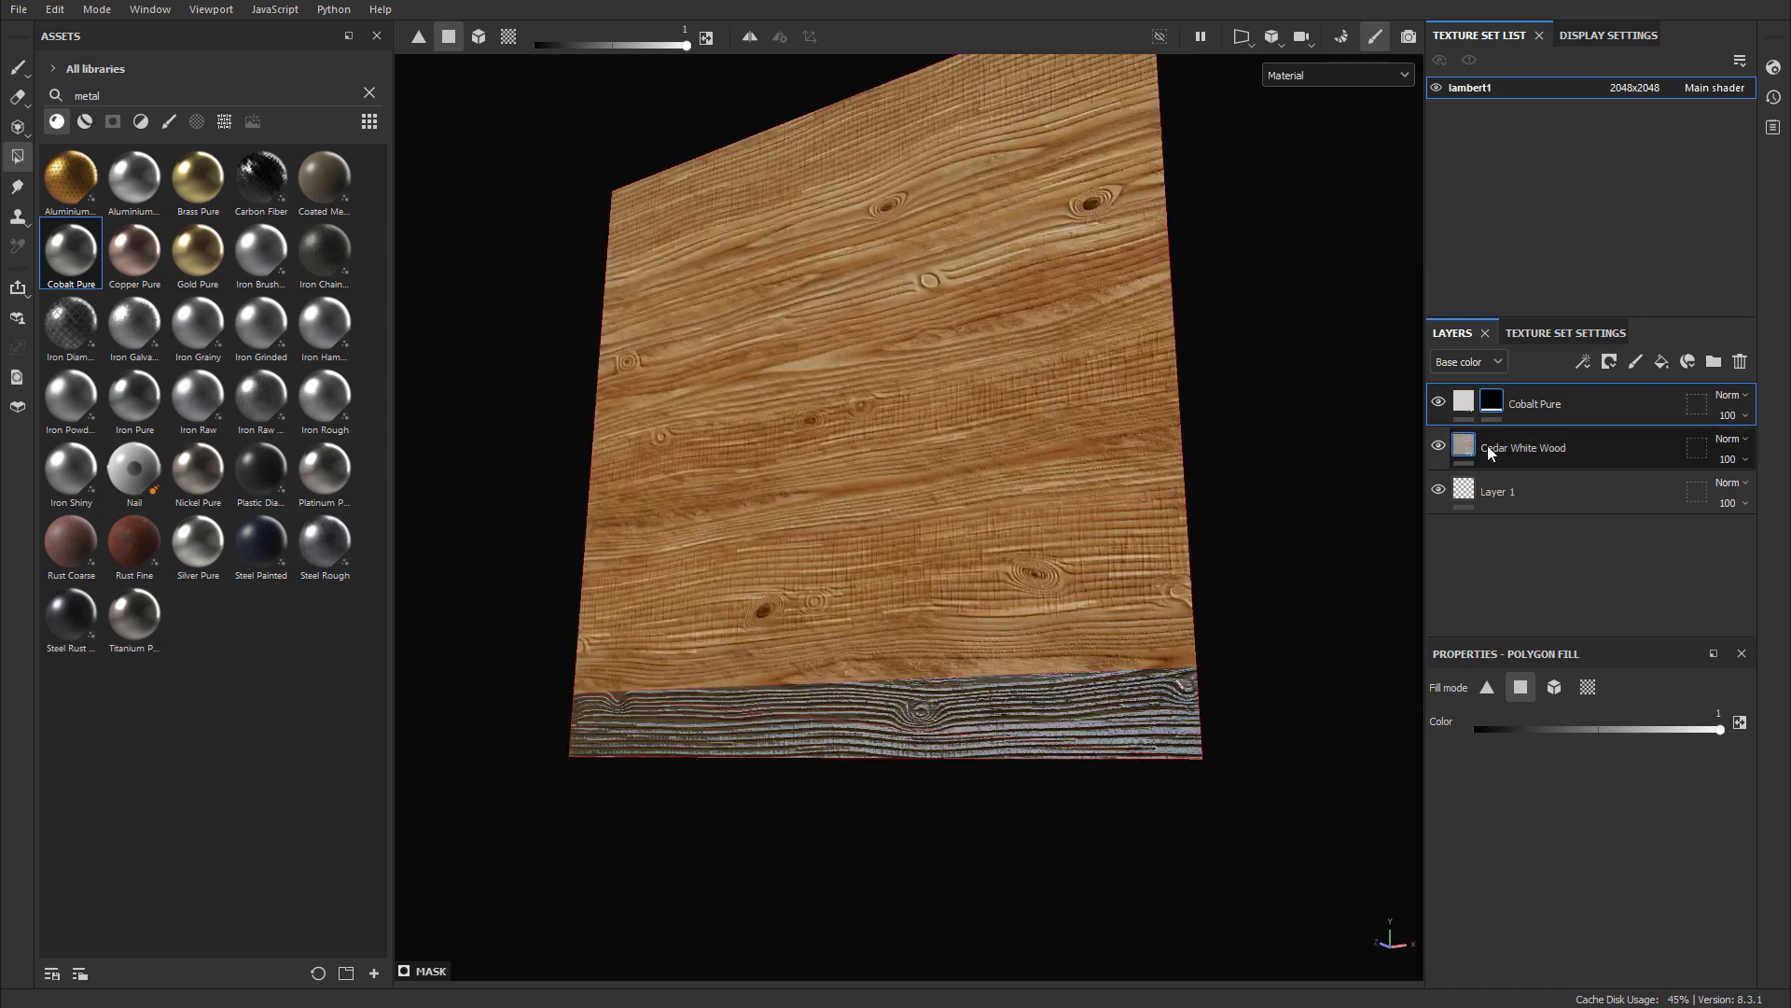
{"action": "left_click", "coordinate": [1595, 454]}
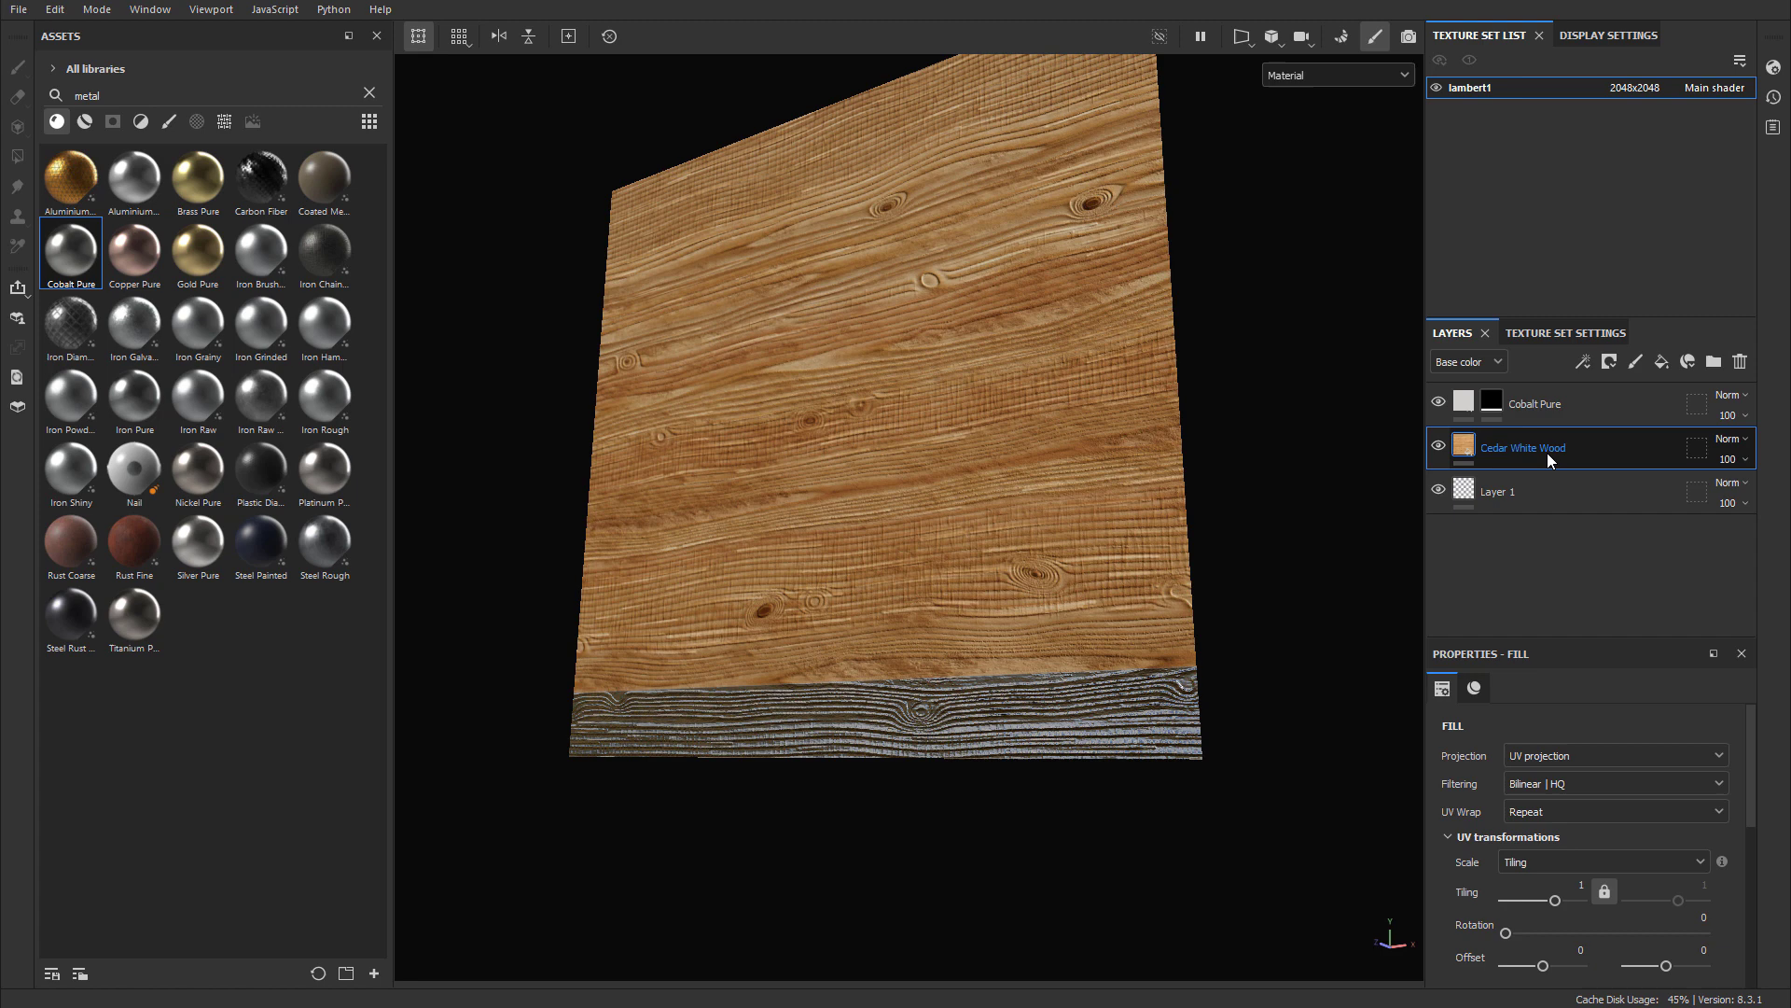
{"action": "left_click", "coordinate": [1741, 362]}
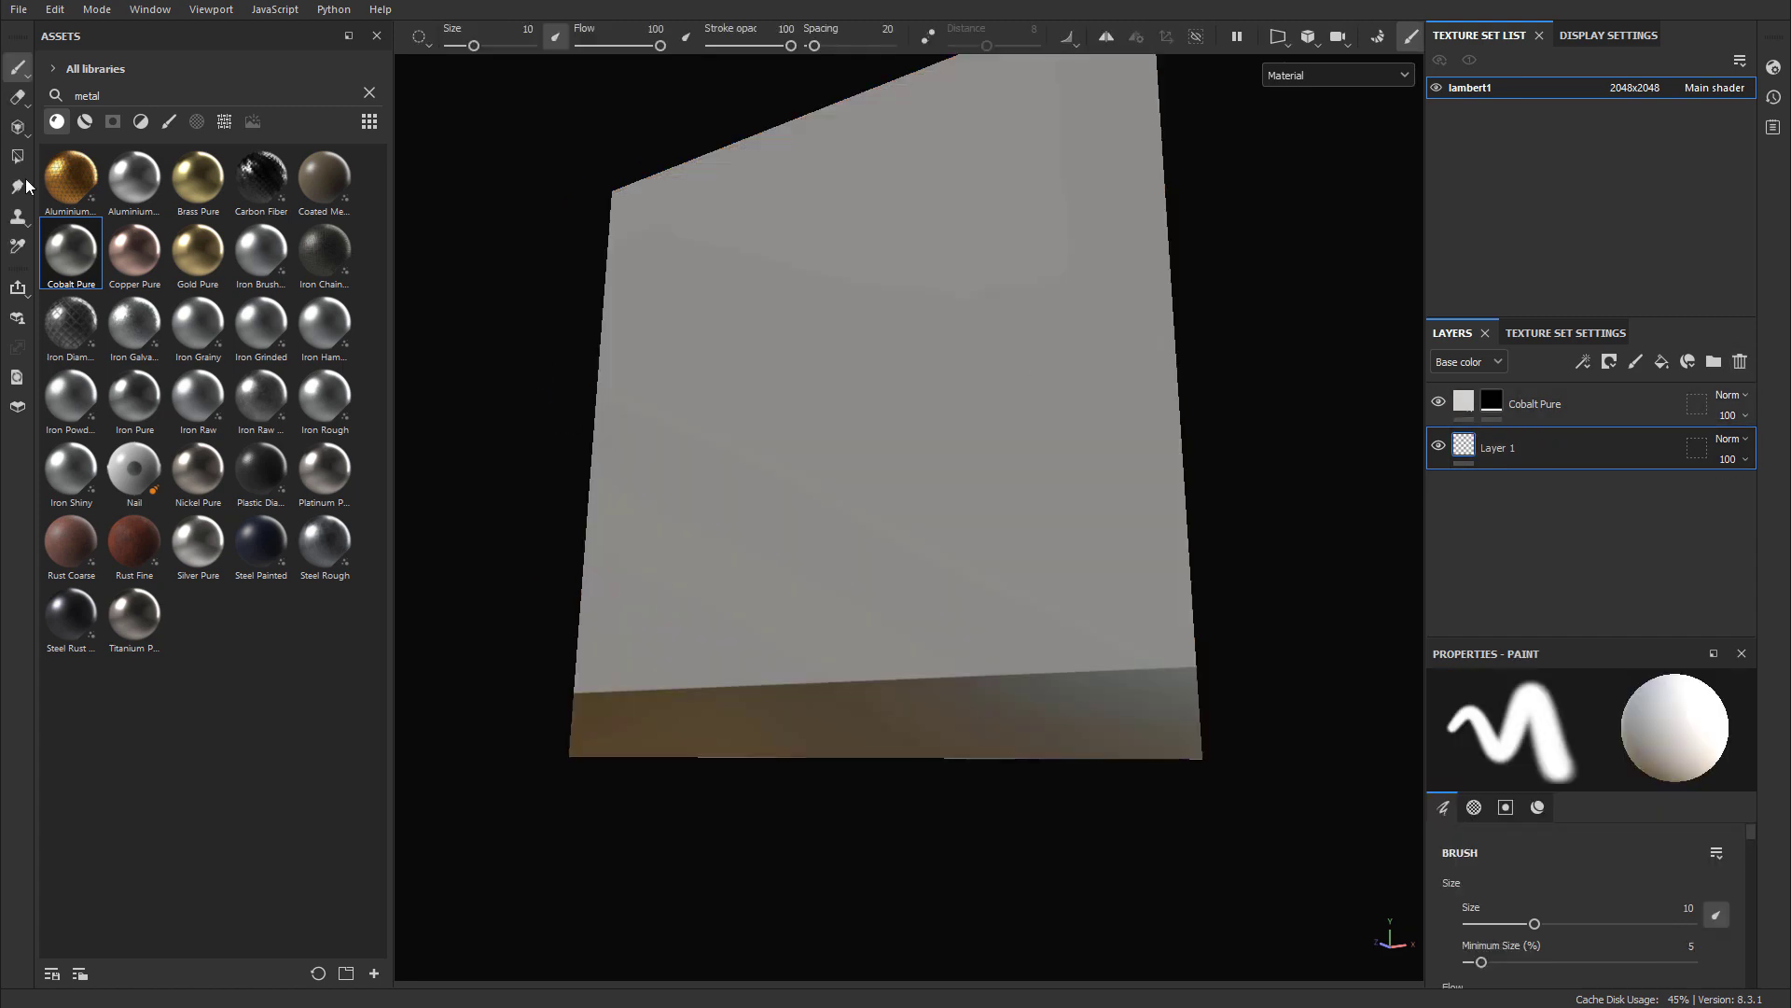
Search the assets for "wood", apply Bamboo Wood Varnished to the plane, and move its layer beneath Cobalt Pure
{"action": "double_click", "coordinate": [88, 95]}
{"action": "type", "text": "wood"}
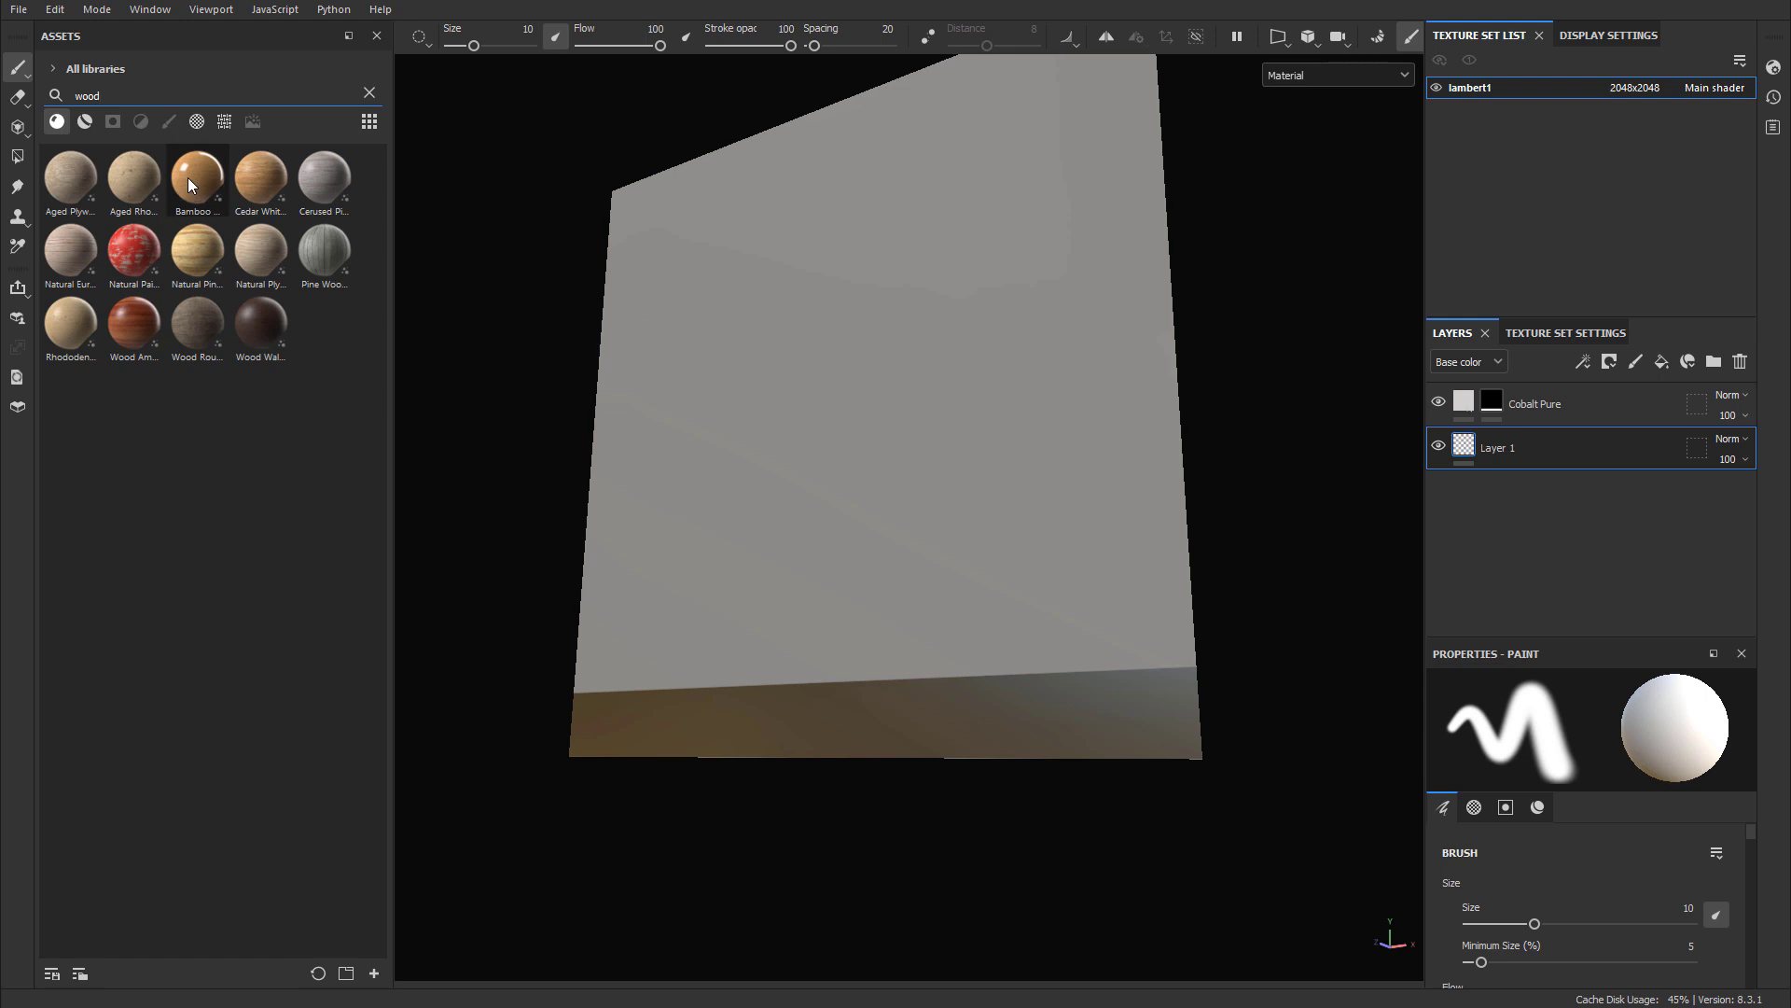
{"action": "left_click_drag", "start_coordinate": [188, 180], "coordinate": [763, 435]}
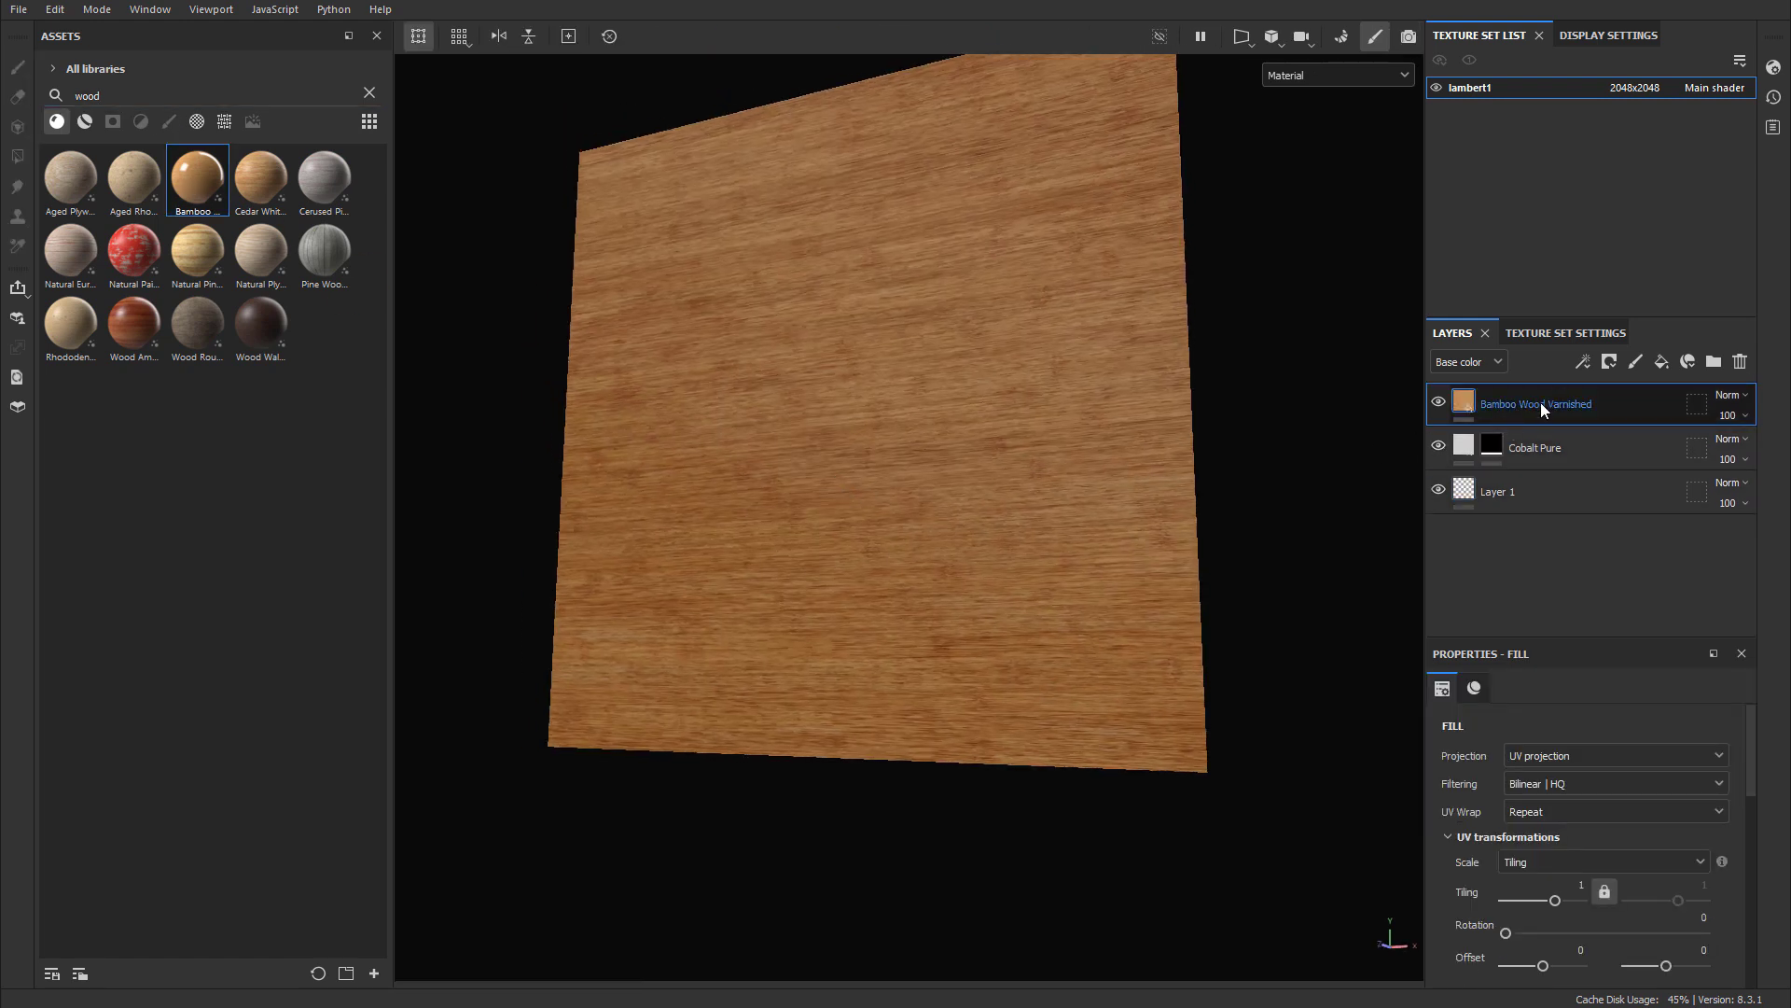
{"action": "left_click_drag", "start_coordinate": [1541, 401], "coordinate": [1542, 461]}
{"action": "left_click_drag", "start_coordinate": [848, 640], "coordinate": [1110, 684], "text": "alt"}
{"action": "middle_click_drag", "start_coordinate": [1110, 690], "coordinate": [1015, 604], "text": "alt"}
{"action": "left_click_drag", "start_coordinate": [1008, 618], "coordinate": [1020, 627], "text": "alt"}
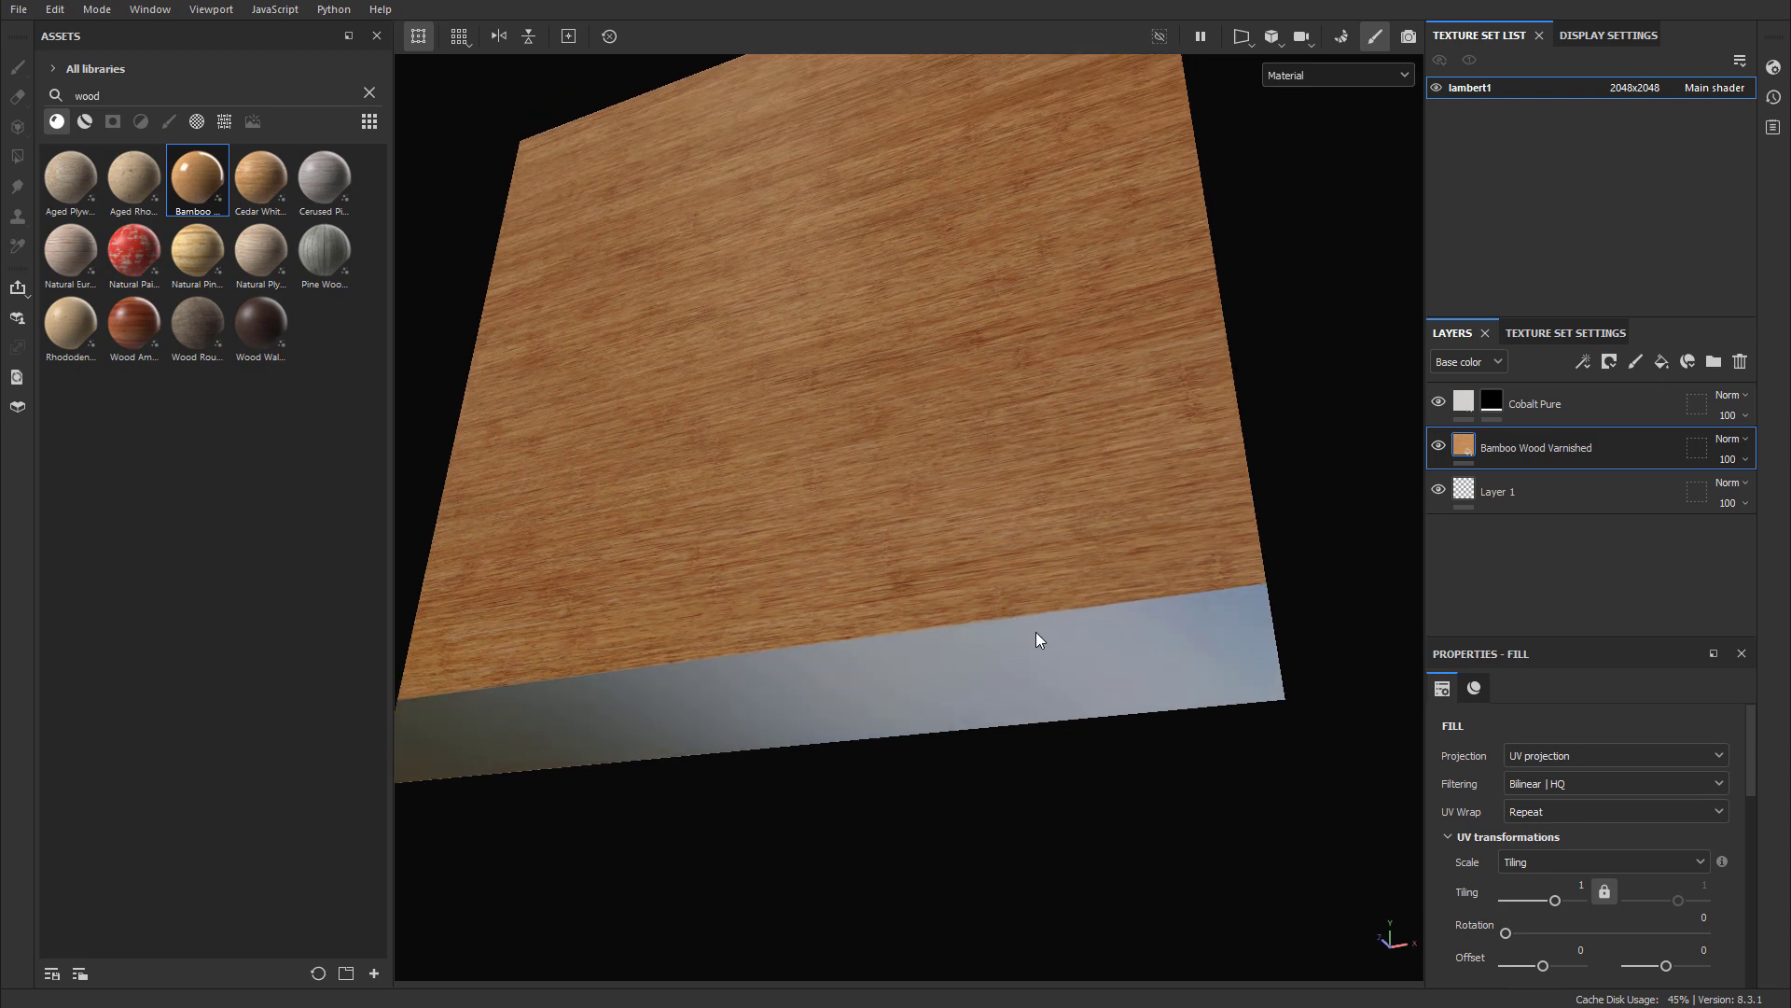
{"action": "left_click_drag", "start_coordinate": [1145, 592], "coordinate": [853, 411], "text": "alt"}
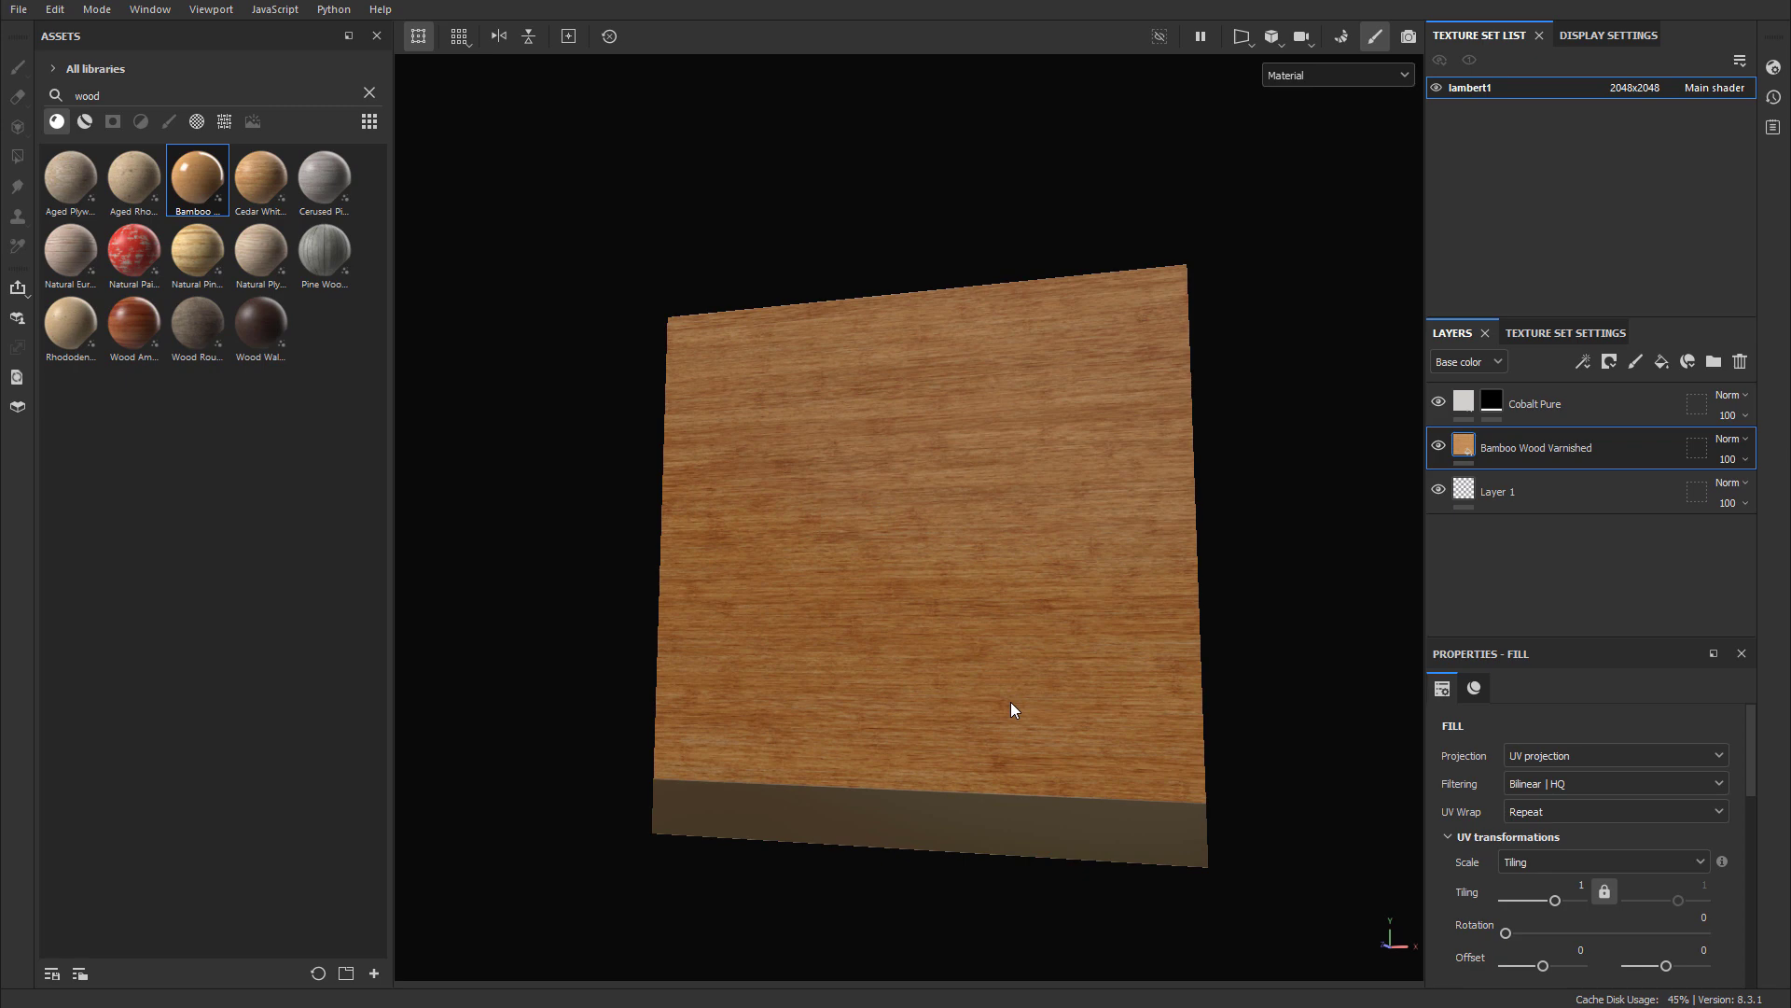
{"action": "left_click_drag", "start_coordinate": [1011, 709], "coordinate": [1114, 603], "text": "alt"}
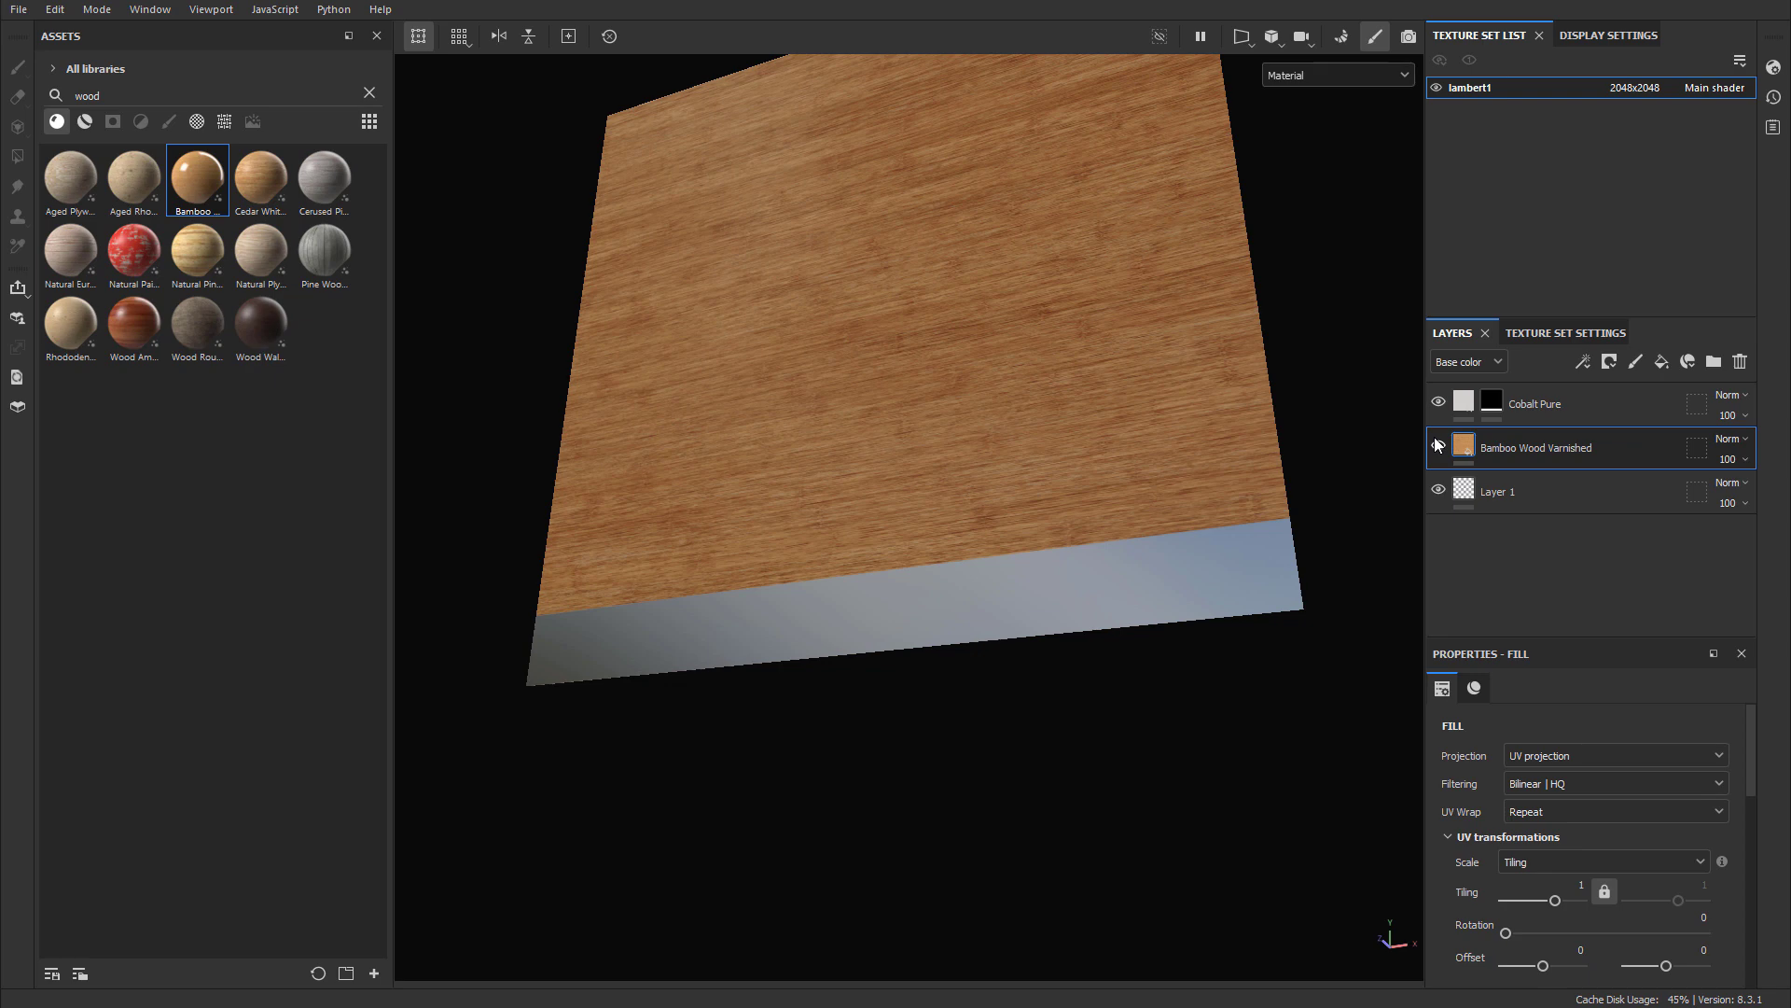
{"action": "middle_click_drag", "start_coordinate": [1244, 434], "coordinate": [1165, 604], "text": "alt"}
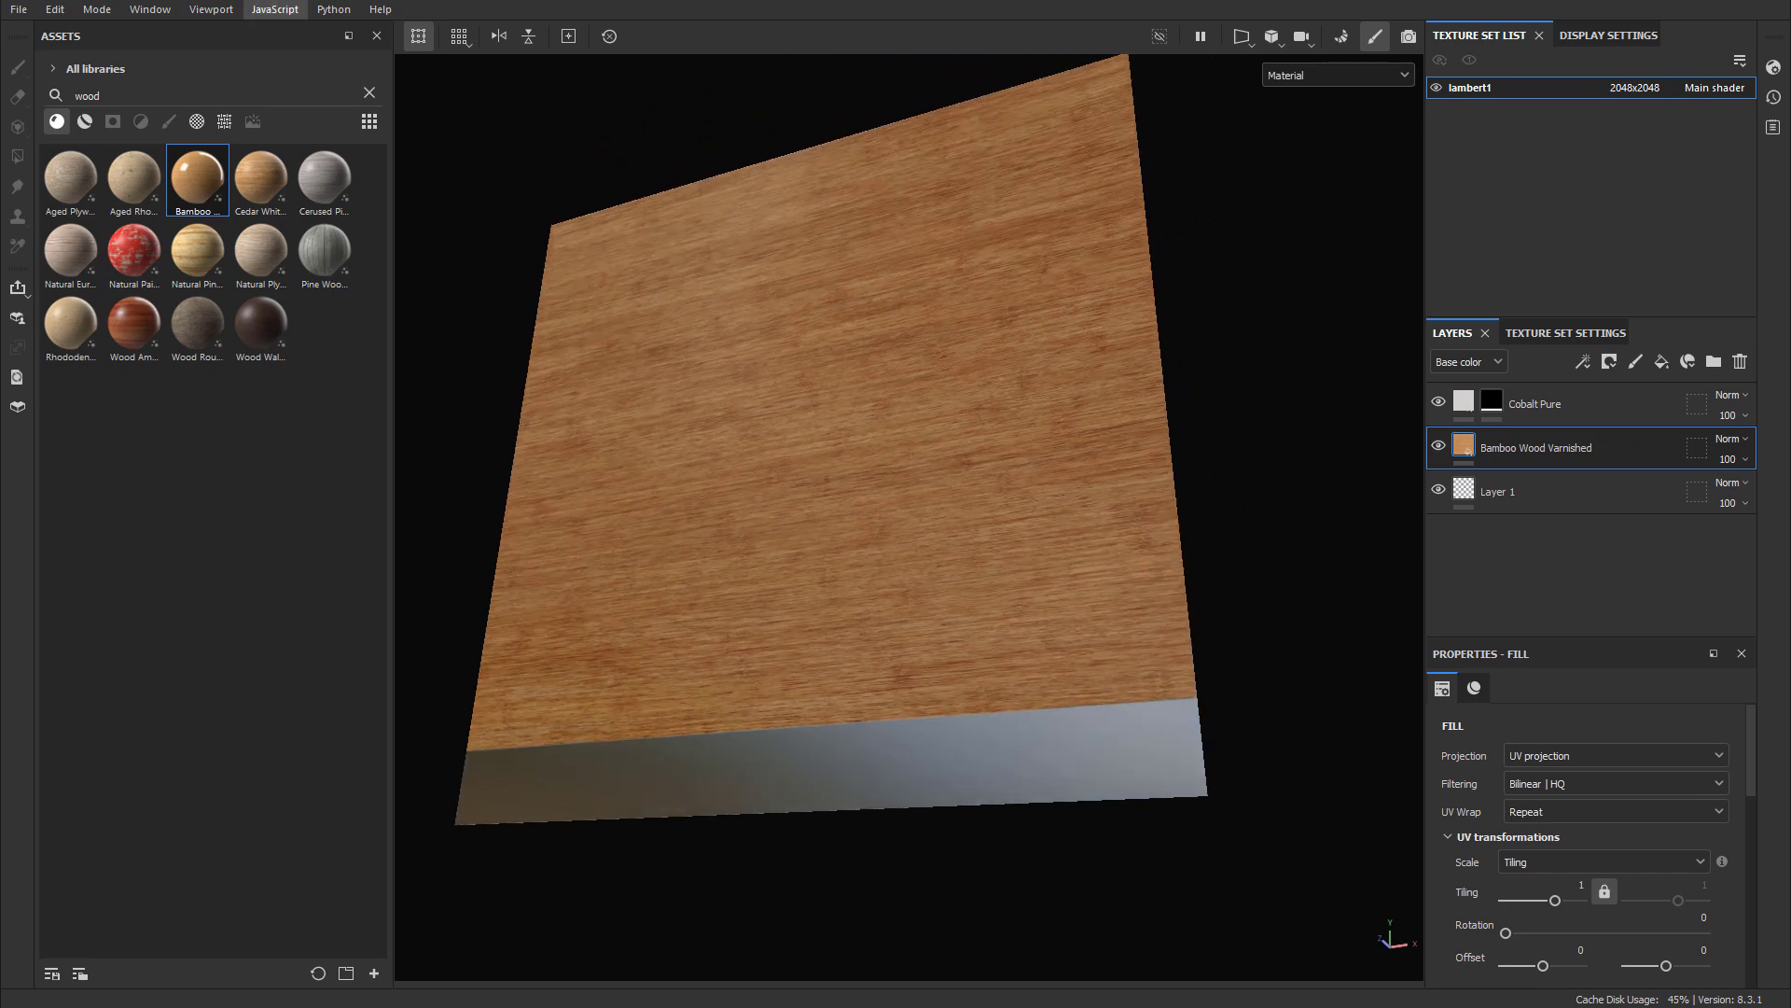
Review the lambert1 texture export with the emissive map excluded, close it without exporting, and look through the texture set settings
{"action": "left_click", "coordinate": [18, 10]}
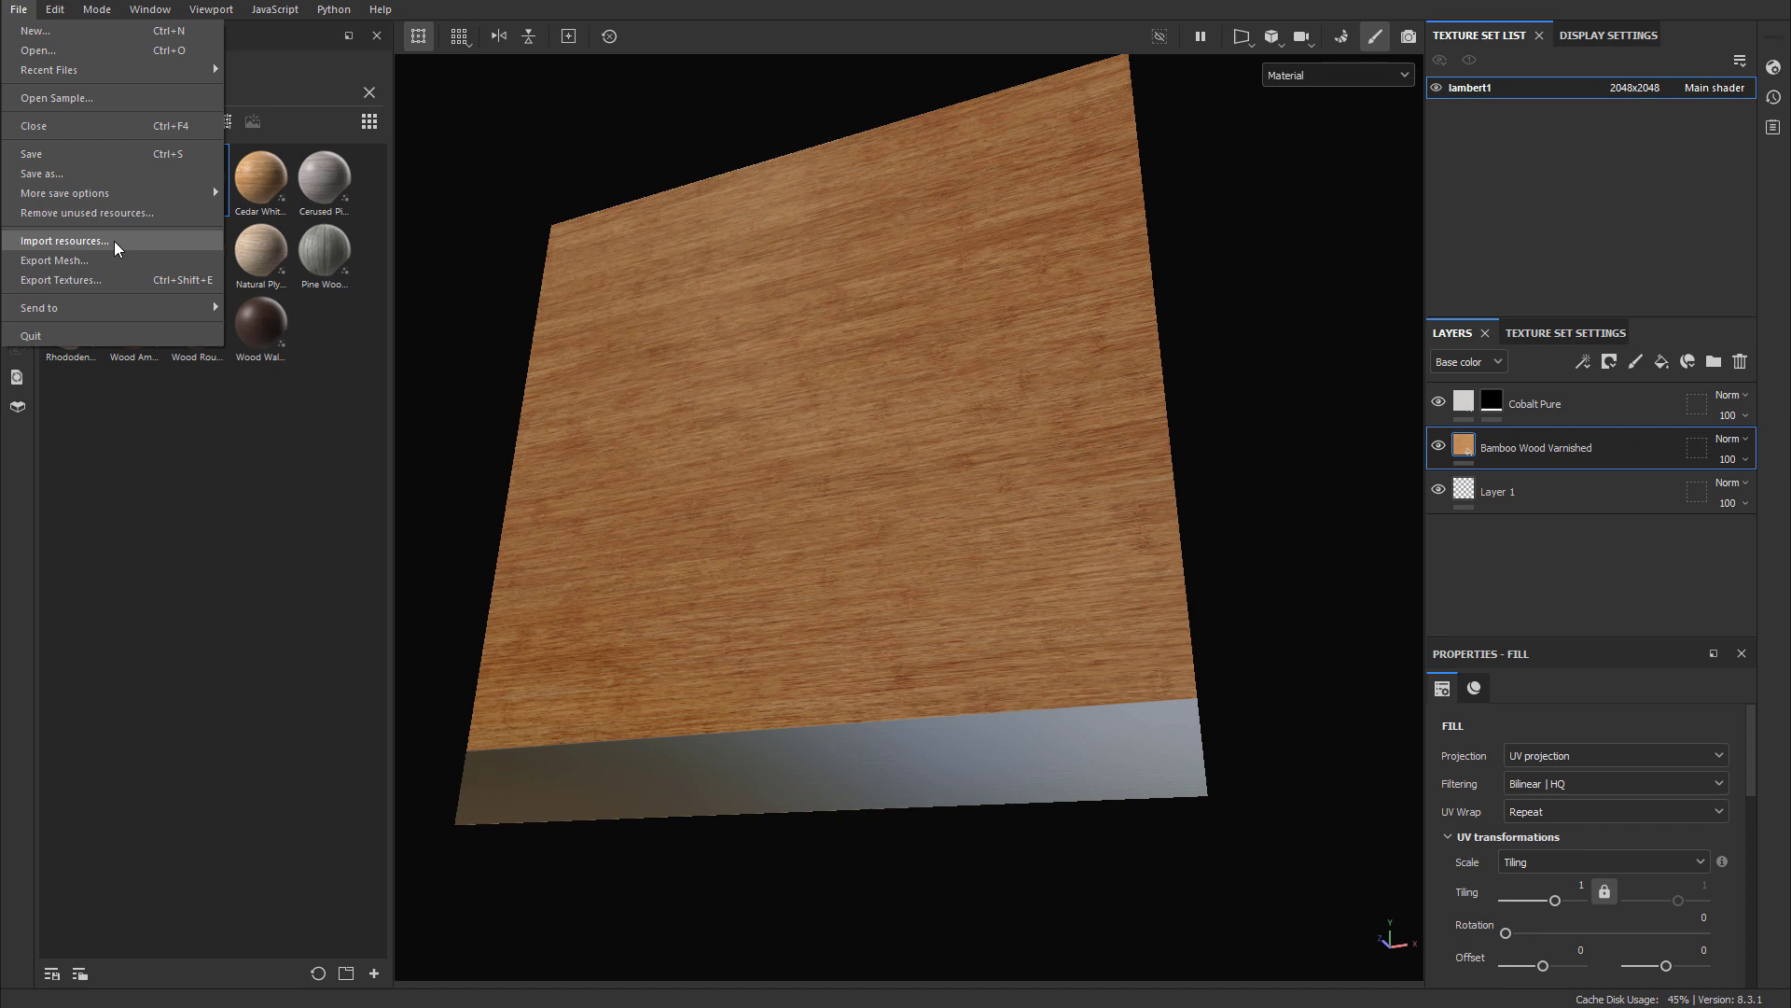
{"action": "left_click", "coordinate": [116, 280]}
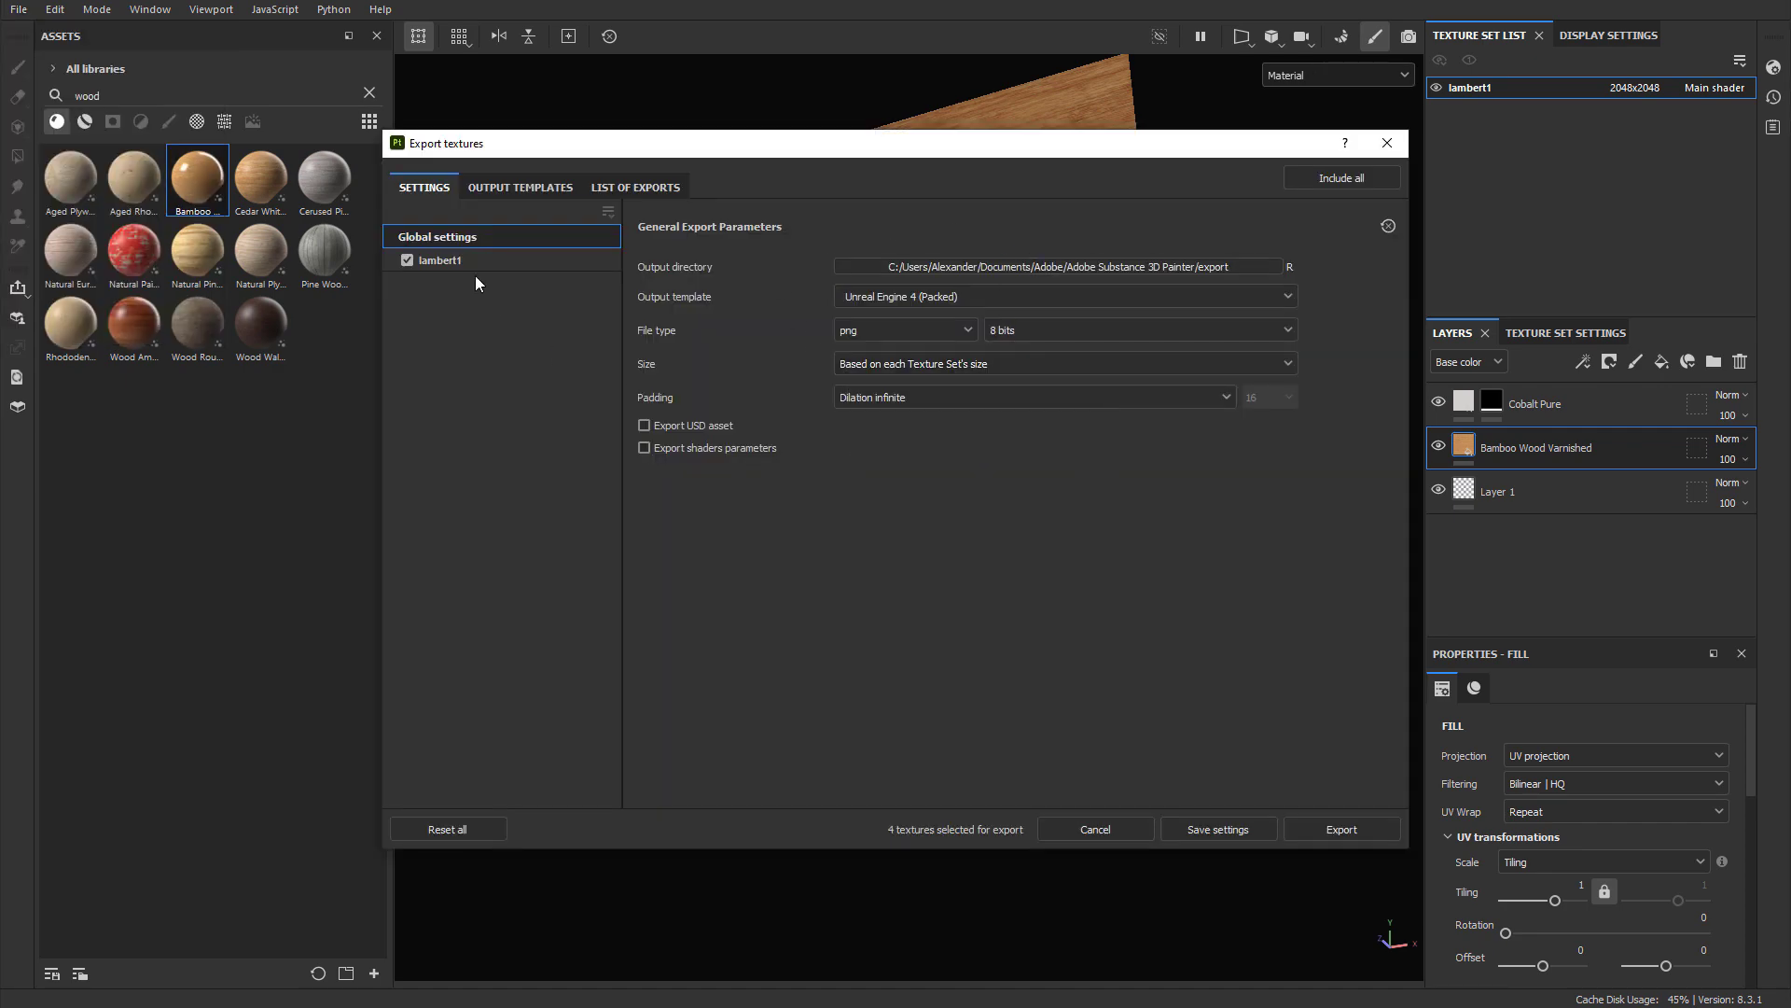
{"action": "left_click", "coordinate": [498, 257]}
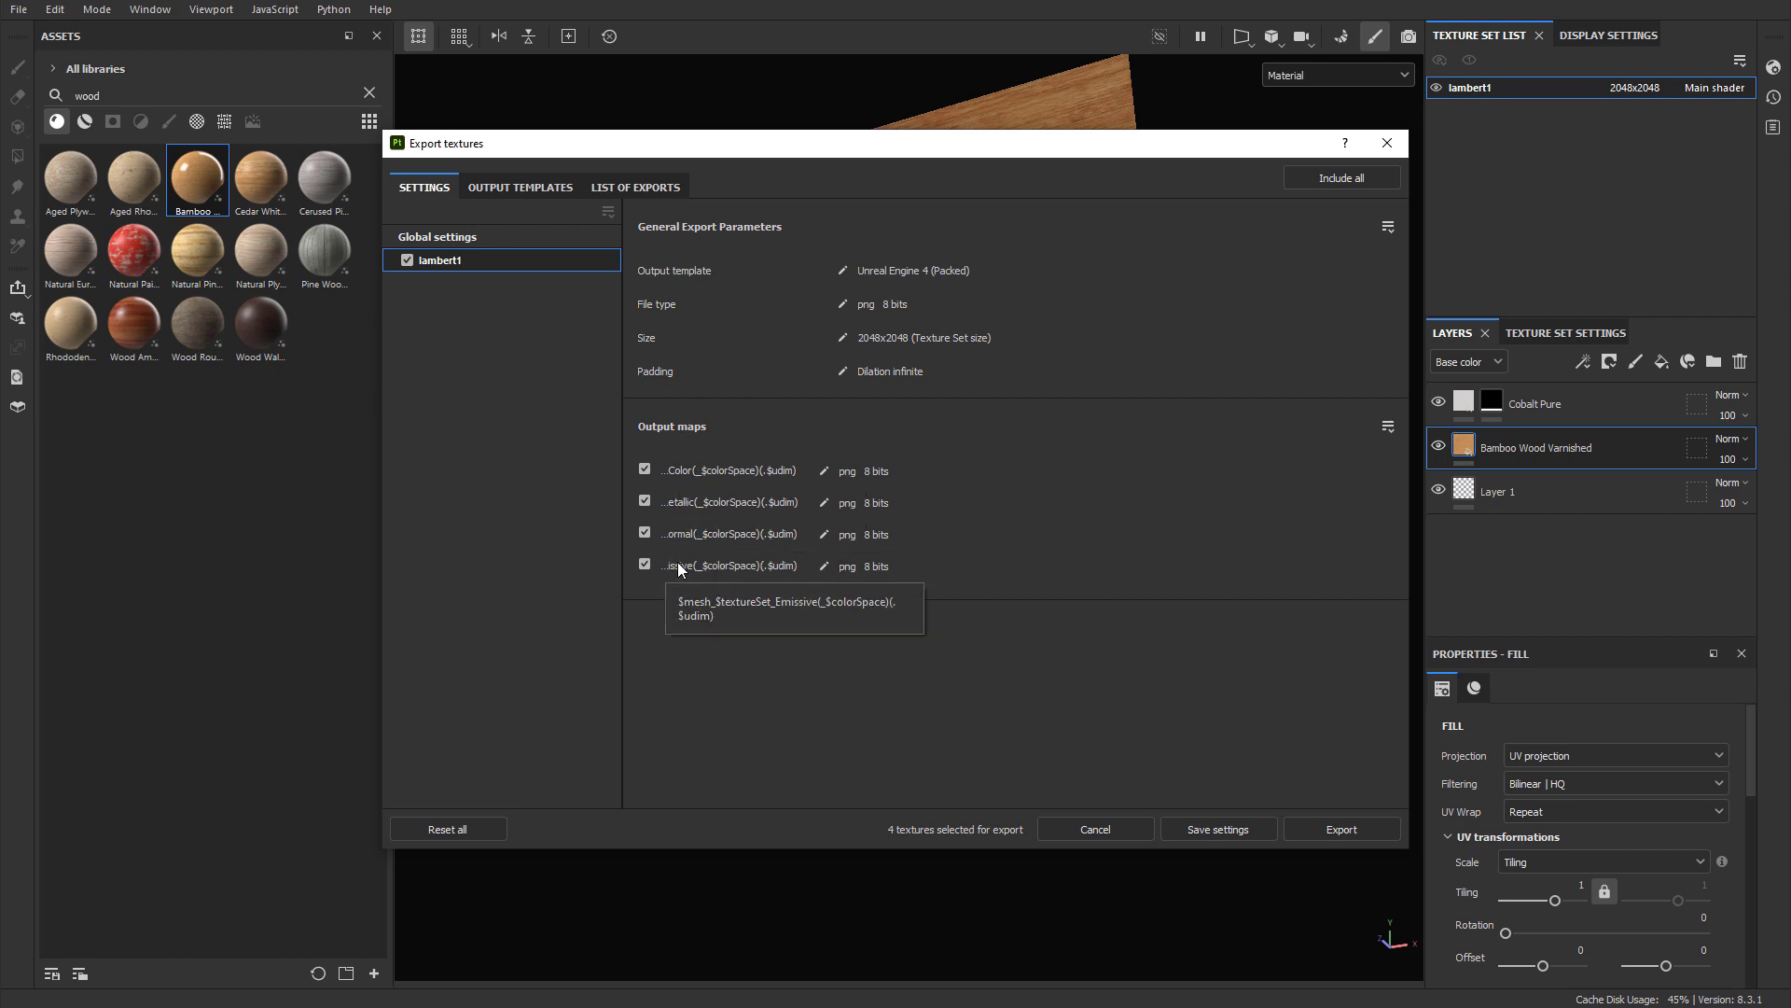
{"action": "left_click", "coordinate": [644, 564]}
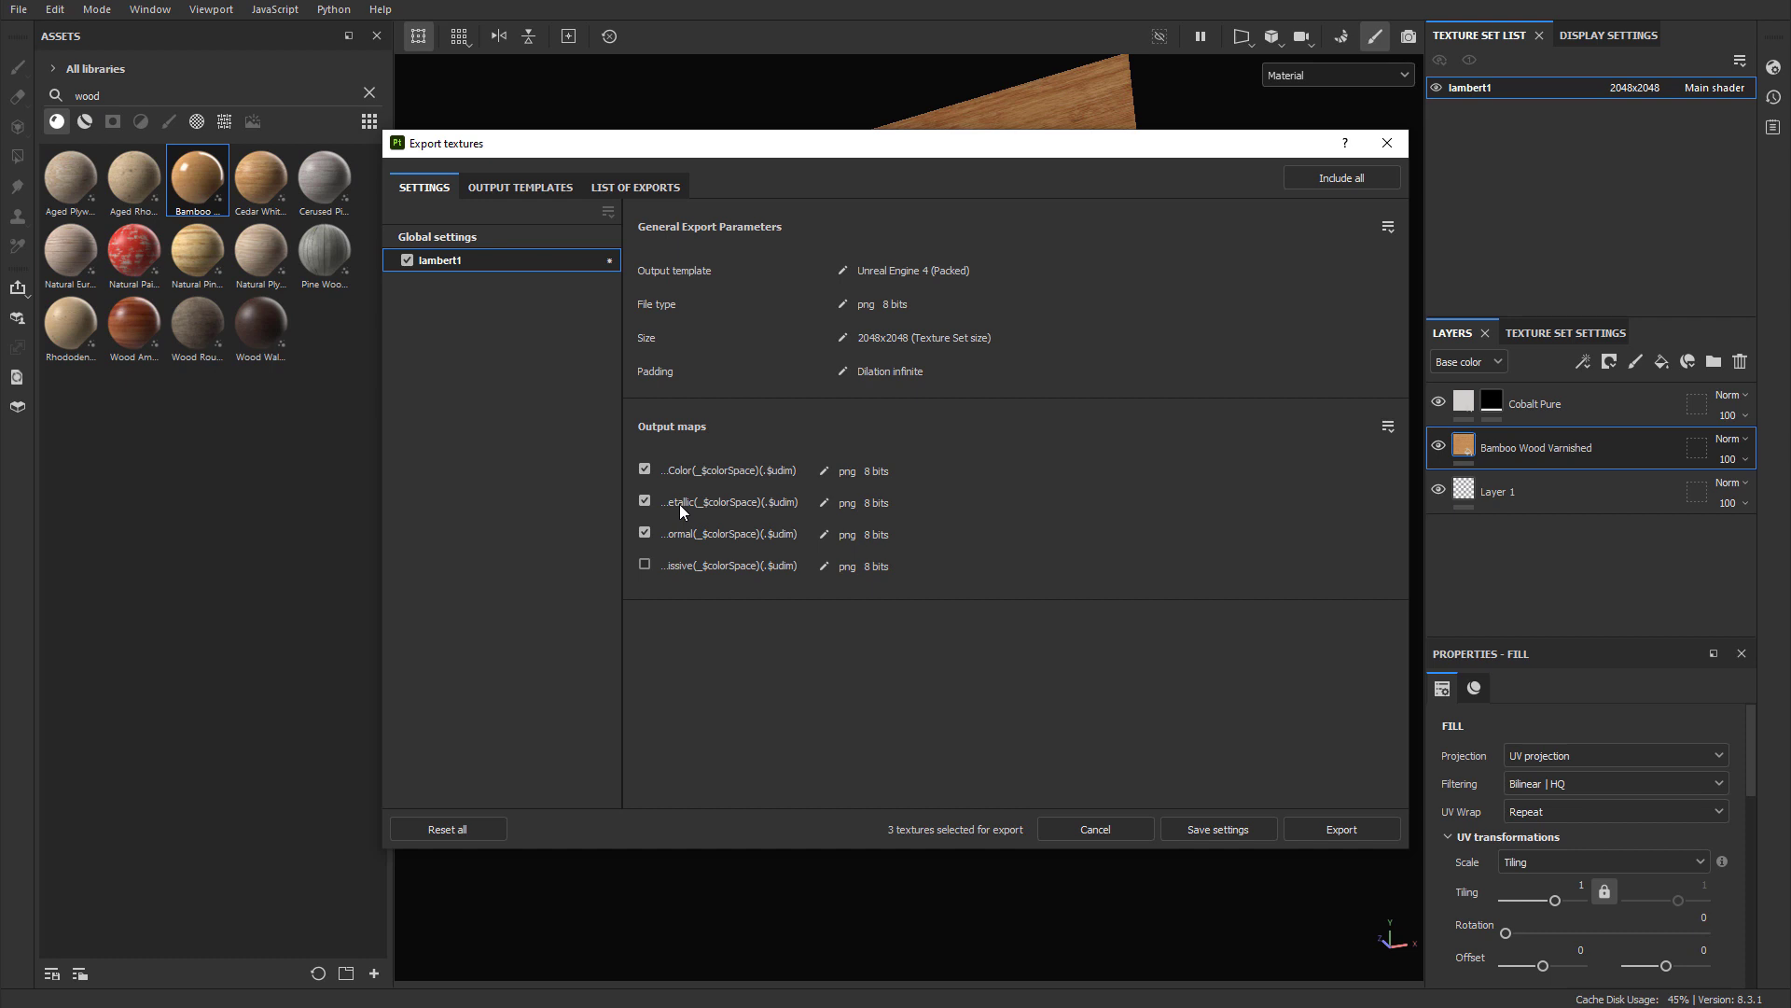
{"action": "left_click", "coordinate": [1387, 142]}
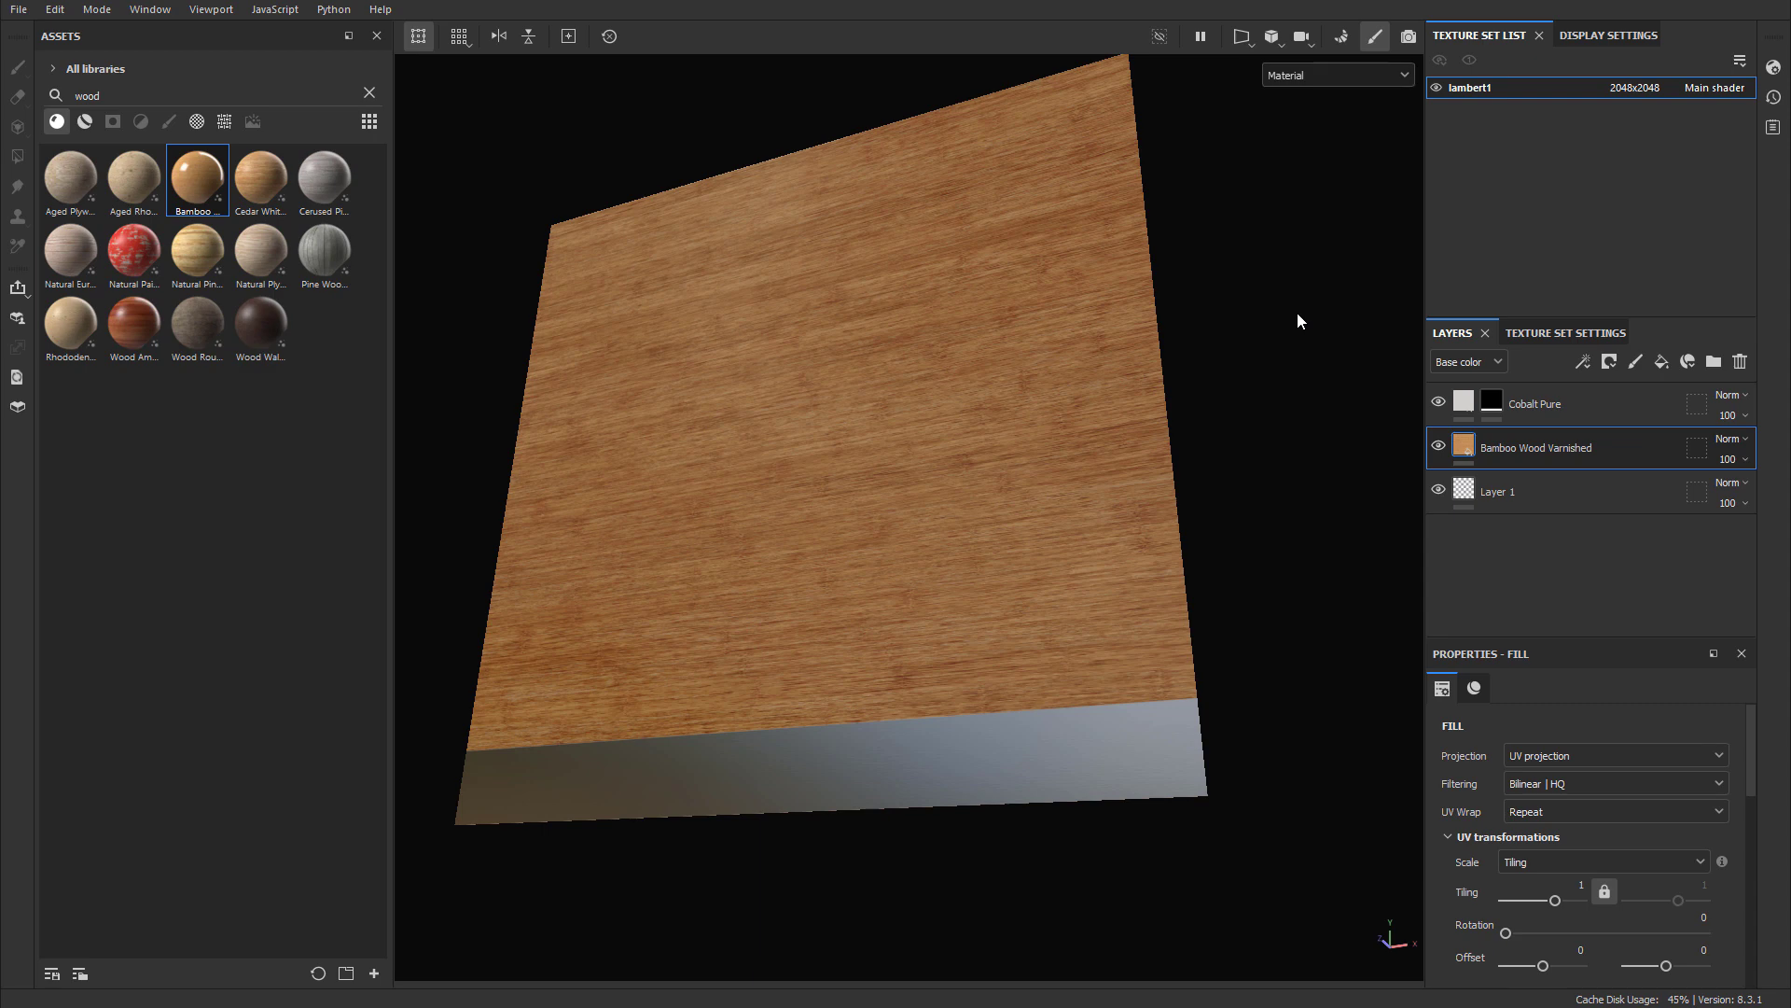
{"action": "left_click", "coordinate": [1550, 334]}
{"action": "scroll", "coordinate": [1573, 501], "scroll_direction": "down", "scroll_amount": 10}
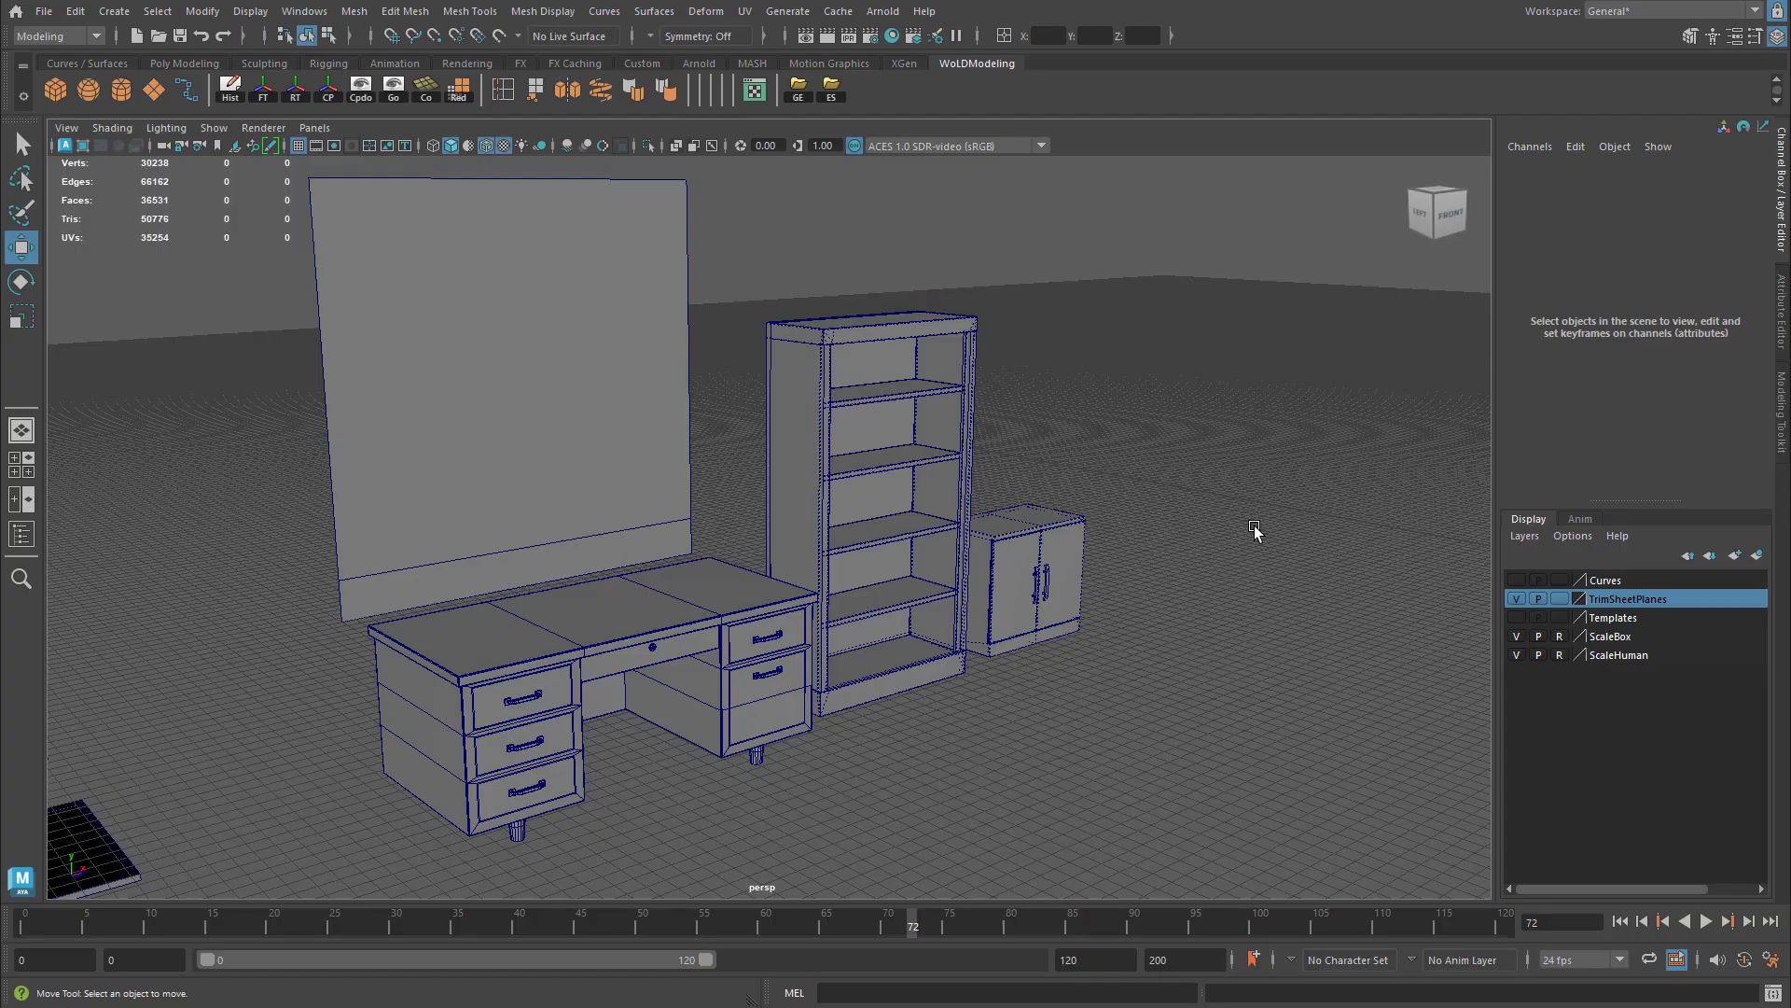
Switch to Maya, select the desk, and open its UV layout in the UV Editor
{"action": "left_click", "coordinate": [782, 623]}
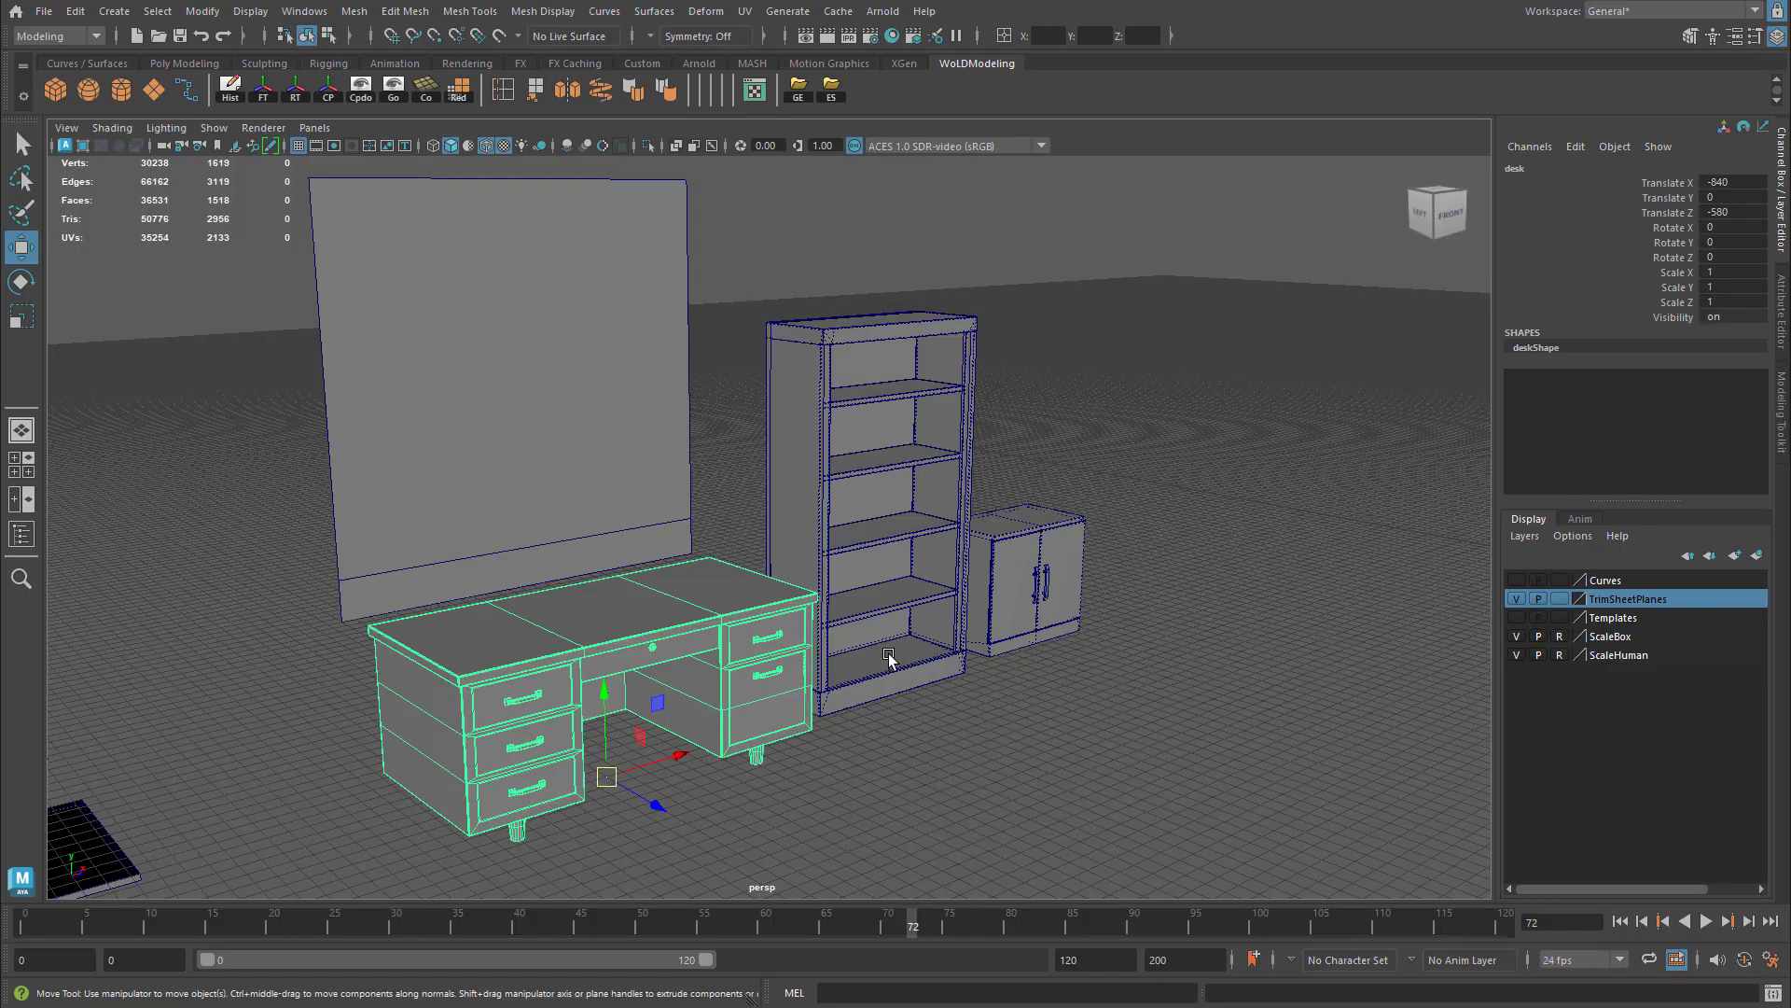
{"action": "left_click", "coordinate": [492, 261]}
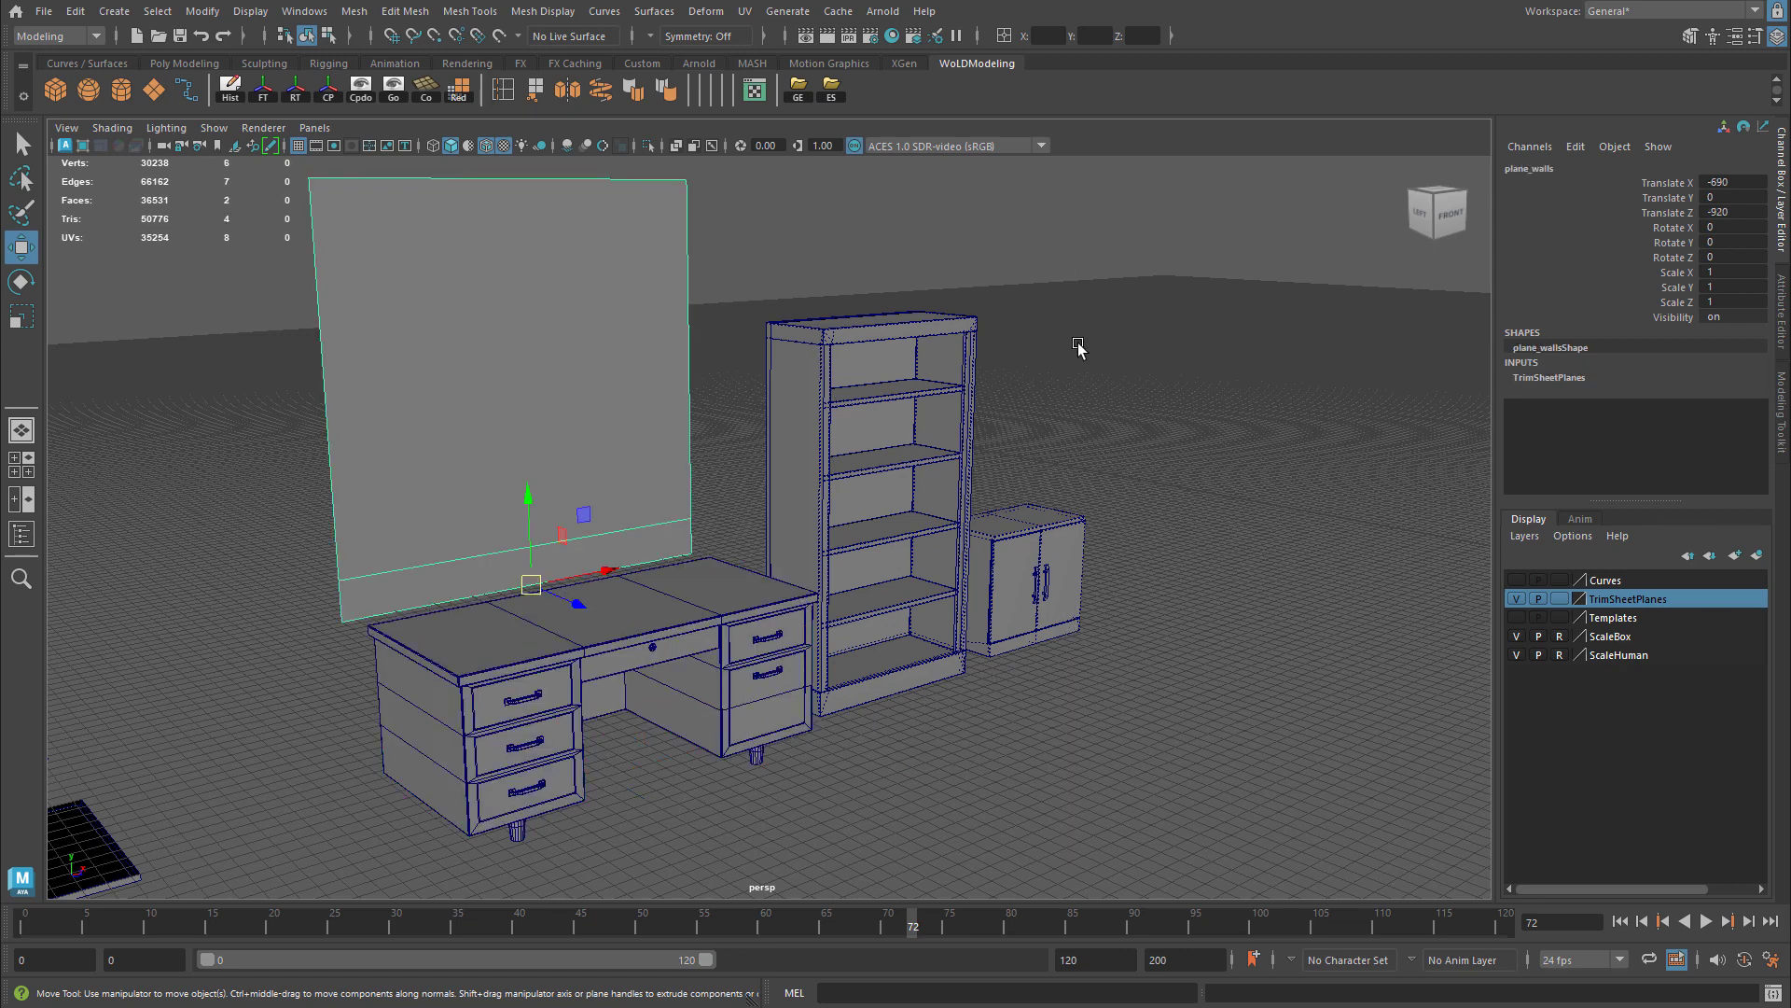
{"action": "left_click", "coordinate": [764, 653]}
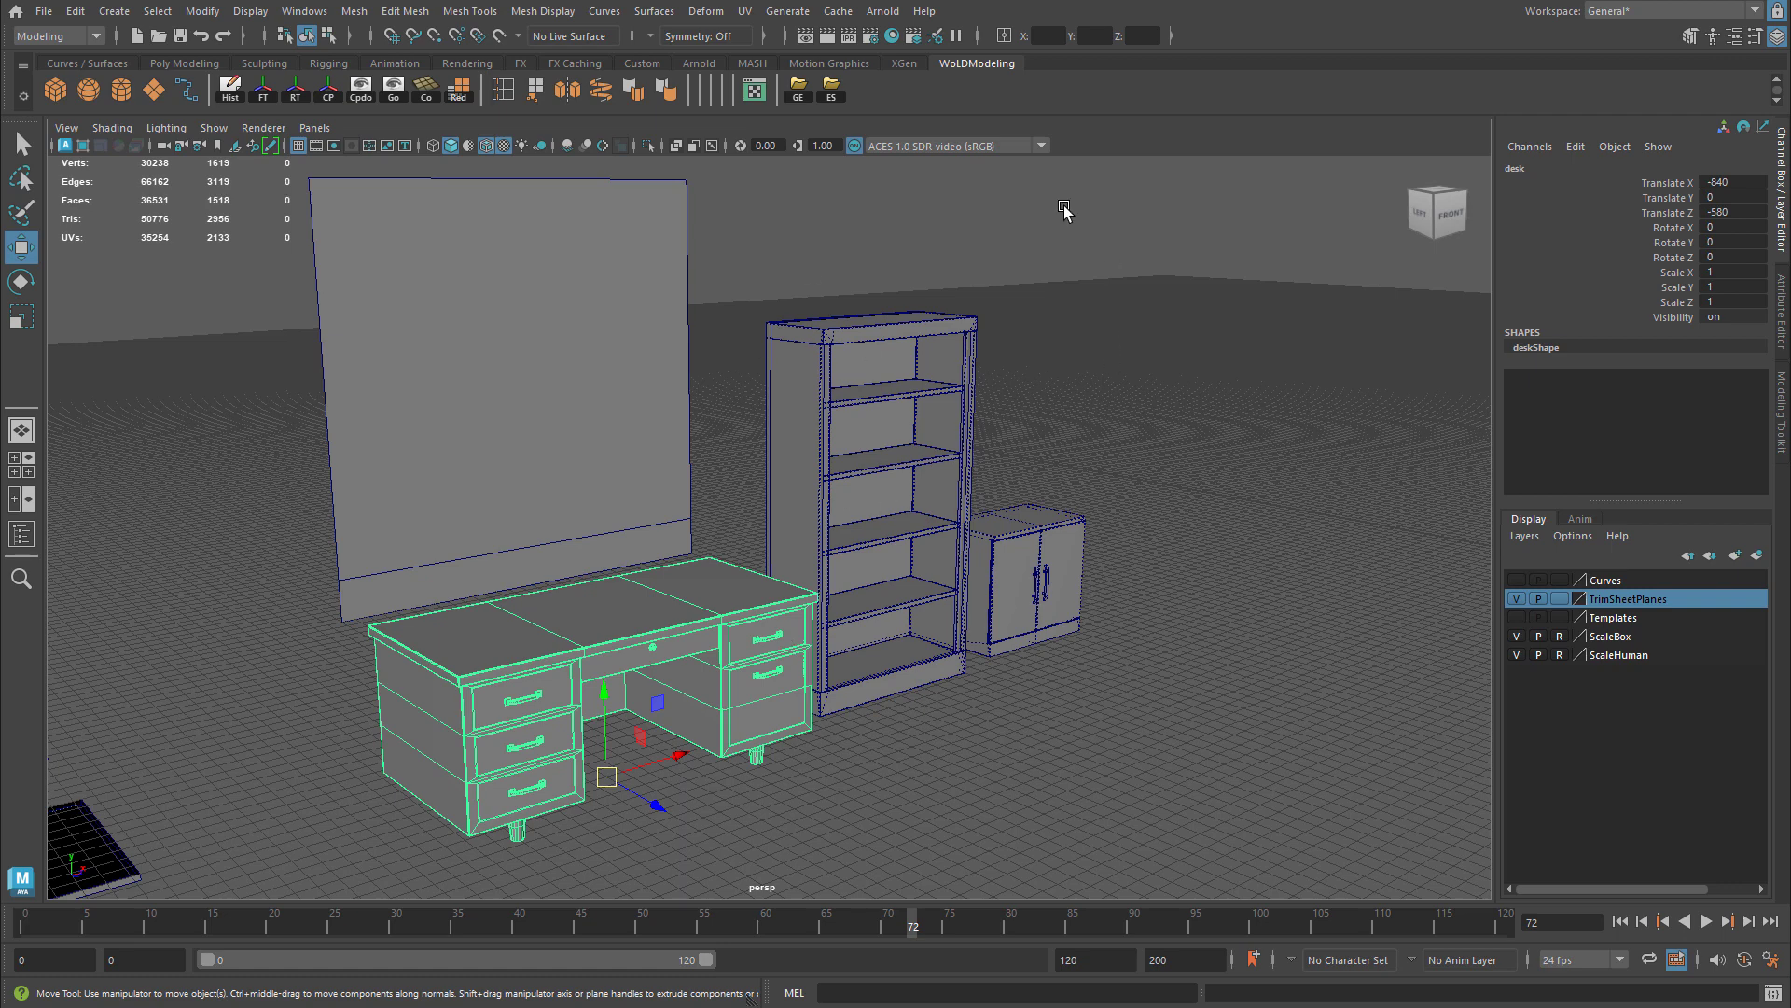
{"action": "left_click", "coordinate": [744, 11]}
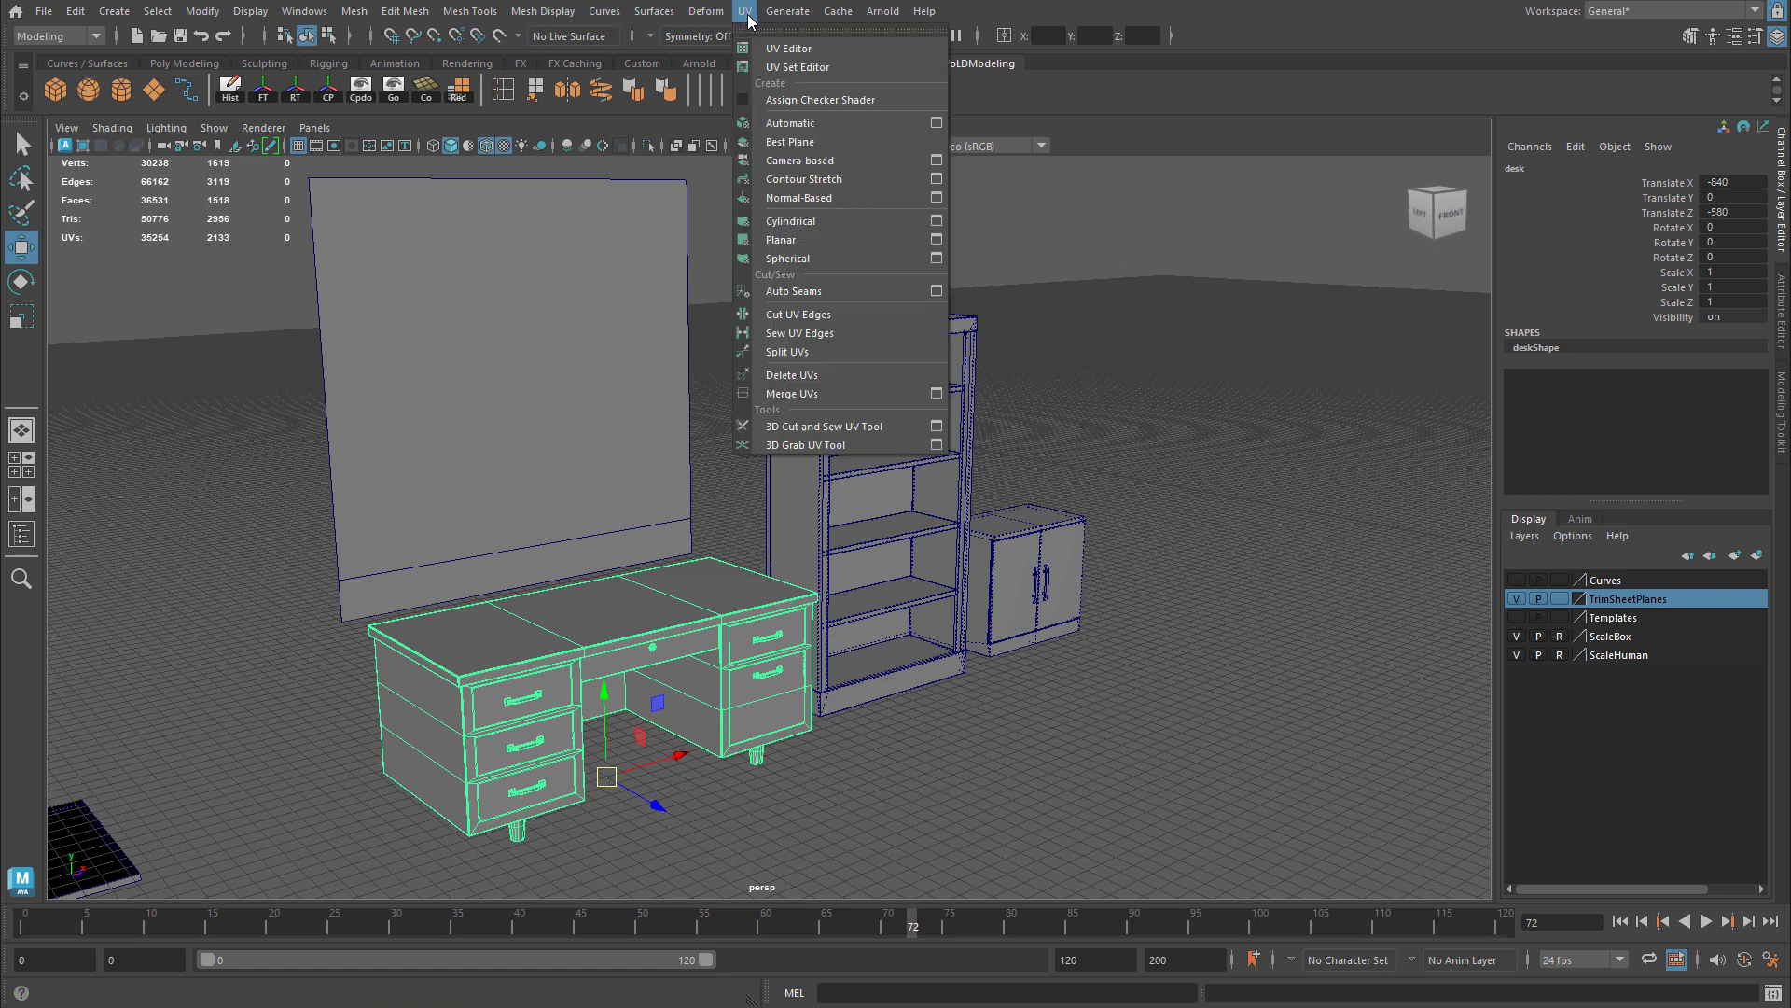
{"action": "left_click", "coordinate": [778, 48]}
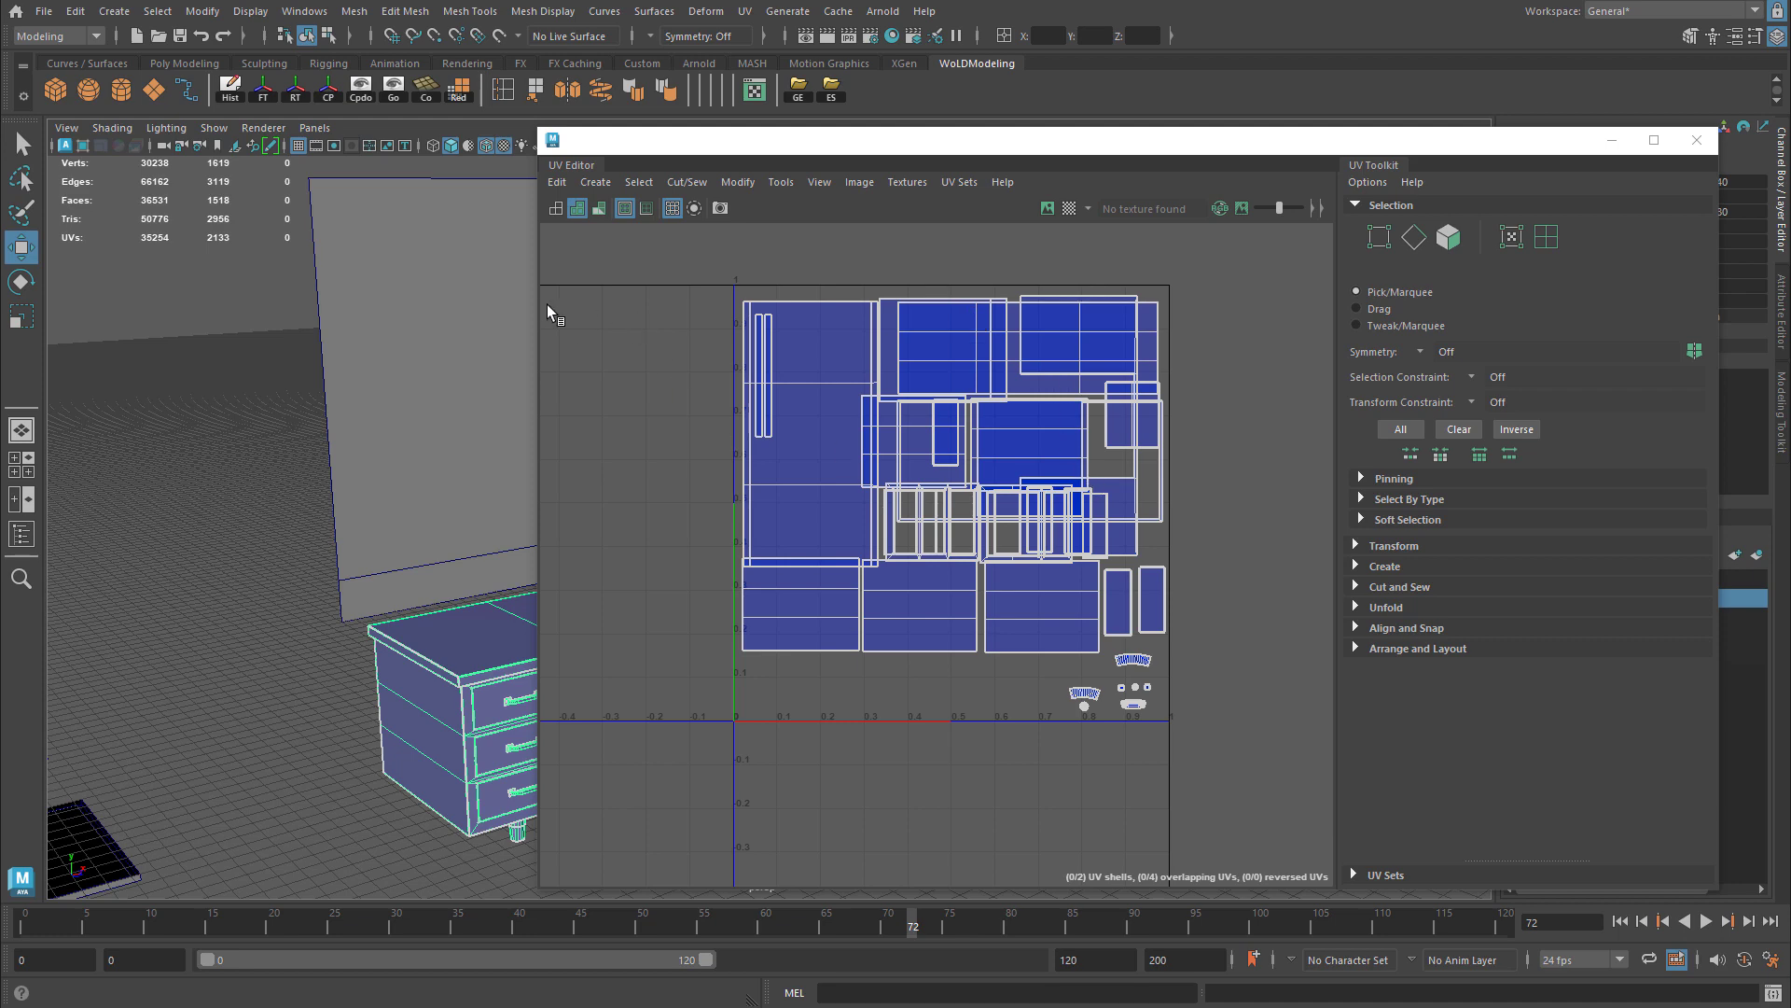
Narrow the UV Editor window and compare the wall plane's UV layout with the desk's, examining the desk's lower shells up close
{"action": "left_click_drag", "start_coordinate": [546, 312], "coordinate": [670, 302]}
{"action": "left_click", "coordinate": [552, 390]}
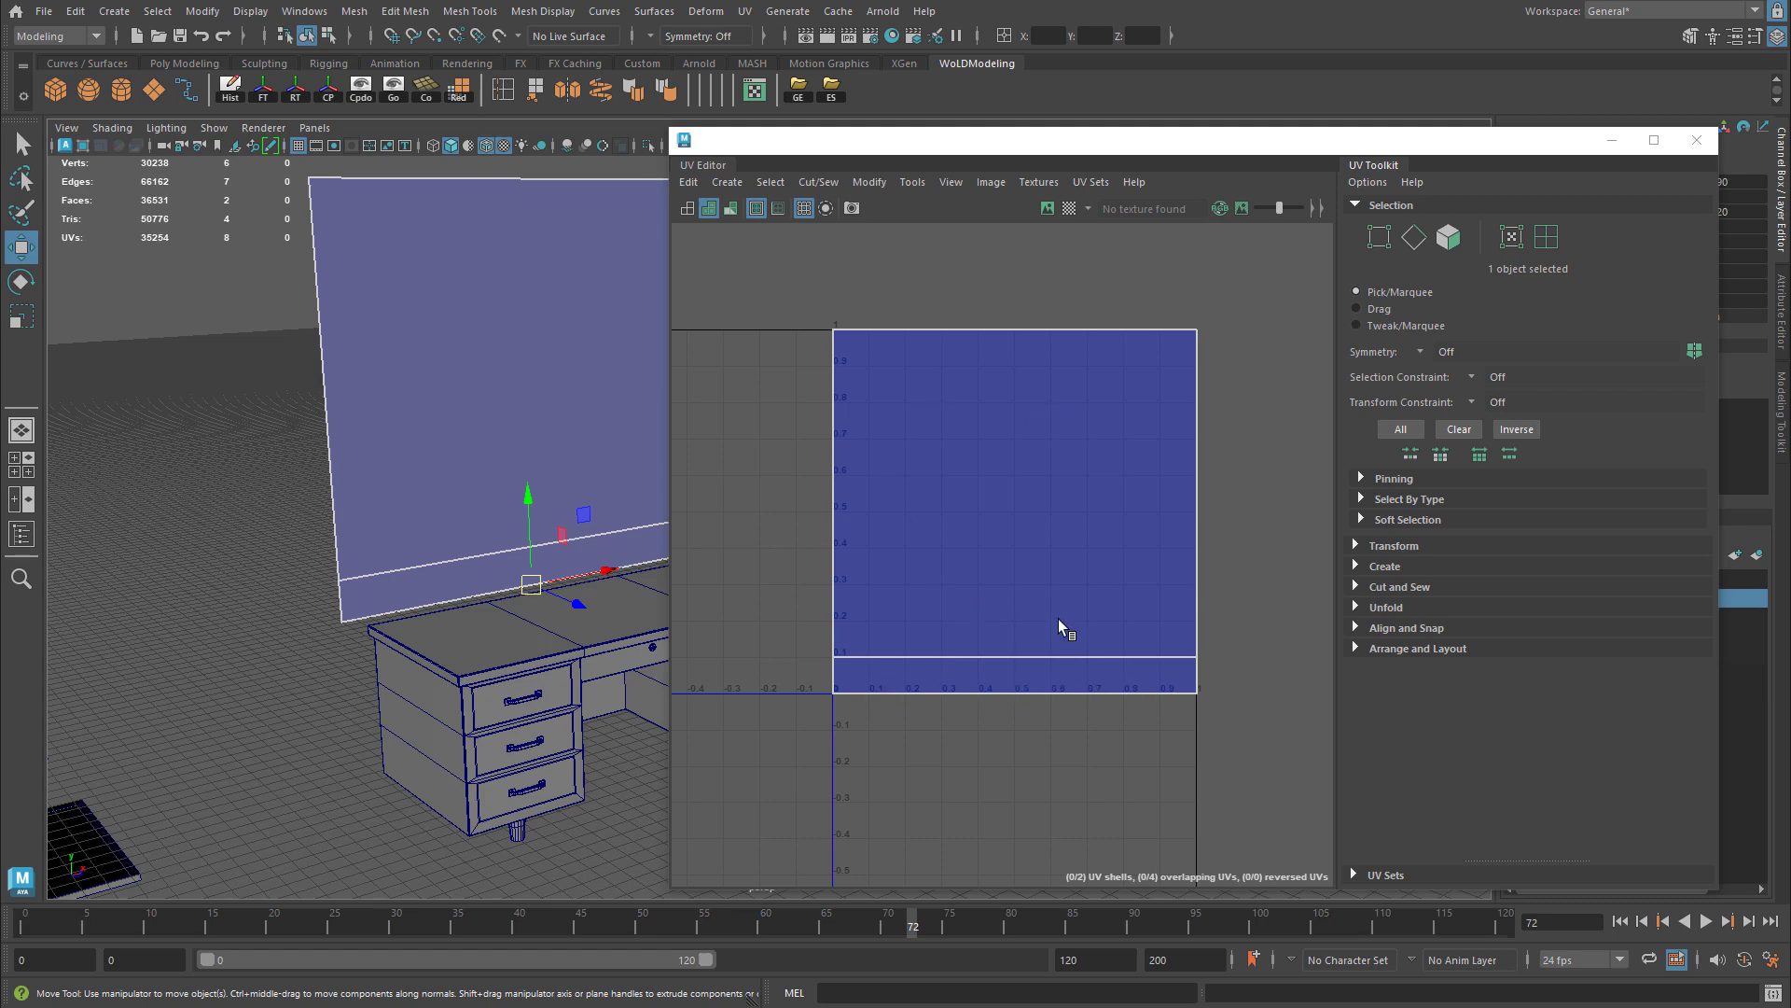
{"action": "left_click", "coordinate": [579, 754]}
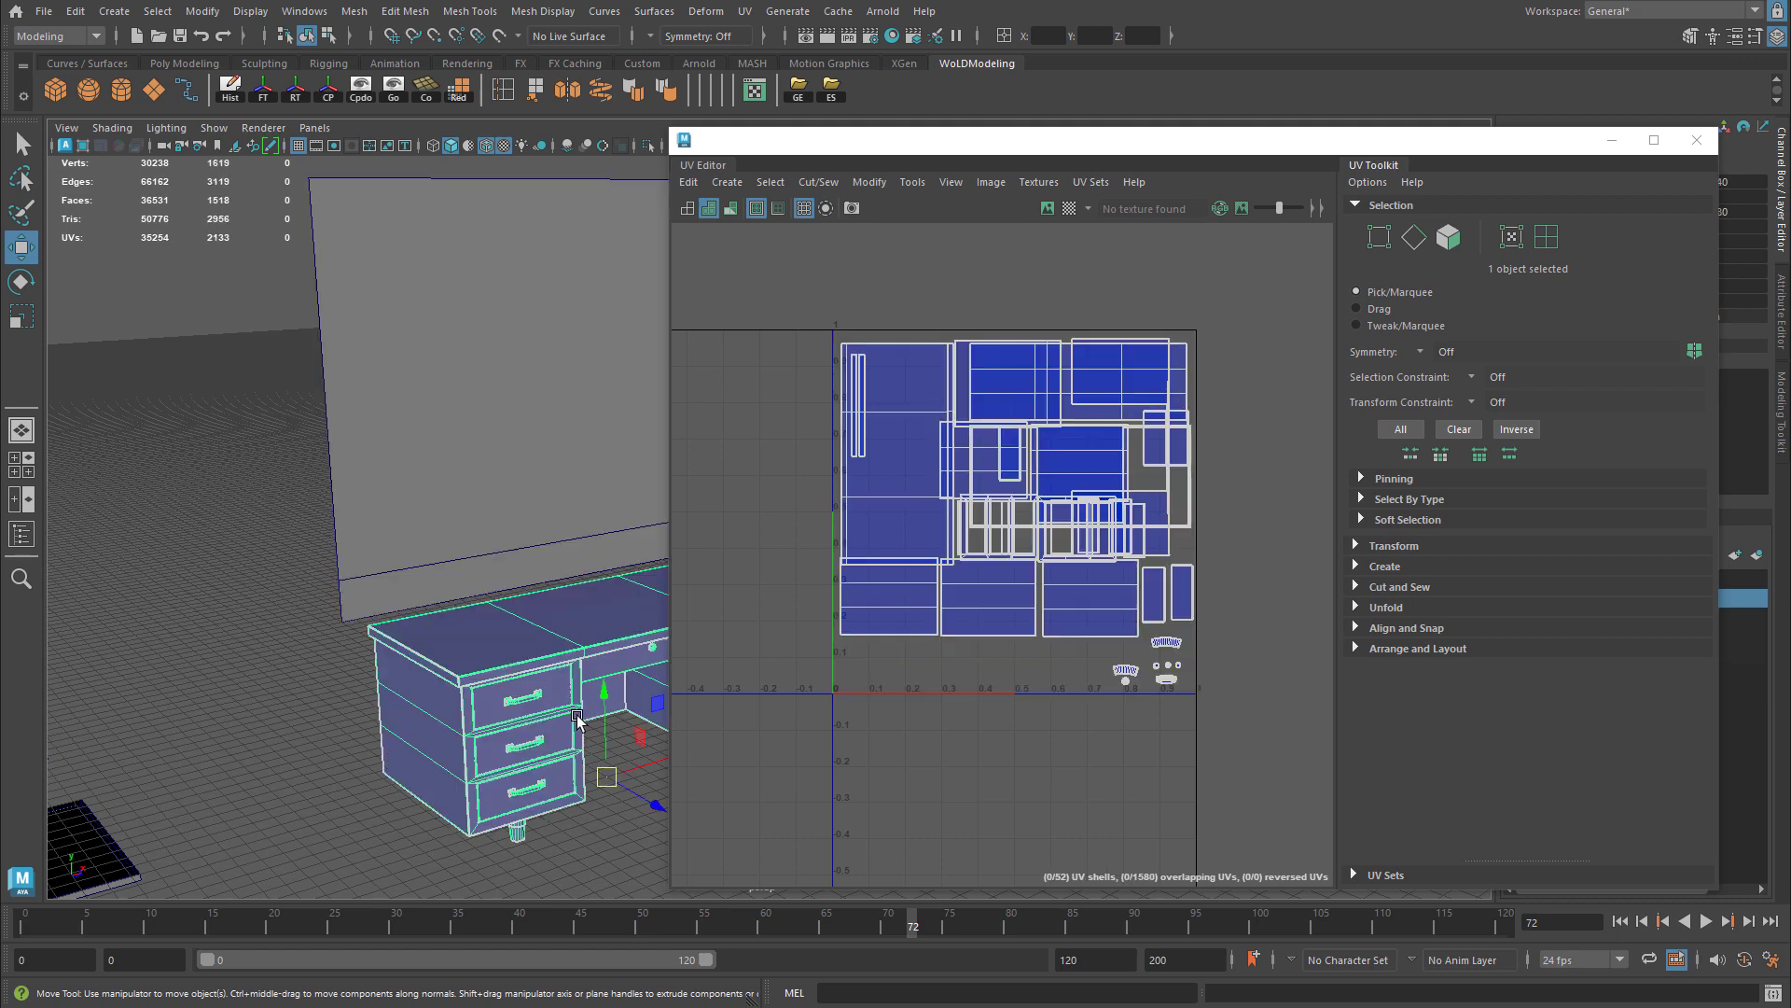
{"action": "scroll", "coordinate": [572, 664], "scroll_direction": "up", "scroll_amount": 8}
{"action": "middle_click_drag", "start_coordinate": [572, 661], "coordinate": [574, 659], "text": "alt"}
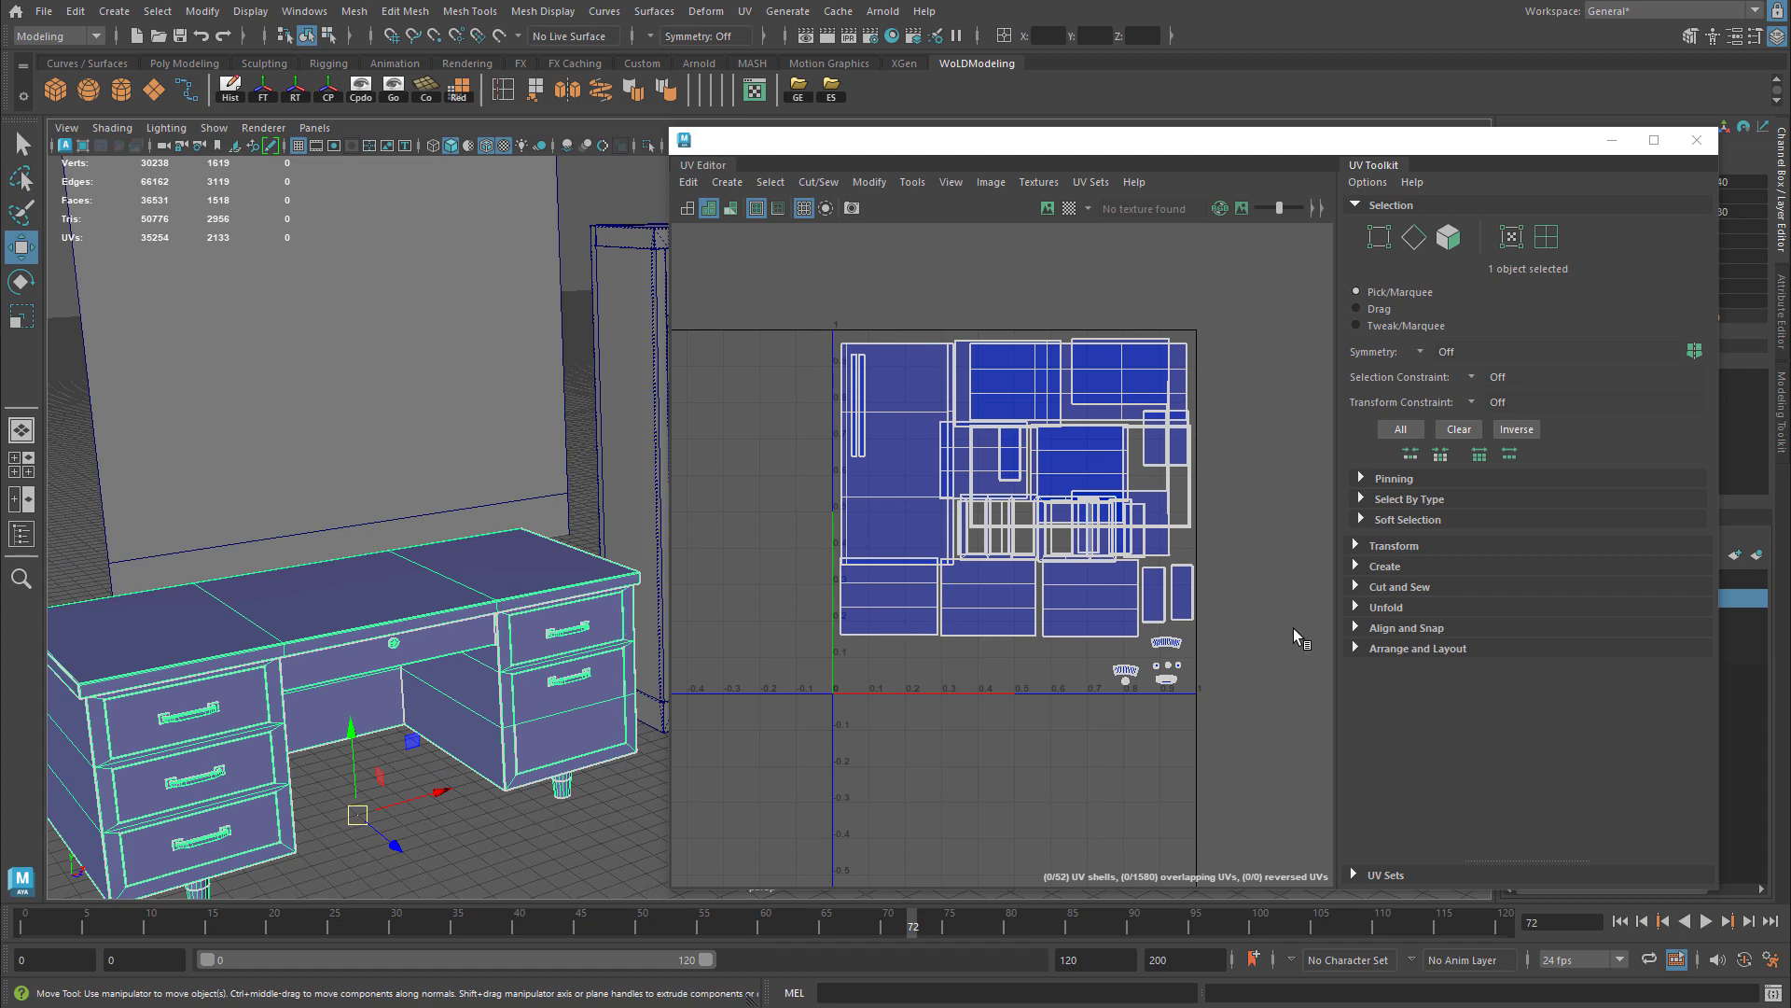
{"action": "right_click_drag", "start_coordinate": [853, 540], "coordinate": [970, 474], "text": "alt"}
{"action": "middle_click_drag", "start_coordinate": [970, 475], "coordinate": [992, 326], "text": "alt"}
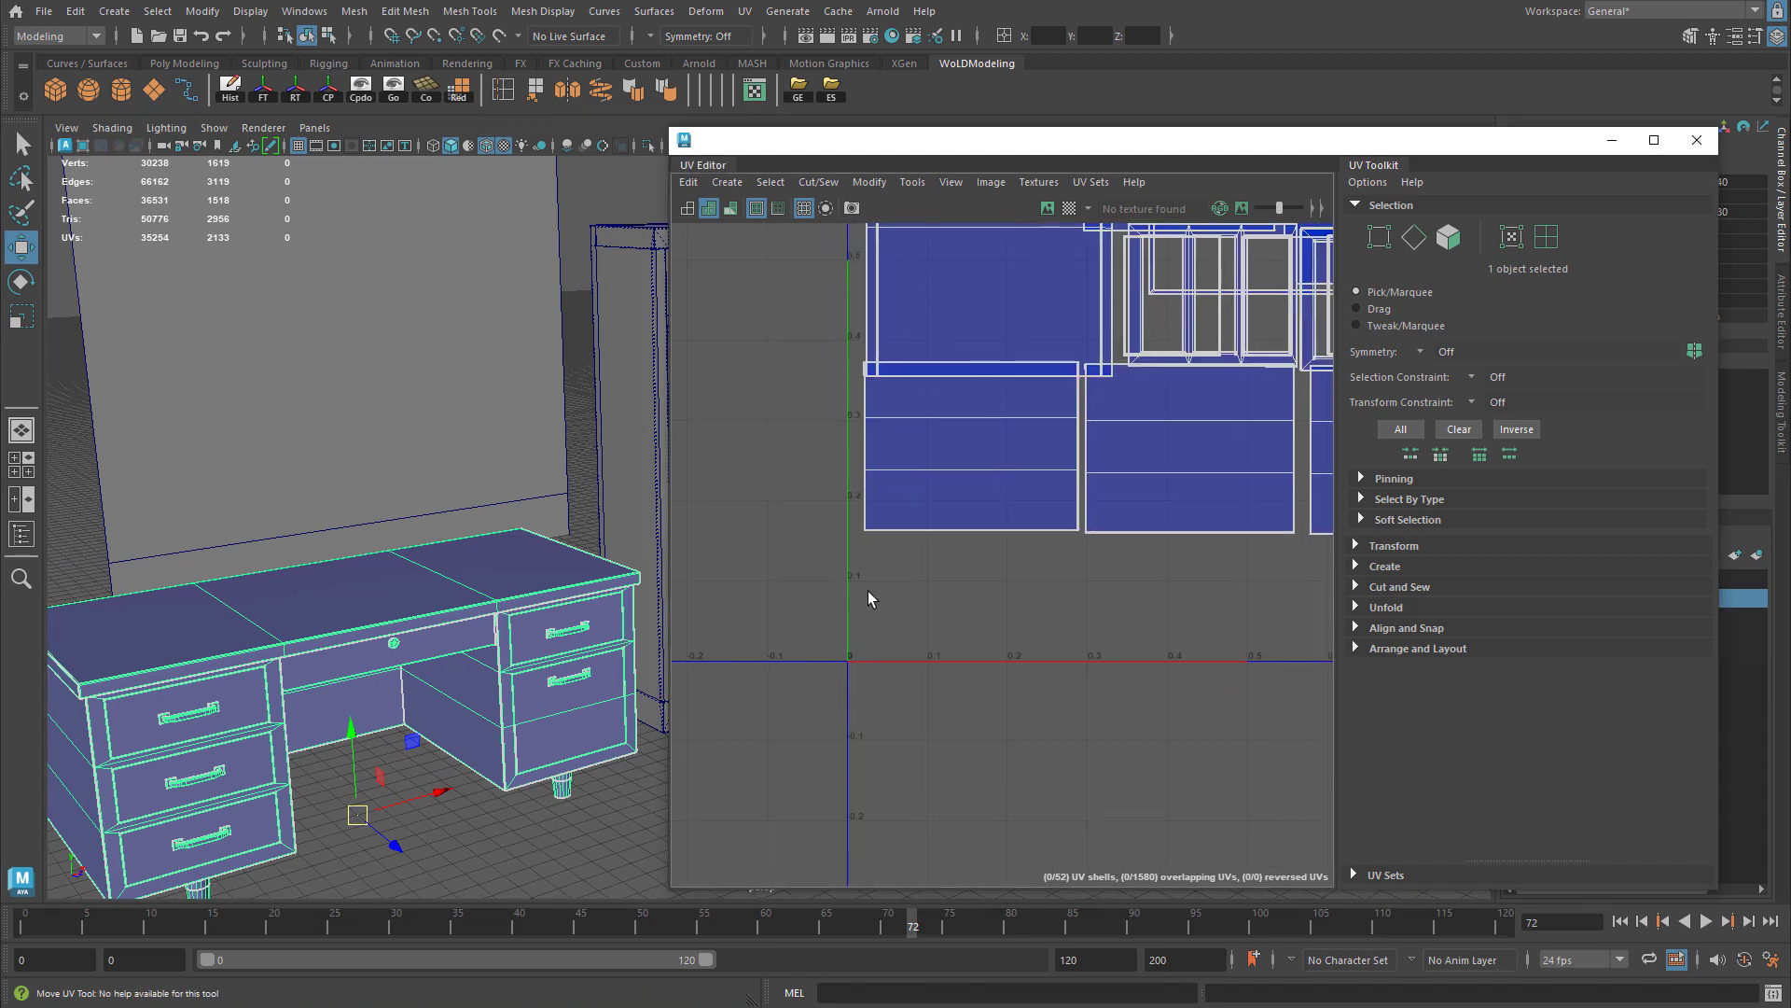
{"action": "middle_click_drag", "start_coordinate": [1061, 604], "coordinate": [657, 534], "text": "alt"}
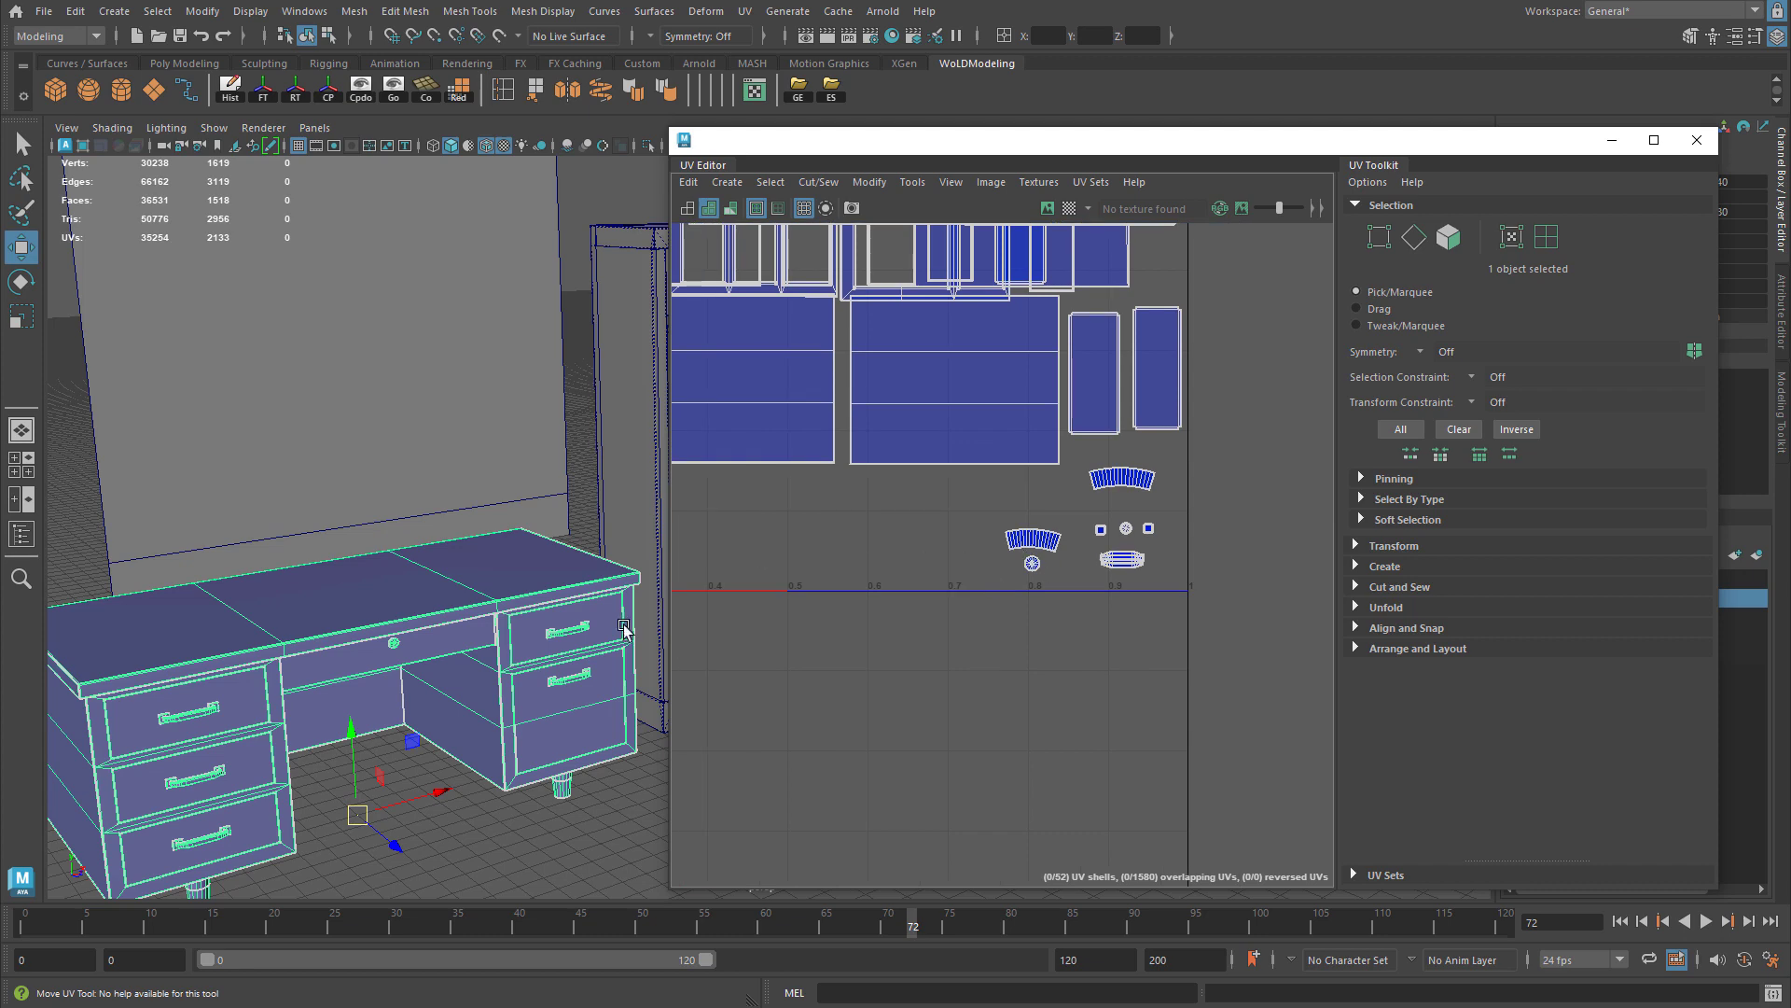
{"action": "right_click_drag", "start_coordinate": [976, 567], "coordinate": [915, 541]}
Select the UV shells of the desk's handles and legs, and switch the selection to the large panel shells
{"action": "left_click_drag", "start_coordinate": [981, 479], "coordinate": [1218, 609]}
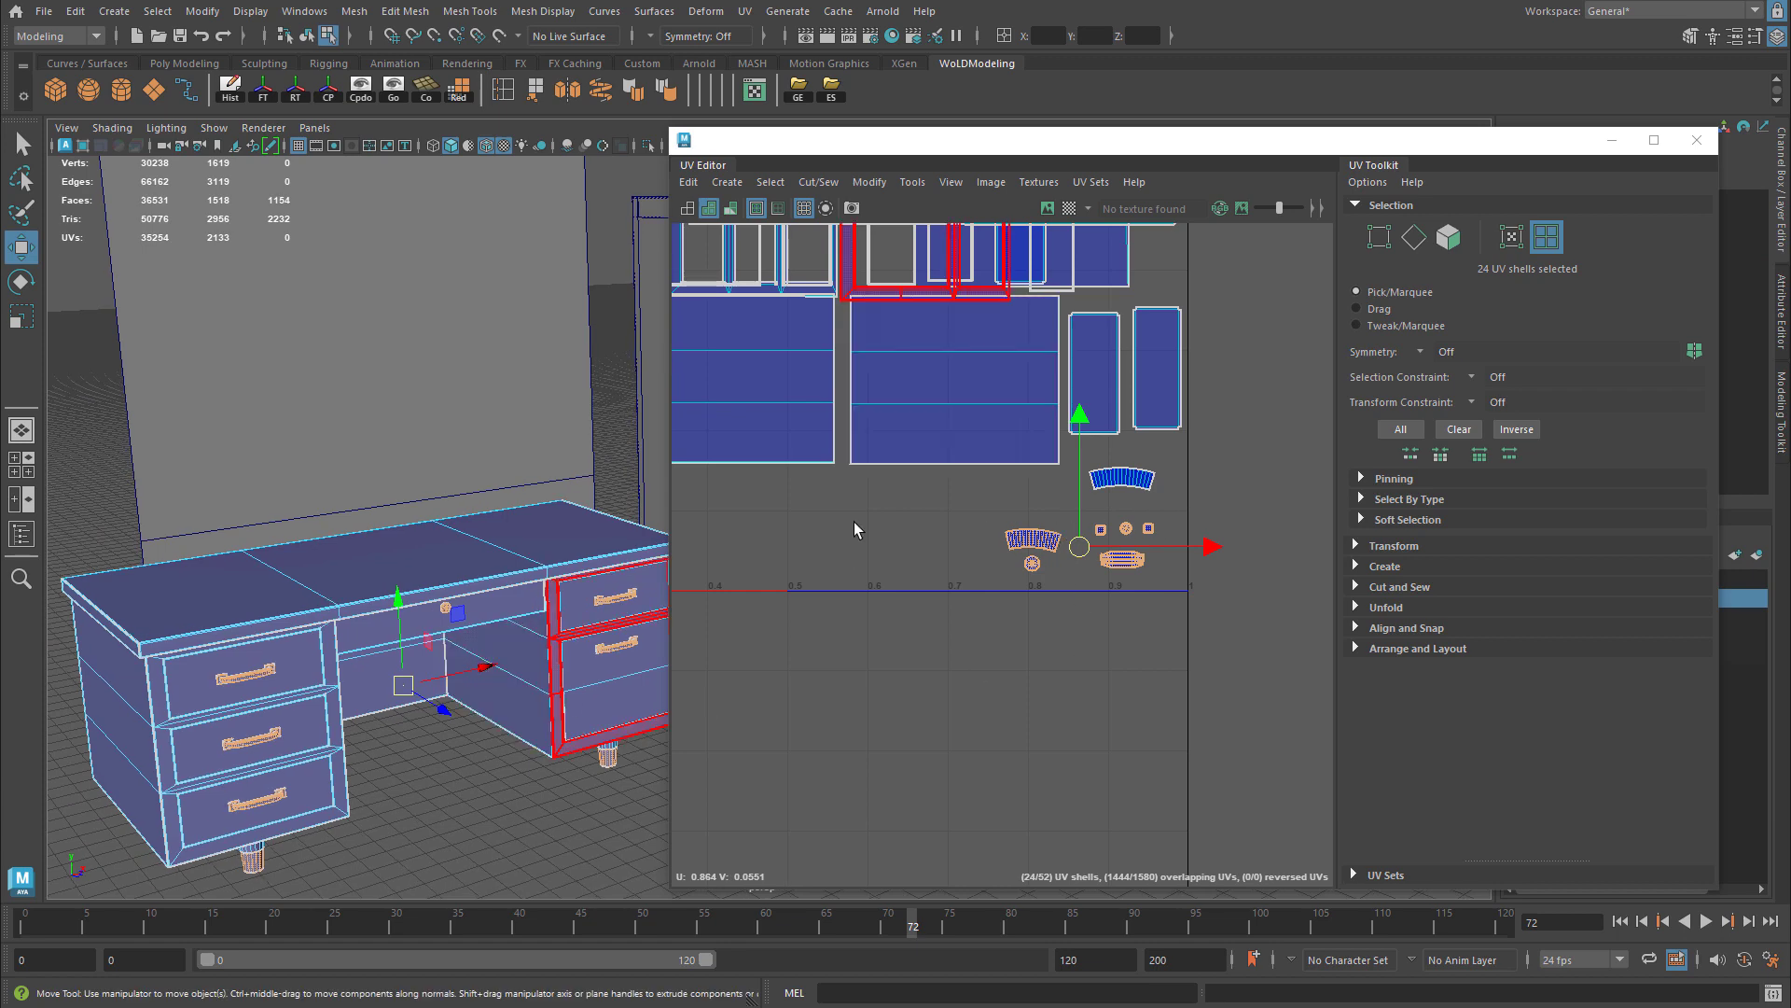
{"action": "middle_click_drag", "start_coordinate": [716, 473], "coordinate": [761, 529], "text": "alt"}
{"action": "middle_click_drag", "start_coordinate": [976, 472], "coordinate": [1060, 624], "text": "alt"}
{"action": "scroll", "coordinate": [1181, 612], "scroll_direction": "down", "scroll_amount": 4}
{"action": "left_click_drag", "start_coordinate": [801, 296], "coordinate": [1331, 653]}
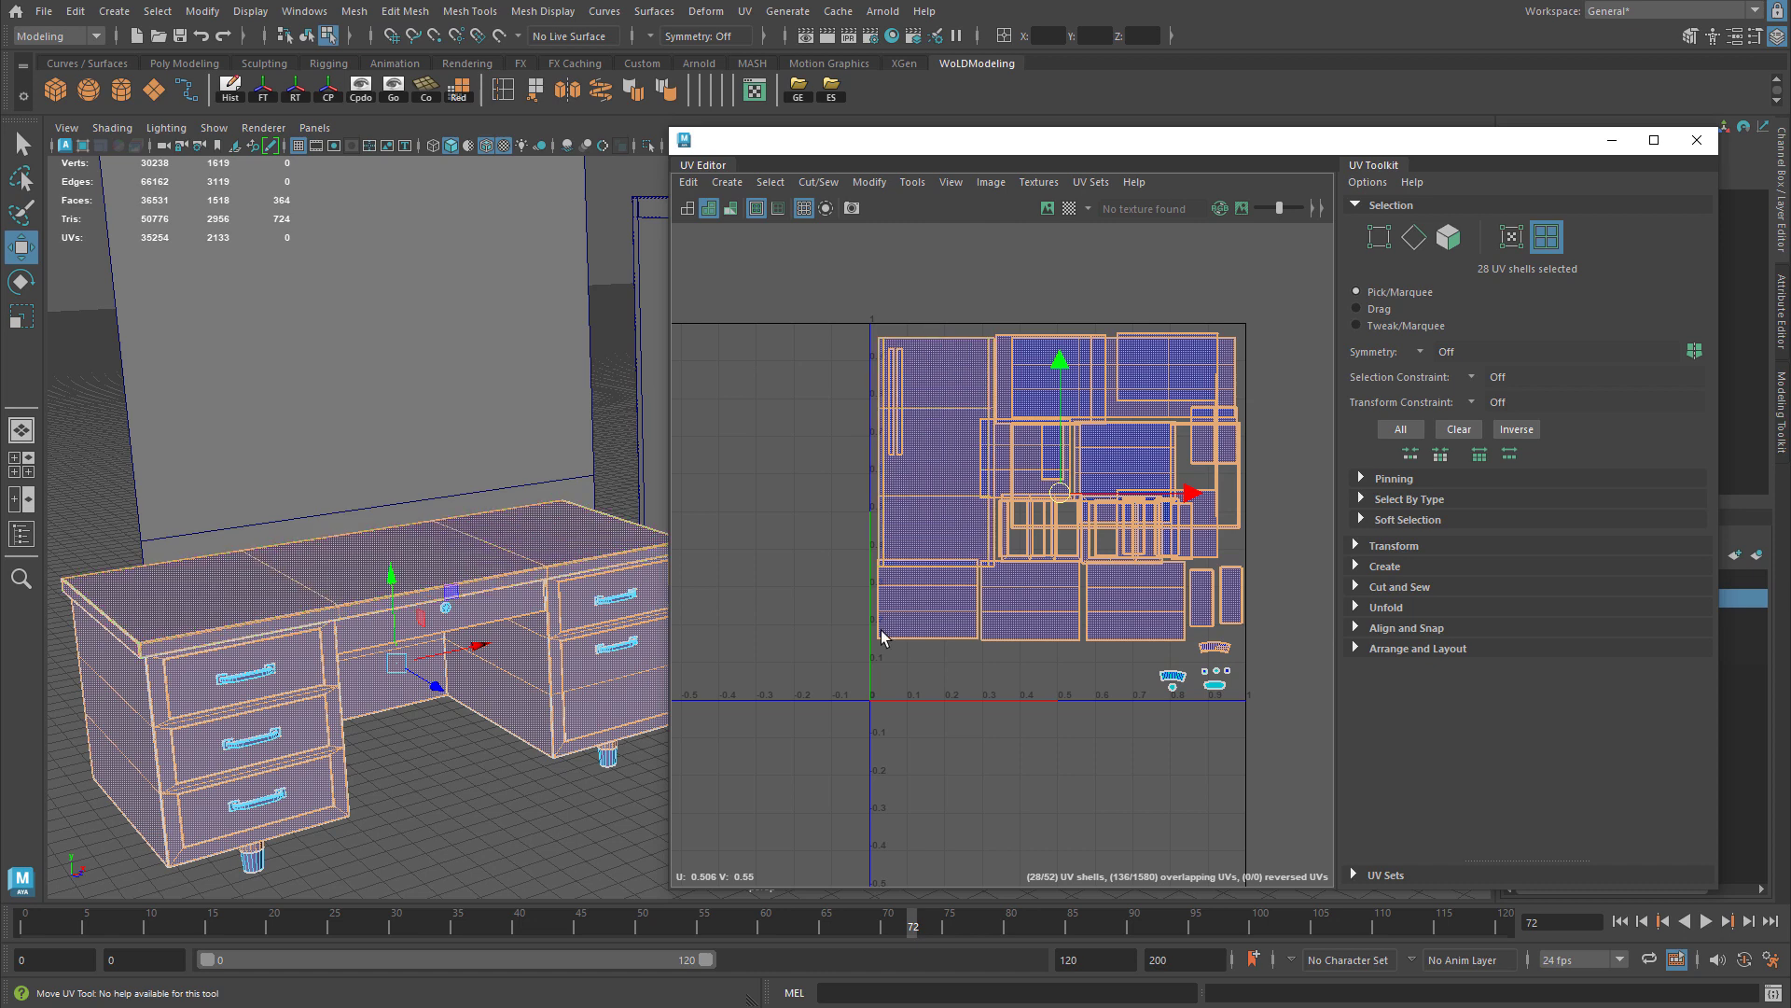
Select the bookcase, the cabinet and the desk in turn and compare their UV layouts in the UV Editor
{"action": "middle_click_drag", "start_coordinate": [536, 558], "coordinate": [203, 583], "text": "alt"}
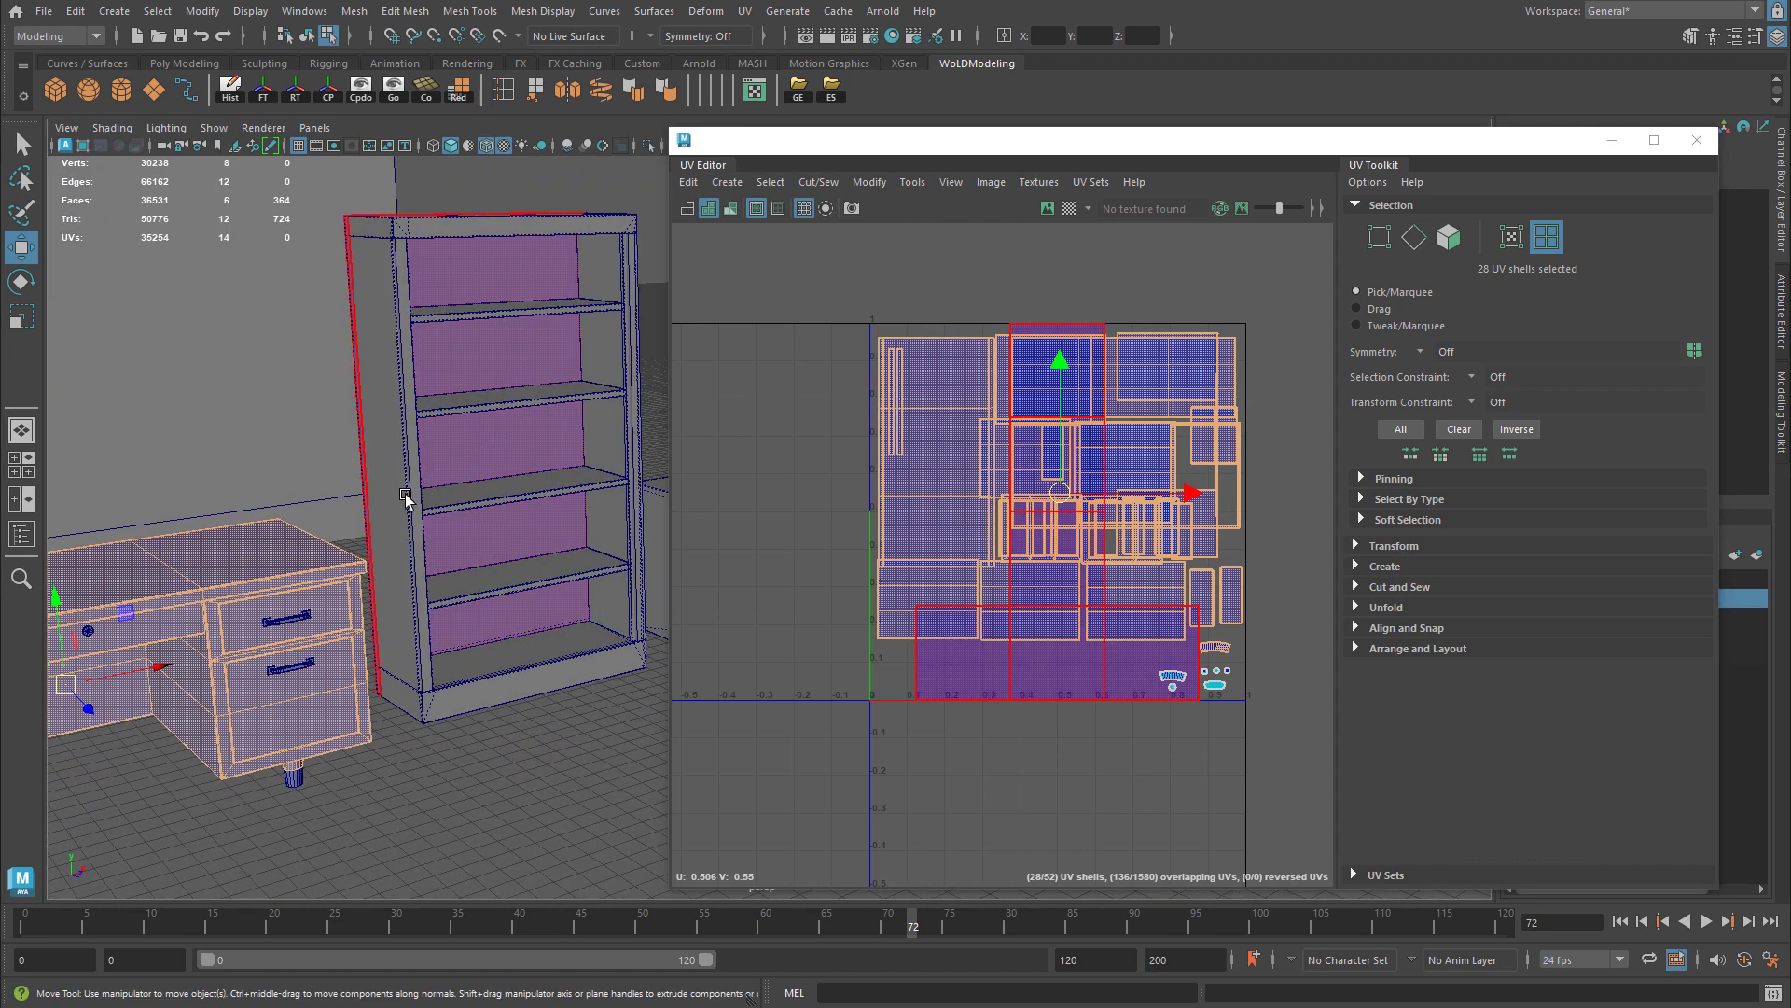
{"action": "left_click", "coordinate": [396, 235]}
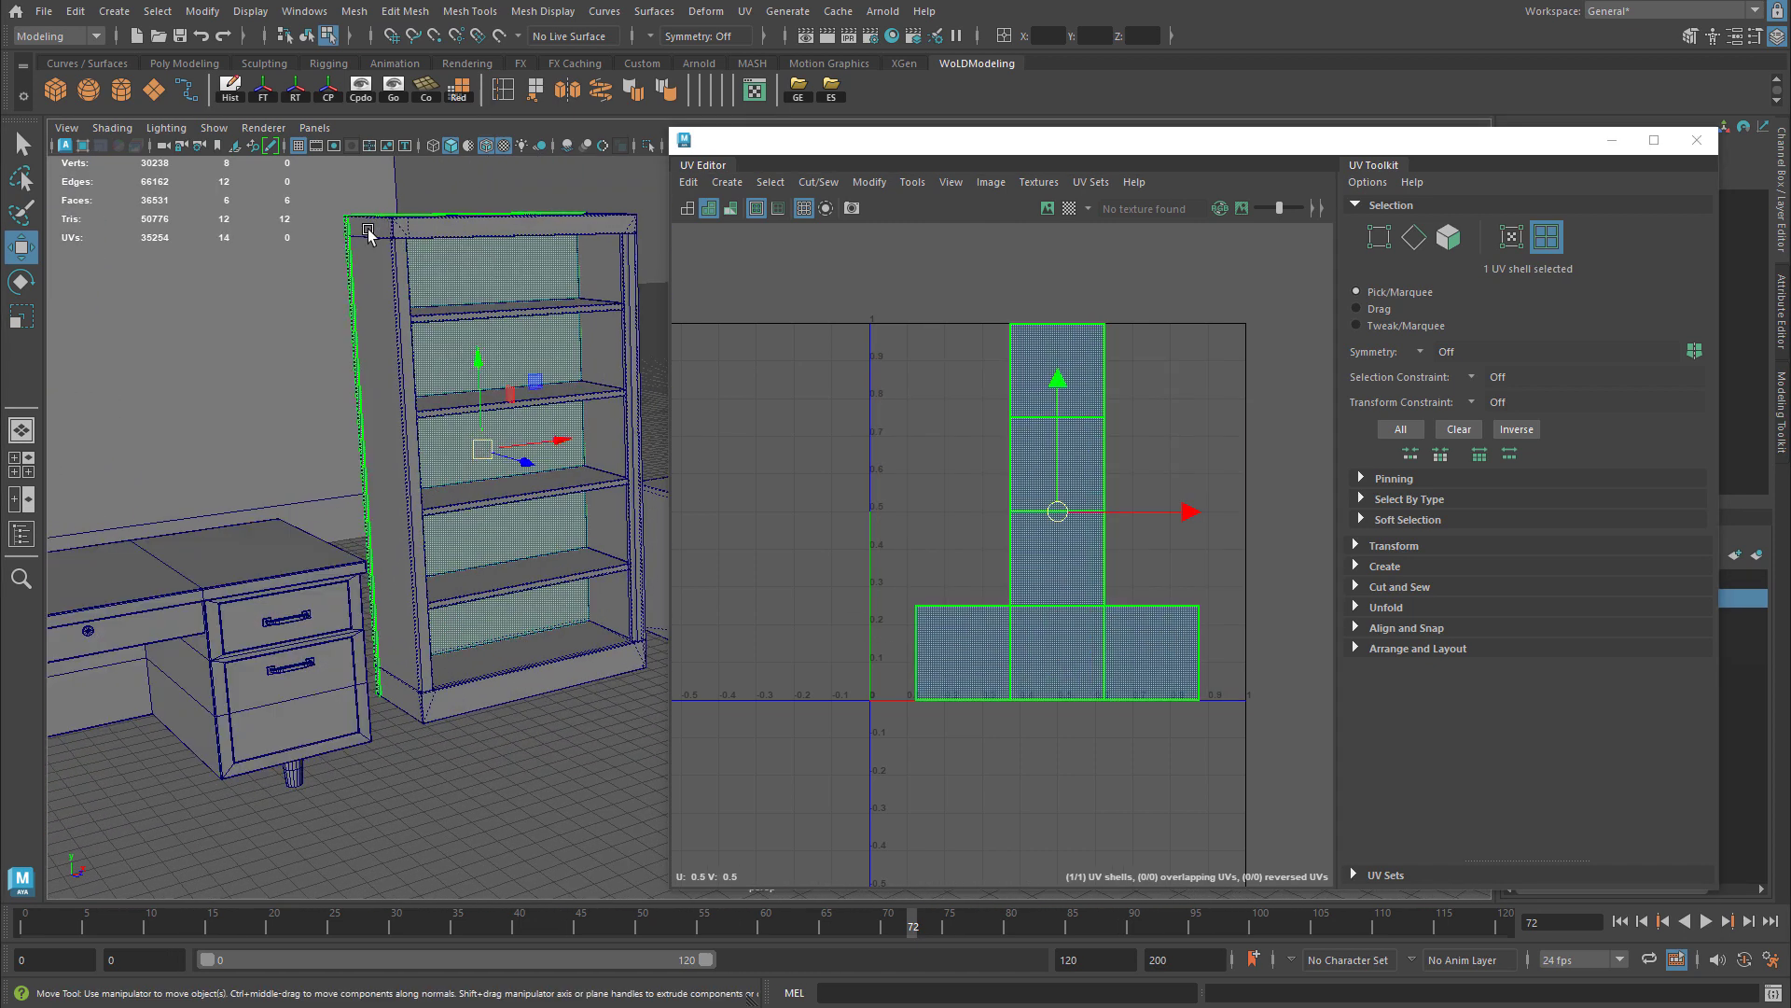
{"action": "right_click_drag", "start_coordinate": [401, 229], "coordinate": [471, 200]}
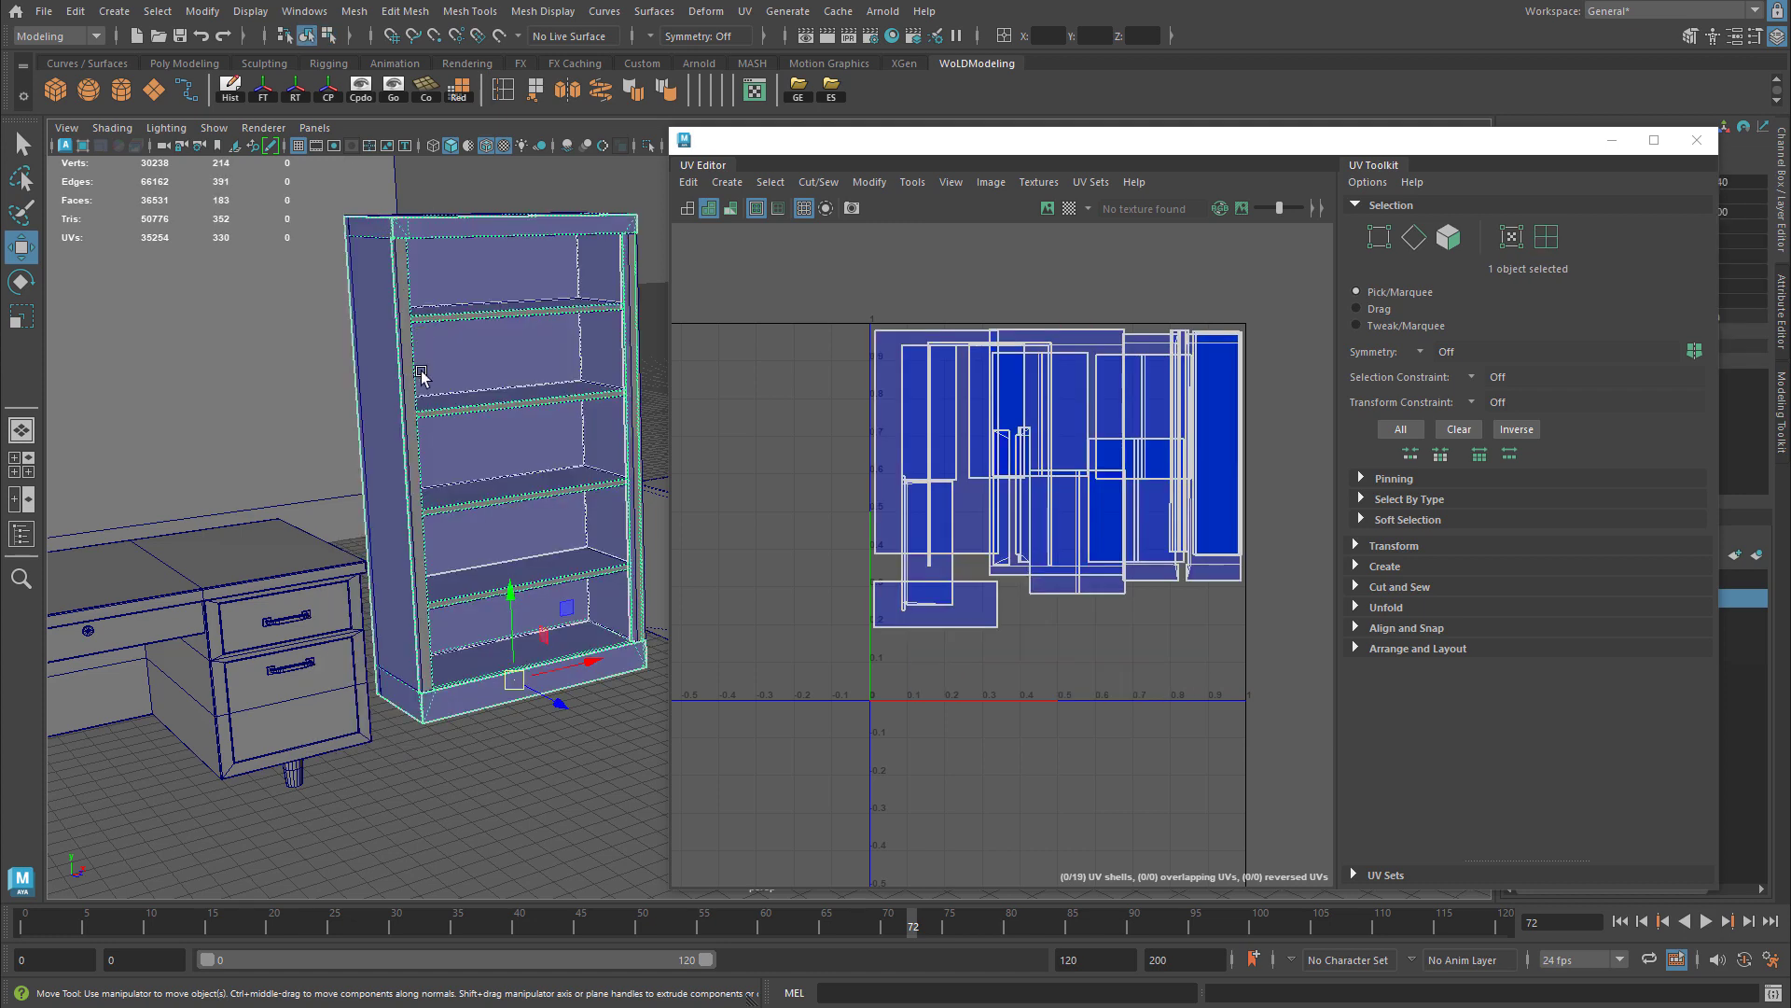
{"action": "scroll", "coordinate": [999, 666], "scroll_direction": "up", "scroll_amount": 4}
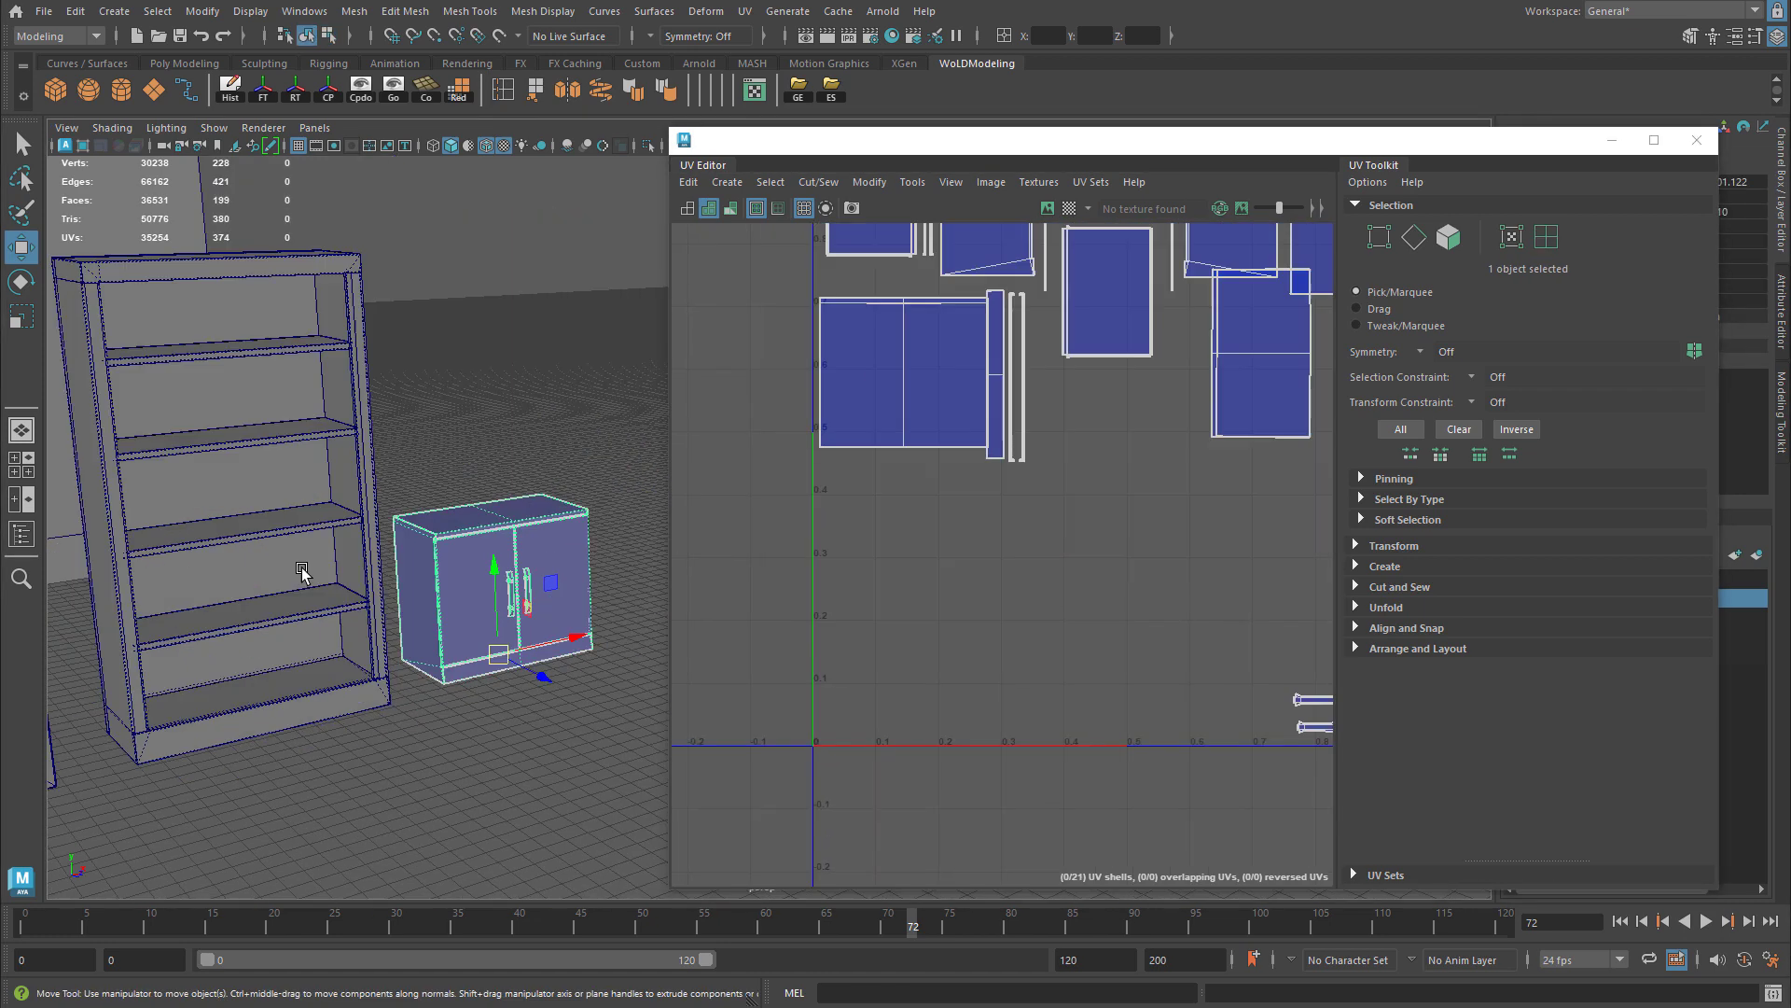
{"action": "key", "text": "f"}
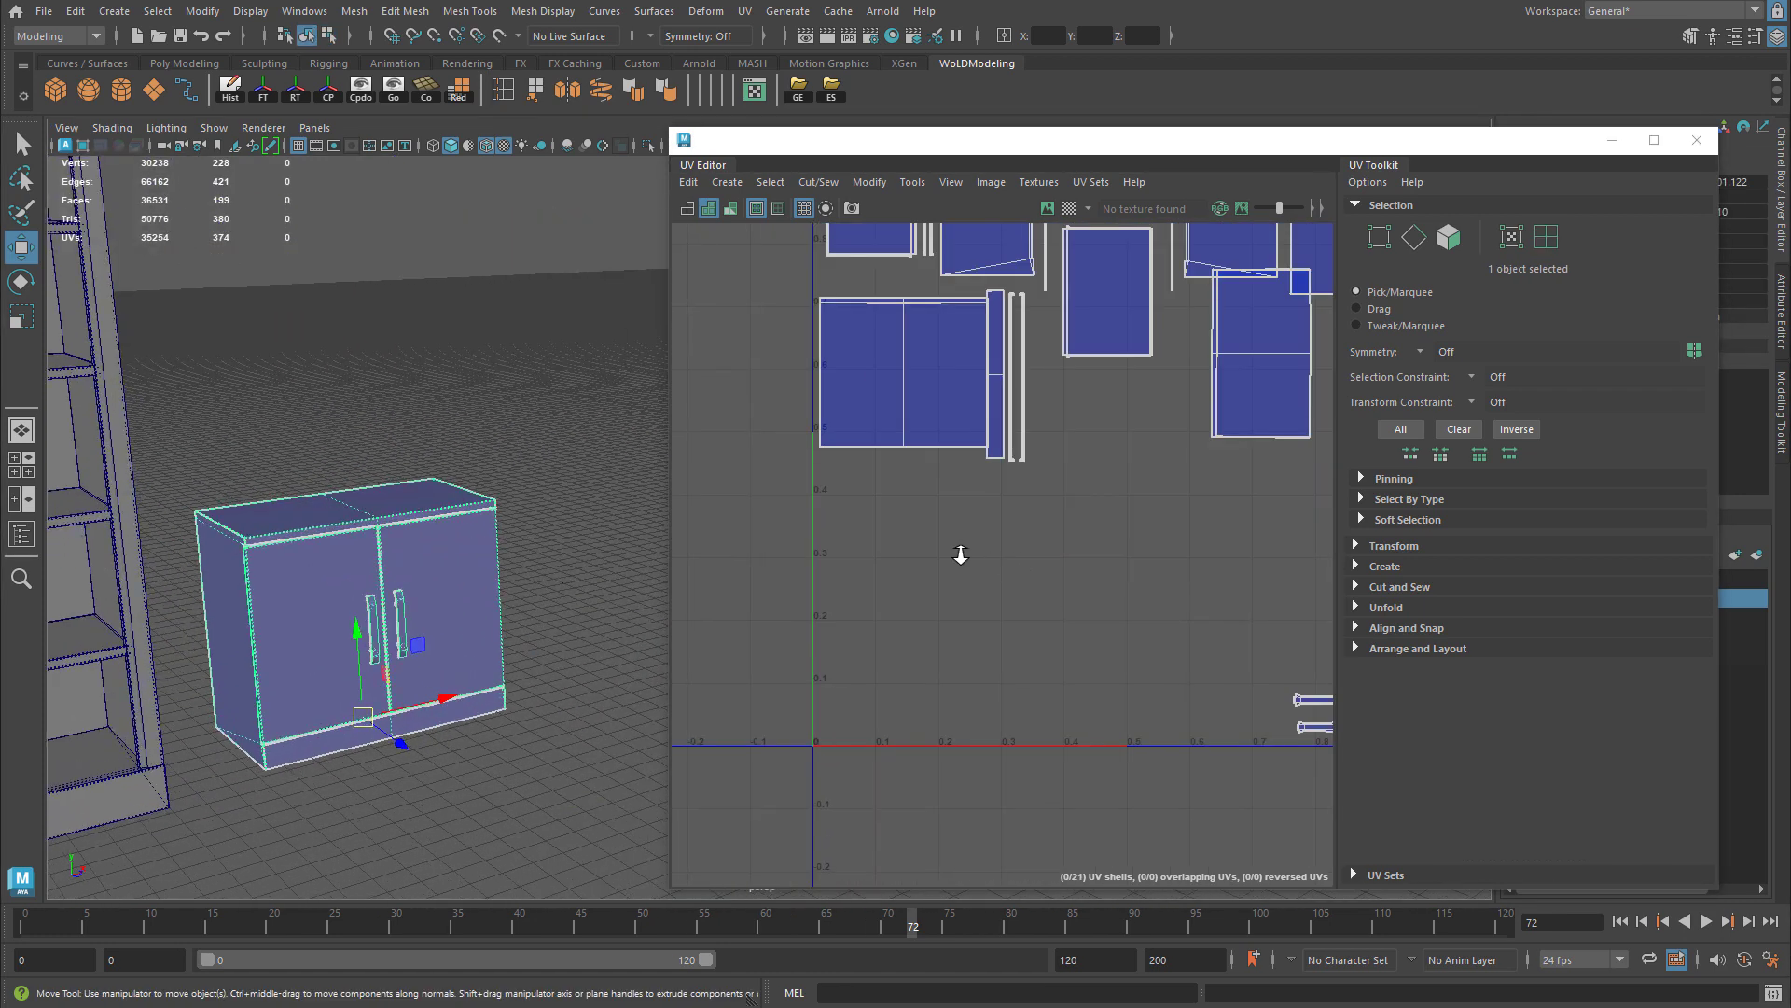
{"action": "key", "text": "f"}
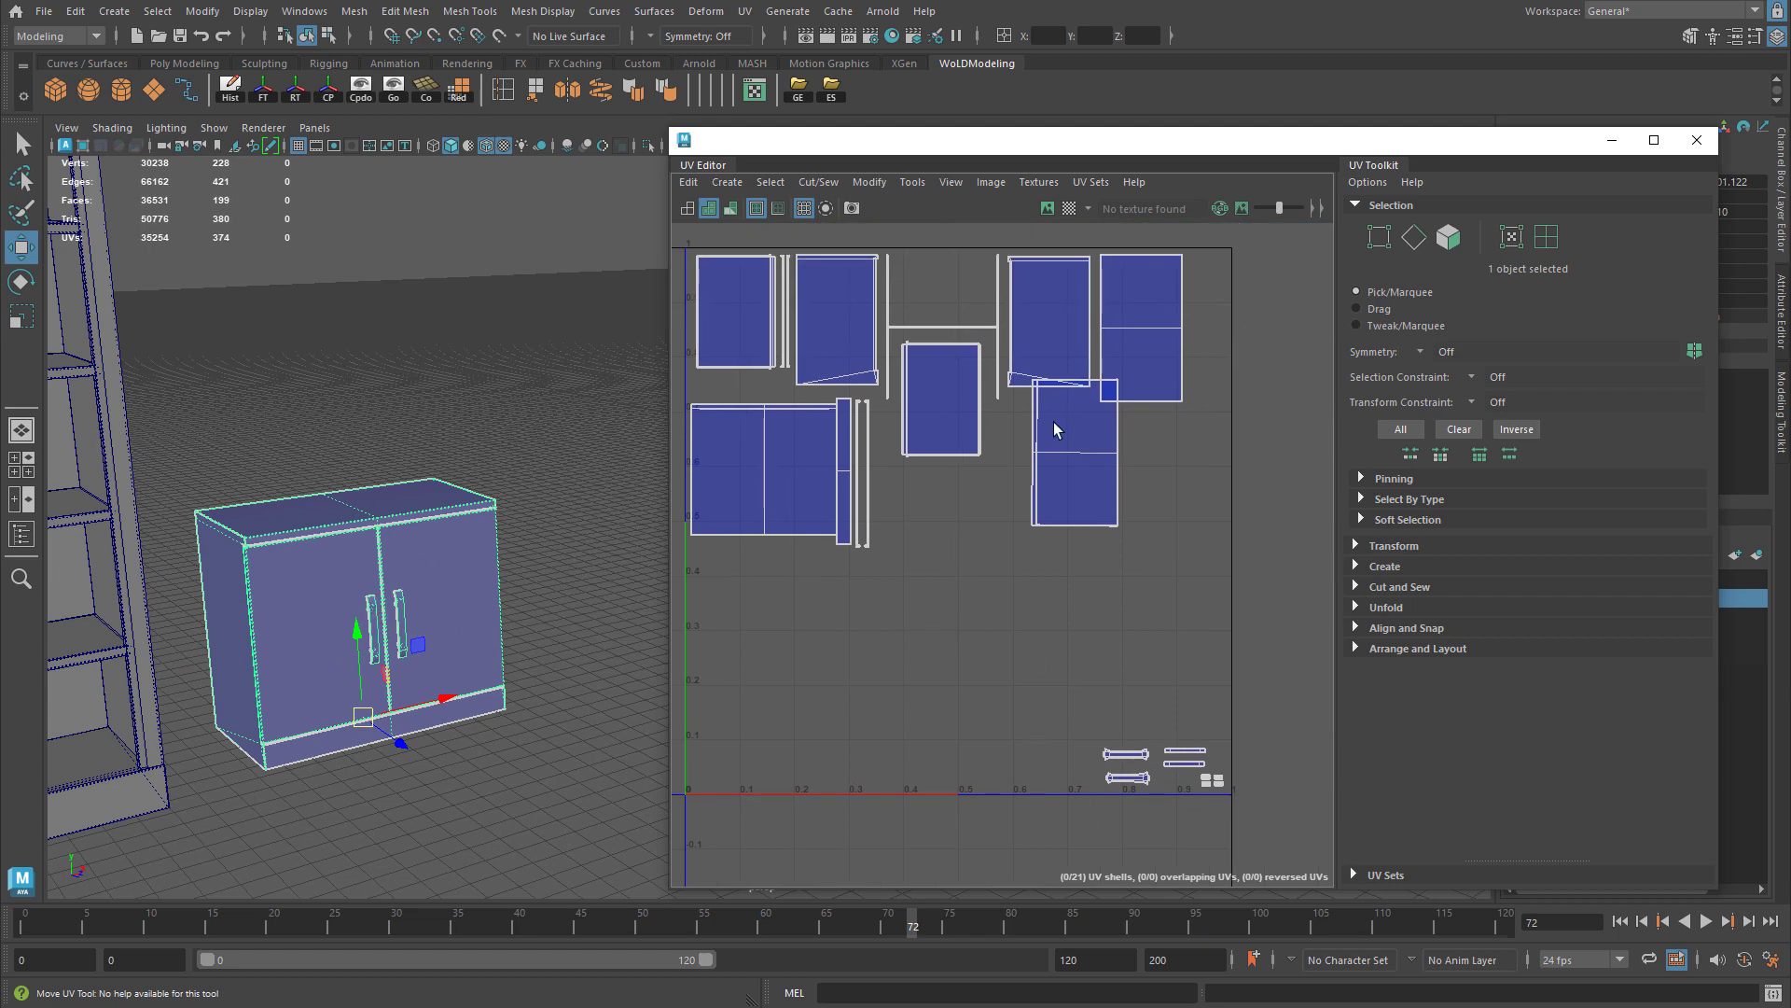
{"action": "right_click_drag", "start_coordinate": [316, 504], "coordinate": [66, 549], "text": "alt"}
{"action": "middle_click_drag", "start_coordinate": [308, 539], "coordinate": [532, 536], "text": "alt"}
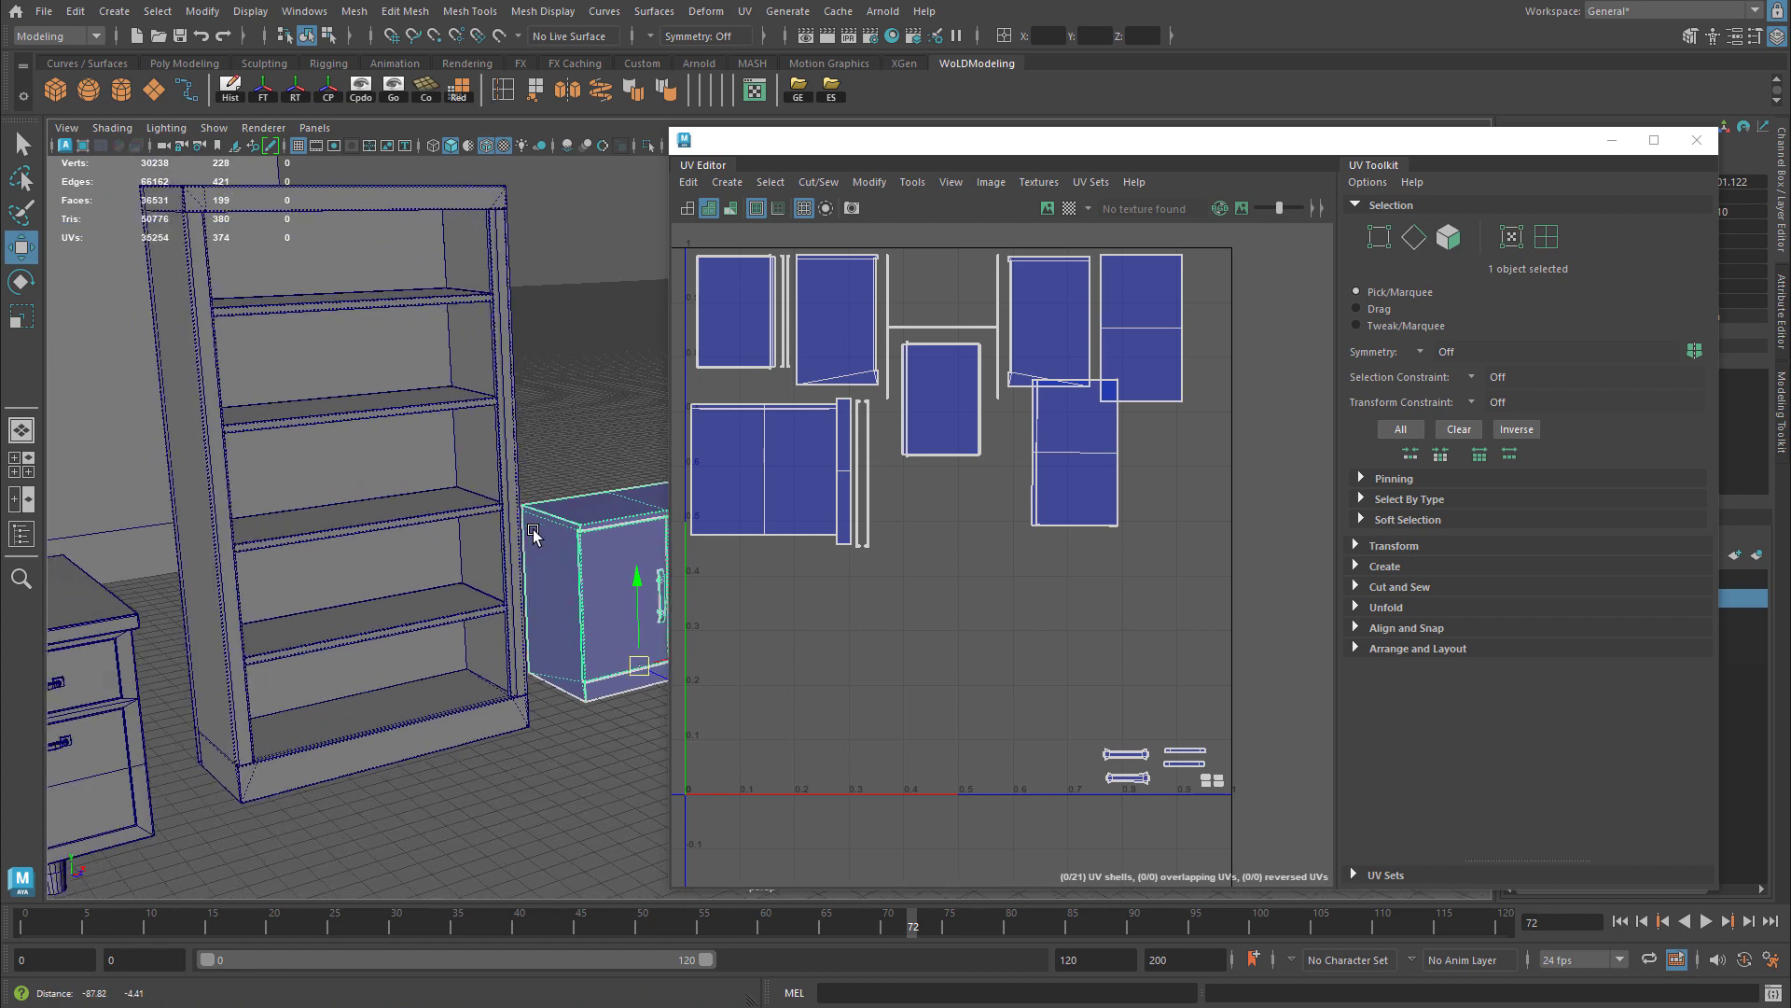
{"action": "right_click_drag", "start_coordinate": [532, 536], "coordinate": [284, 523], "text": "alt"}
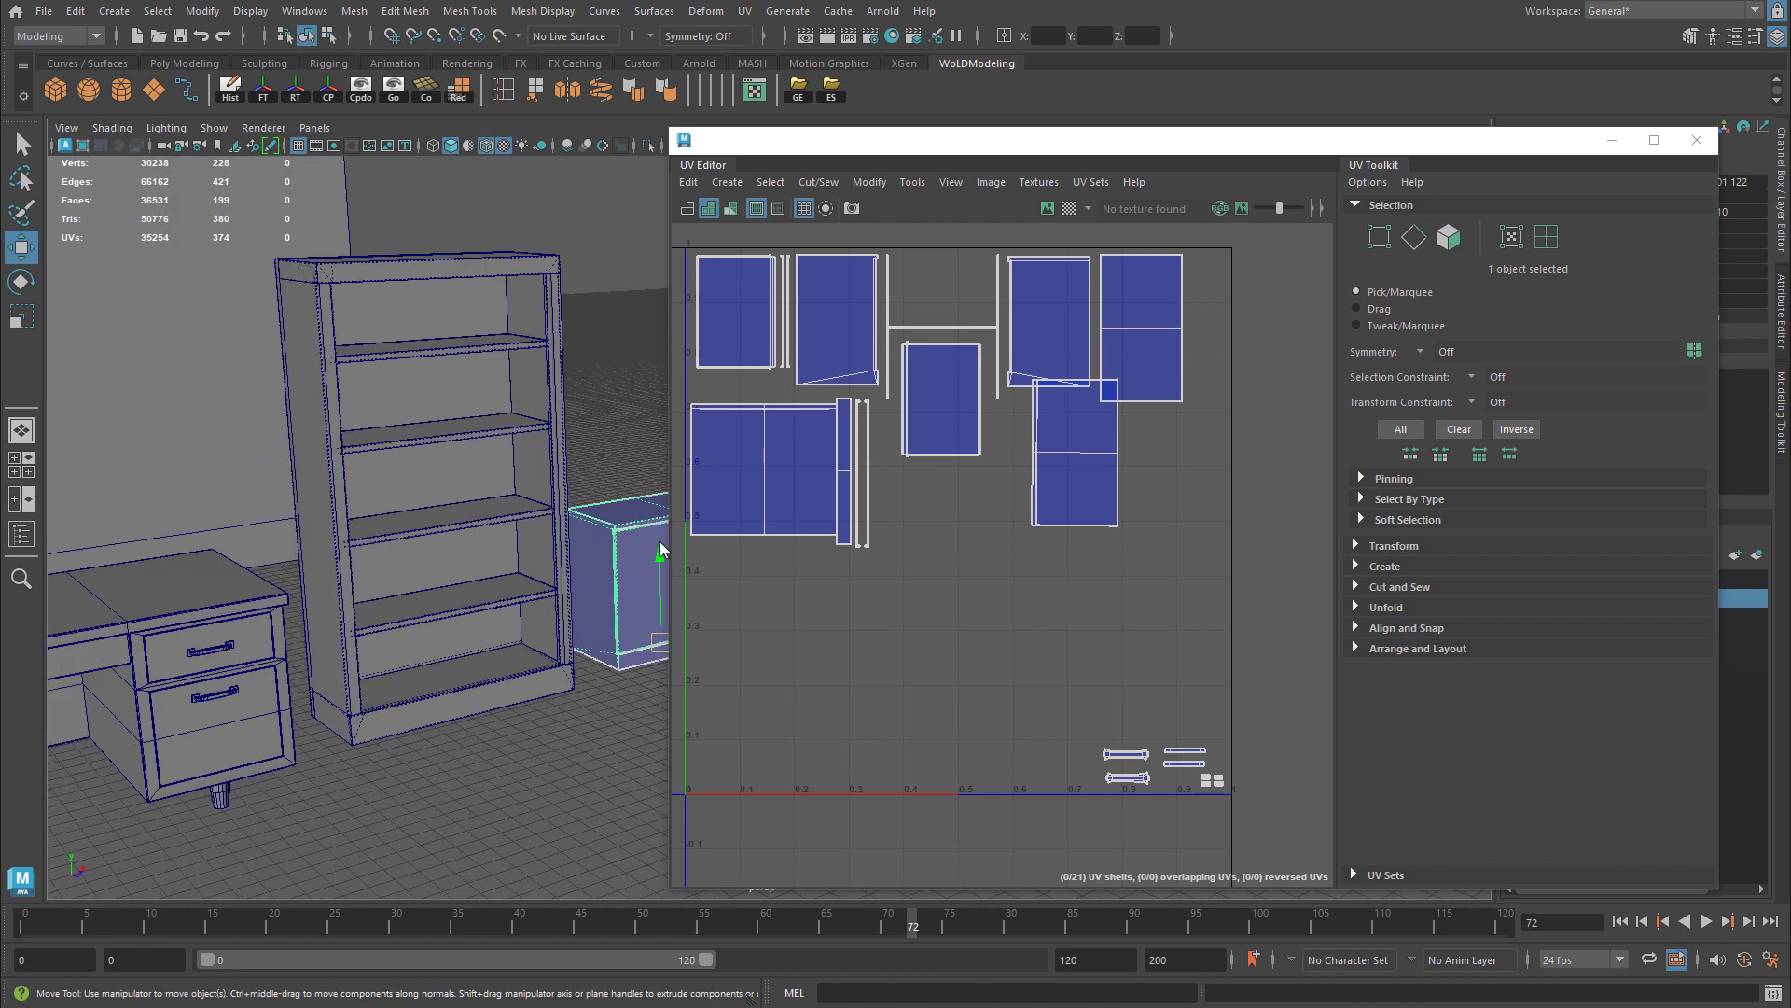
{"action": "left_click", "coordinate": [214, 640]}
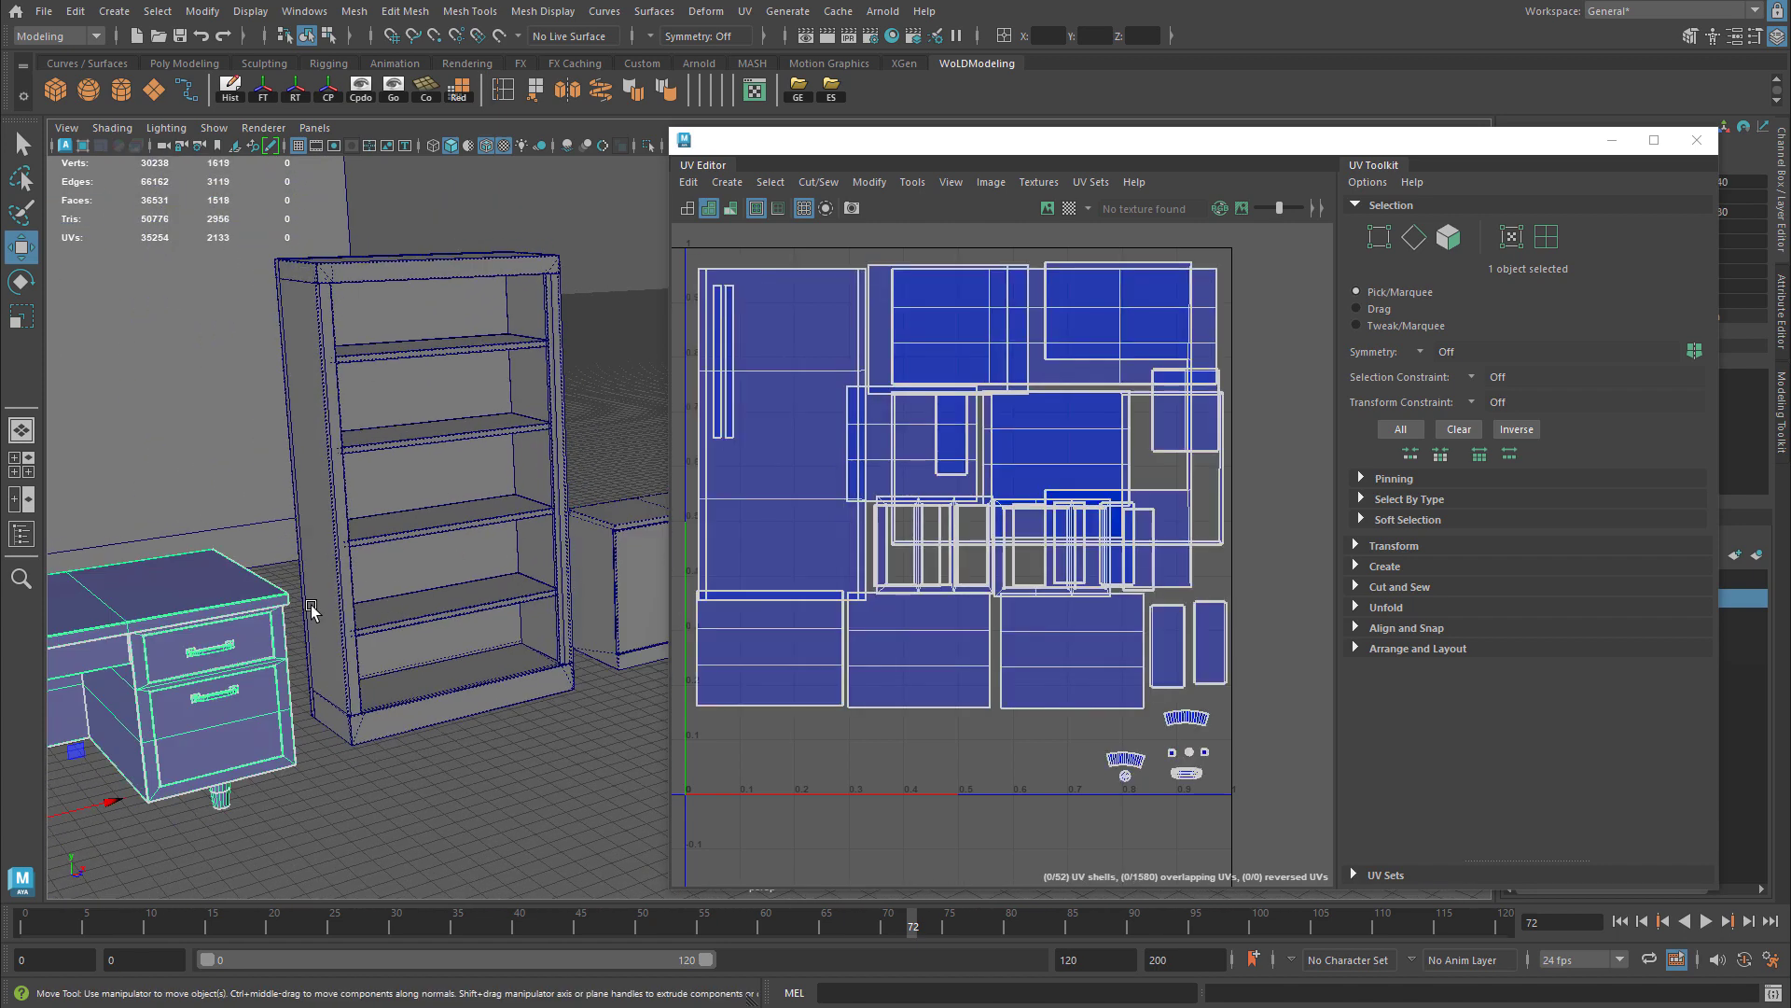
Check the texel density of the bookcase's large UV shells, starting with its back panel, at a map size of 2048
{"action": "left_click", "coordinate": [303, 272]}
{"action": "right_click_drag", "start_coordinate": [952, 456], "coordinate": [854, 430]}
{"action": "middle_click_drag", "start_coordinate": [896, 451], "coordinate": [975, 461], "text": "alt"}
{"action": "left_click", "coordinate": [788, 331]}
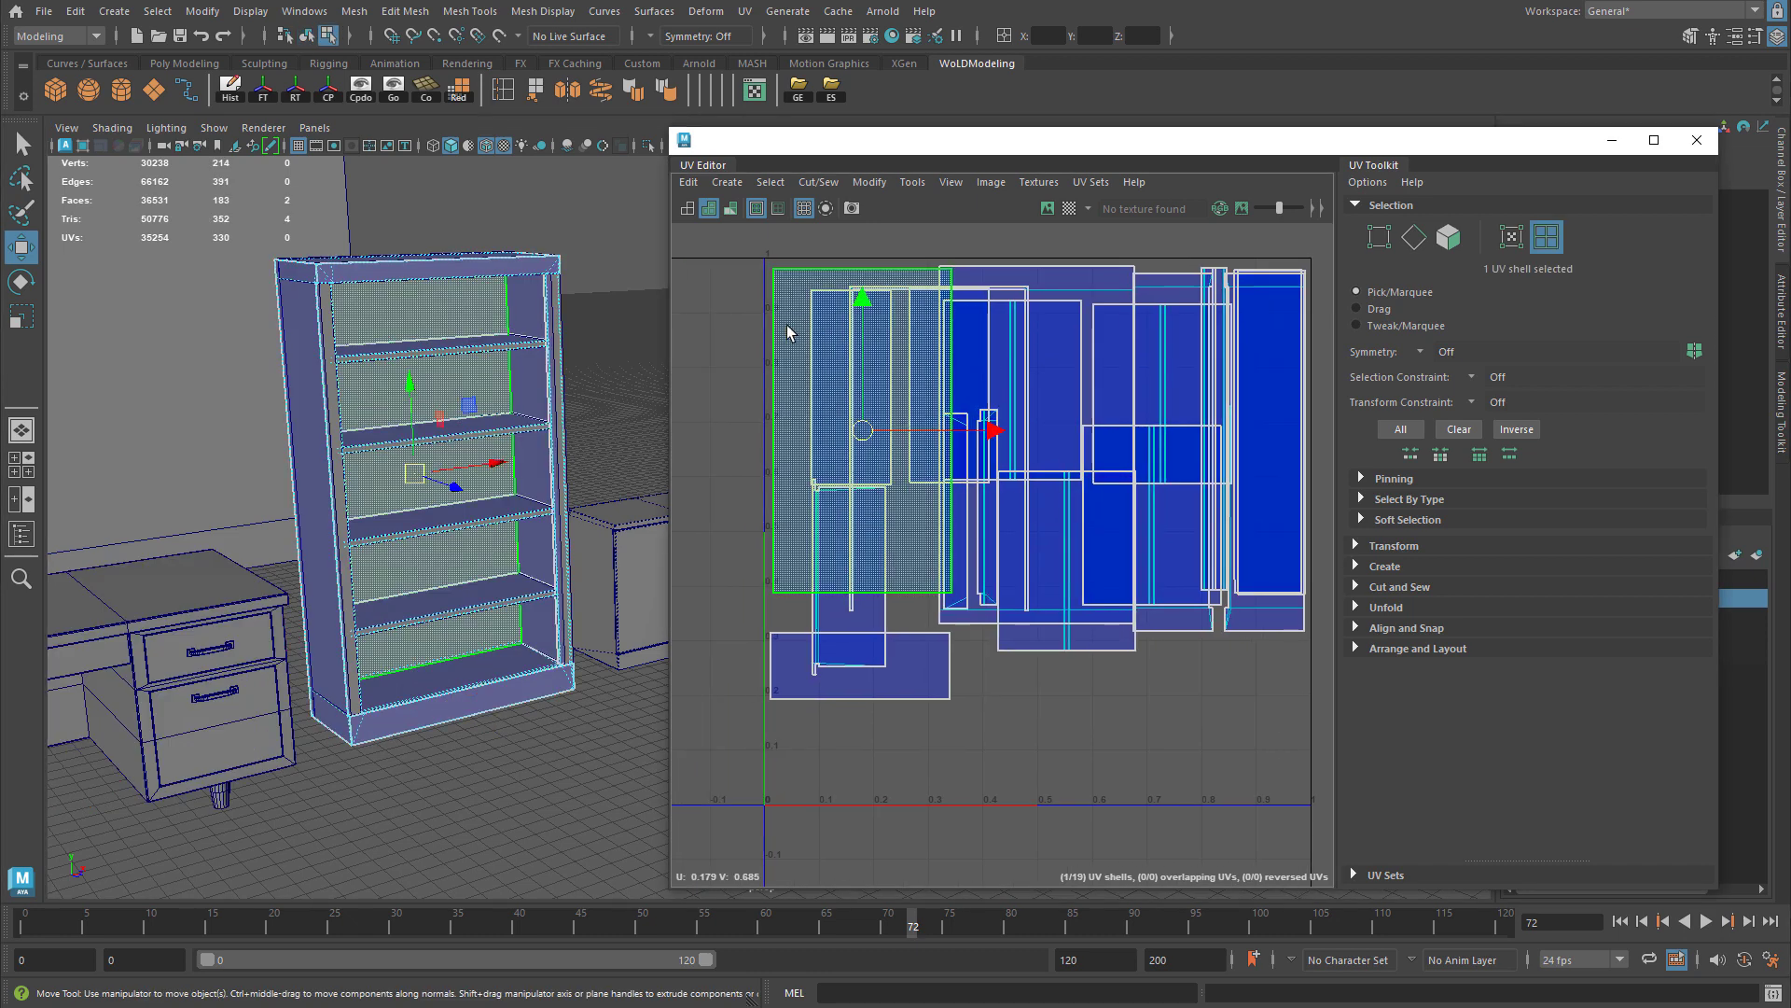
{"action": "left_click", "coordinate": [1408, 541]}
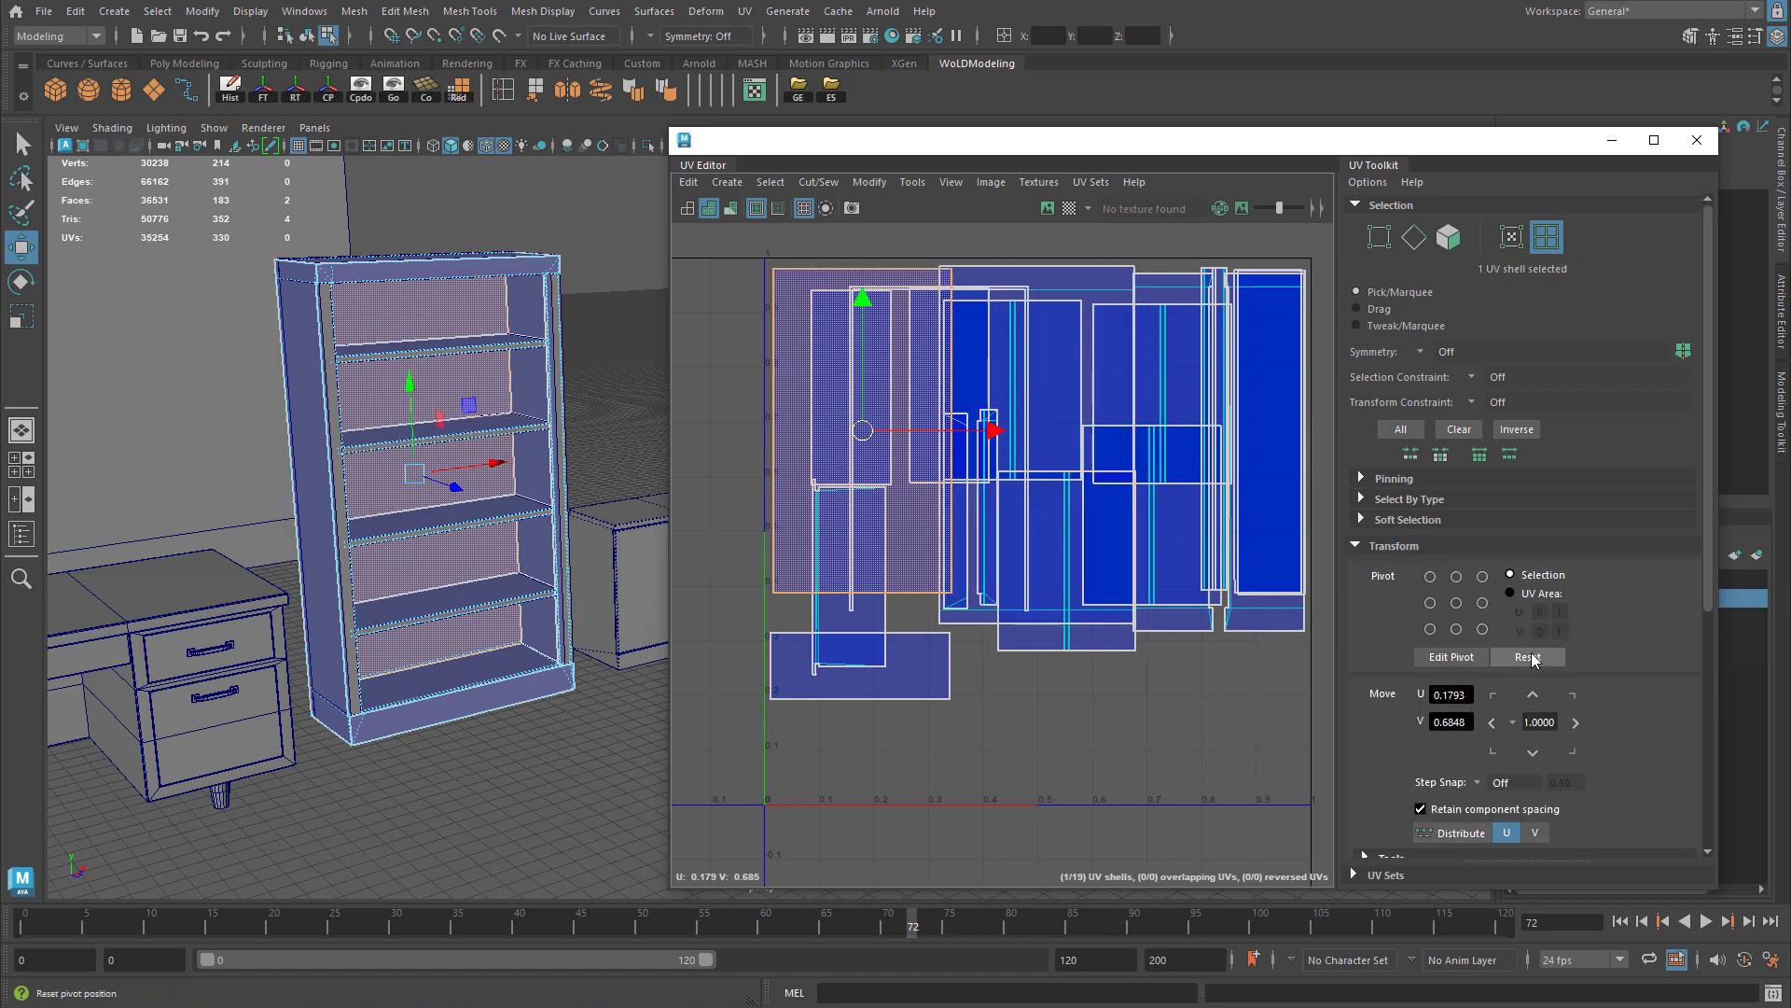
{"action": "scroll", "coordinate": [1670, 720], "scroll_direction": "down", "scroll_amount": 5}
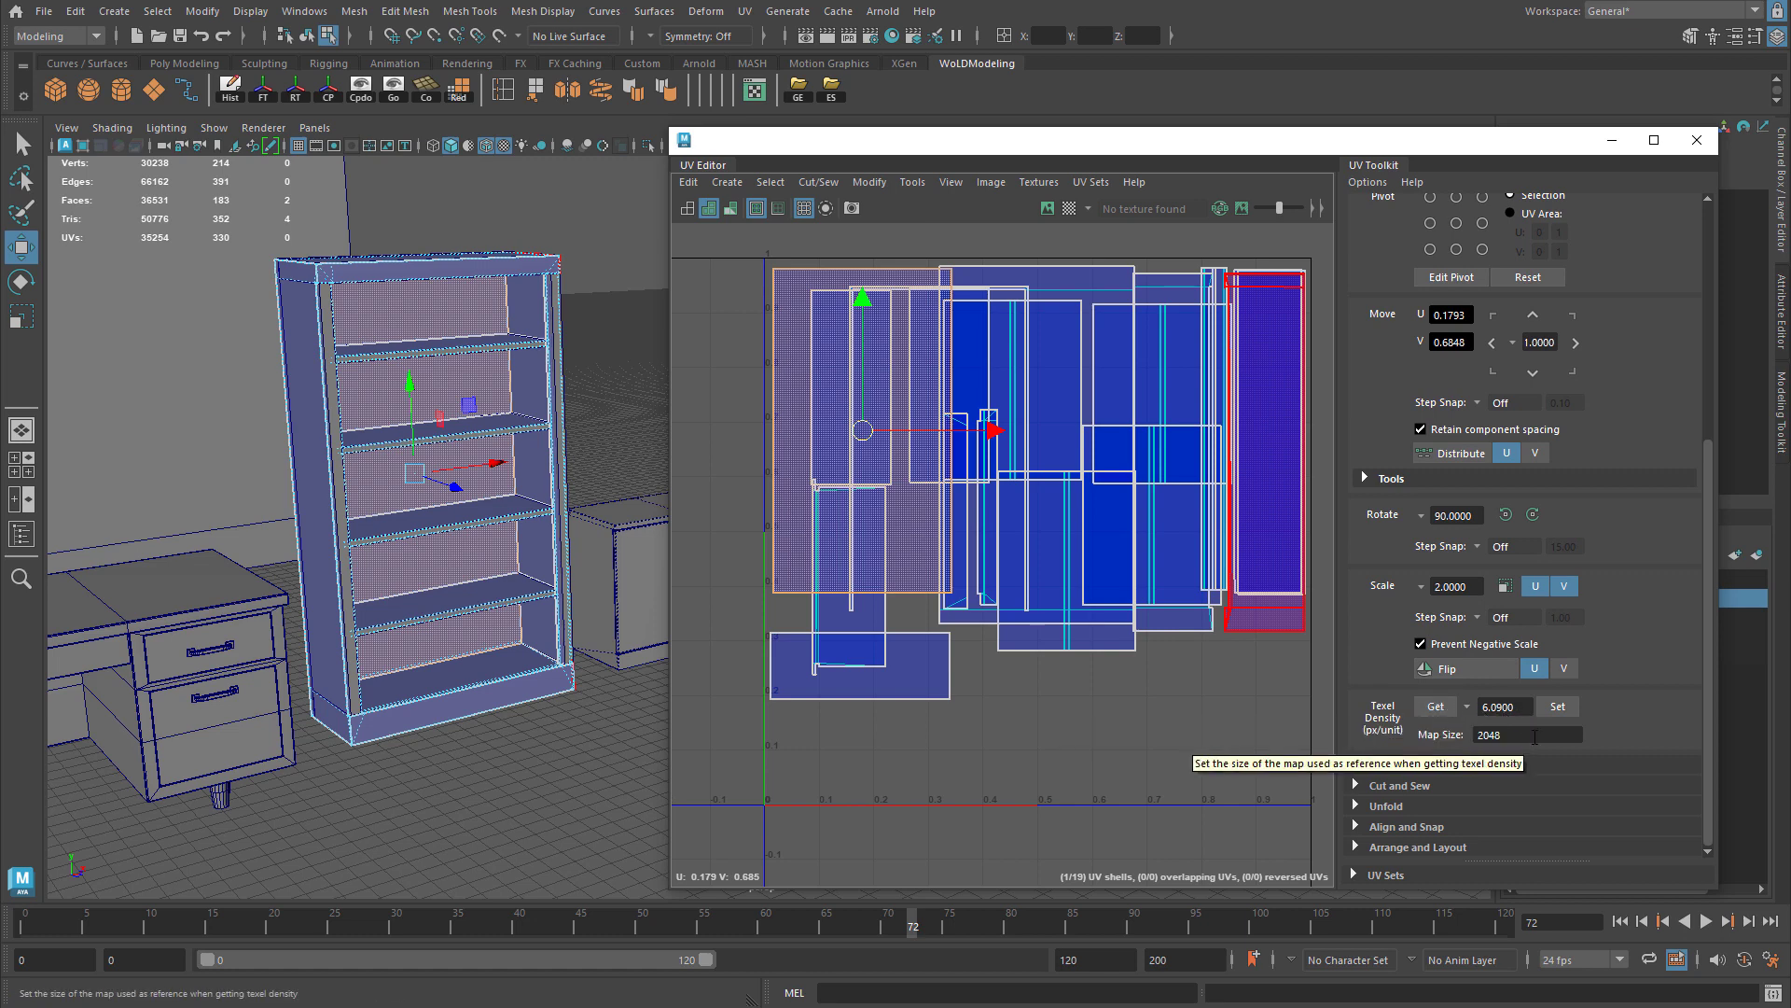
{"action": "left_click", "coordinate": [1479, 736]}
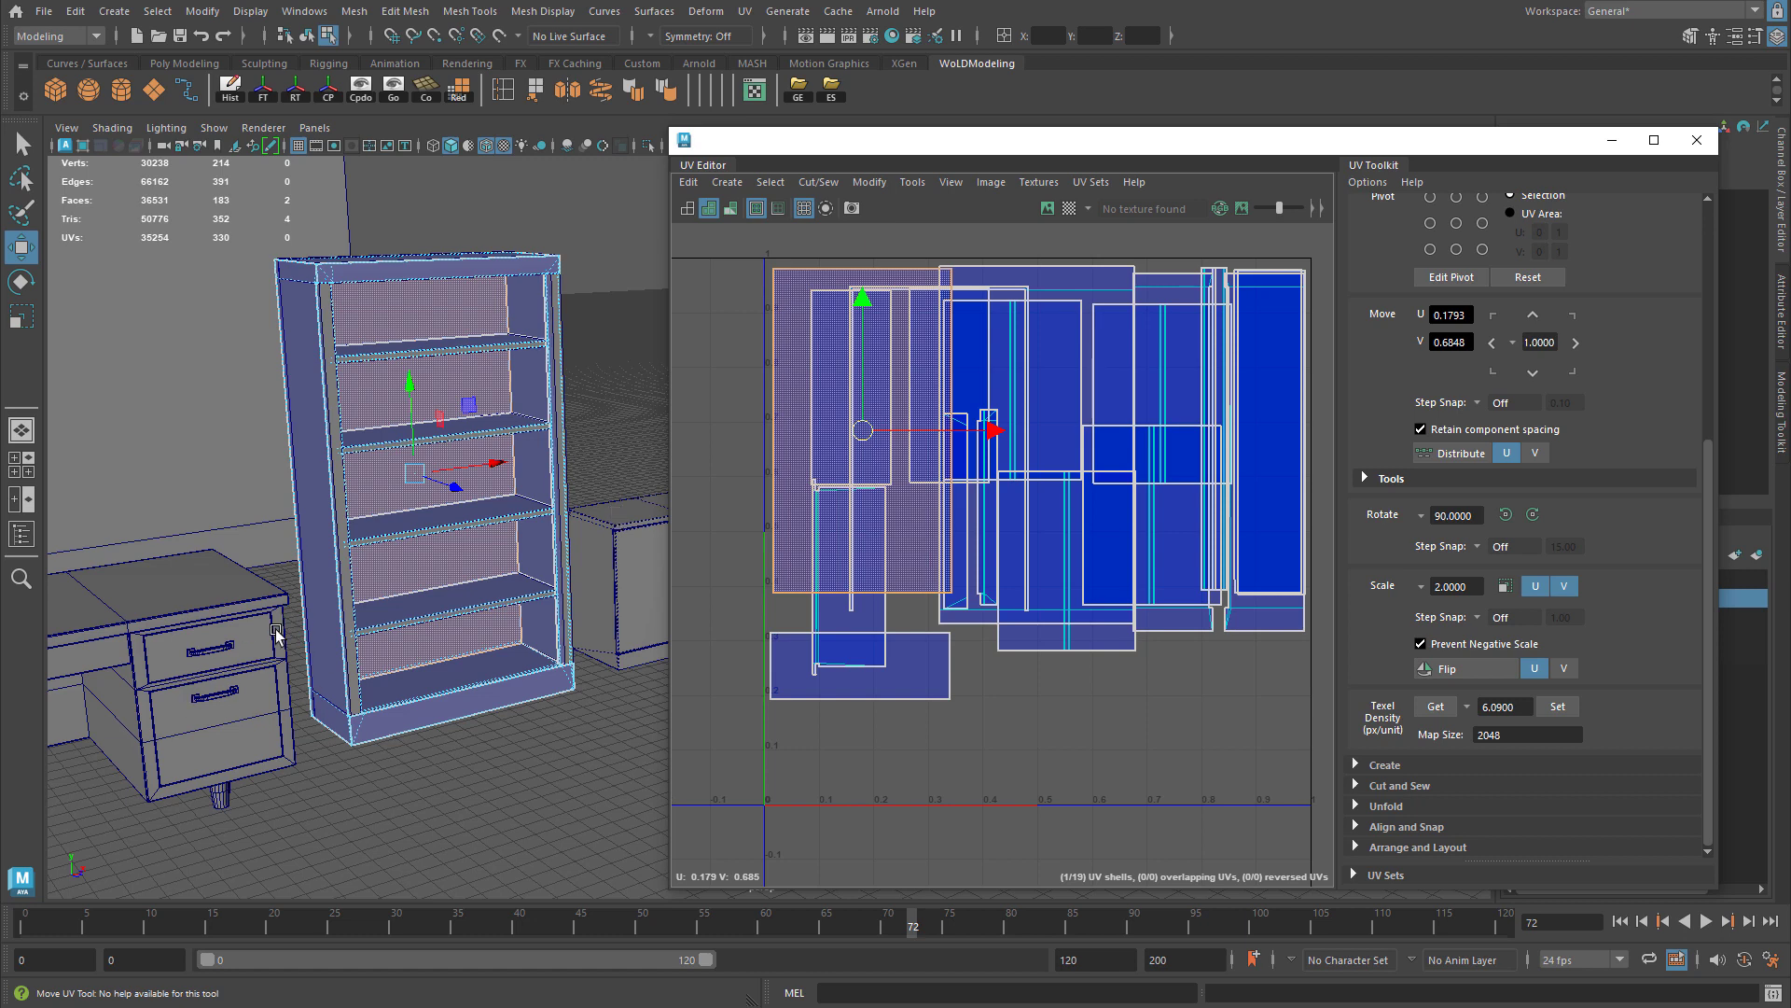
{"action": "left_click", "coordinate": [1109, 283]}
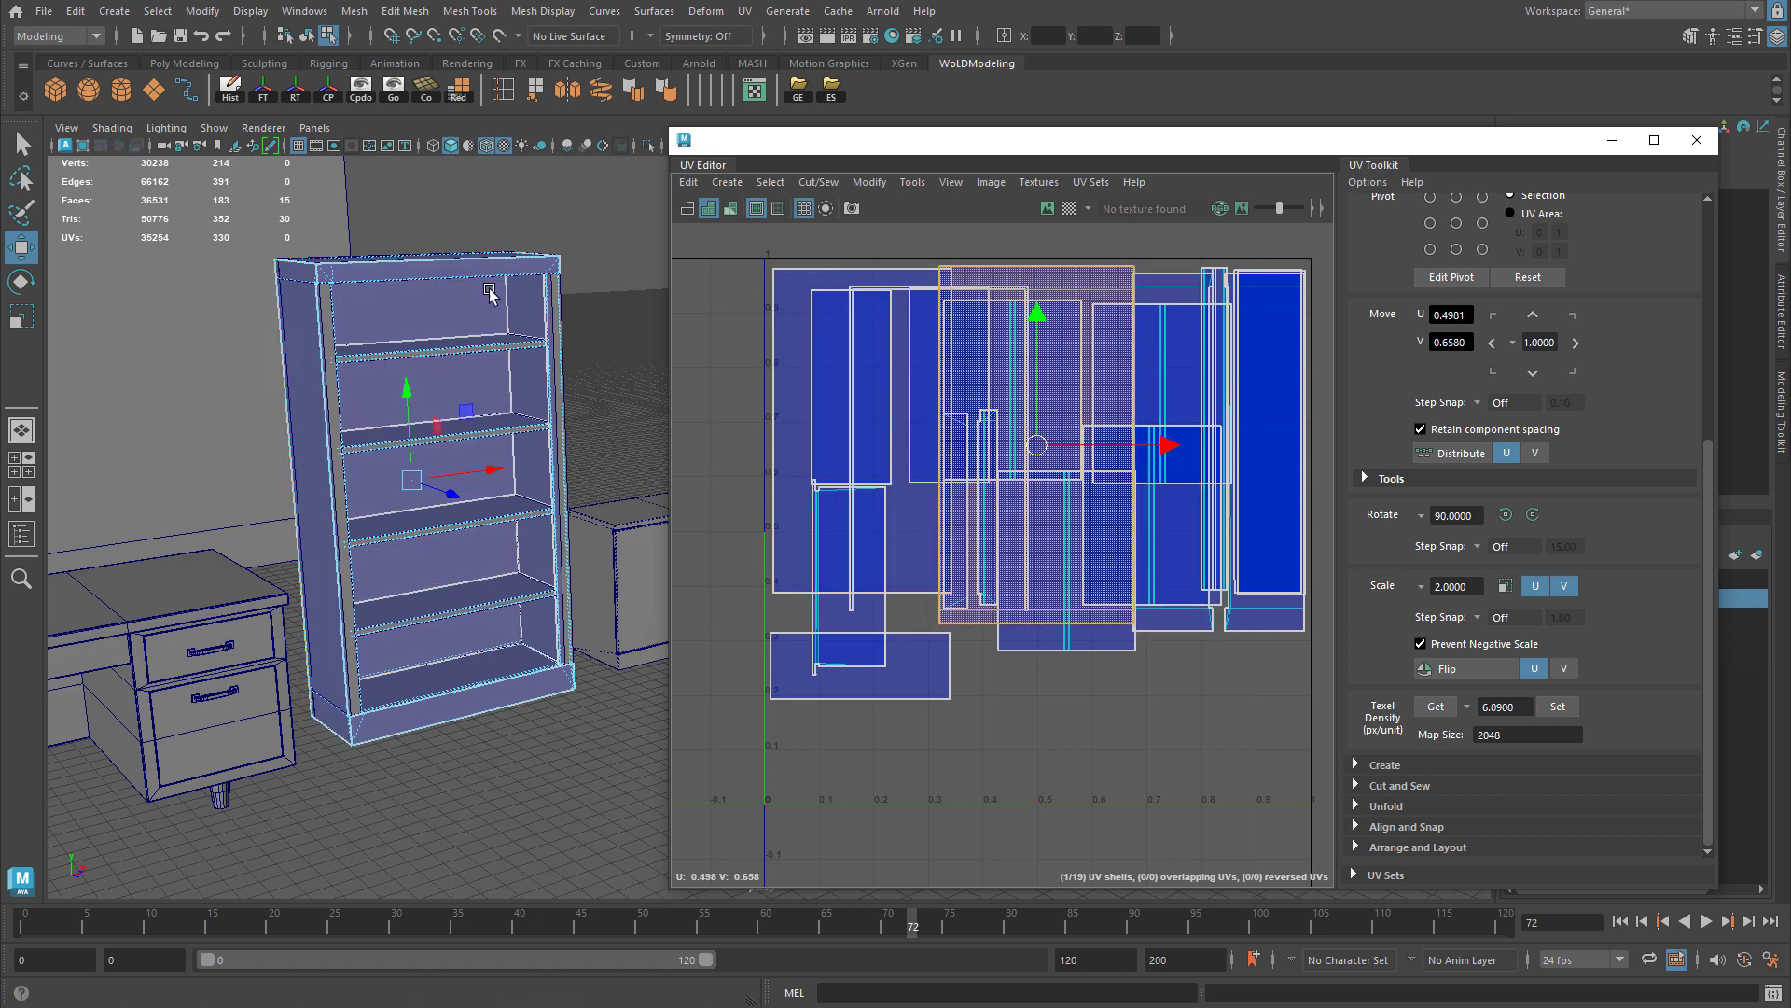
{"action": "left_click", "coordinate": [1438, 709]}
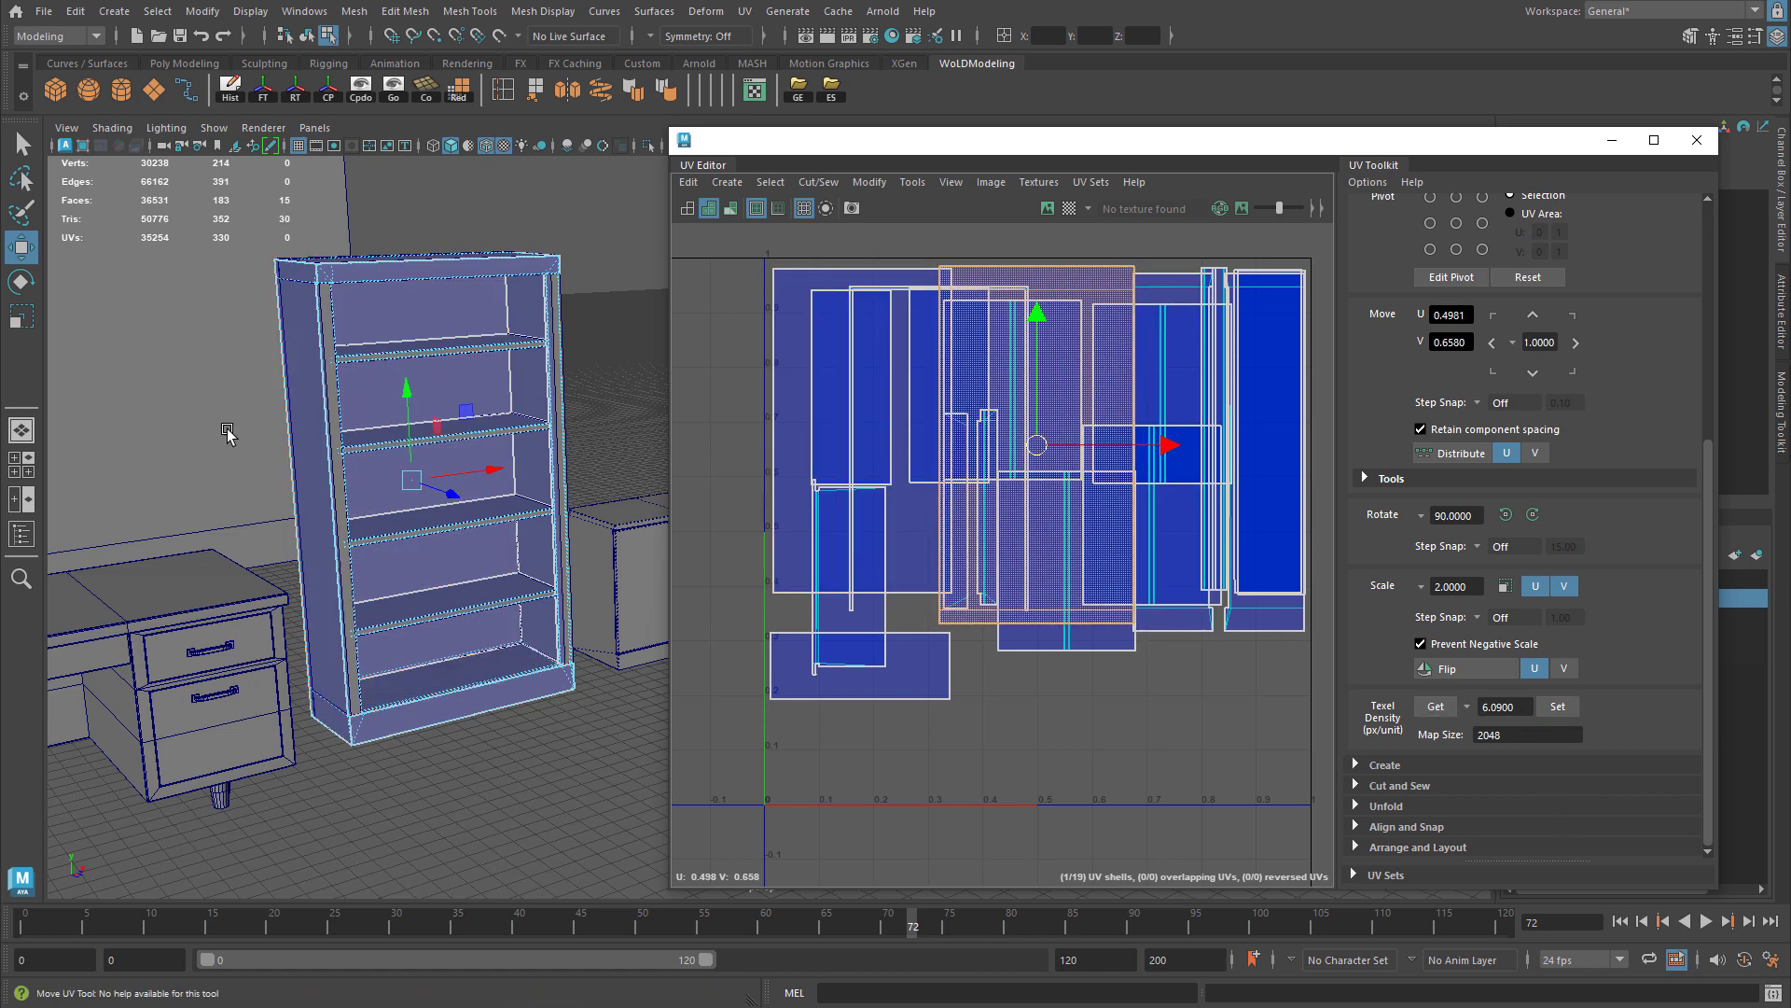
Get the texel density of the desk's tabletop shell and of the middle panel shell in the lowest row of its UV layout
{"action": "left_click", "coordinate": [238, 633]}
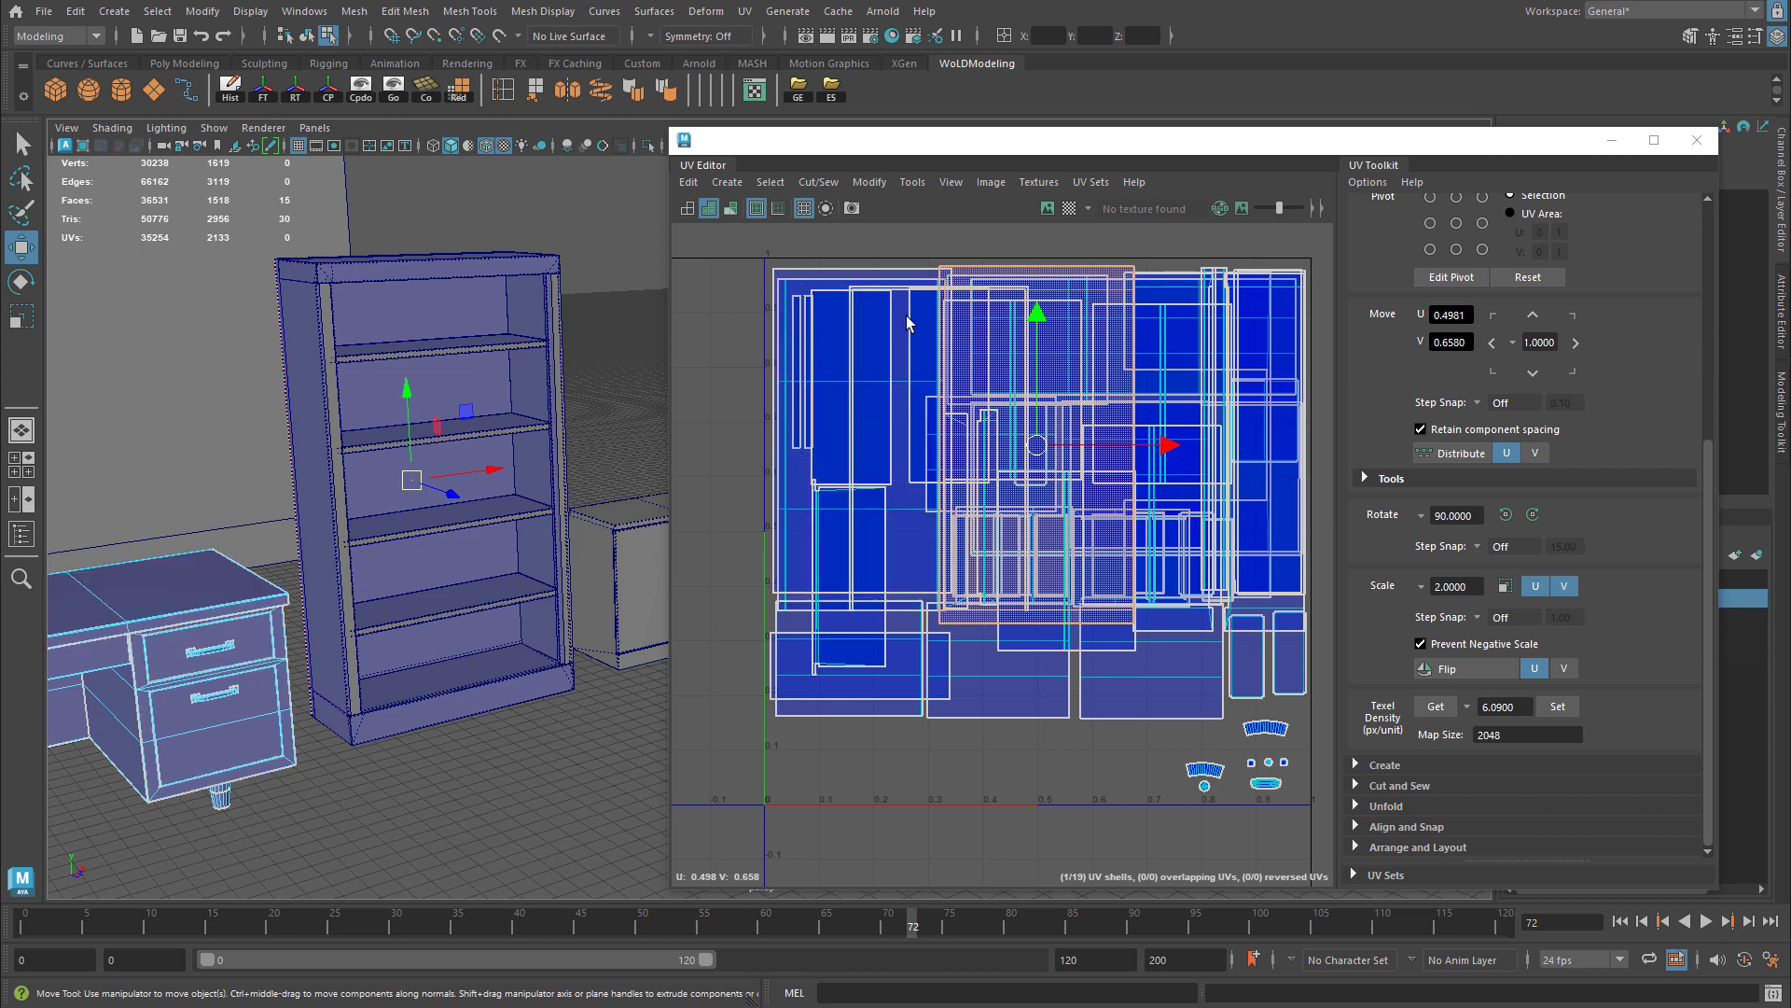
{"action": "left_click", "coordinate": [866, 285]}
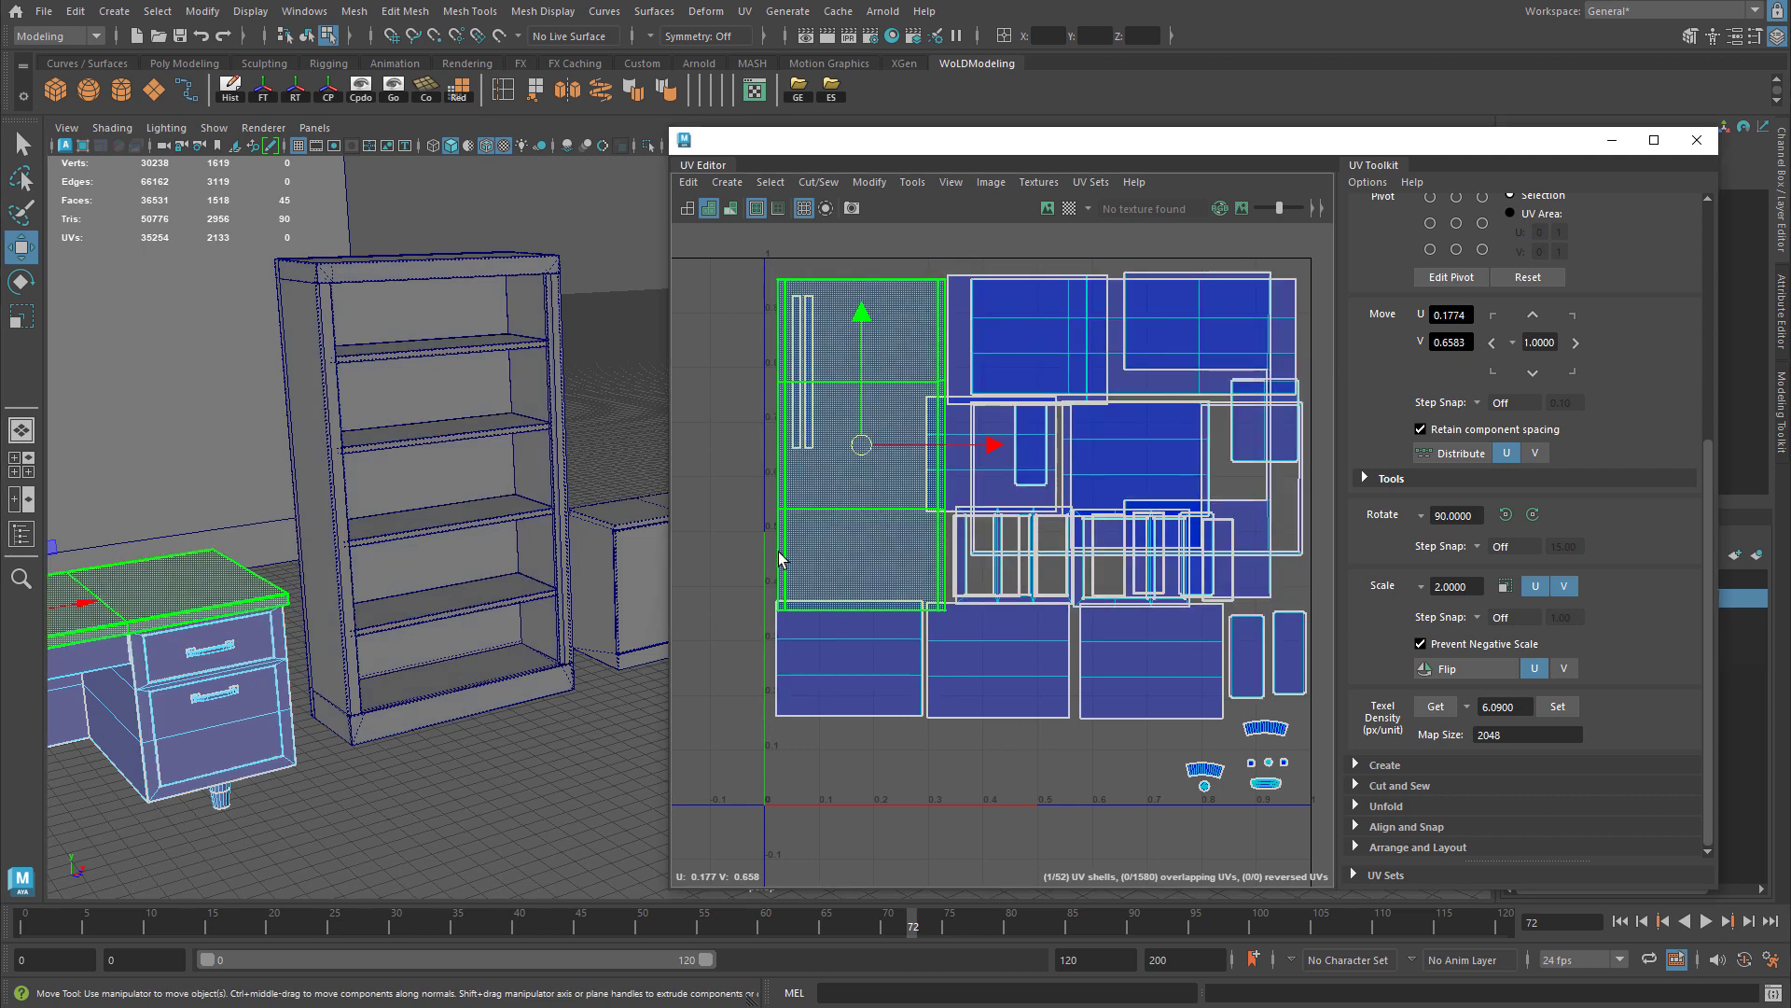
{"action": "middle_click_drag", "start_coordinate": [434, 654], "coordinate": [593, 643], "text": "alt"}
{"action": "left_click", "coordinate": [1436, 706]}
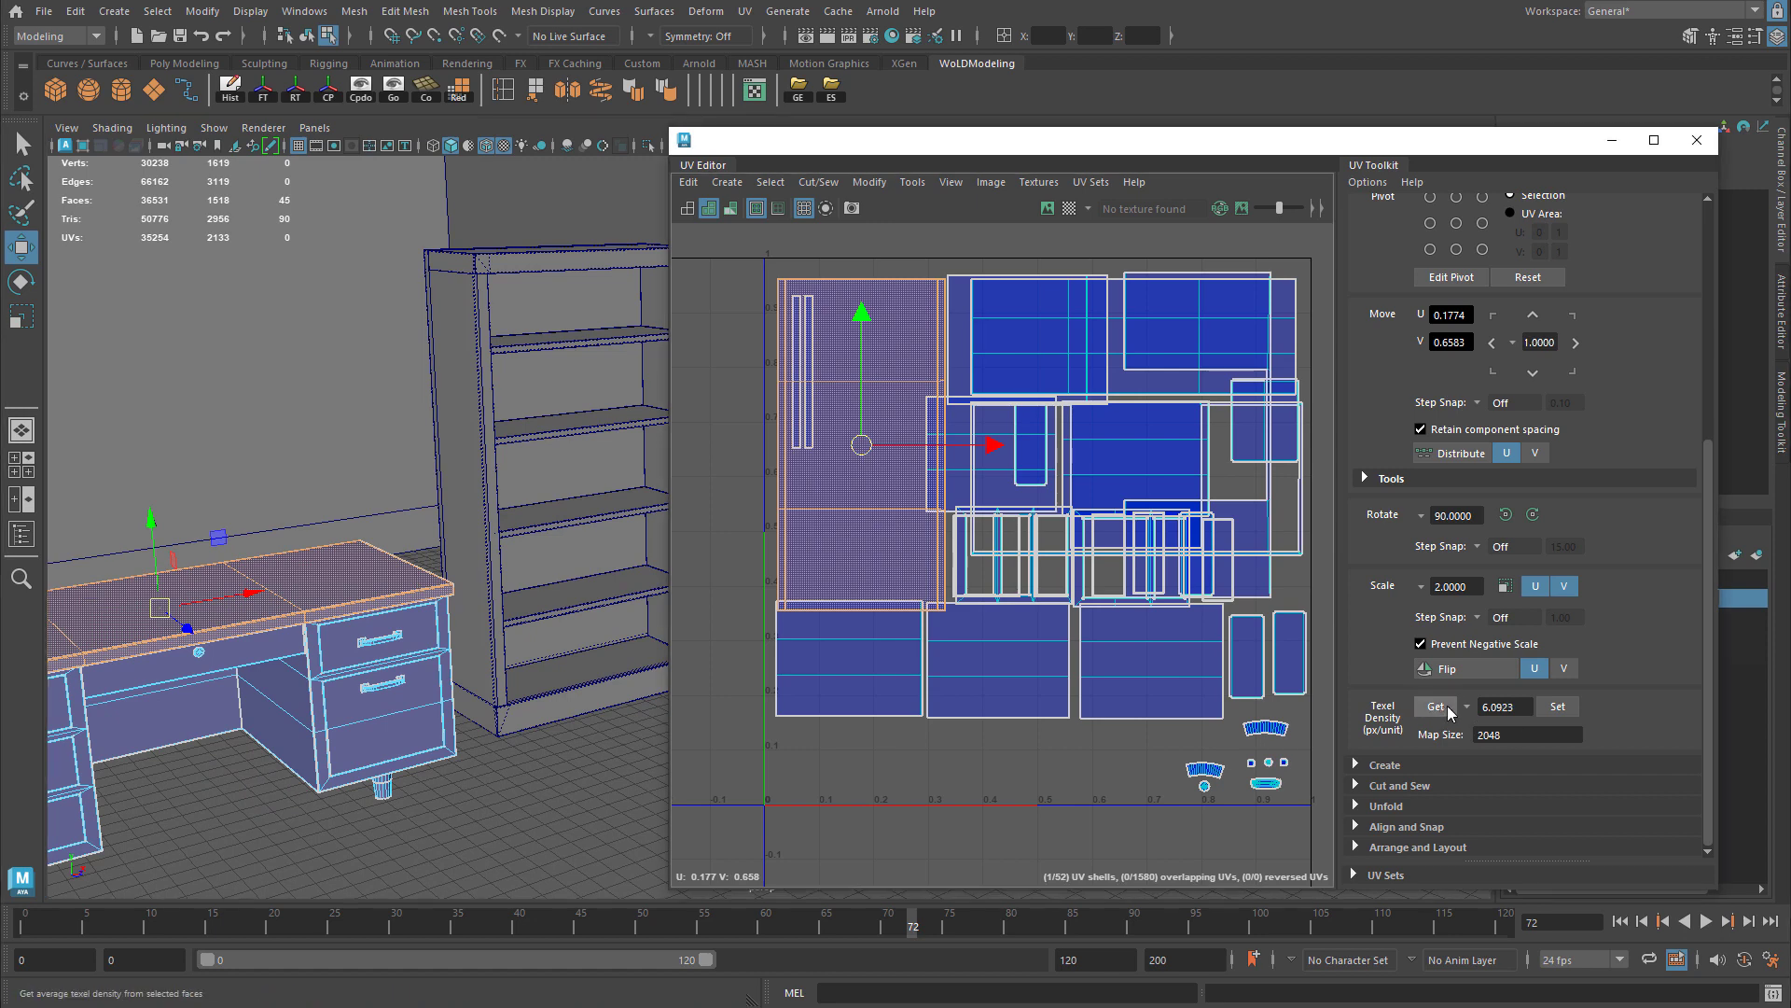
{"action": "double_click", "coordinate": [1504, 707]}
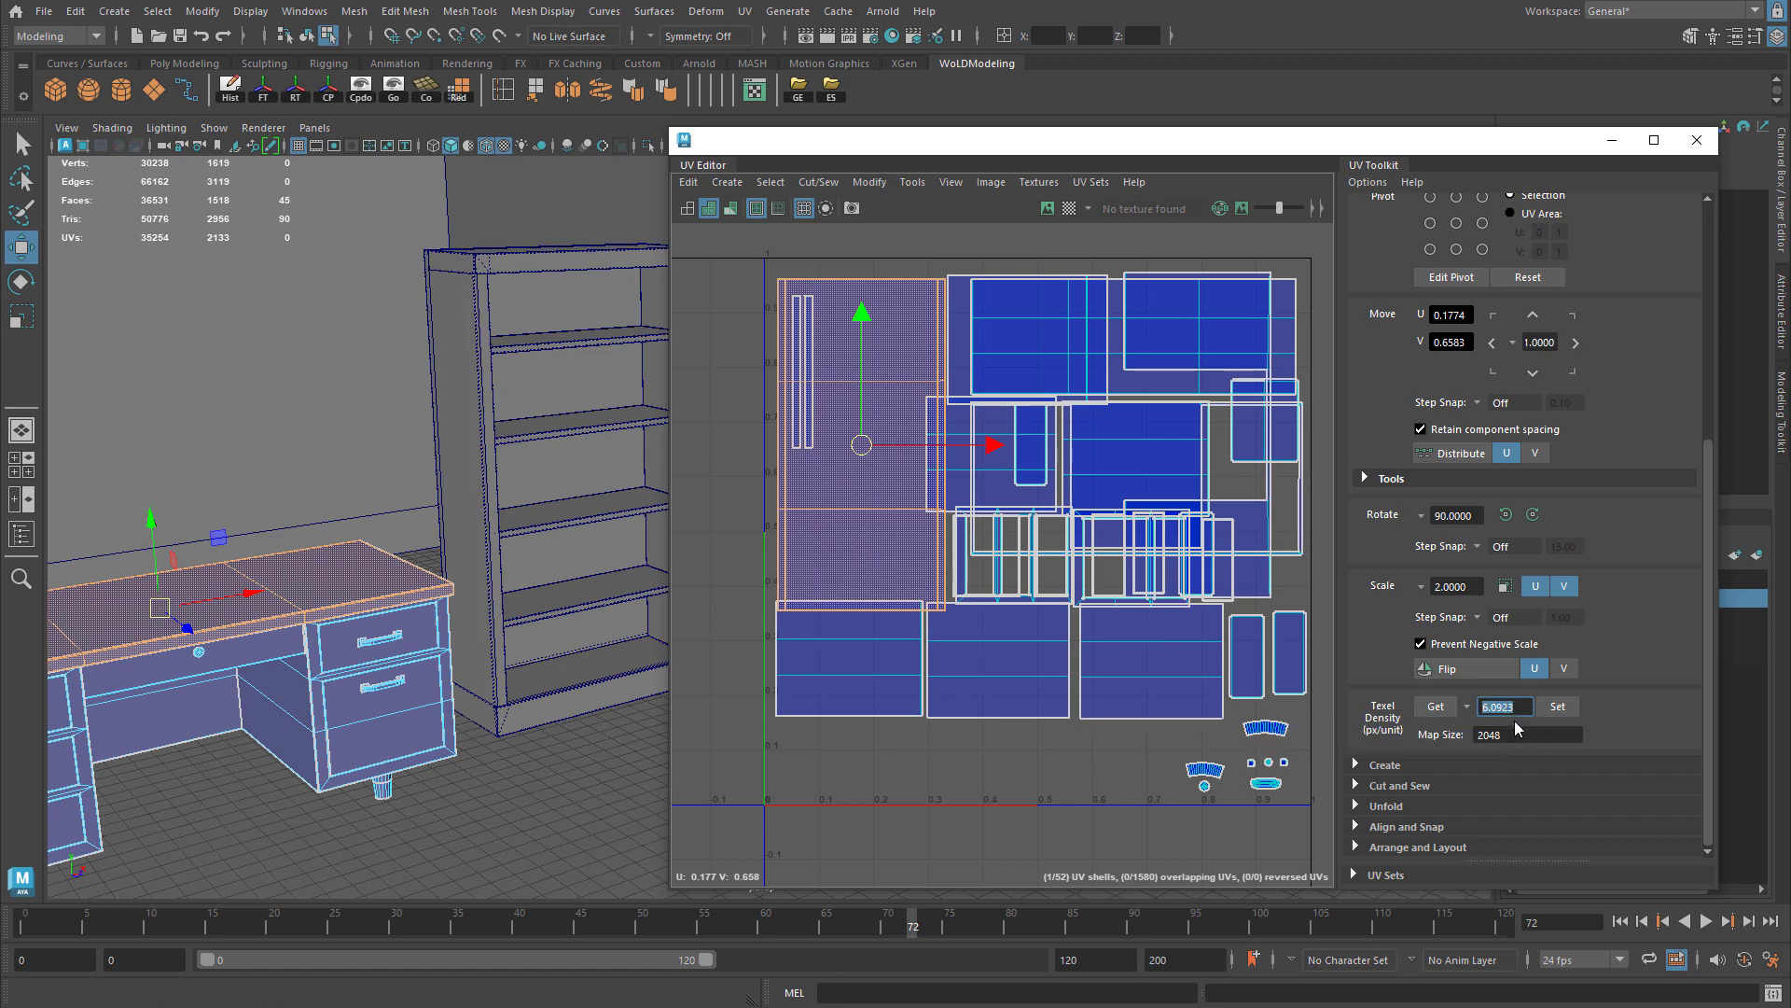
{"action": "middle_click_drag", "start_coordinate": [554, 522], "coordinate": [450, 531], "text": "alt"}
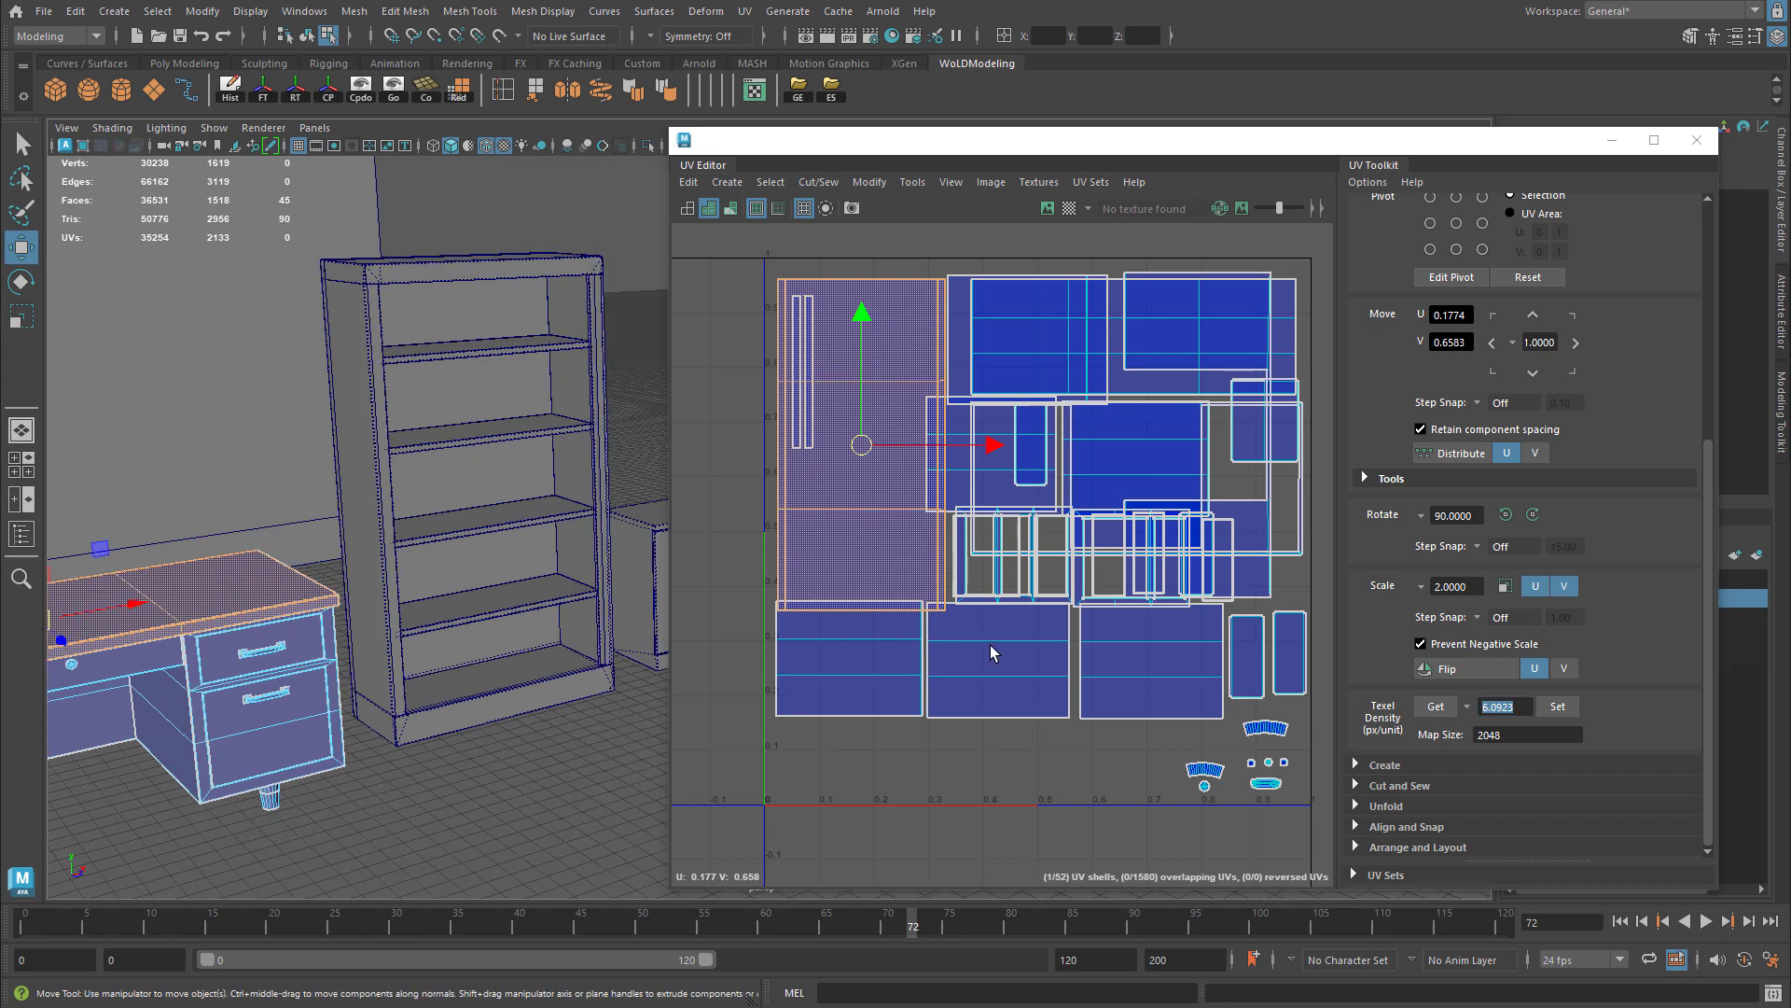
{"action": "left_click", "coordinate": [991, 652]}
{"action": "left_click", "coordinate": [1436, 707]}
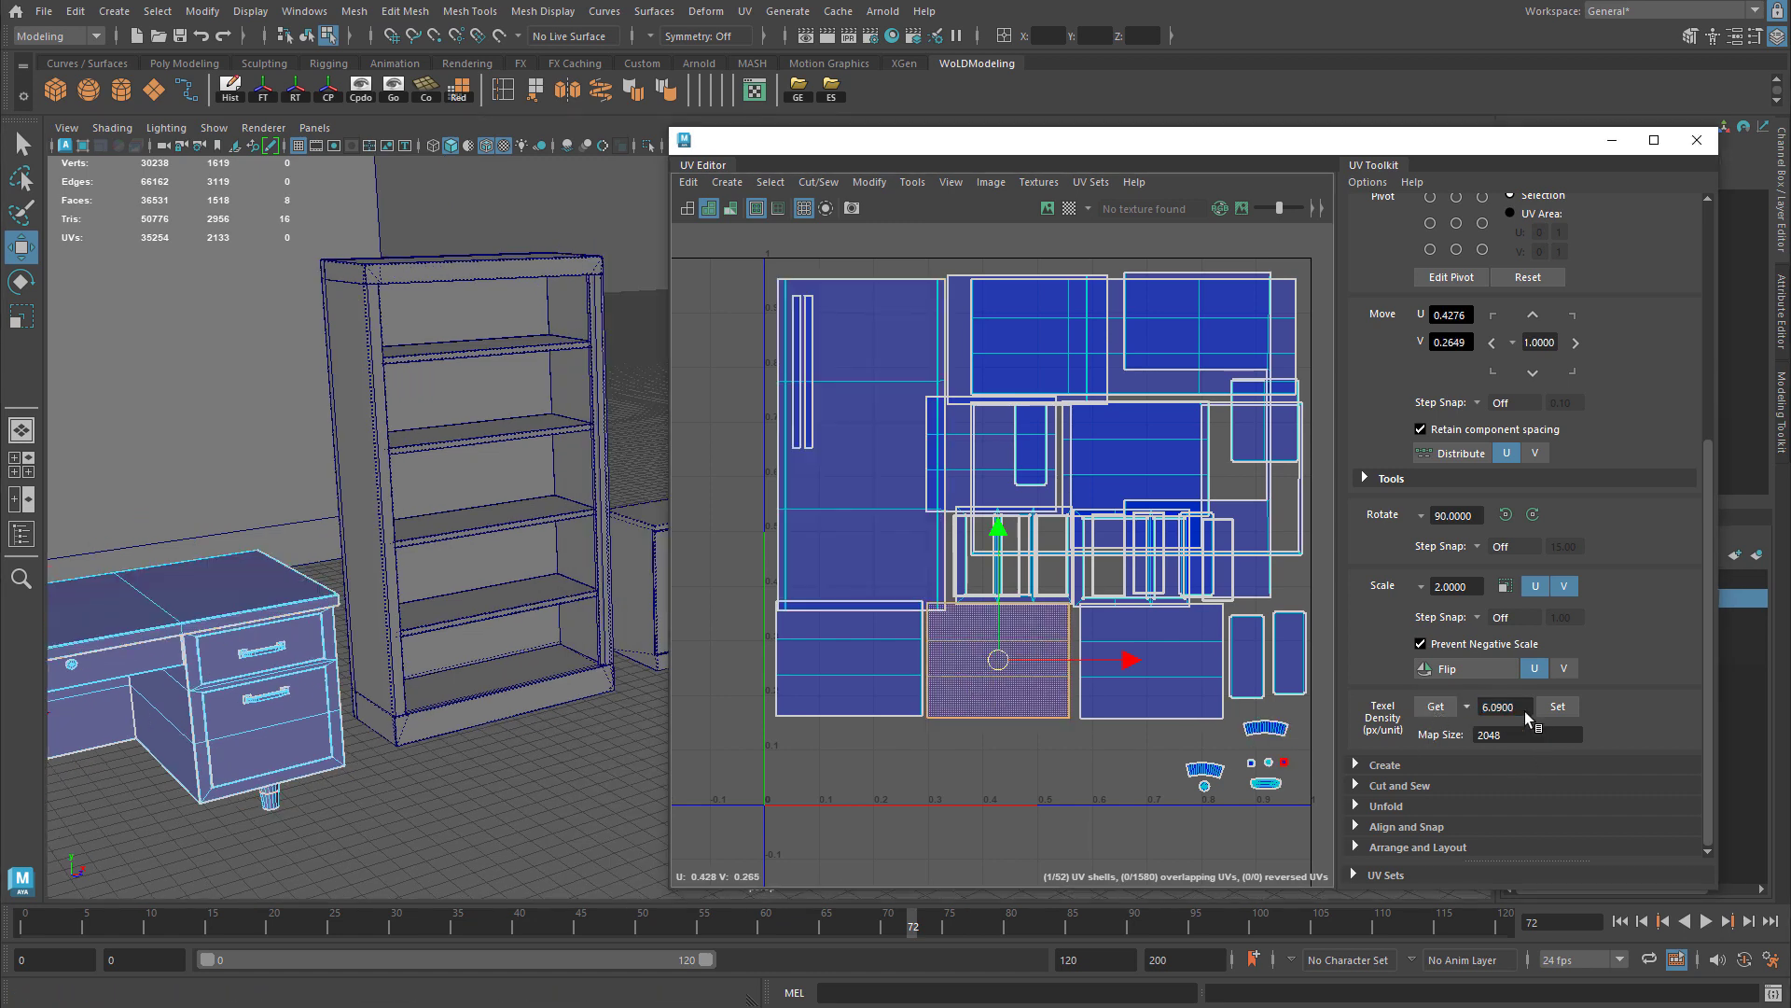
Isolate the cabinet's UV layout, select its top and side panel shells, and get the side shell's texel density
{"action": "middle_click_drag", "start_coordinate": [653, 588], "coordinate": [451, 580], "text": "alt"}
{"action": "left_click", "coordinate": [420, 541]}
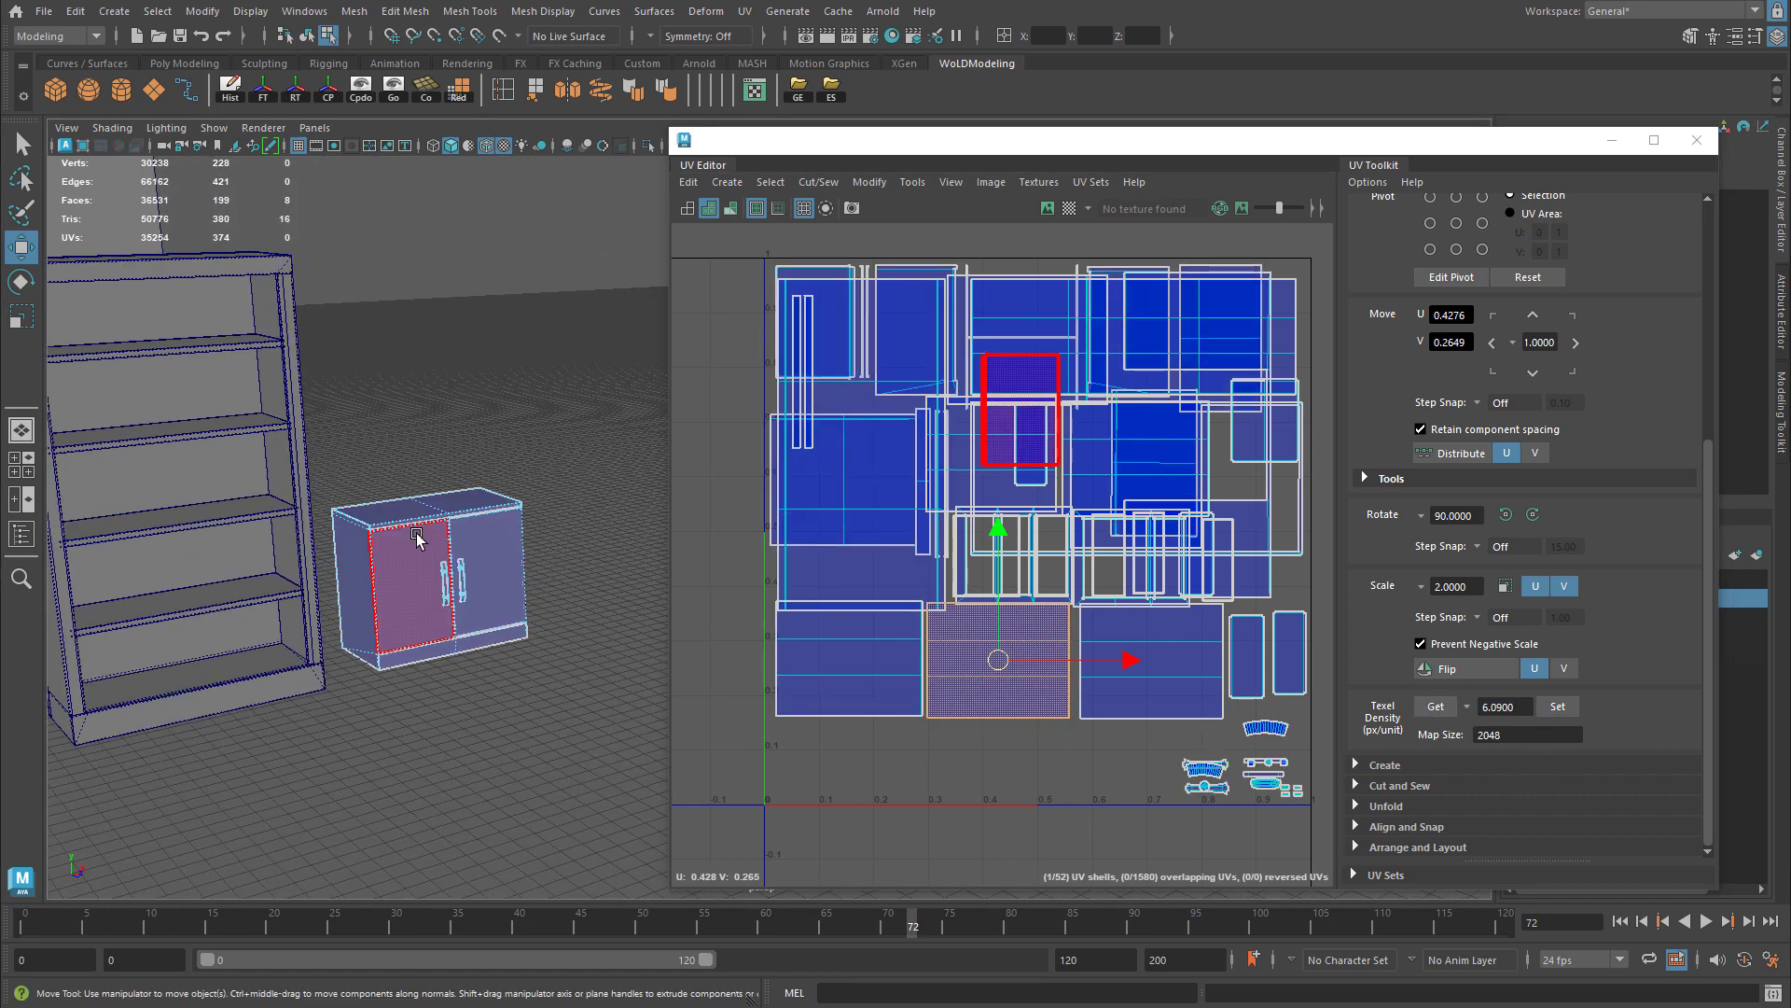
{"action": "right_click_drag", "start_coordinate": [273, 522], "coordinate": [432, 532], "text": "alt"}
{"action": "middle_click_drag", "start_coordinate": [432, 532], "coordinate": [524, 542], "text": "alt"}
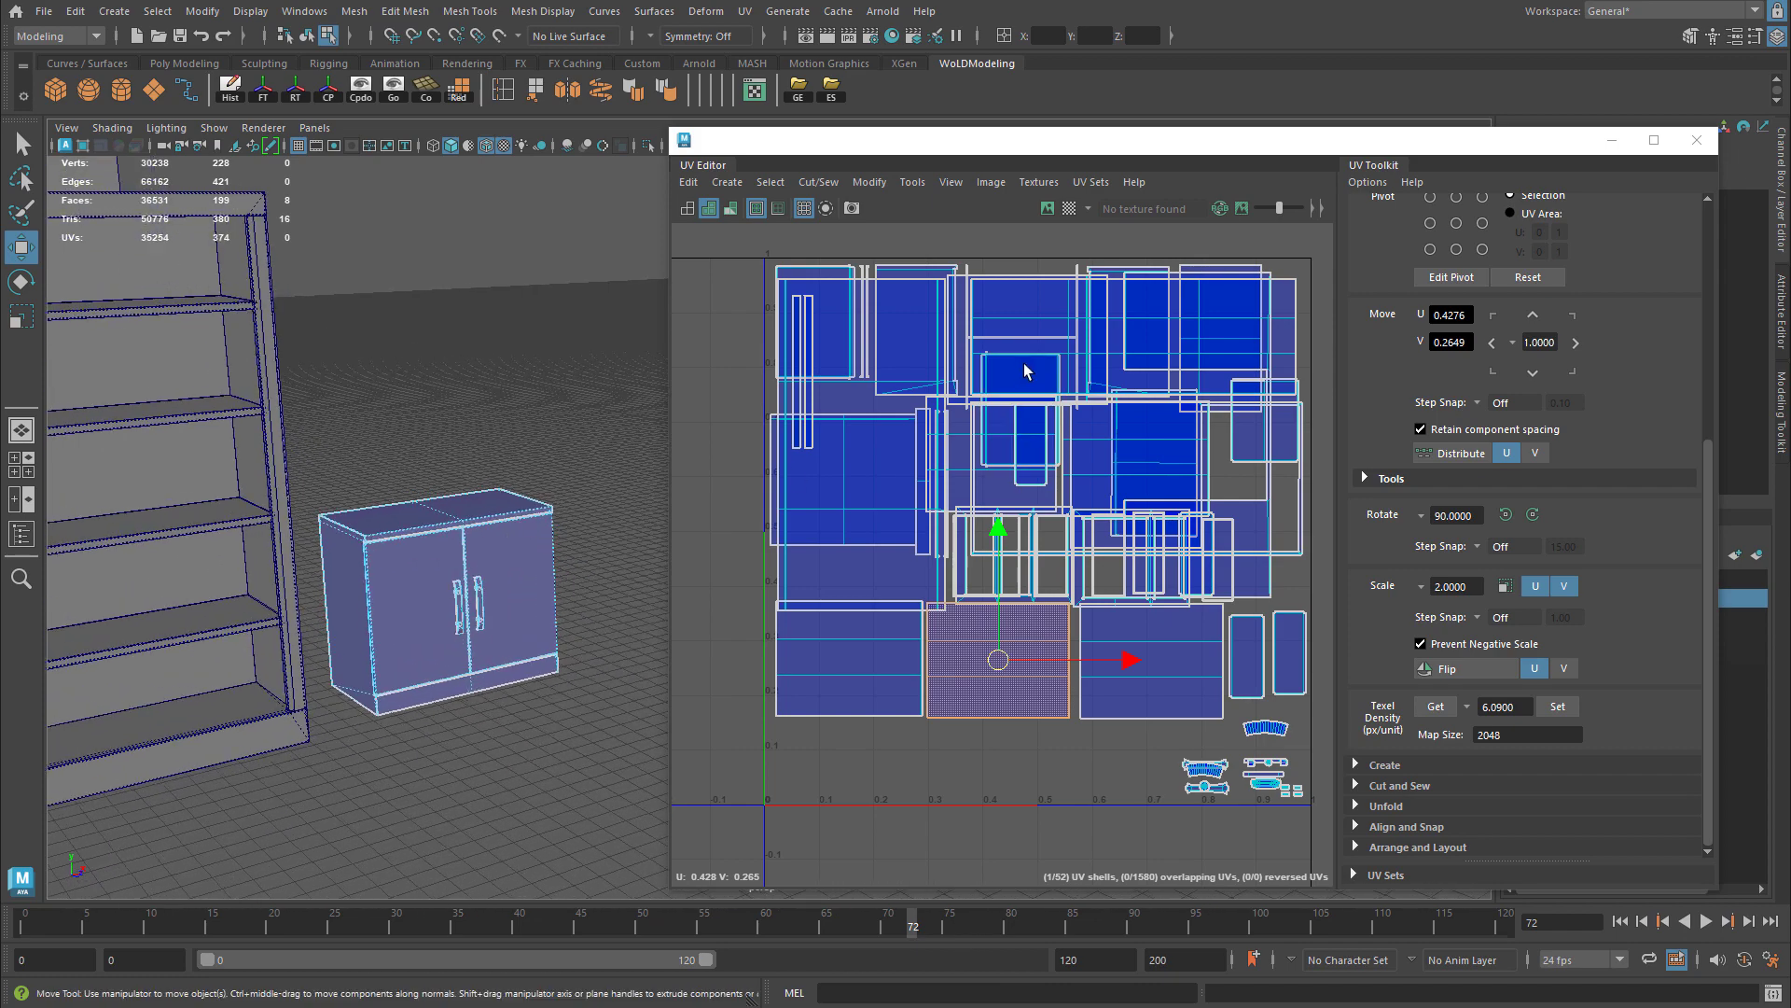
{"action": "right_click_drag", "start_coordinate": [731, 411], "coordinate": [653, 380]}
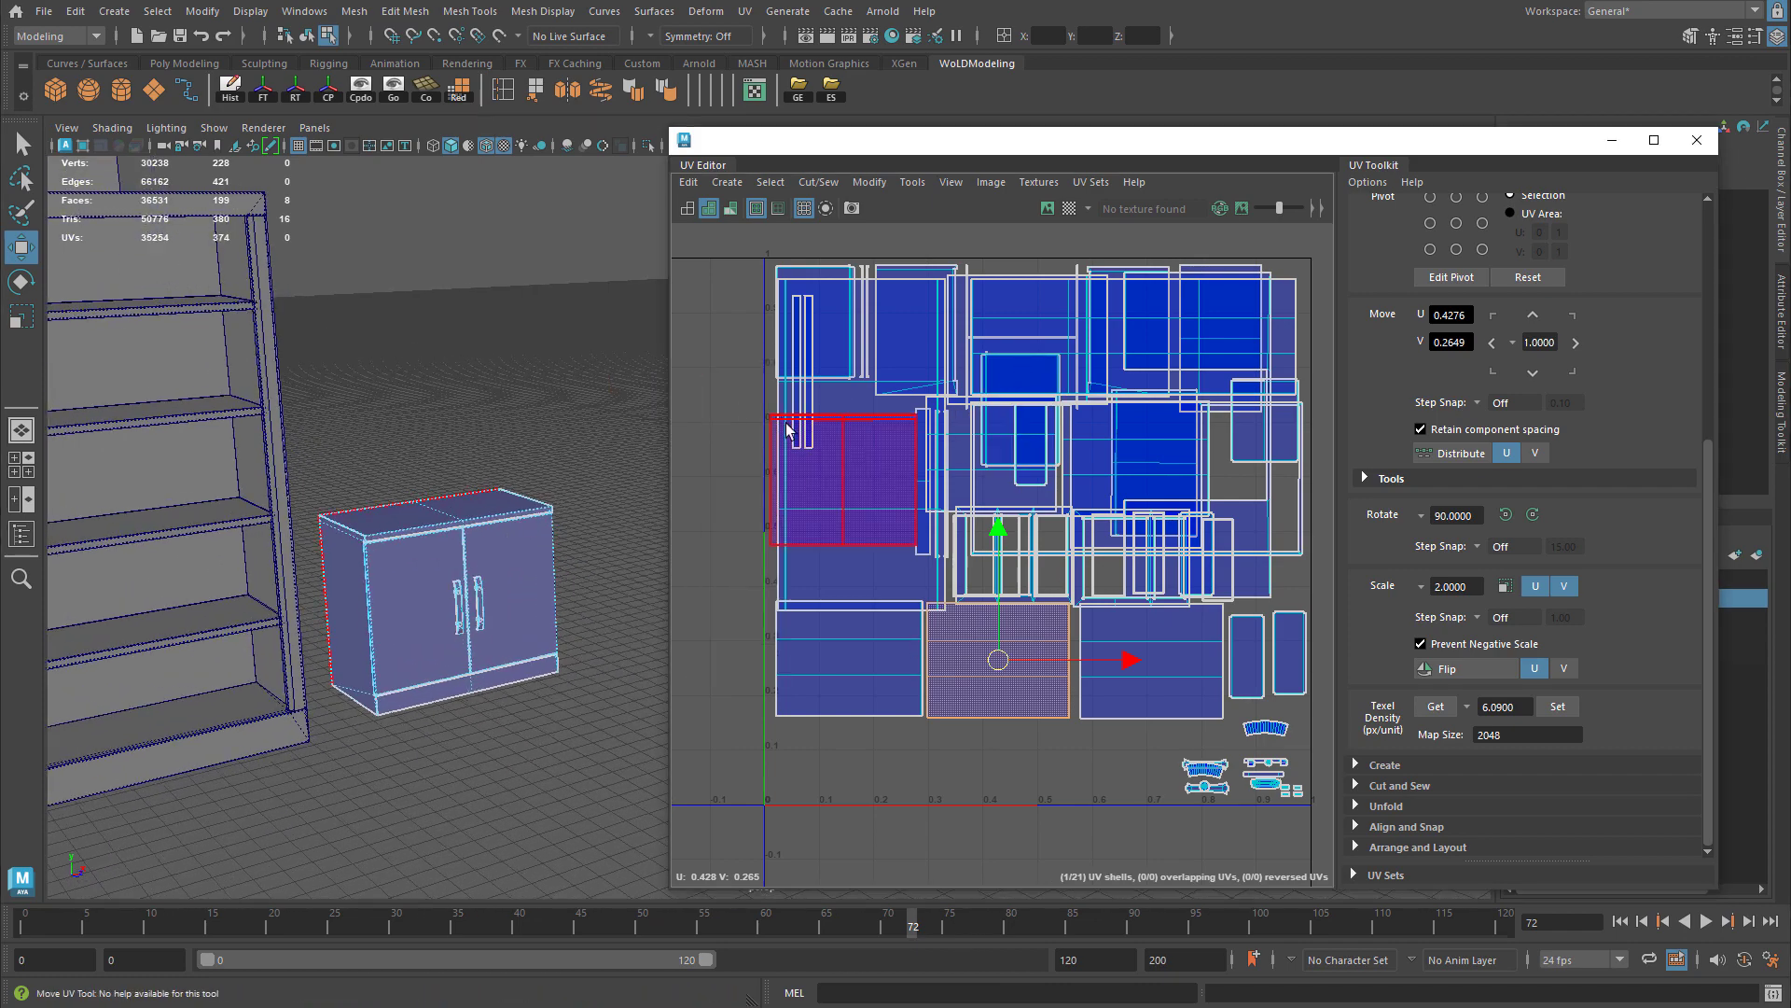
{"action": "left_click", "coordinate": [675, 404]}
{"action": "left_click", "coordinate": [481, 523]}
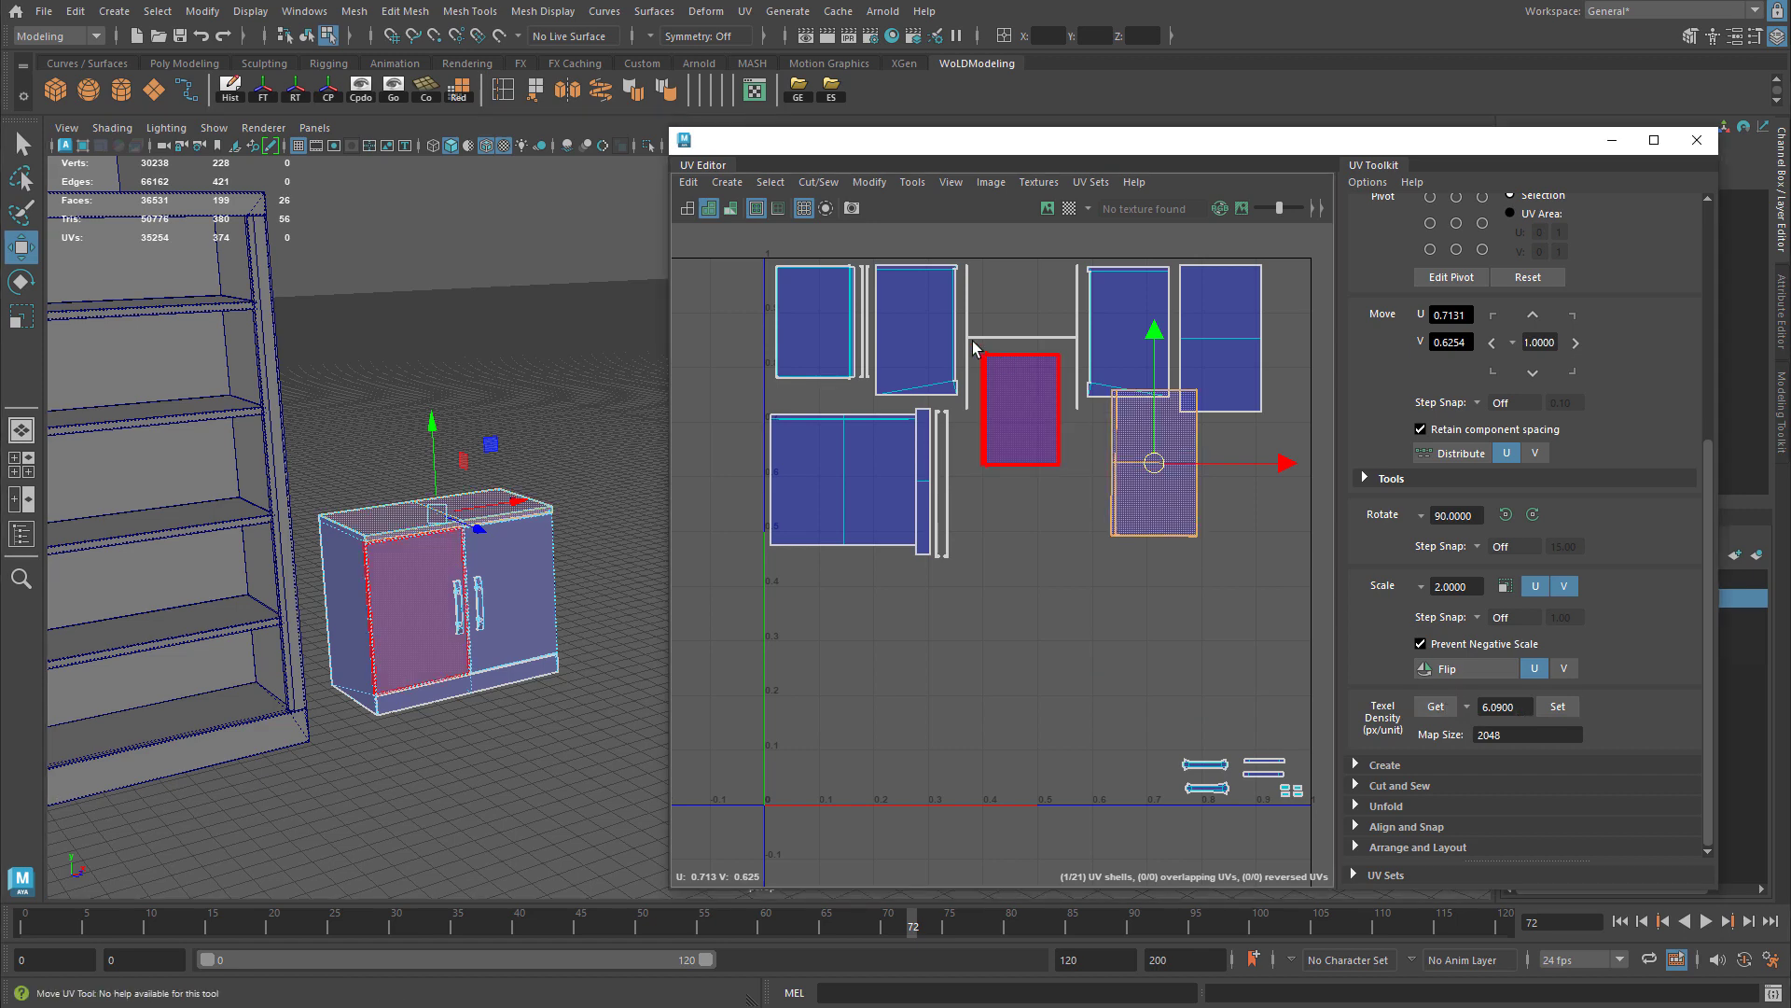
{"action": "left_click", "coordinate": [936, 341]}
{"action": "left_click", "coordinate": [1427, 706]}
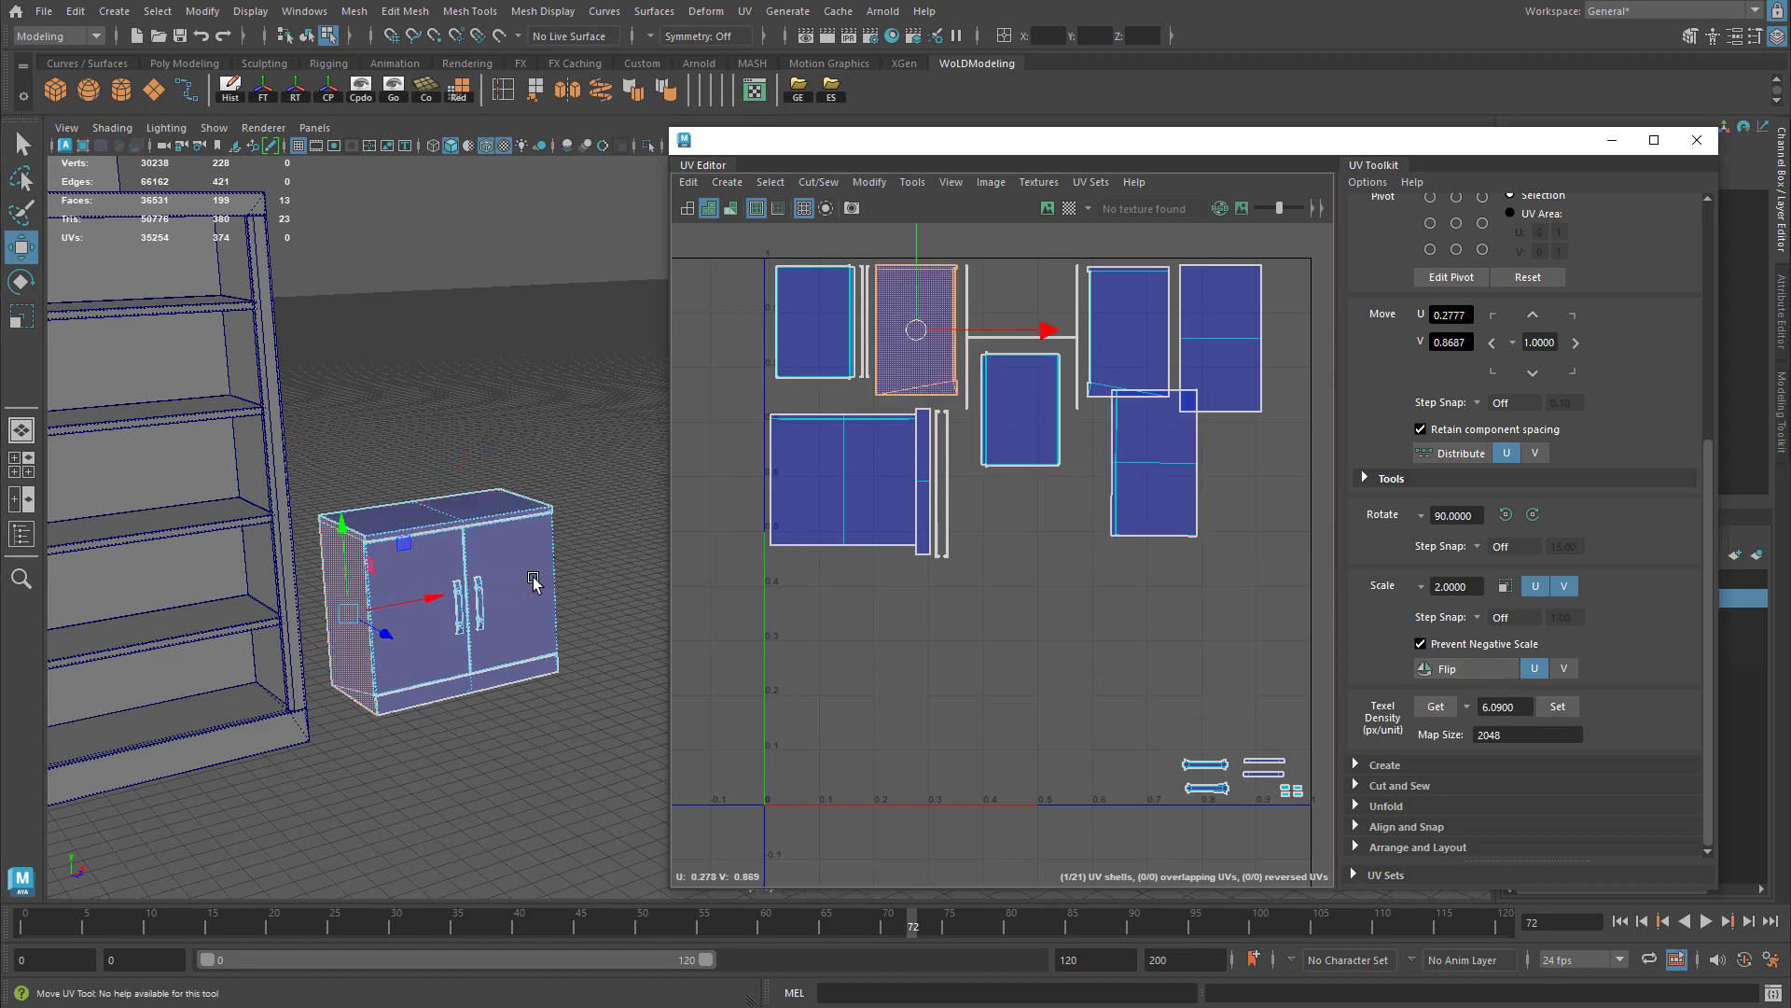
Select the desk, bookcase and cabinet together and examine their combined, overlapping UV layout up close
{"action": "right_click_drag", "start_coordinate": [529, 574], "coordinate": [401, 578], "text": "alt"}
{"action": "middle_click_drag", "start_coordinate": [401, 578], "coordinate": [563, 576], "text": "alt"}
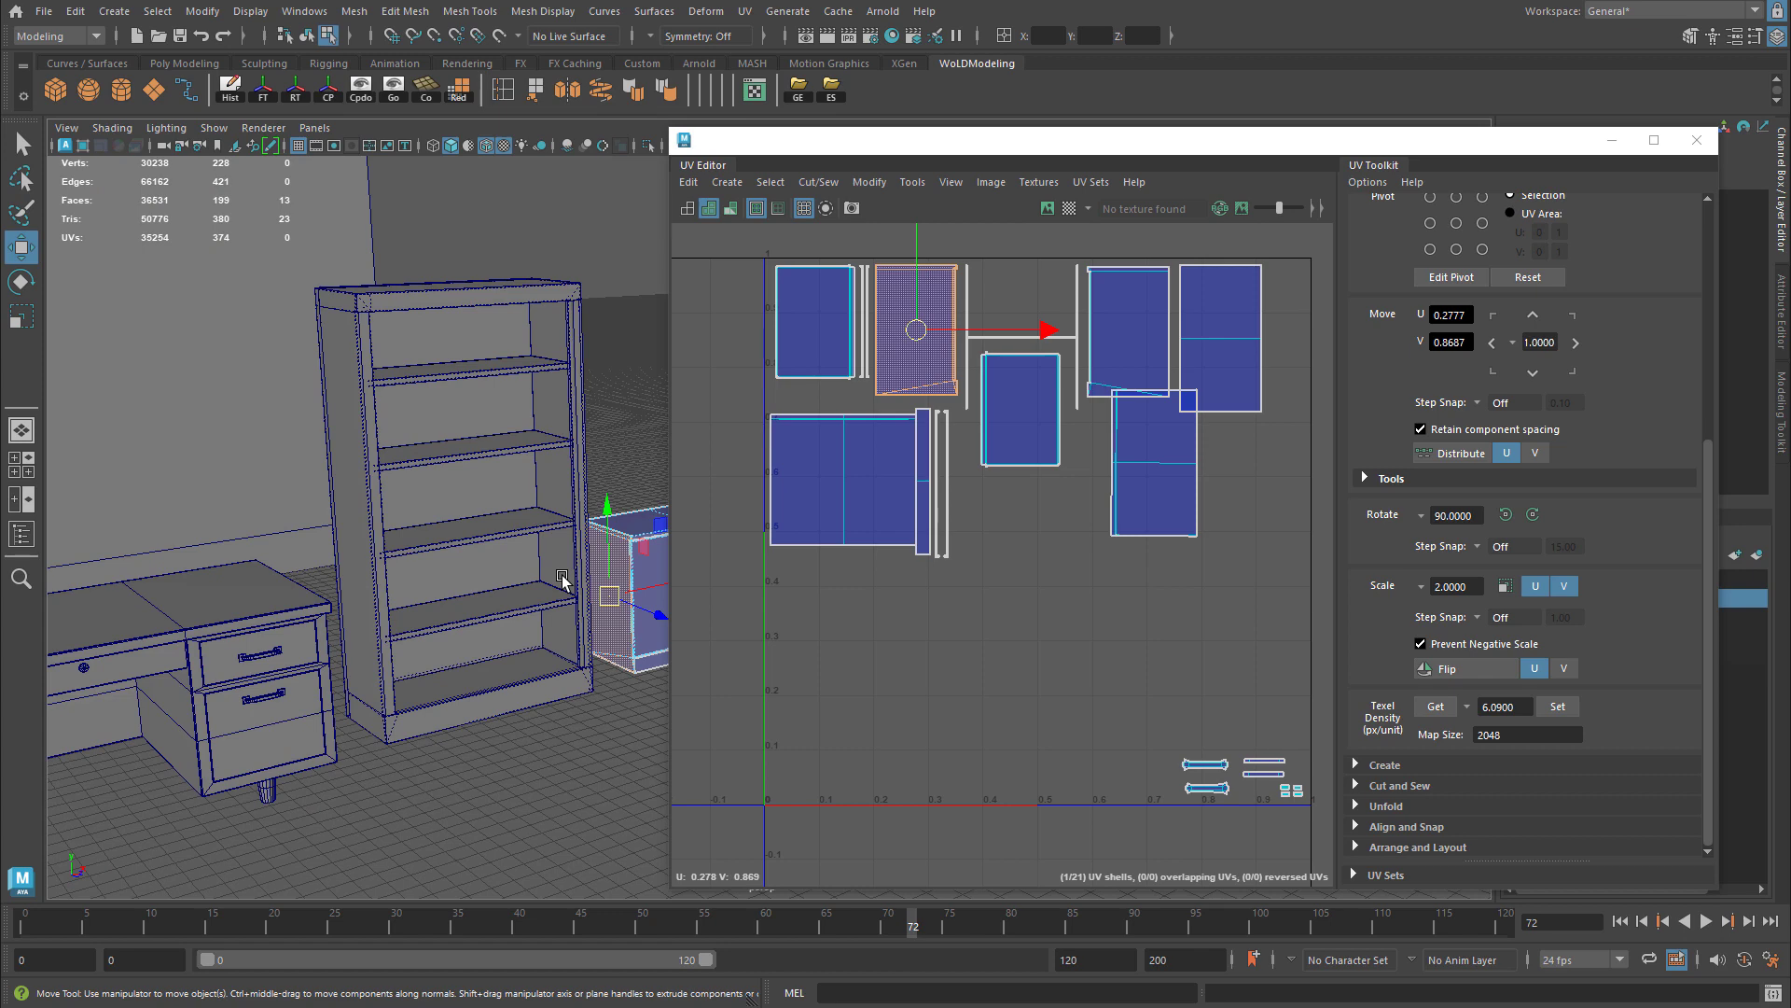
{"action": "right_click_drag", "start_coordinate": [477, 629], "coordinate": [220, 635], "text": "alt"}
{"action": "right_click_drag", "start_coordinate": [464, 498], "coordinate": [534, 471]}
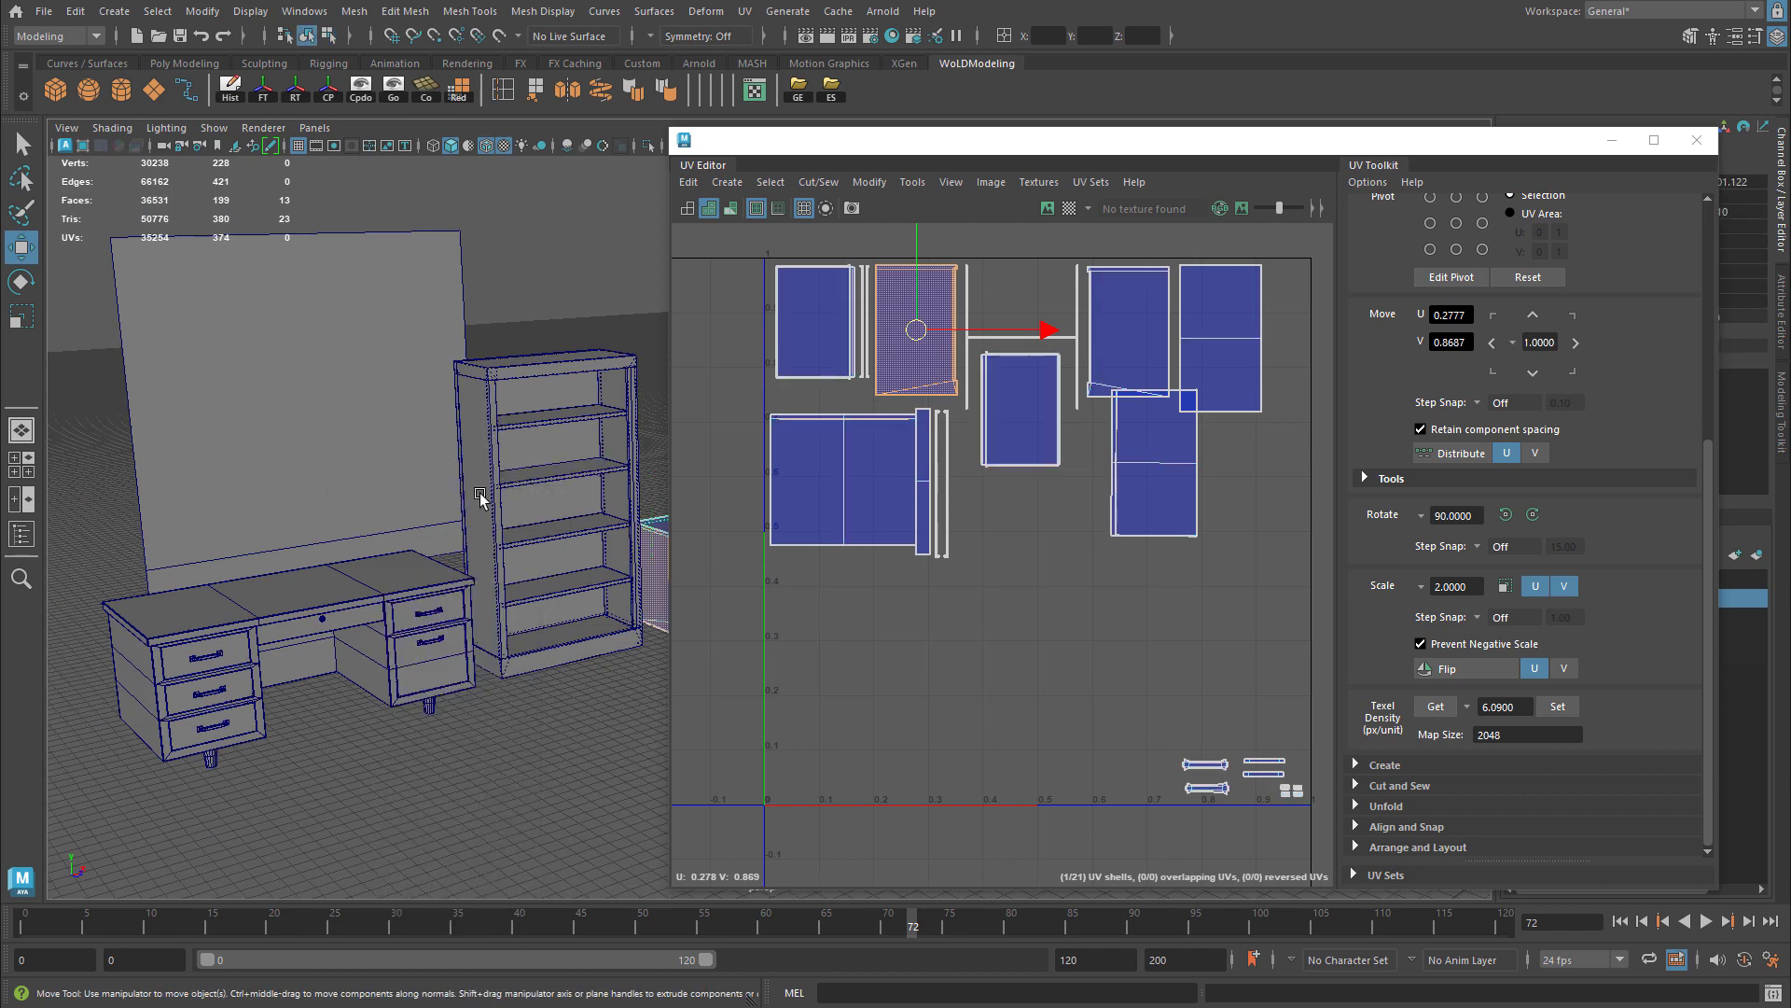
{"action": "left_click", "coordinate": [404, 577]}
{"action": "left_click", "coordinate": [503, 411], "text": "shift"}
{"action": "middle_click_drag", "start_coordinate": [503, 410], "coordinate": [389, 422], "text": "alt"}
{"action": "left_click", "coordinate": [635, 634], "text": "shift"}
{"action": "middle_click_drag", "start_coordinate": [500, 611], "coordinate": [485, 601], "text": "alt"}
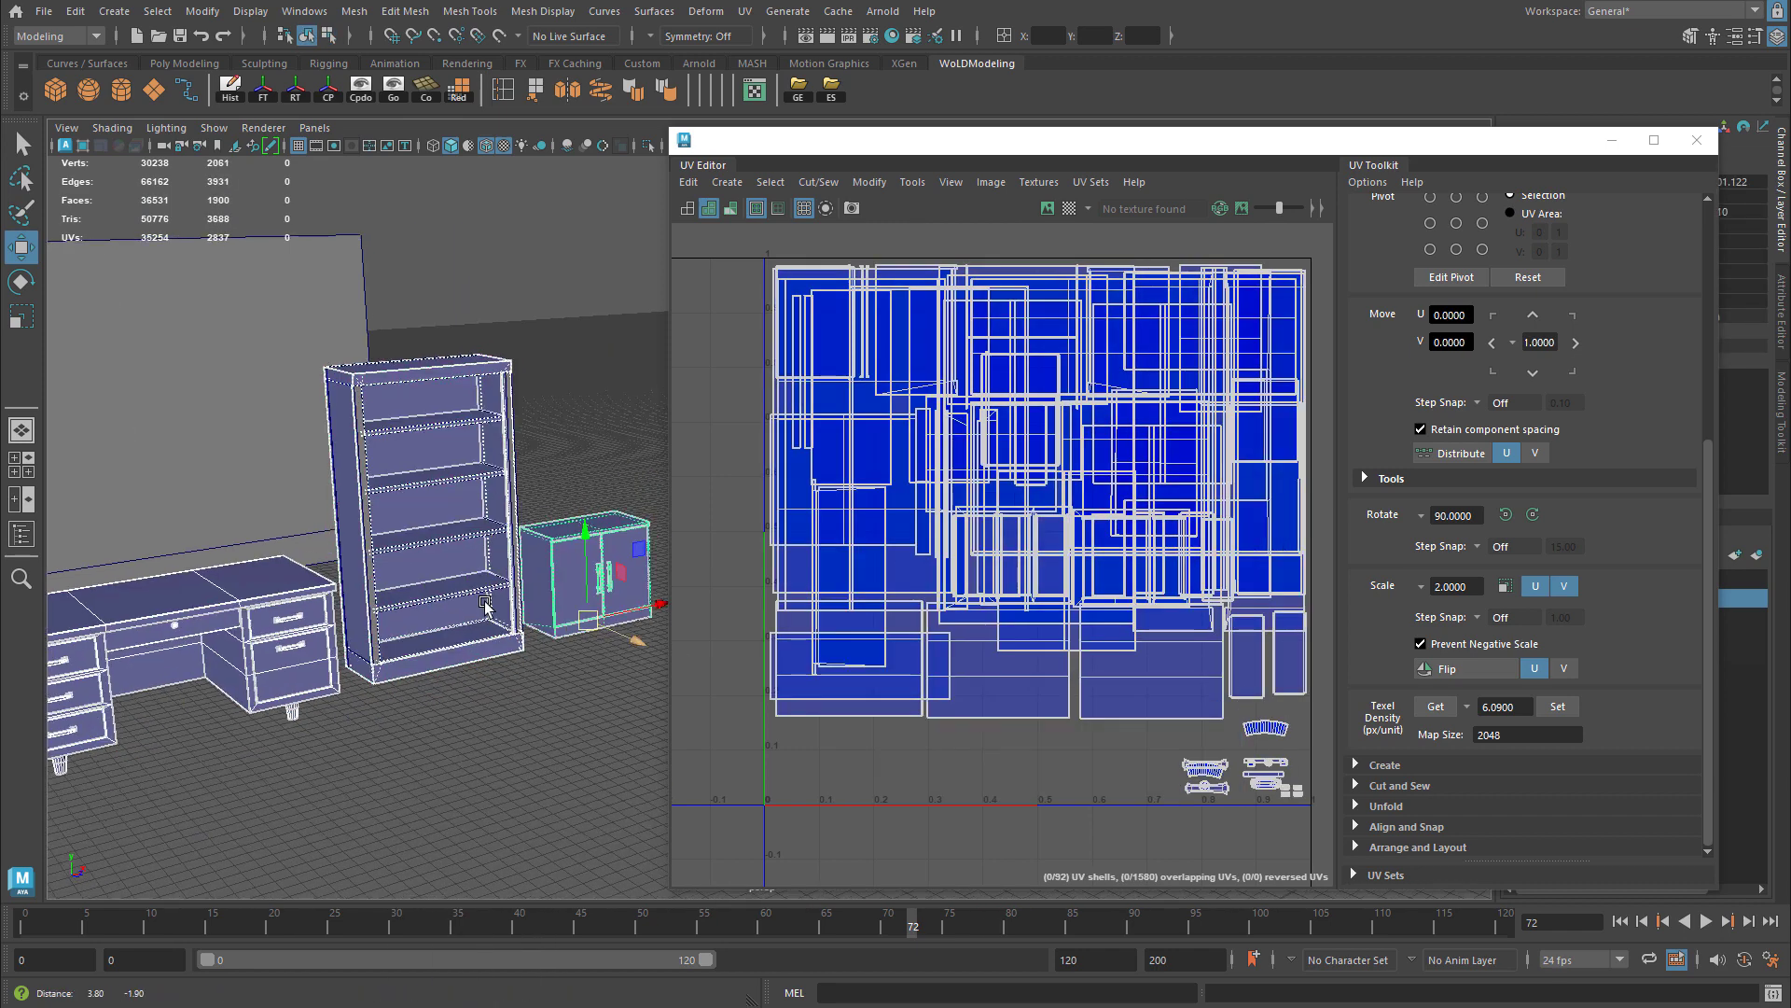
{"action": "left_click_drag", "start_coordinate": [485, 604], "coordinate": [504, 597], "text": "alt"}
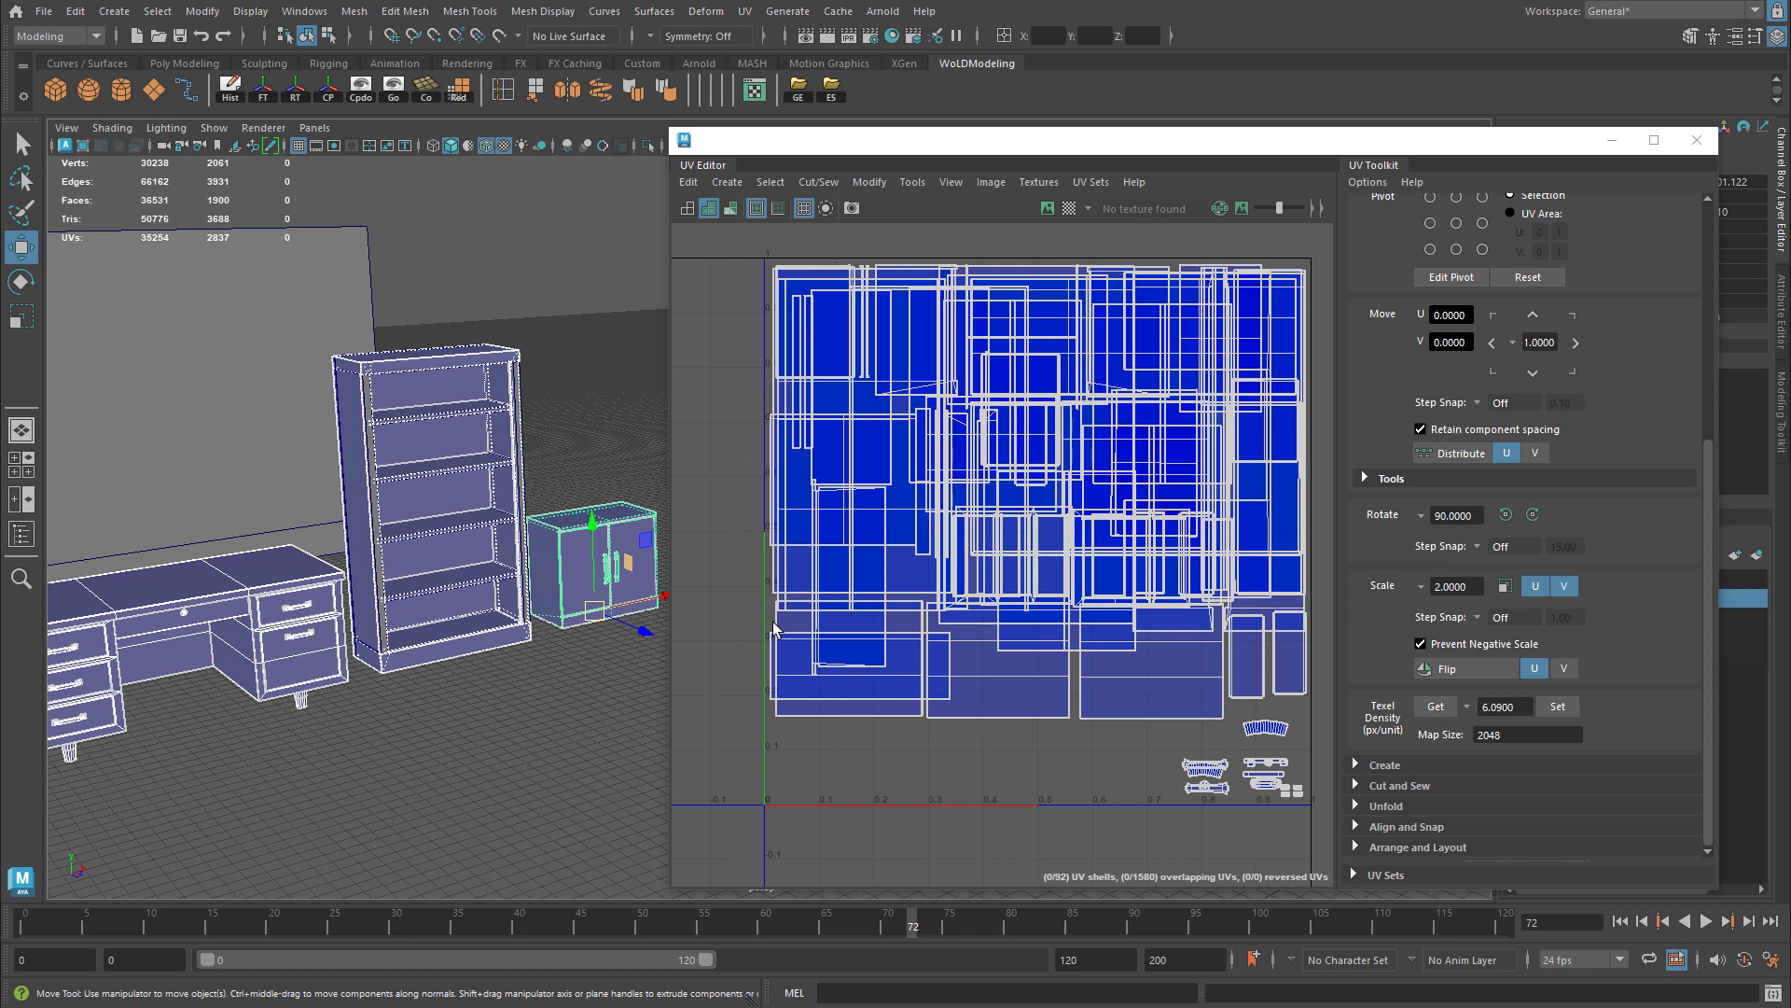
{"action": "middle_click_drag", "start_coordinate": [899, 714], "coordinate": [916, 578], "text": "alt"}
{"action": "right_click_drag", "start_coordinate": [915, 578], "coordinate": [1171, 606], "text": "alt"}
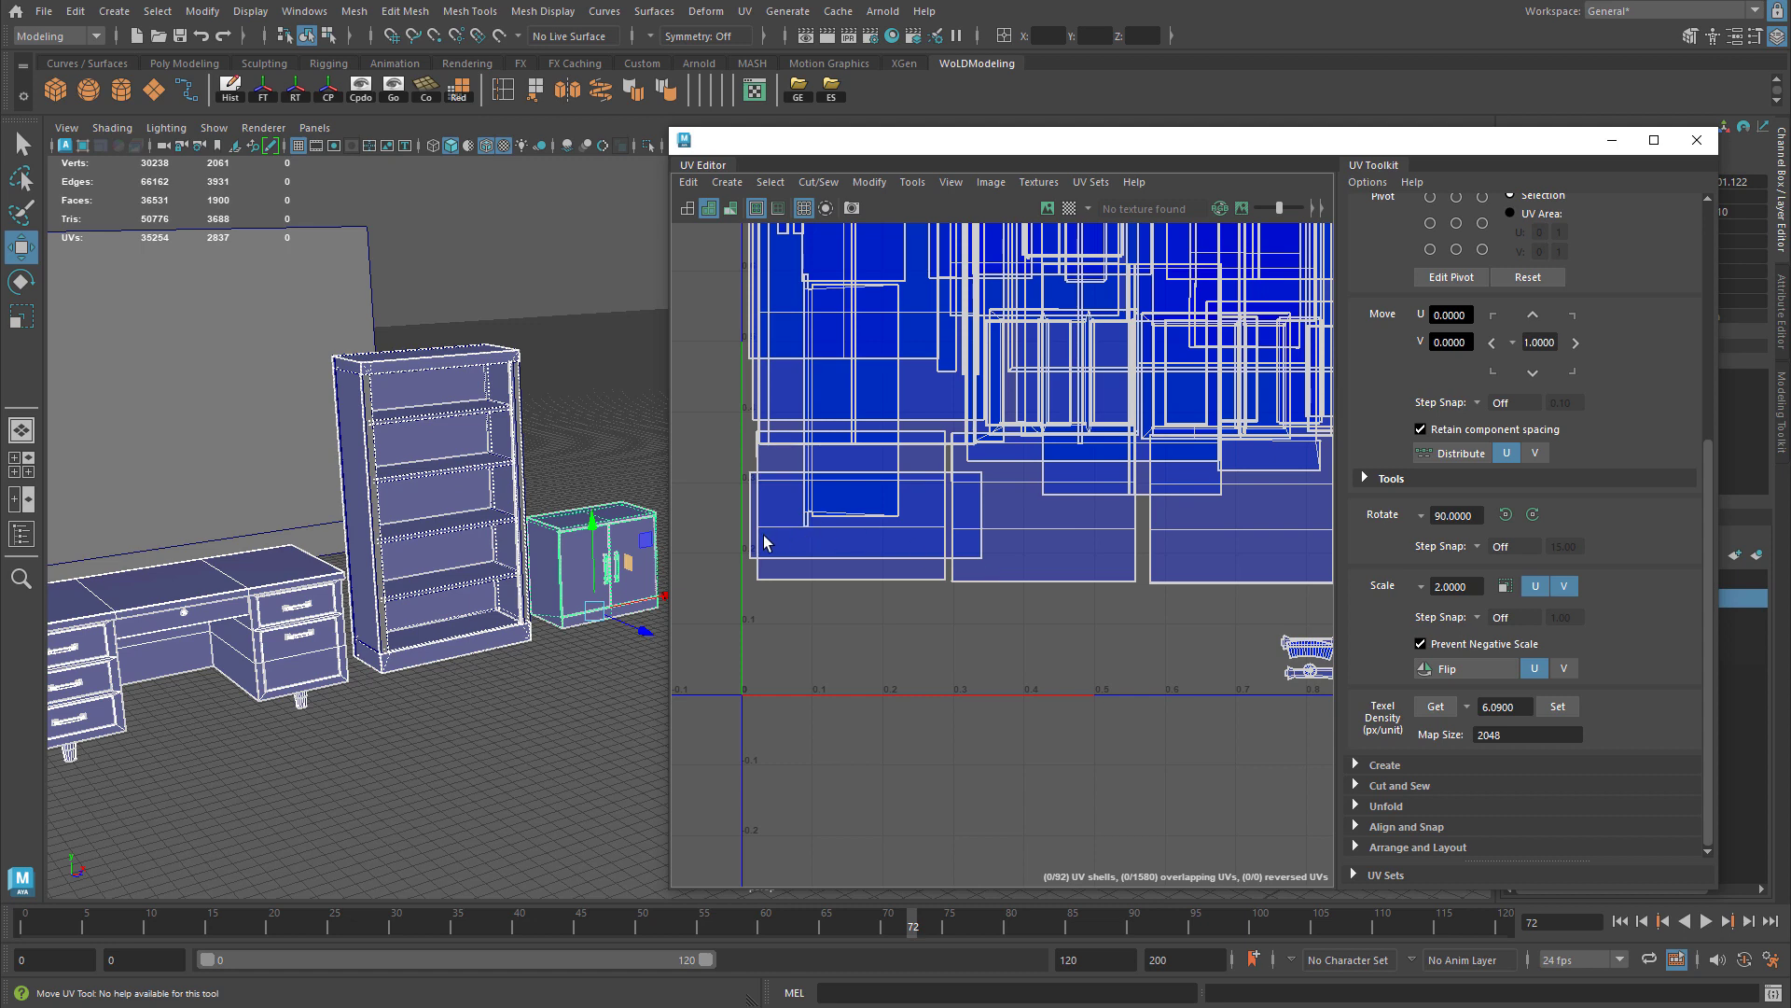
{"action": "scroll", "coordinate": [1071, 611], "scroll_direction": "down", "scroll_amount": 3}
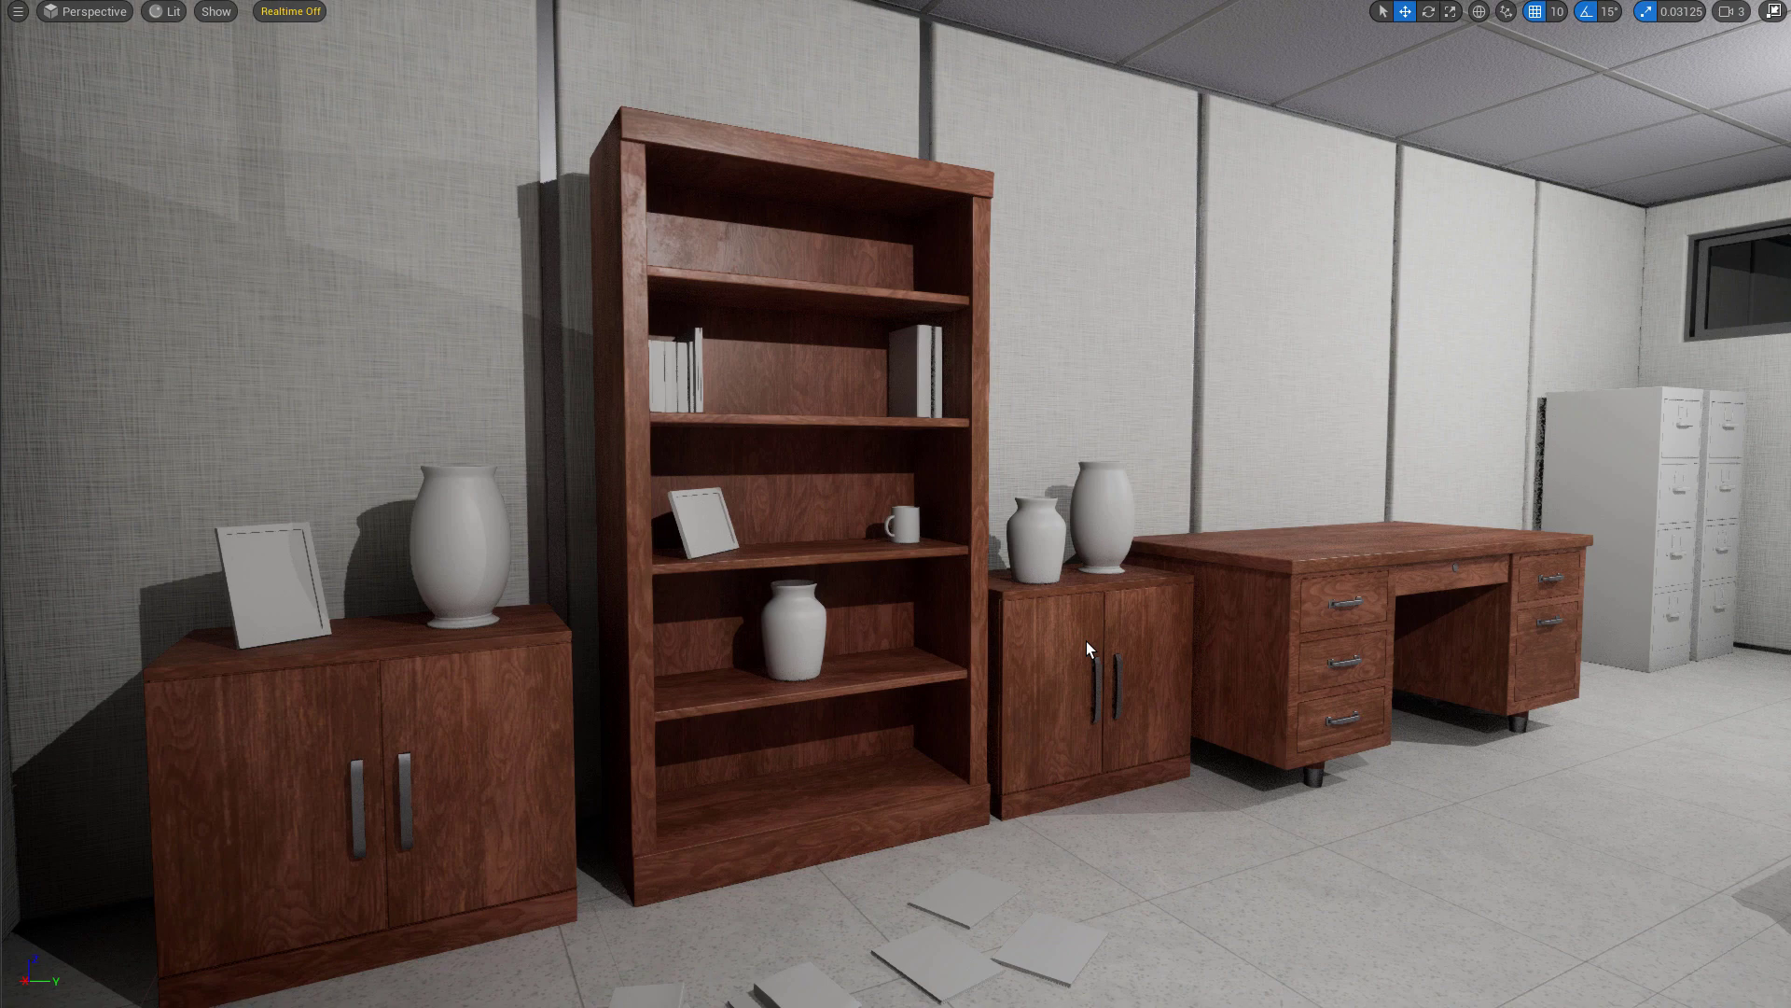
Switch to Unreal Engine, select the cabinet between the bookcase and the desk, and look over the wood-textured furniture
{"action": "right_click_drag", "start_coordinate": [1086, 641], "coordinate": [1086, 659]}
{"action": "key", "text": "s"}
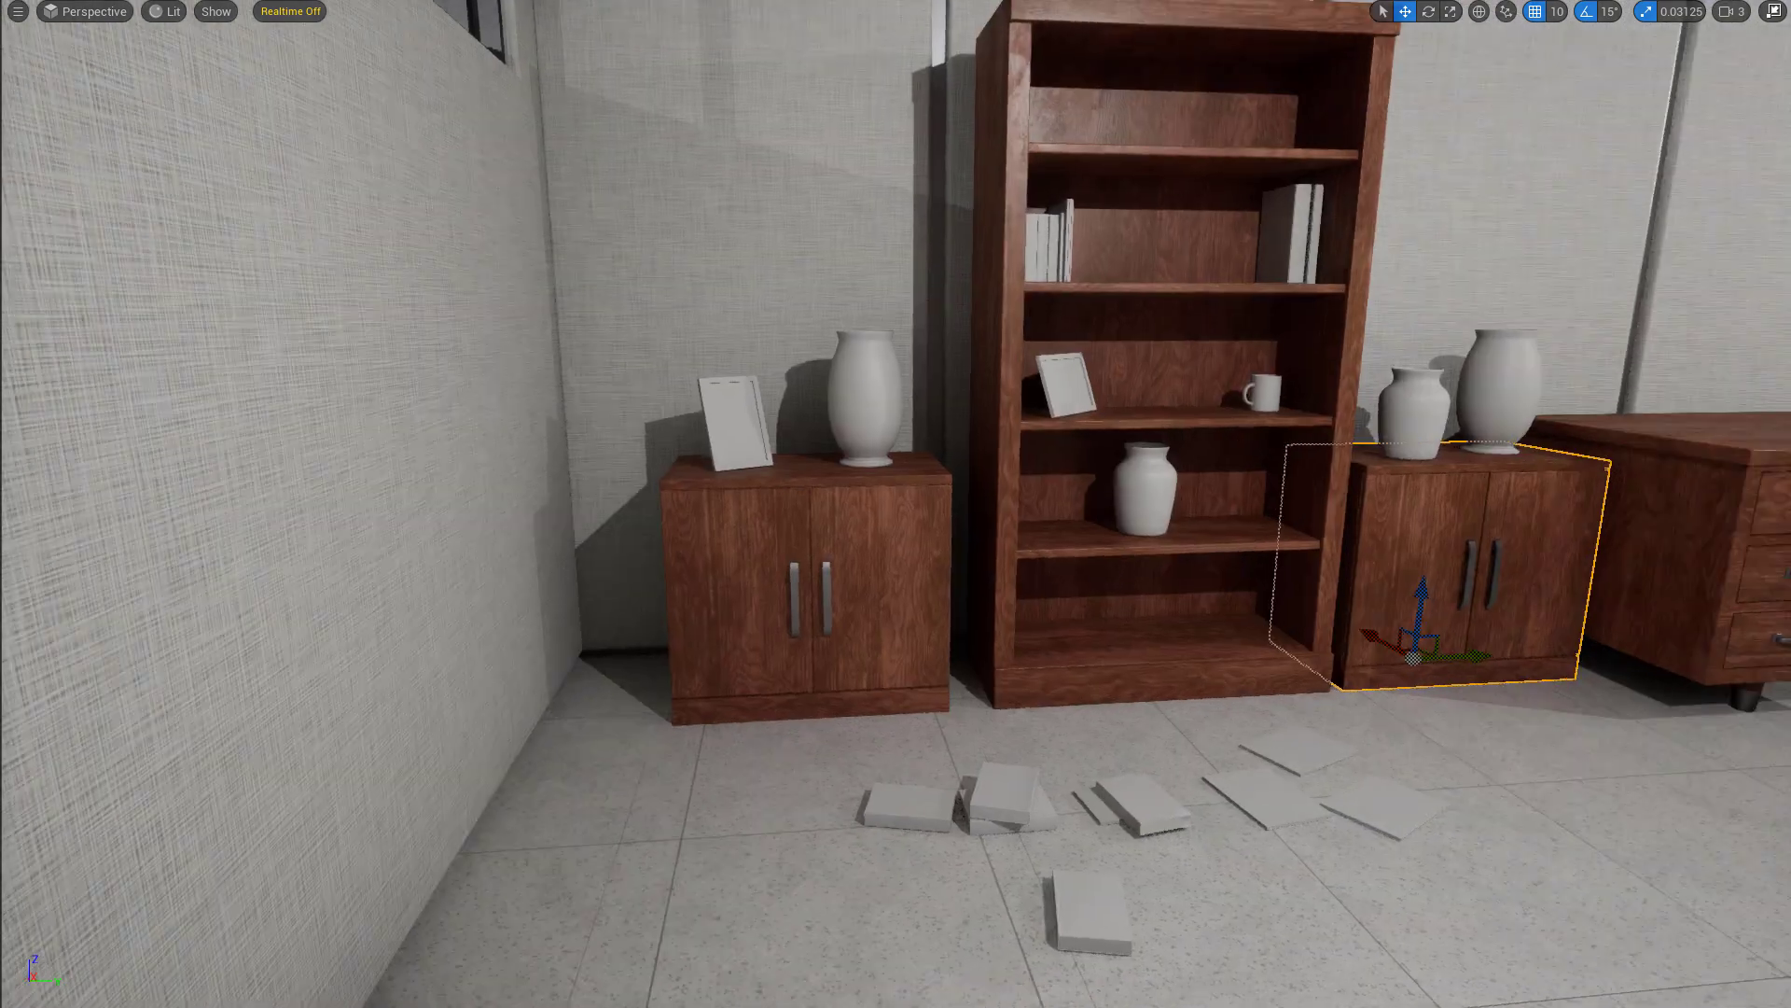
{"action": "right_click_drag", "start_coordinate": [896, 504], "coordinate": [1306, 424]}
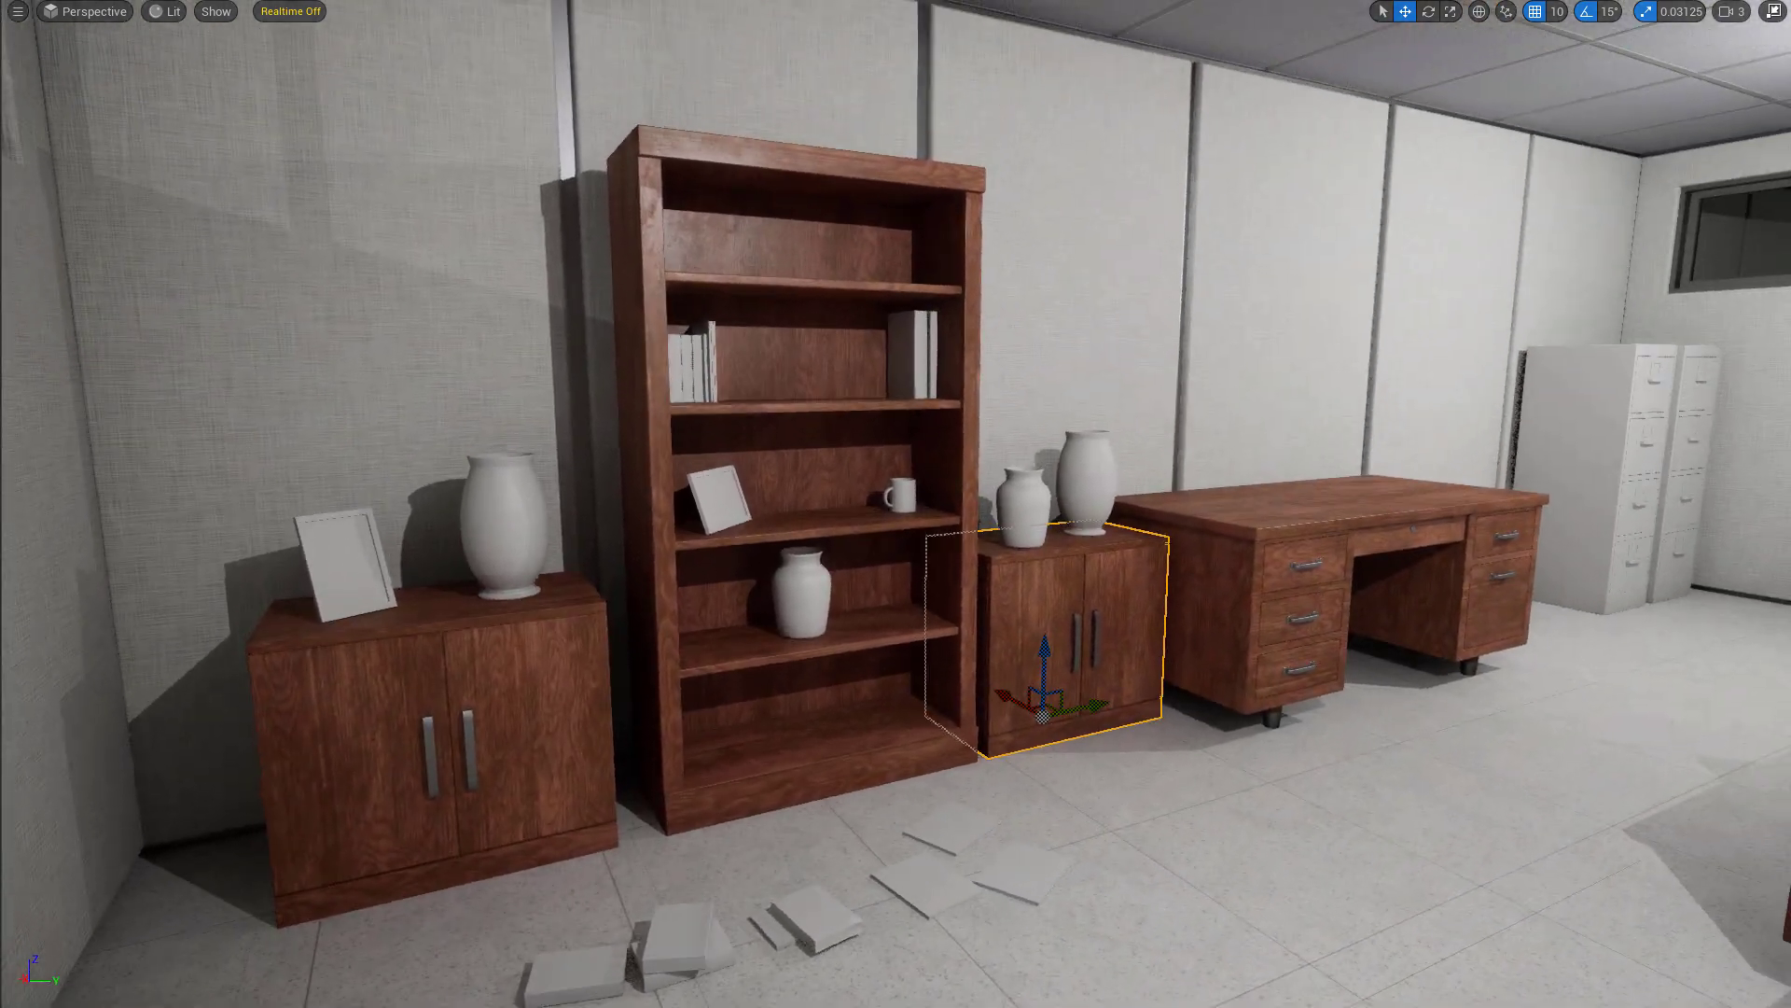